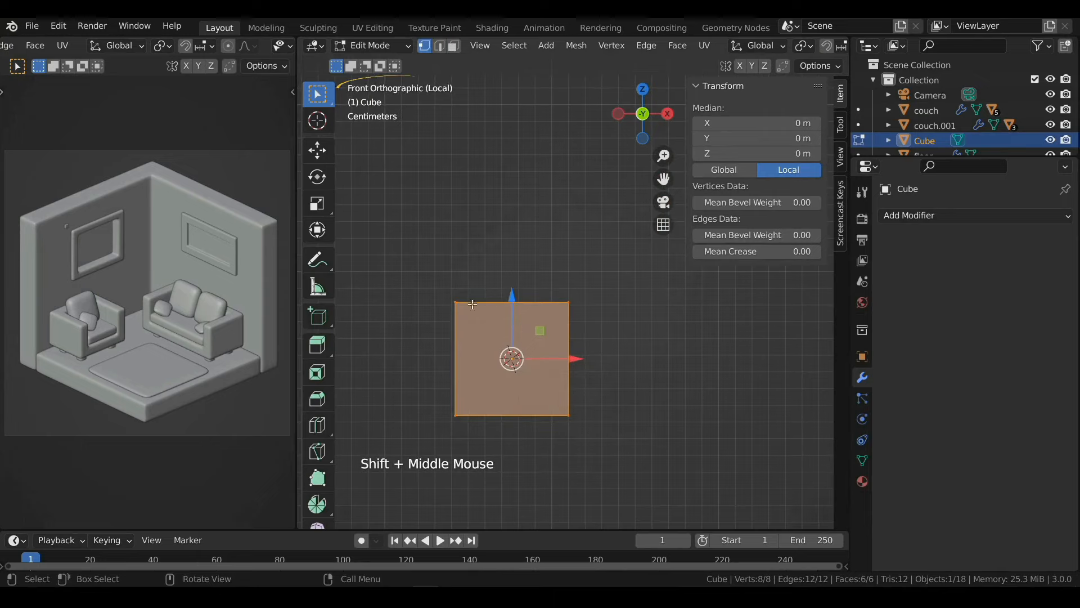
Step: Select the cube's top vertices in front view and raise them to a local Z of about 2.03 m
drag(423, 265, 570, 312)
drag(512, 259, 511, 237)
shift+middle_drag(511, 237, 476, 261)
drag(476, 261, 471, 225)
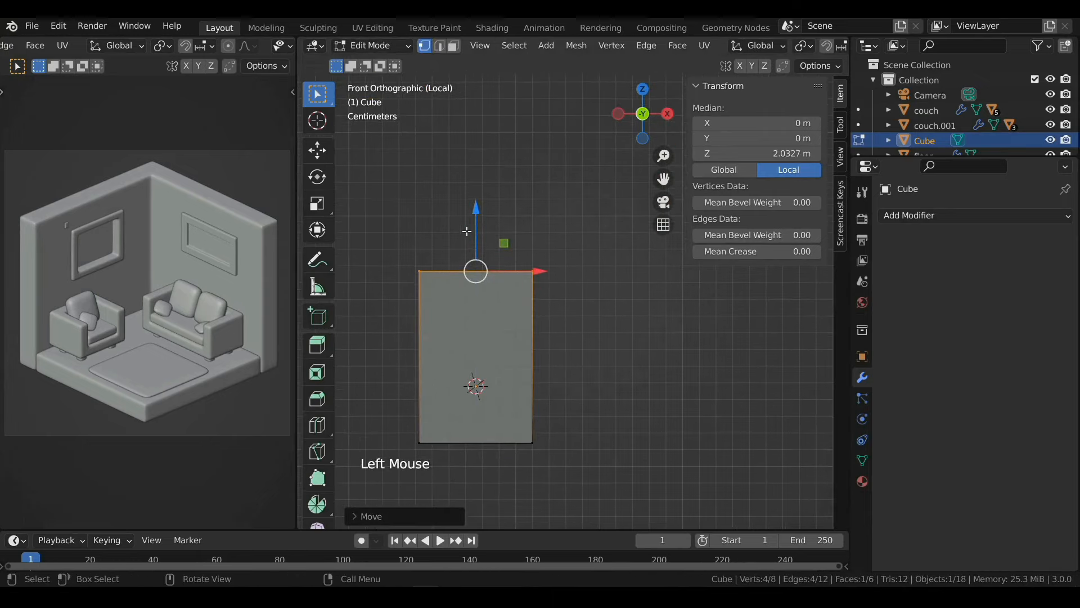
Step: Extrude the top face over and then down to form the hook's first bend, ending near local X 3.47 m, Z 0.21 m
key(ctrl)
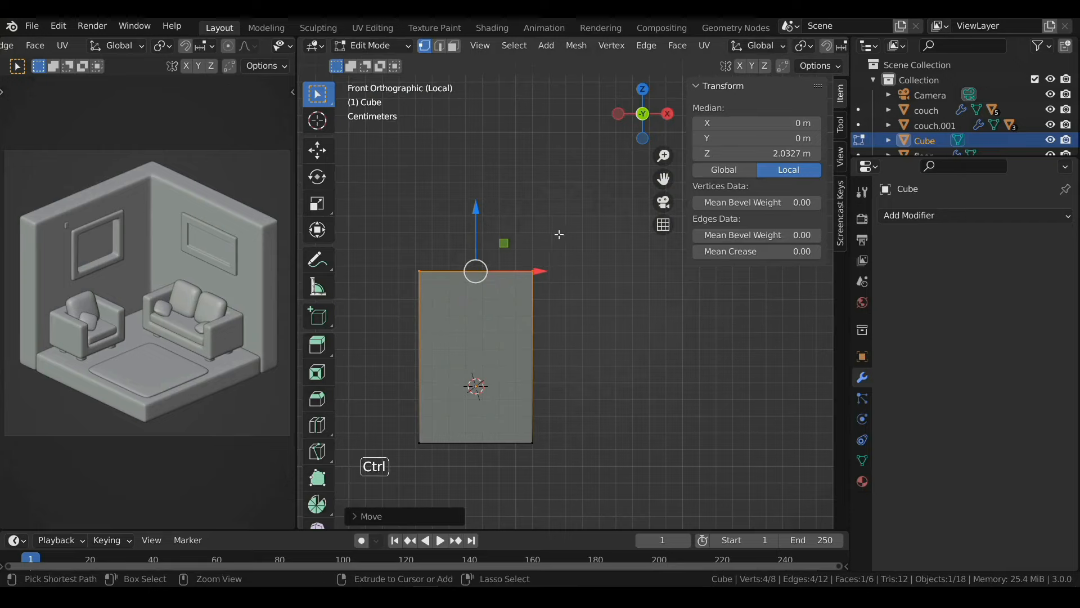
ctrl+right_click(585, 235)
scroll(585, 234, down, 2)
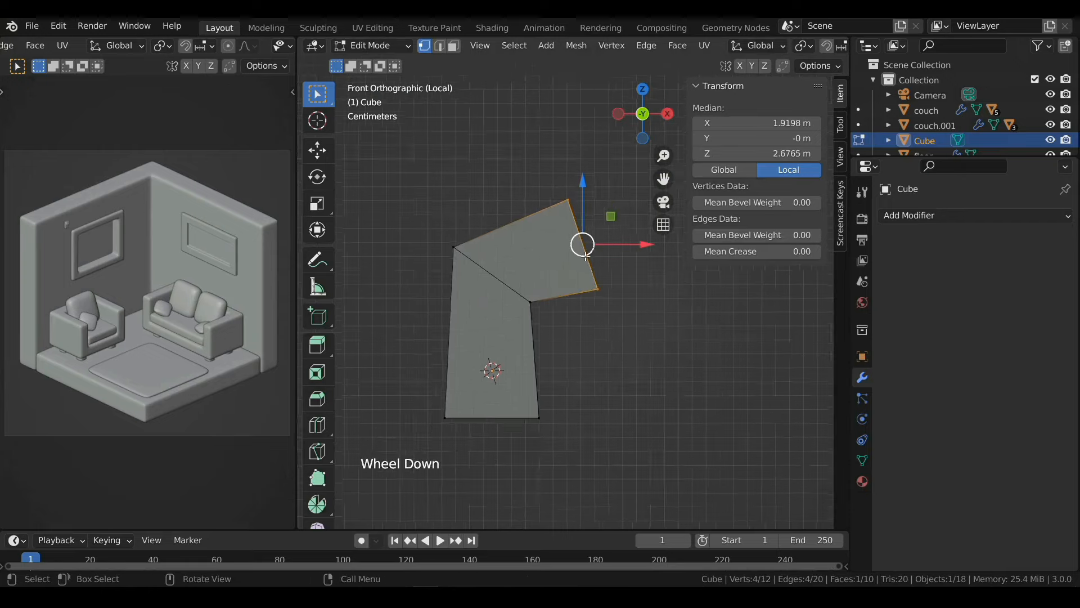
shift+middle_drag(581, 265, 518, 288)
ctrl+right_click(577, 372)
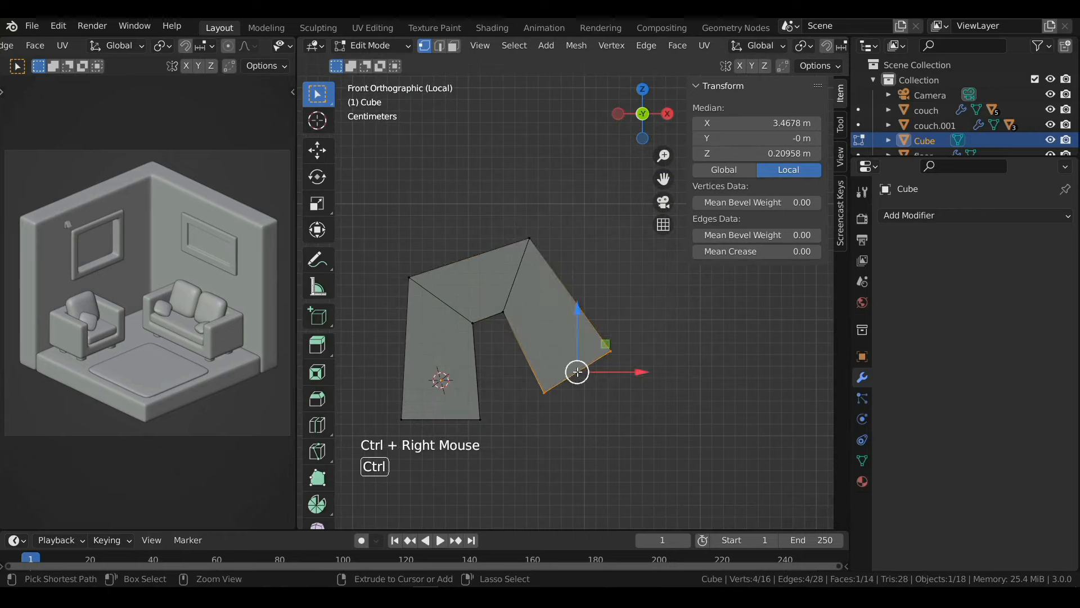
Step: Extrude the end across and then up to about local X 6.96 m, Z 3.63 m, and rotate the end face slightly
ctrl+right_click(694, 353)
scroll(692, 353, down, 1)
shift+middle_drag(692, 352, 623, 384)
ctrl+right_click(622, 278)
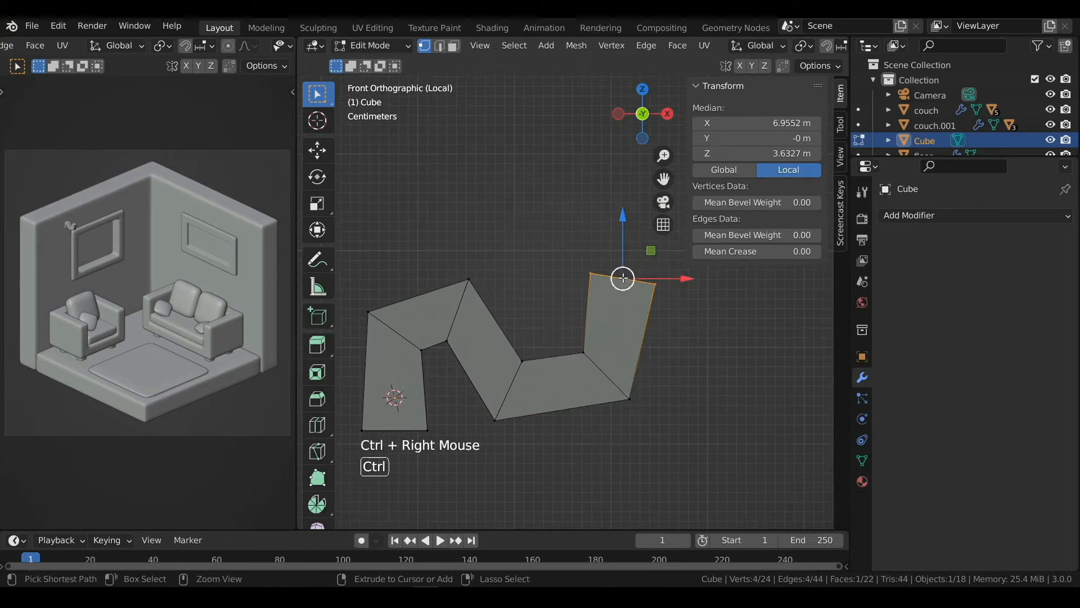
scroll(550, 328, down, 1)
shift+middle_drag(551, 327, 563, 337)
key(r)
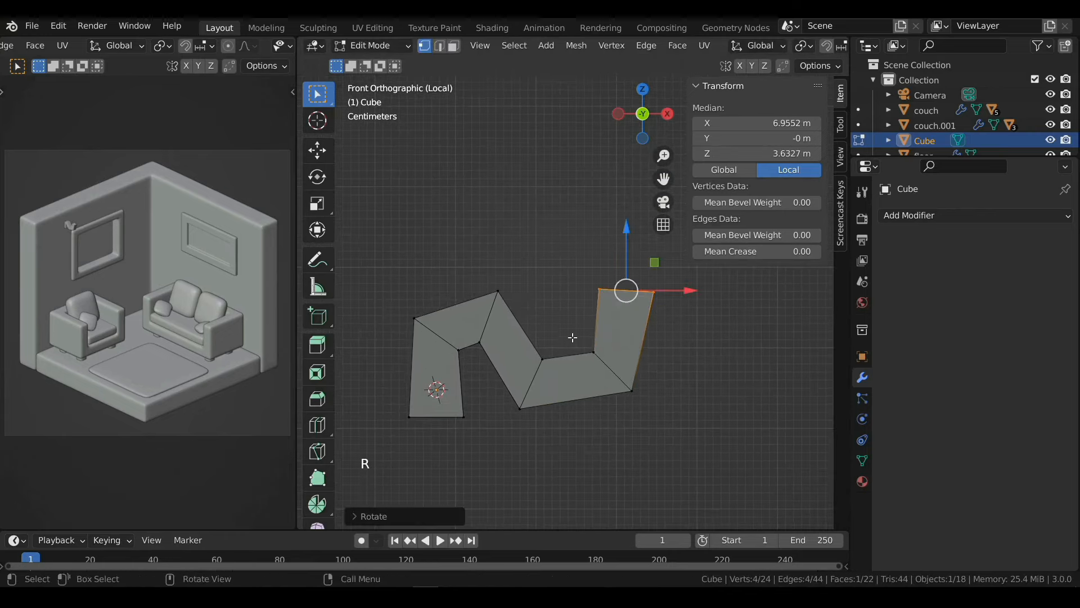
Step: Shift the hook's leg outward, raise its outer upper corner and lower the inner corner to square the first bend
click(454, 375)
drag(441, 376, 427, 378)
drag(380, 290, 458, 369)
drag(422, 297, 423, 272)
drag(432, 353, 450, 315)
drag(446, 328, 446, 342)
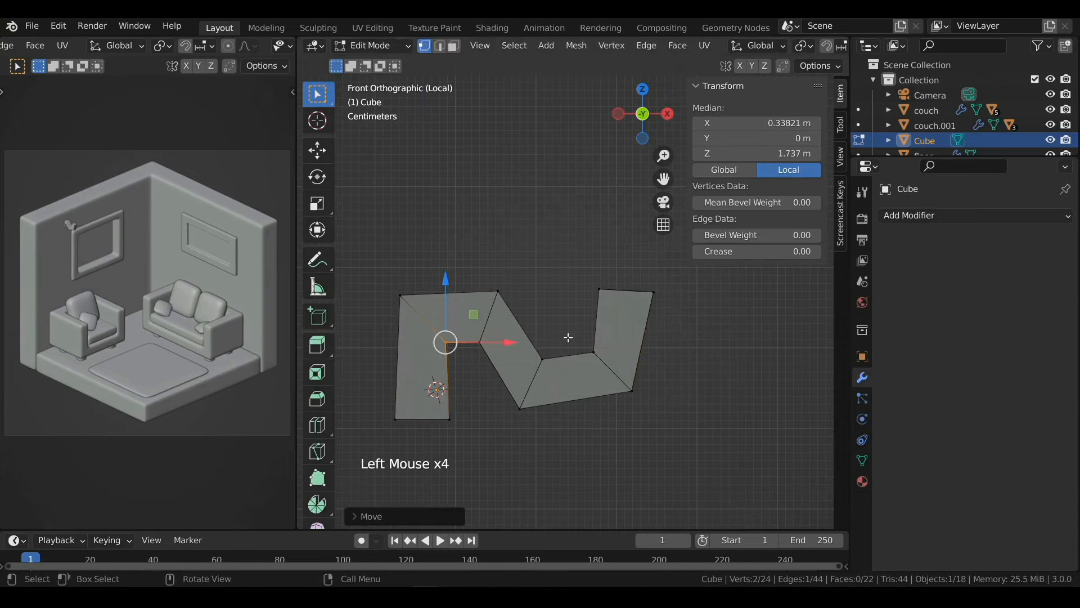
Step: Reshape the hook's cradle by moving its first lower bend up and inward and its second lower bend toward the leg
drag(567, 339, 507, 434)
drag(531, 384, 525, 372)
drag(641, 338, 582, 405)
drag(611, 372, 596, 369)
Step: Lengthen the leg down to local Z about -2.65 m and widen it by moving its outer side to local X about -1.83 m
drag(463, 391, 338, 446)
drag(422, 360, 423, 403)
shift+middle_drag(427, 380, 432, 357)
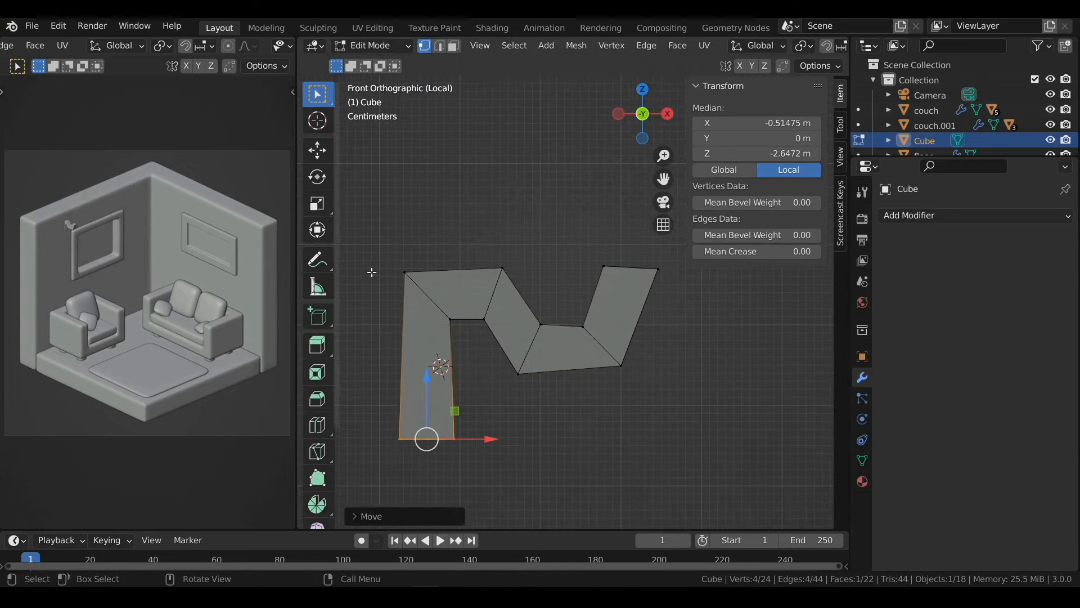
drag(376, 241, 415, 447)
drag(453, 355, 443, 355)
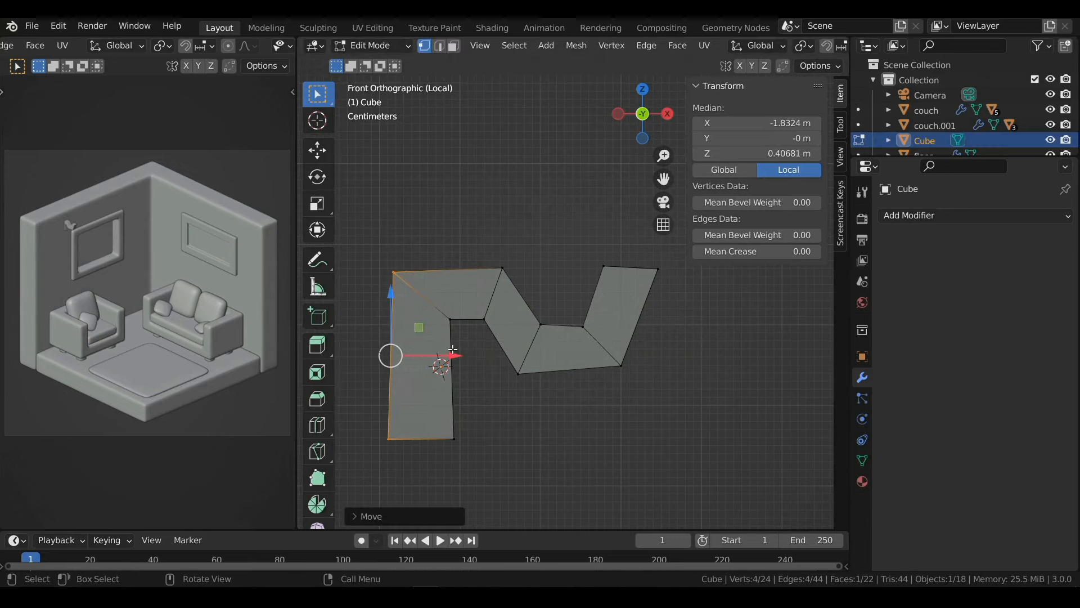
Step: Leave mesh editing and local view, and move the hook to X -1.4755 m beside the window
key(alt+z)
key(Tab)
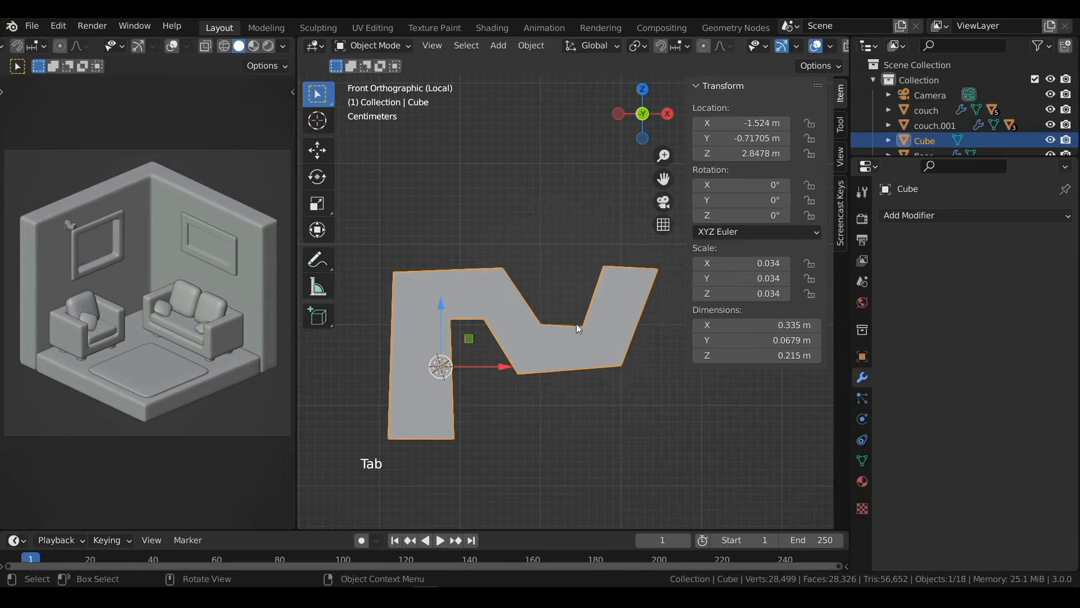
key(KP_Divide)
middle_drag(436, 262, 540, 342)
drag(539, 347, 547, 350)
middle_drag(547, 349, 574, 314)
Step: Set the mean edge bevel weight to 1.00 on all edges of the hook
key(Tab)
key(a)
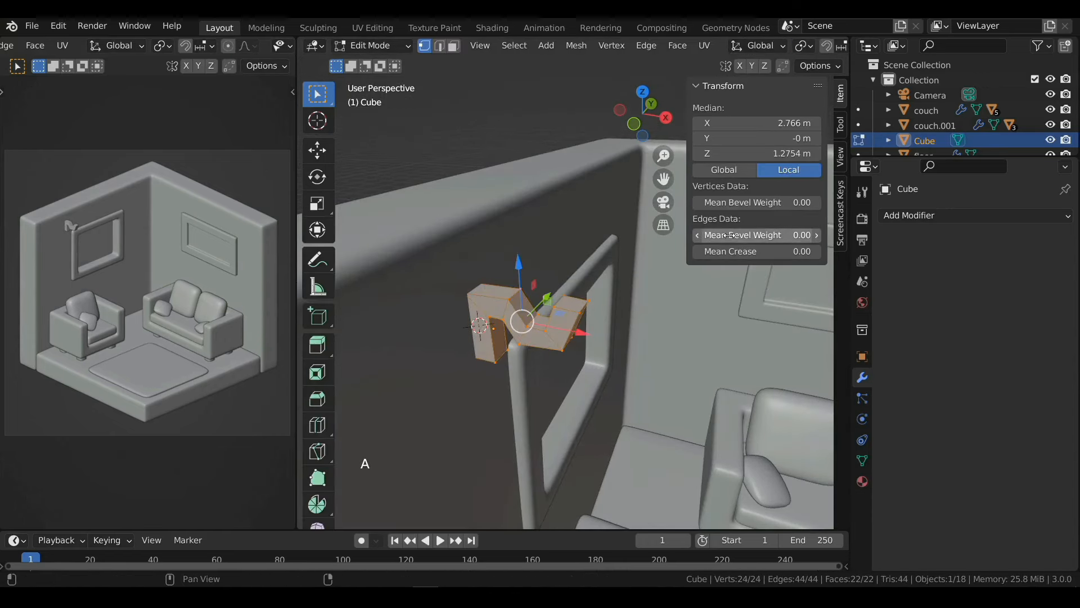
drag(730, 235, 787, 235)
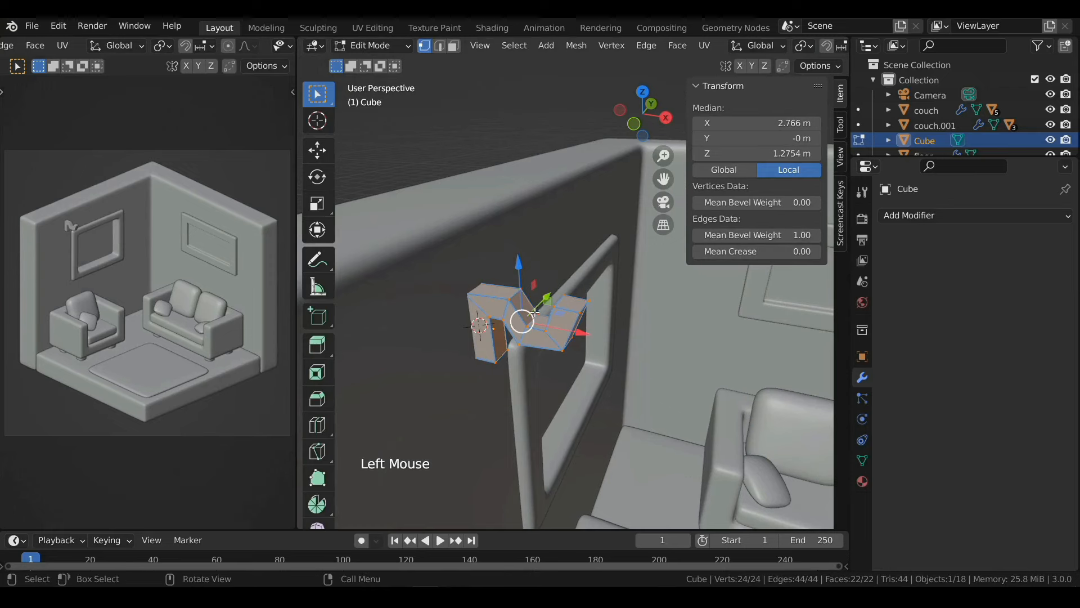
Step: Copy the wall's Bevel and Subdivision modifiers to the hook
key(Tab)
shift+click(522, 234)
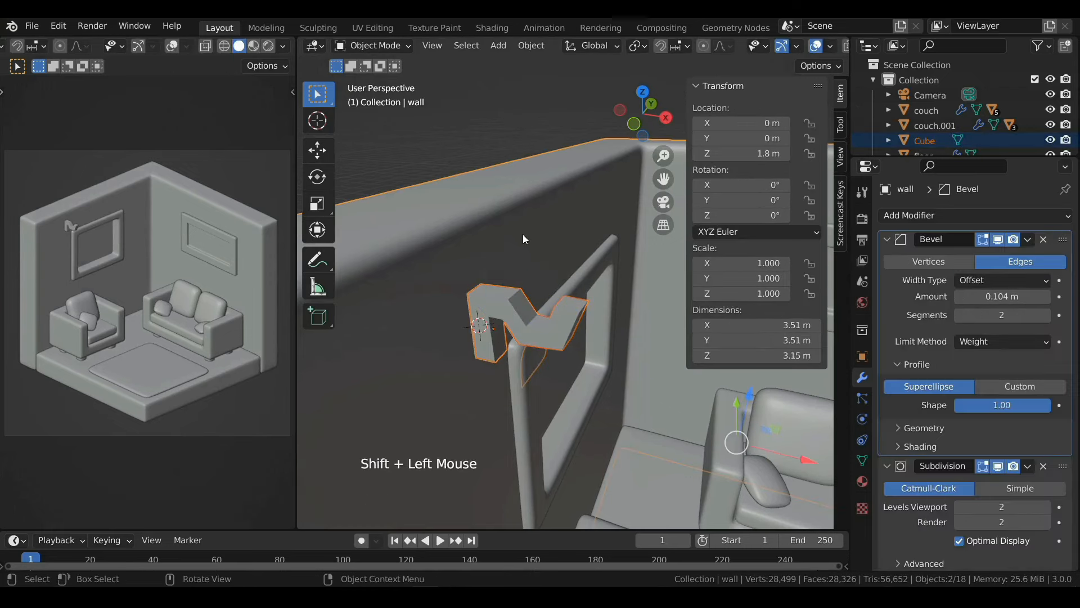
key(ctrl+l)
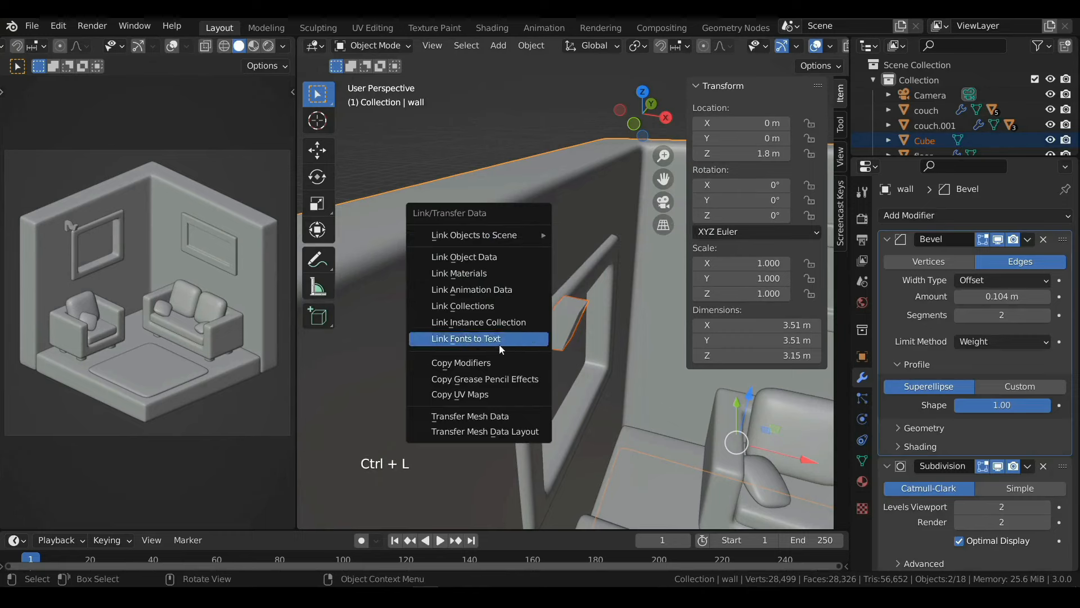
click(497, 364)
Step: Select the three edge loops crossing the hook at its two lower bends and upper inner bend, and remove their bevel weight
click(508, 307)
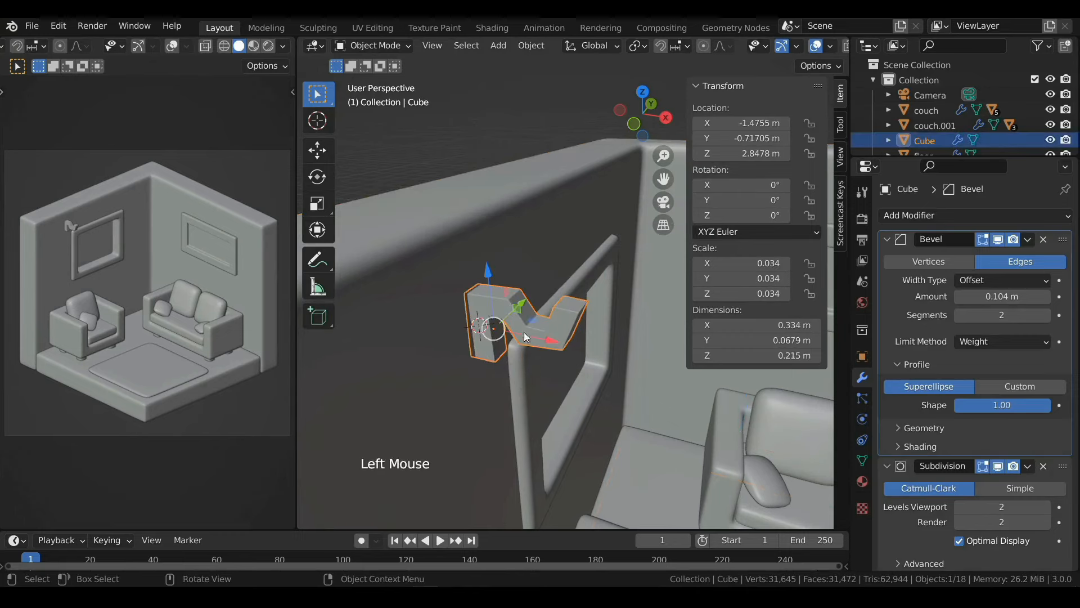
scroll(479, 306, up, 3)
shift+middle_drag(479, 306, 501, 315)
key(Tab)
scroll(530, 324, down, 3)
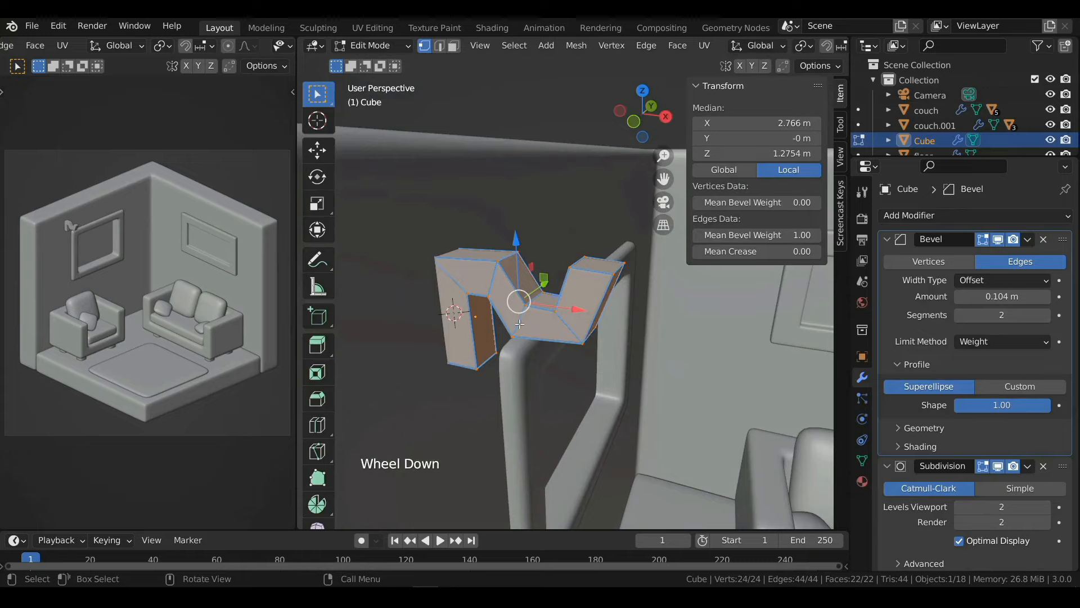
key(2)
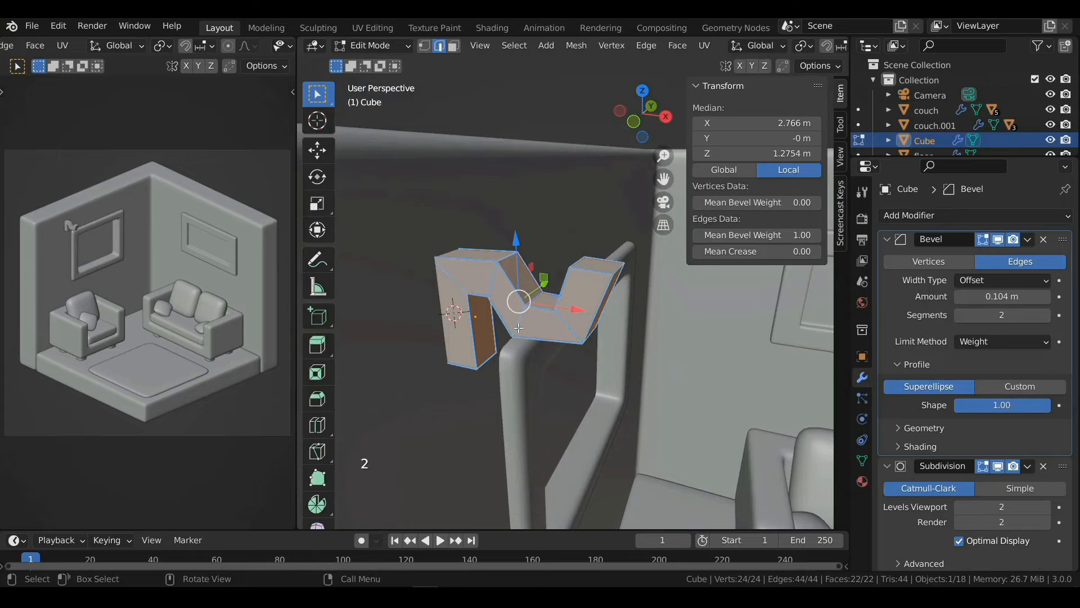
alt+click(518, 323)
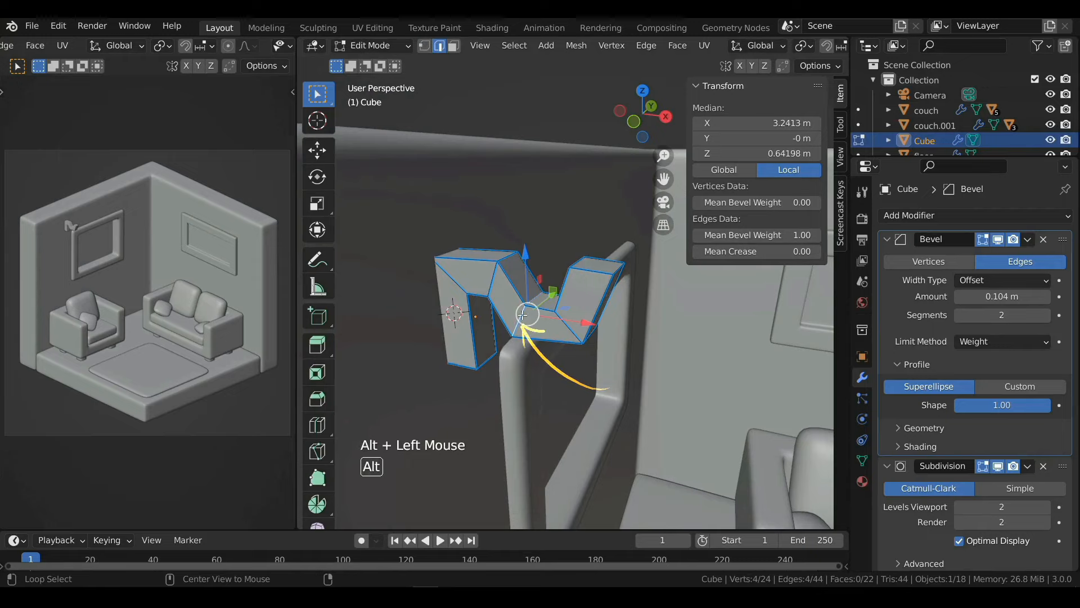
key(shift)
alt+shift+click(567, 324)
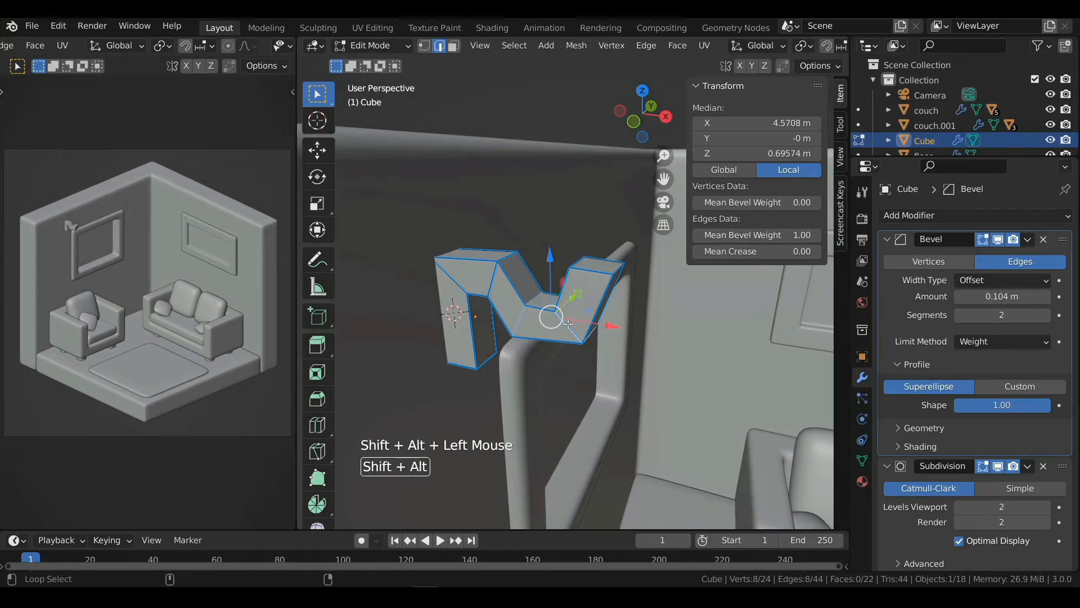
alt+shift+click(493, 276)
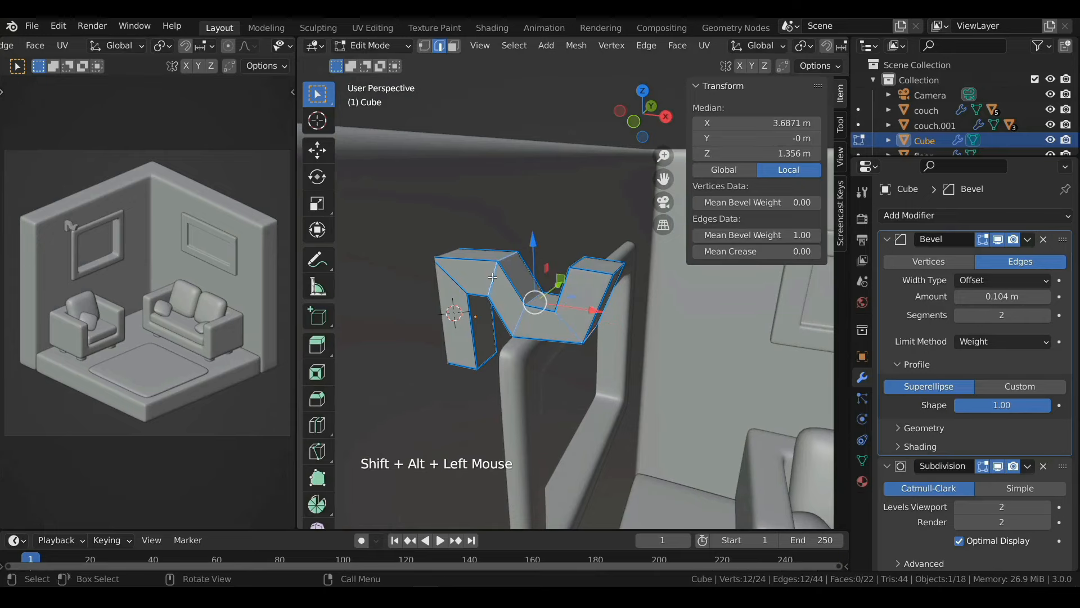
drag(783, 235, 697, 235)
Step: Scale the hook's whole mesh down to about 0.249 m long and move it toward the wall at local X about 1.77 m
shift+middle_drag(617, 267, 642, 352)
key(a)
key(s)
click(603, 260)
drag(694, 387, 594, 380)
Step: Slide the hook's mesh slightly along negative Y, and lower the object to Z 2.8242 m
middle_drag(593, 381, 509, 321)
scroll(510, 320, down, 2)
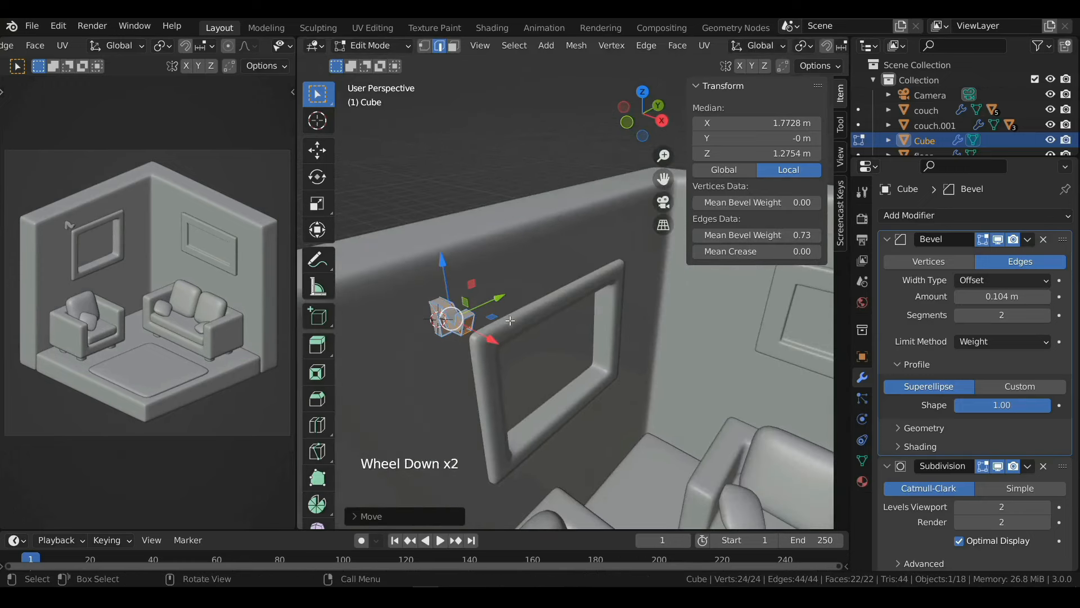
drag(503, 302, 495, 323)
key(Tab)
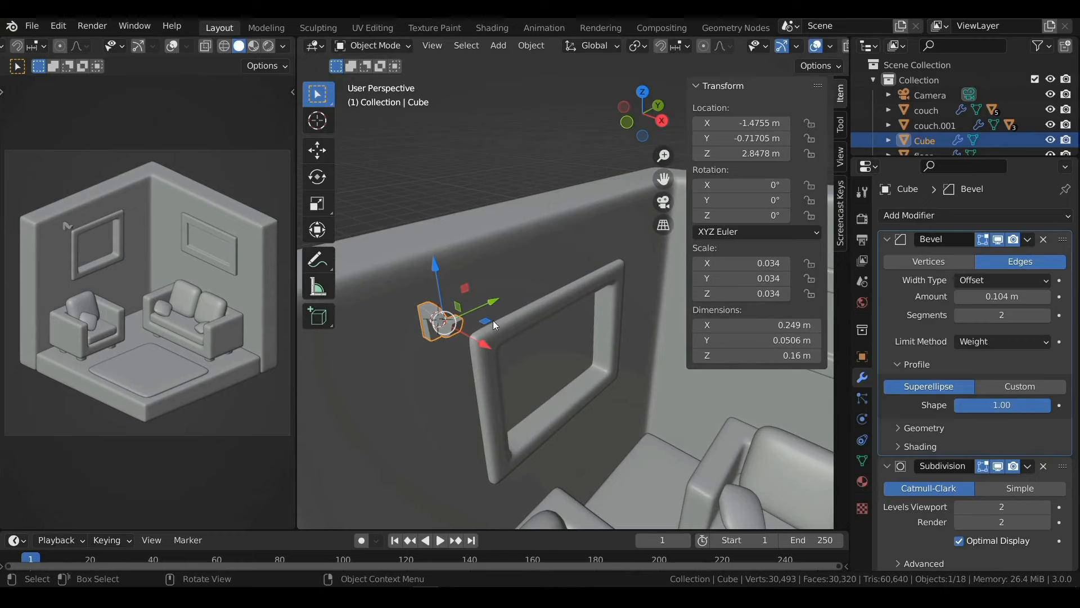
drag(437, 276, 437, 282)
middle_drag(419, 374, 437, 359)
Step: Rename the hook object as "curtain holder"
key(F2)
text(curtain holder)
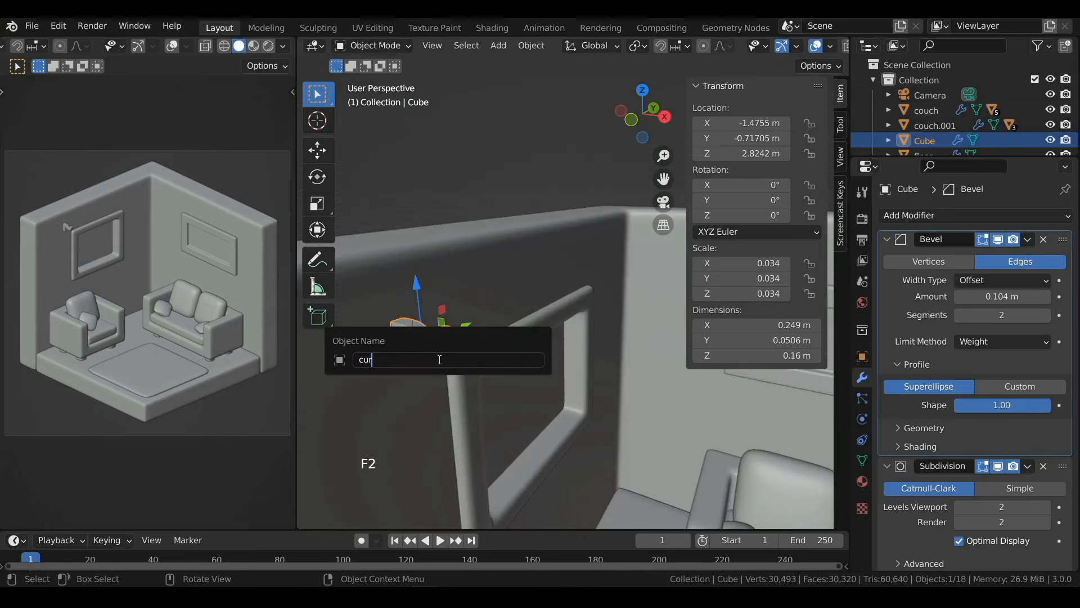
key(Return)
Step: Make a linked duplicate of the curtain holder along Y on the other side of the window, at about Y 0.885 m
scroll(501, 357, down, 1)
middle_drag(502, 357, 394, 363)
key(alt+d)
key(y)
click(538, 327)
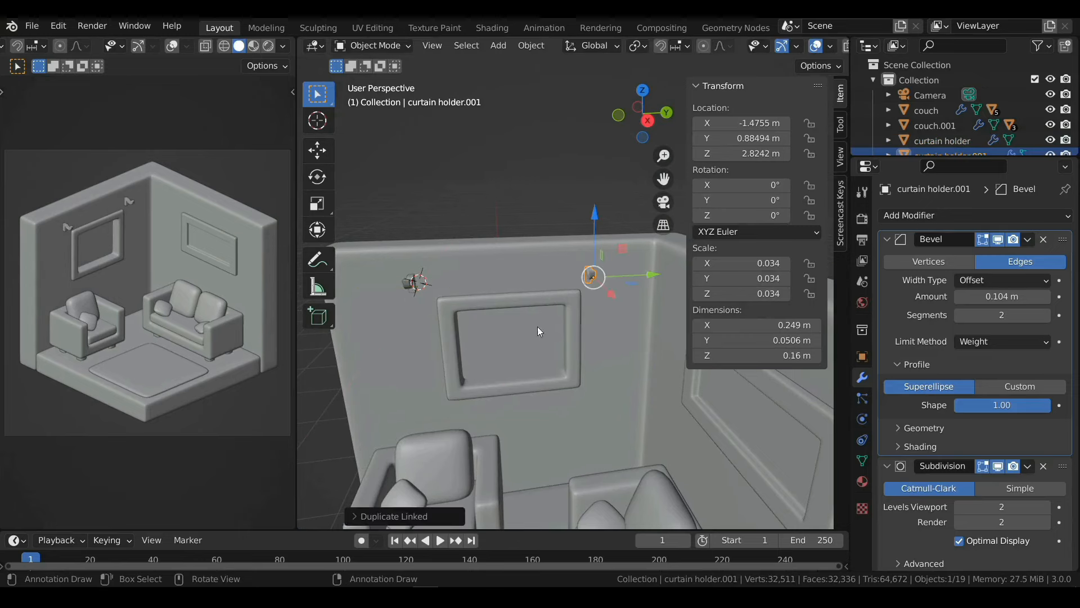
Step: Add a cylinder mesh with 8 vertices
mouse_move(538, 327)
middle_down()
mouse_move(529, 344)
mouse_move(542, 335)
middle_up()
scroll(545, 341, up, 2)
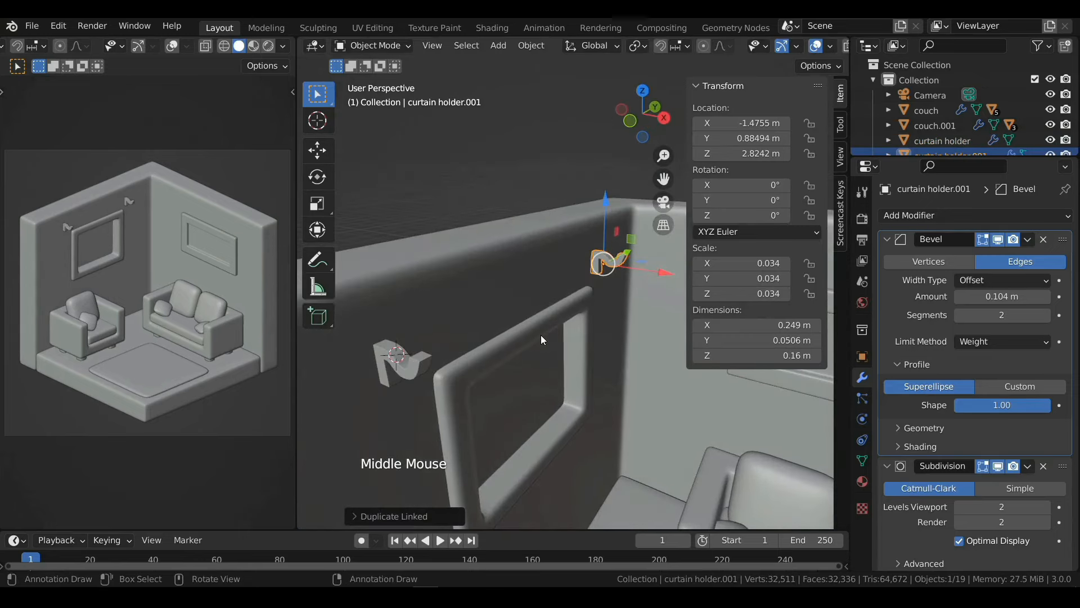
key(shift+a)
mouse_move(492, 276)
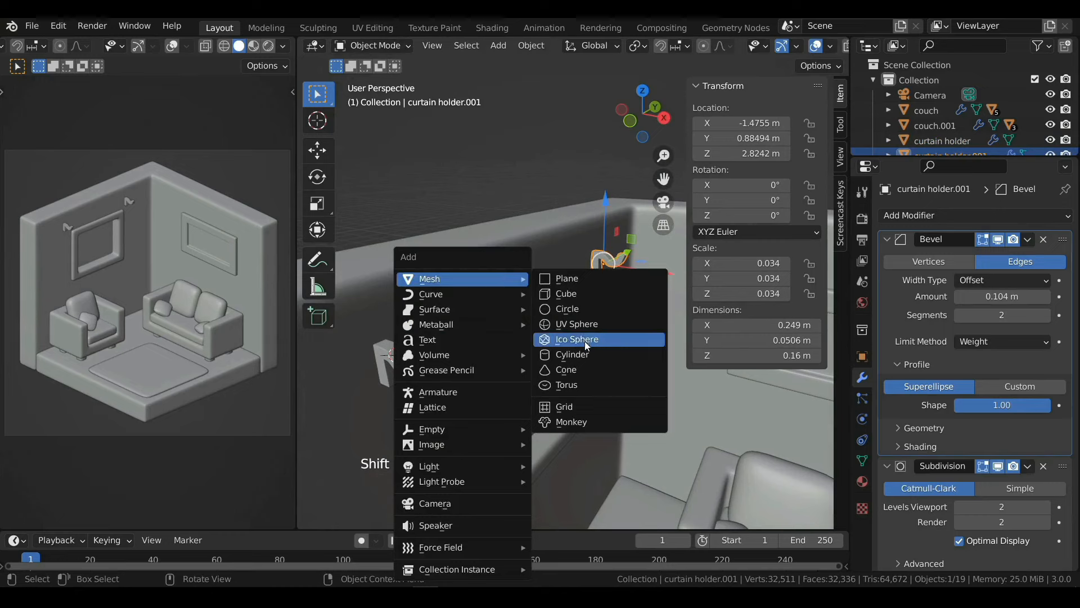
click(575, 354)
scroll(566, 339, down, 3)
scroll(565, 339, up, 1)
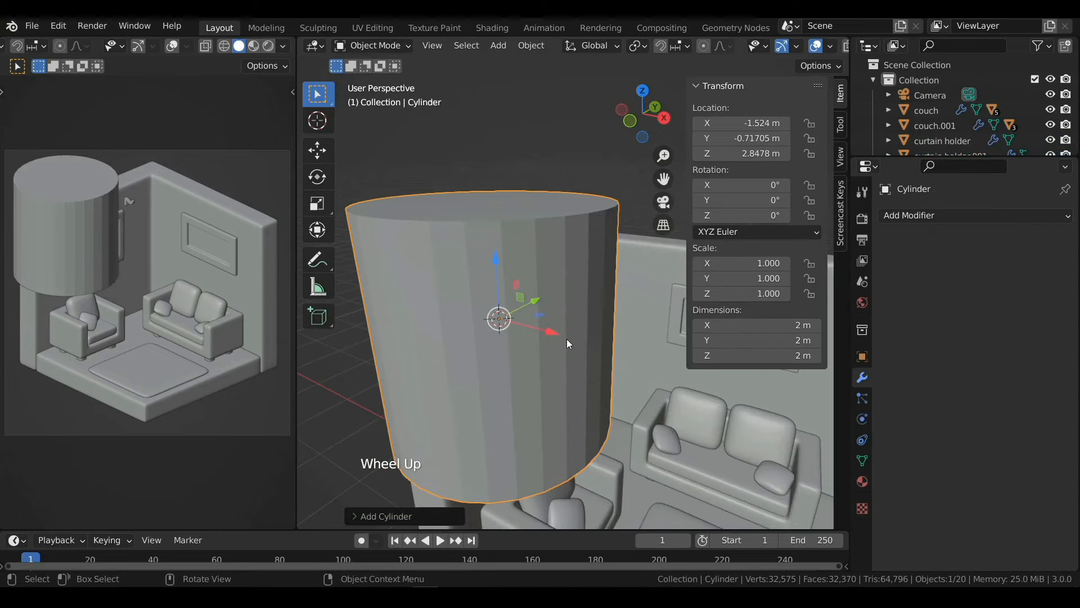
click(398, 513)
double_click(467, 336)
text(8)
key(Return)
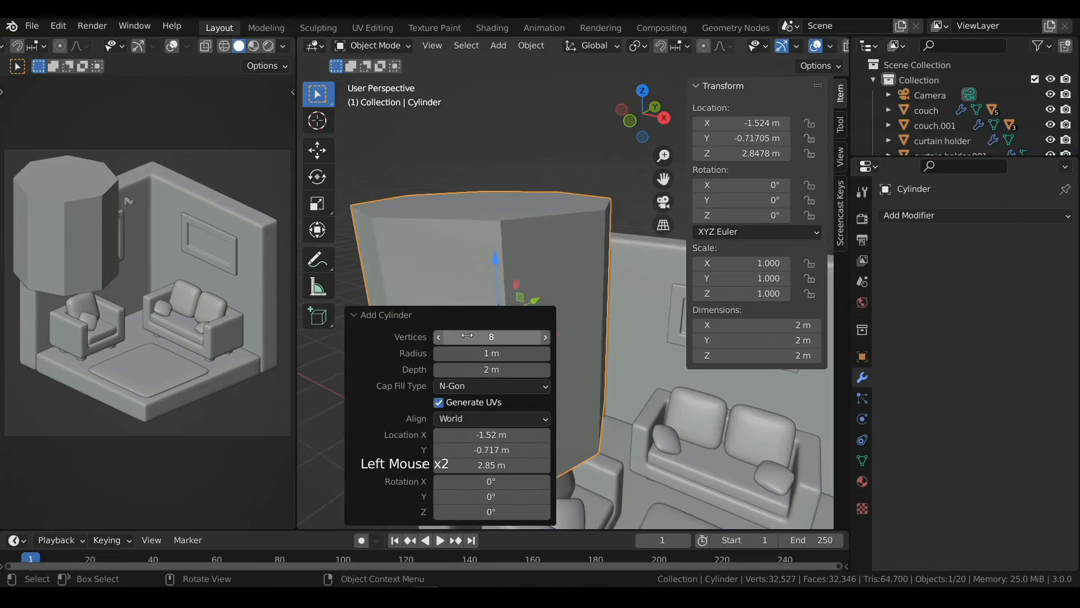
click(433, 317)
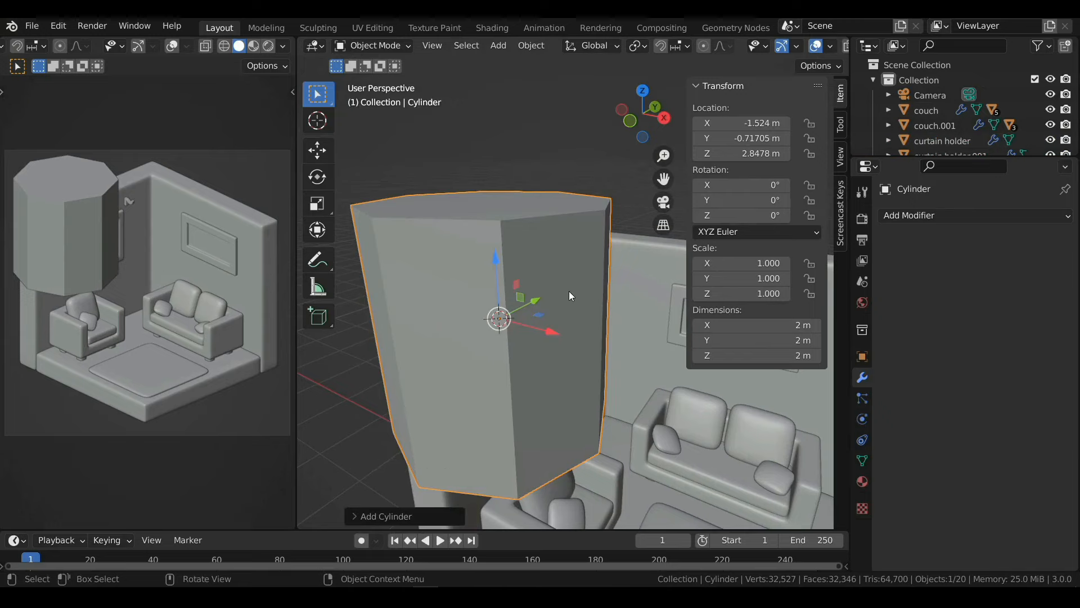
Step: Rotate the cylinder 90° about the X axis
text(r90)
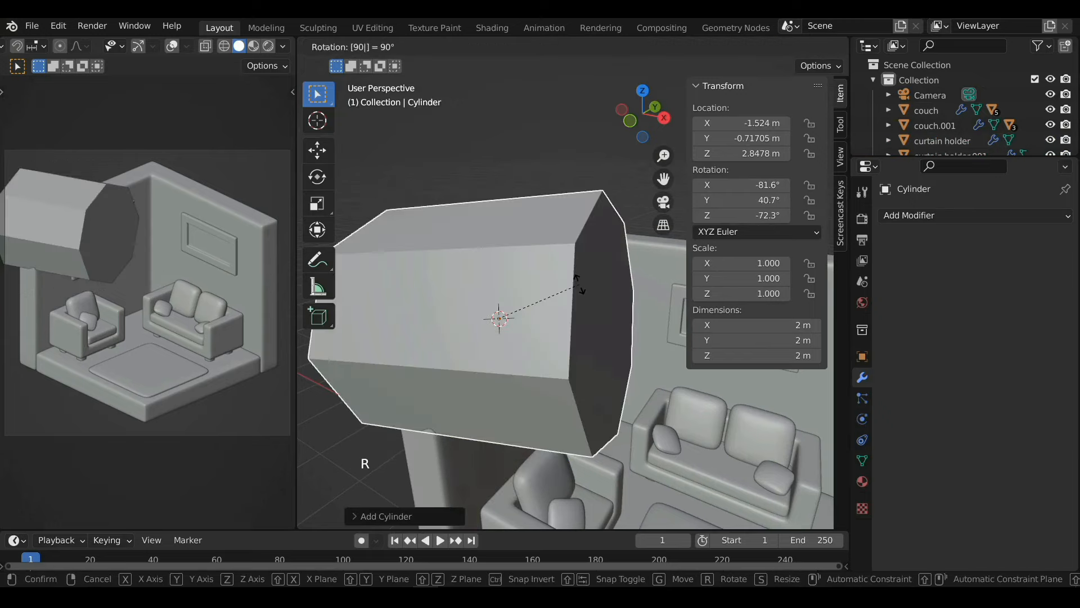
text(x)
key(Return)
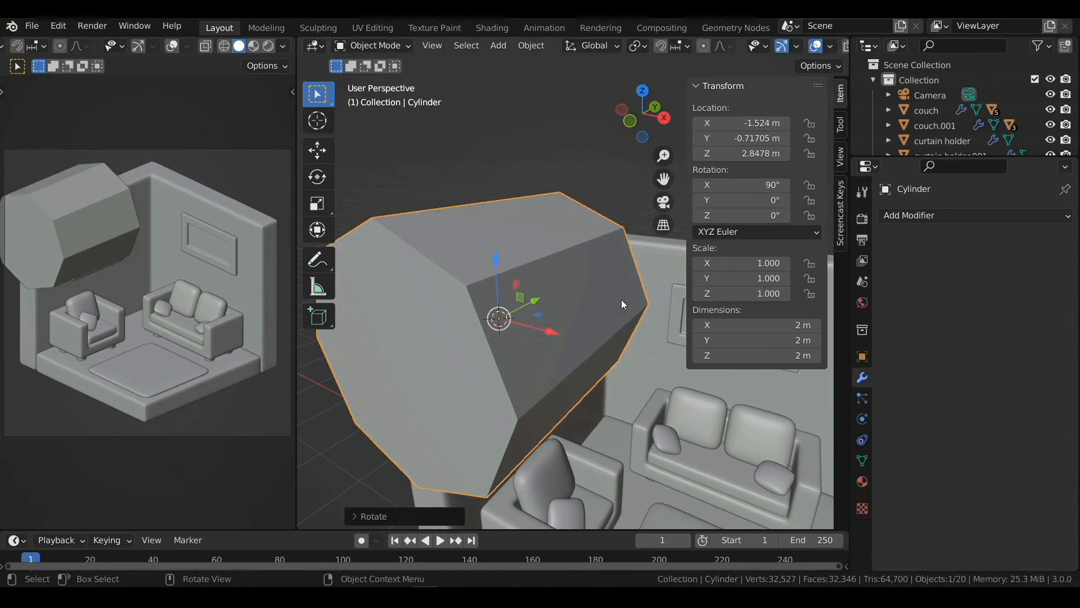
Step: Scale the cylinder down to about 0.059 and move it to X about -1.40 m over the first curtain holder
key(s)
click(507, 313)
scroll(507, 313, down, 2)
middle_drag(507, 313, 538, 319)
shift+middle_drag(537, 318, 565, 357)
key(s)
click(508, 310)
drag(572, 374, 604, 379)
shift+middle_drag(605, 378, 582, 306)
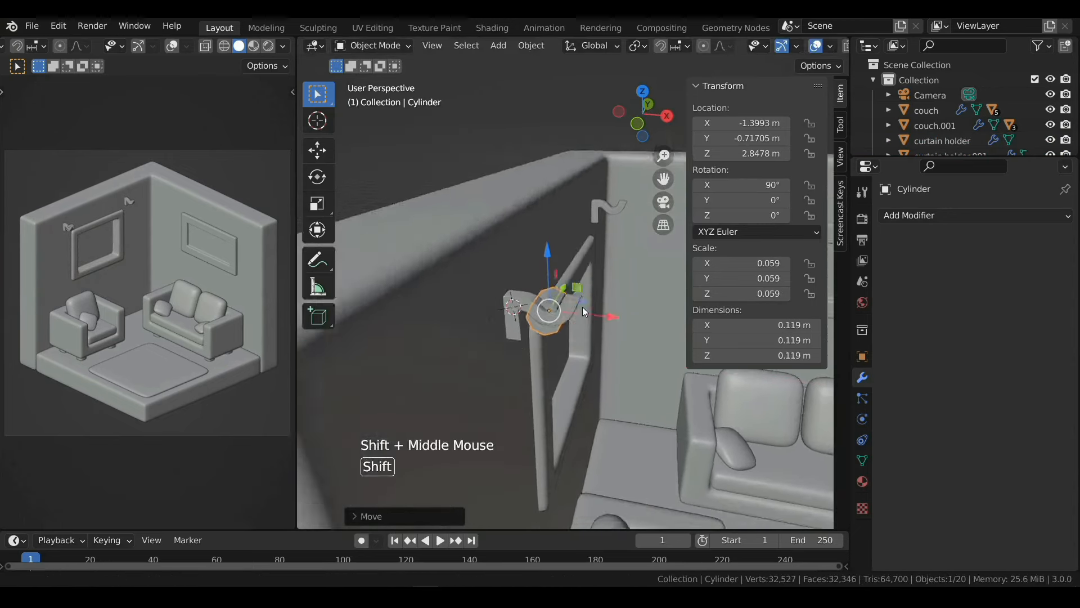
Step: Seat the cylinder in the first holder's cradle, scaled to about 0.050, near X -1.38 m, Y -0.77 m, Z 2.93 m
scroll(582, 292, up, 2)
drag(529, 235, 528, 181)
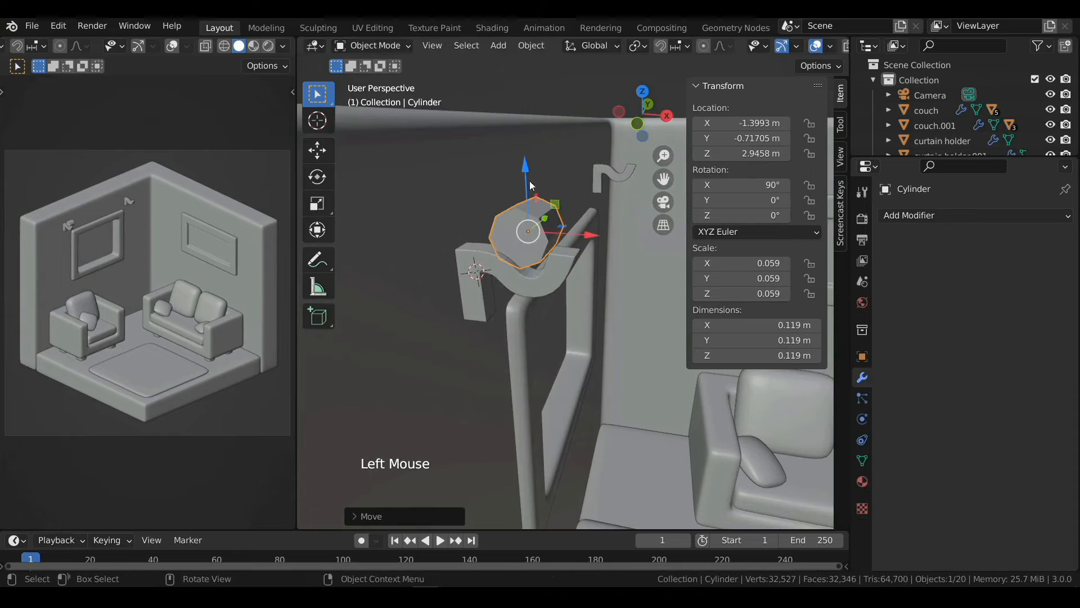
drag(582, 234, 591, 234)
key(s)
click(594, 215)
drag(534, 180, 534, 188)
middle_drag(534, 188, 538, 246)
drag(538, 246, 539, 247)
middle_drag(539, 247, 535, 251)
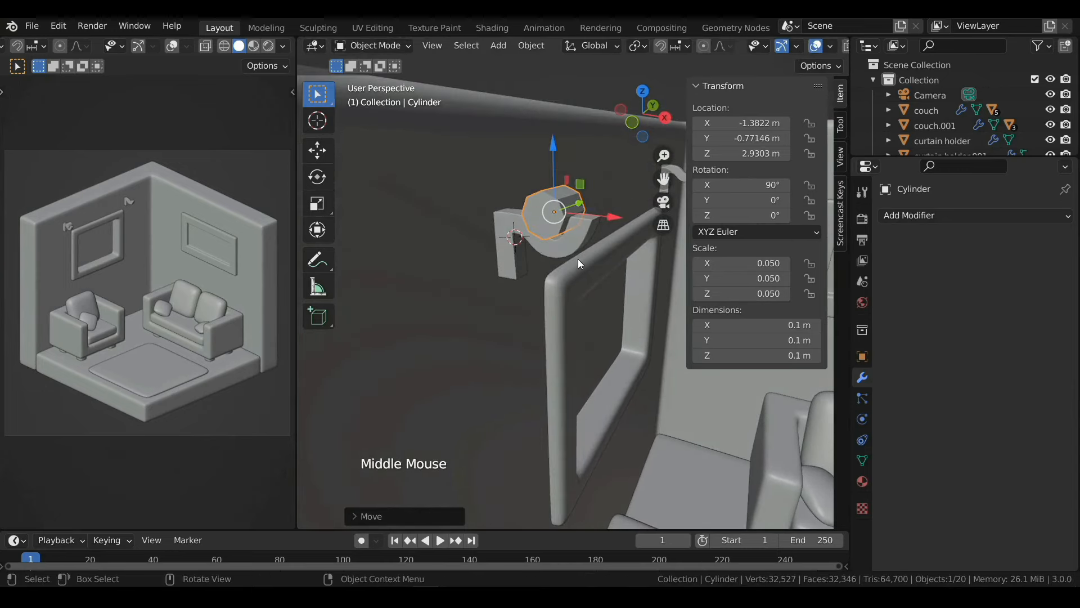
Step: Extrude the cylinder's outer end face to local Z about 1.86 m and enlarge it into a flare
key(Tab)
key(3)
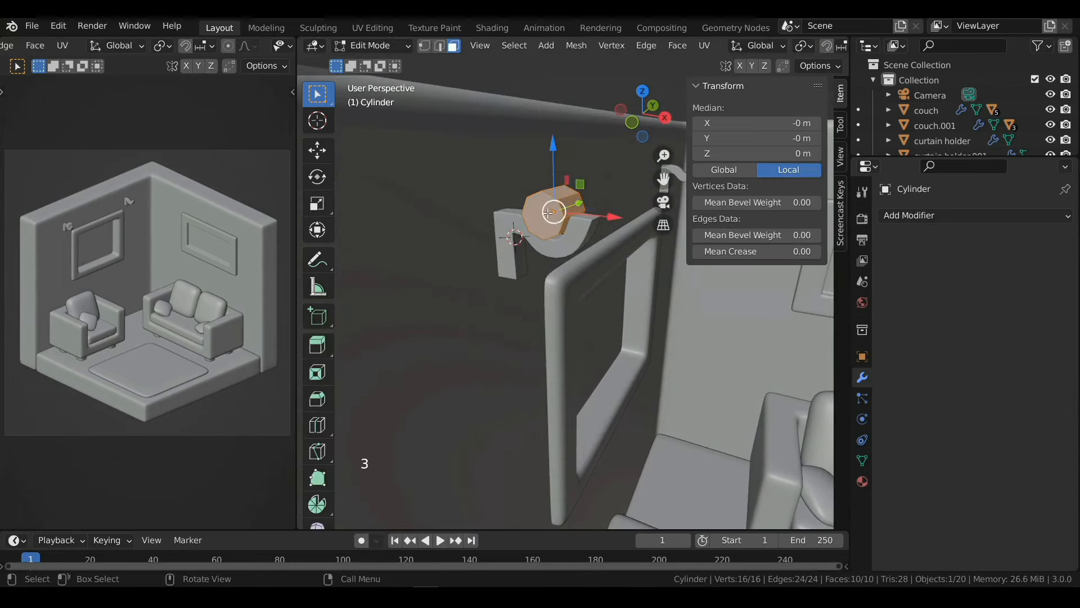
click(551, 222)
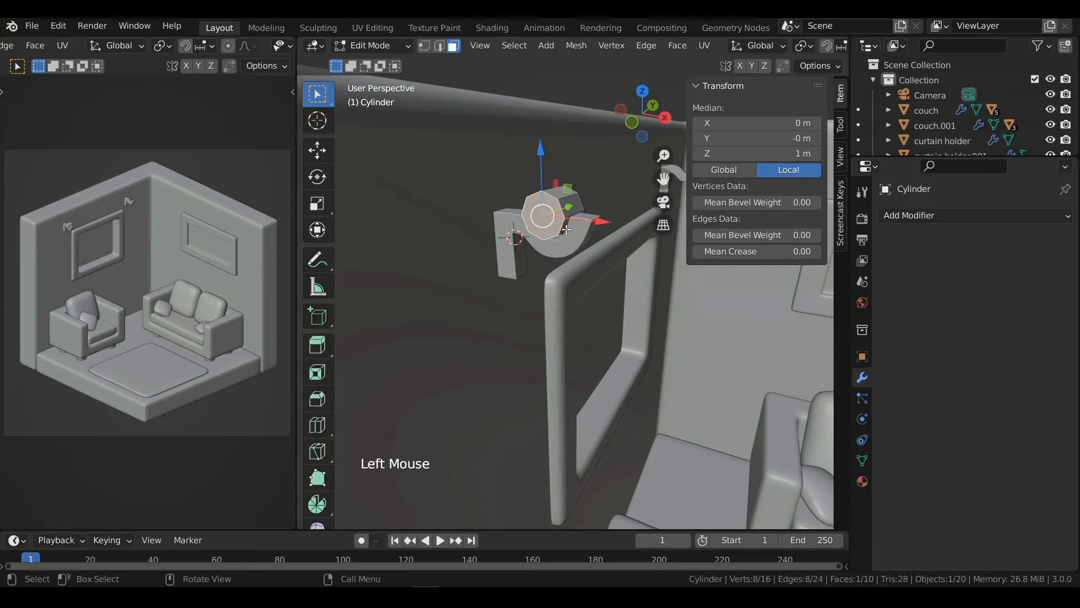
middle_drag(566, 229, 532, 243)
click(659, 127)
shift+middle_drag(452, 208, 451, 208)
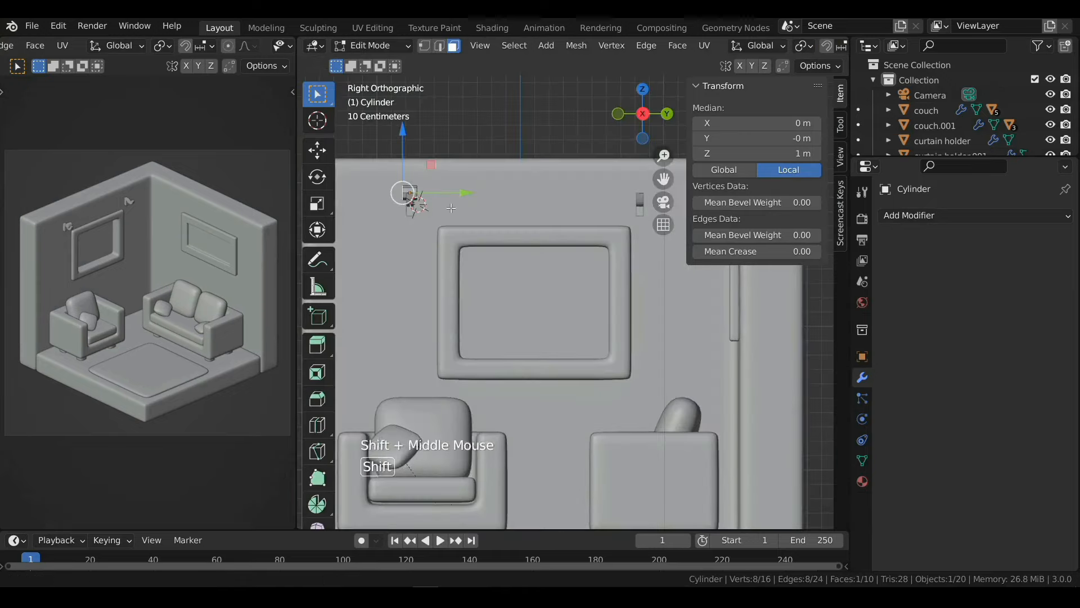
scroll(451, 208, up, 3)
scroll(540, 270, up, 1)
shift+middle_drag(541, 263, 575, 285)
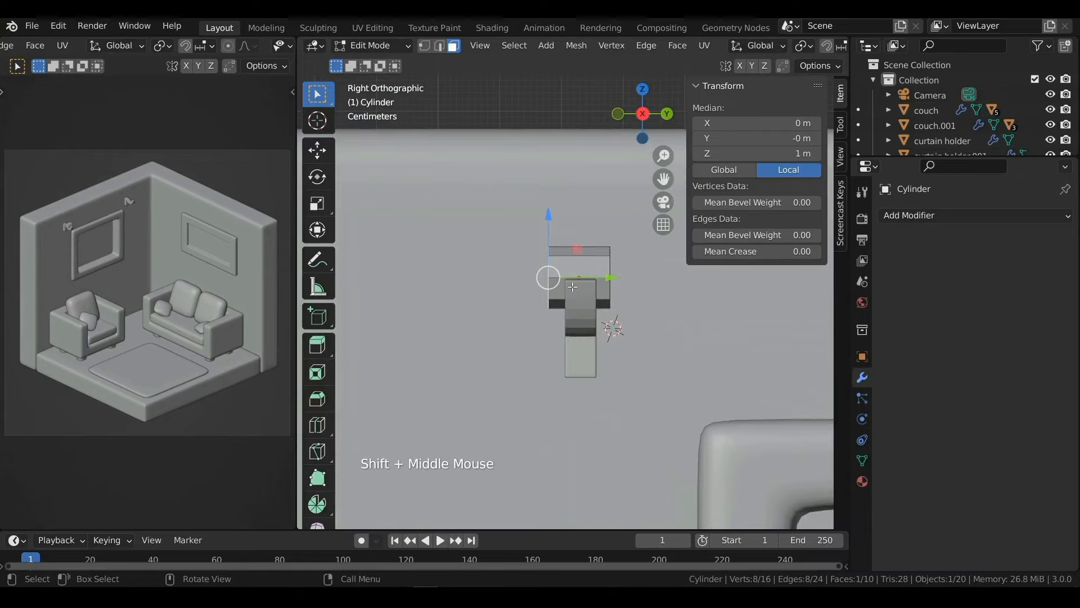
key(e)
click(542, 286)
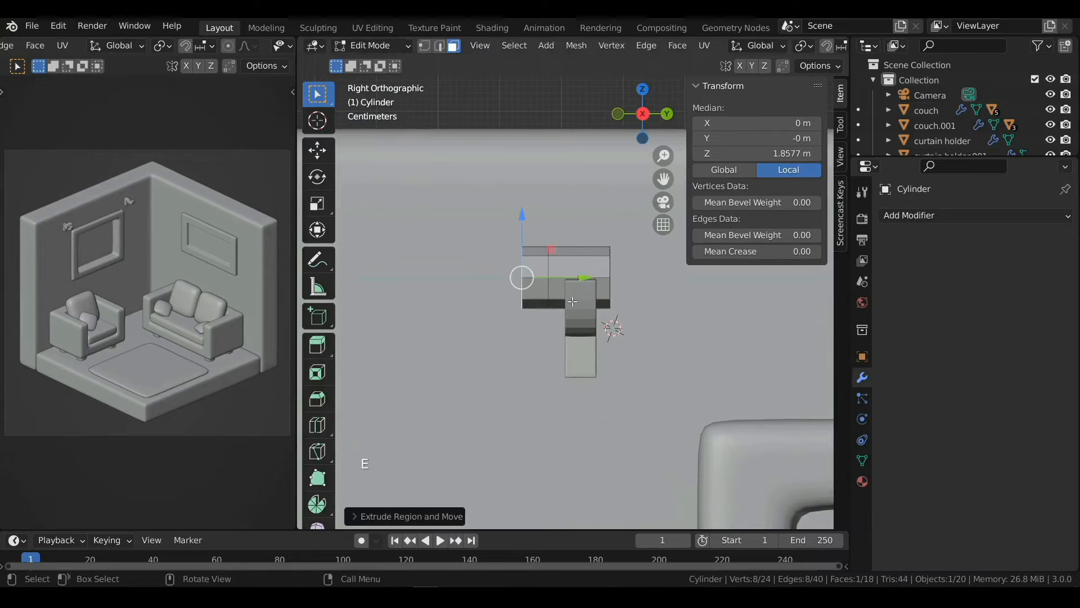
key(s)
click(606, 327)
Step: Extrude the flared face outward in two sections and shrink the last face to form a tapered knob
key(e)
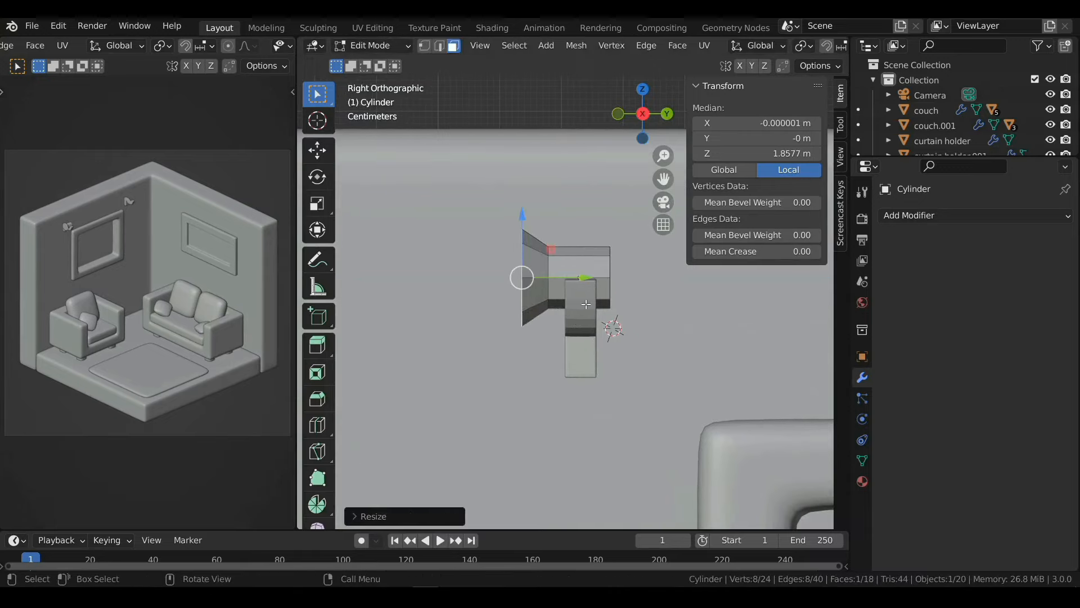
click(549, 306)
key(e)
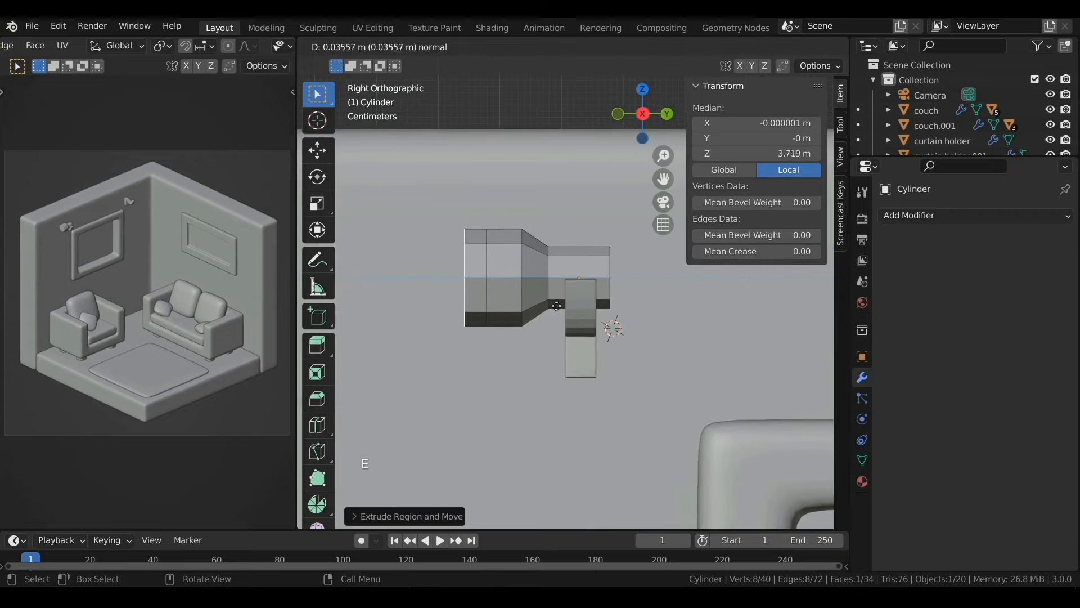
click(551, 305)
key(s)
click(532, 290)
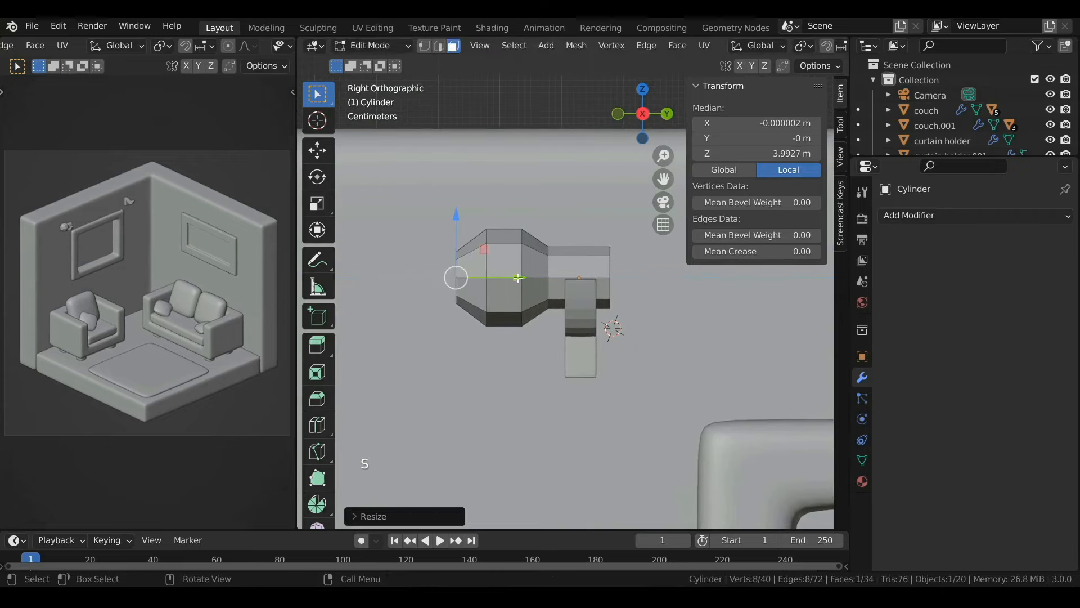
Step: Move the knob's end face back toward the holder to local Z about 3.76 m
drag(520, 278, 526, 277)
middle_drag(528, 277, 568, 301)
shift+middle_drag(568, 300, 562, 341)
scroll(585, 321, up, 2)
drag(540, 383, 544, 382)
middle_drag(544, 382, 579, 360)
Step: Inset the knob's end face and merge the inset face into a single centre point
key(i)
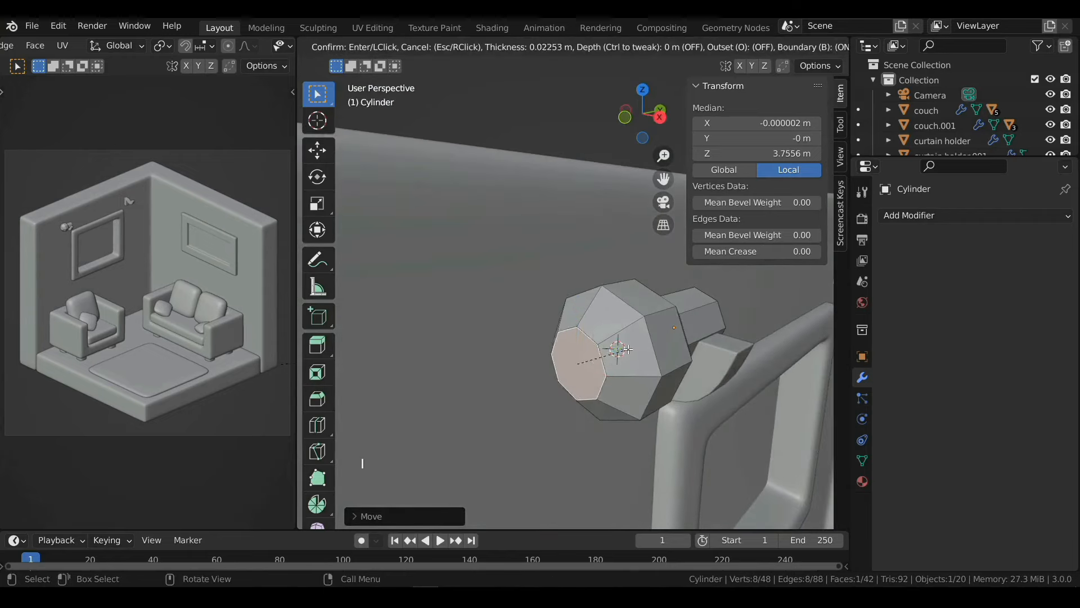
click(603, 364)
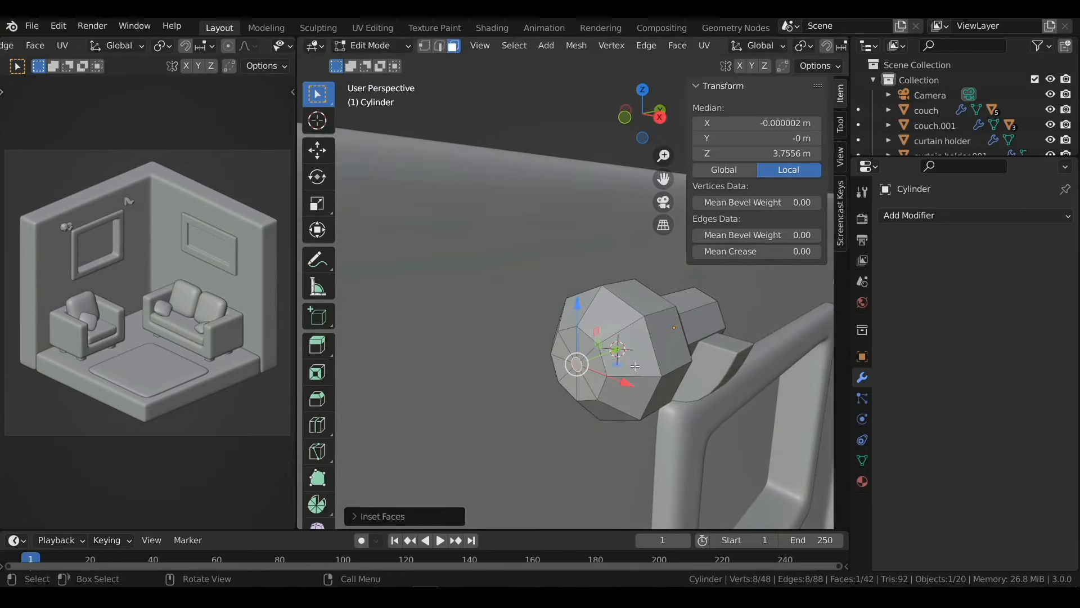
key(m)
click(637, 371)
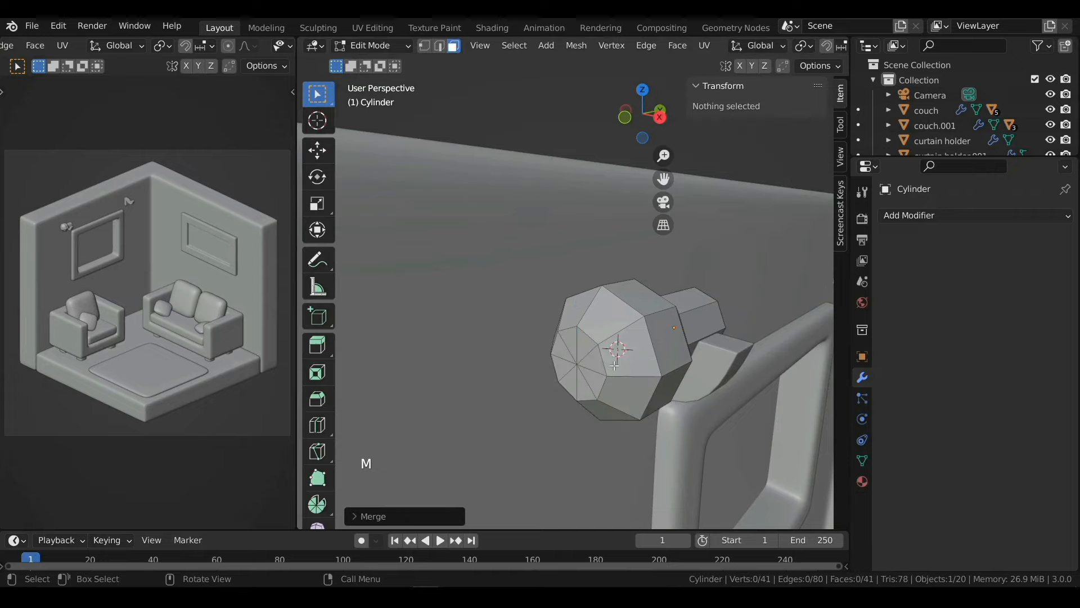
Step: Pull the merged centre point slightly outward to round the knob's tip
click(578, 369)
middle_drag(578, 369, 575, 380)
drag(562, 368, 556, 368)
middle_drag(556, 368, 593, 357)
key(Tab)
key(Tab)
Step: Dissolve four alternate edges radiating from the knob's tip to turn its triangles into quads
scroll(563, 361, up, 3)
key(2)
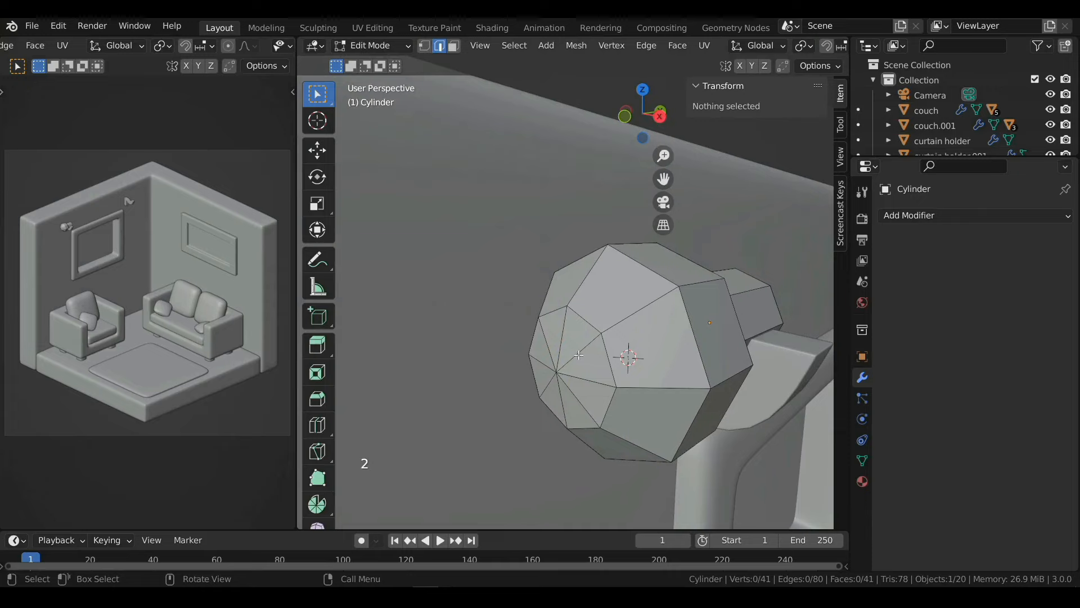
click(578, 355)
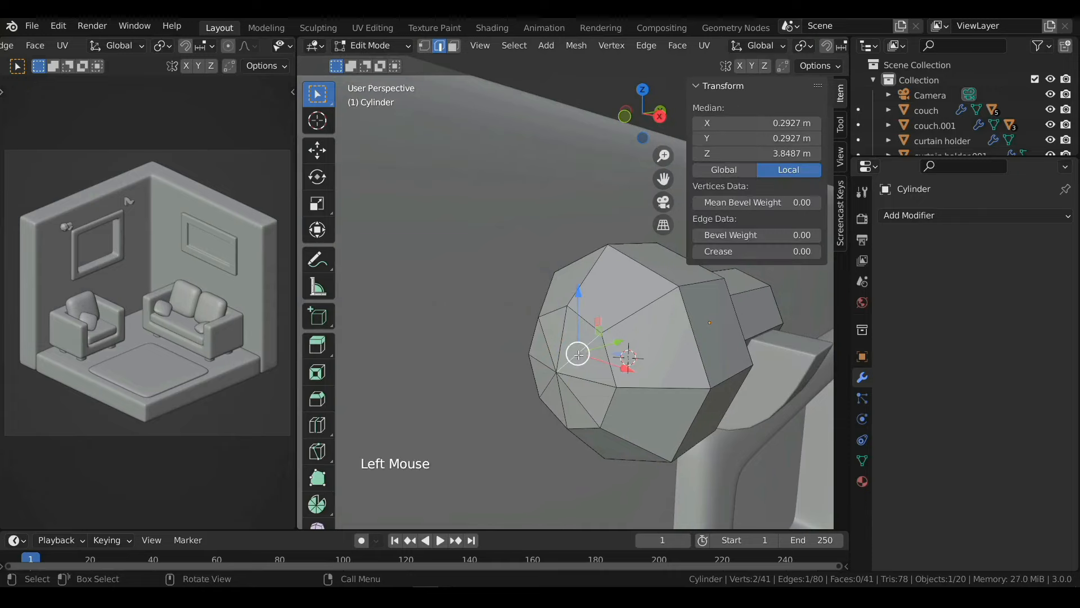
shift+click(585, 405)
shift+click(545, 391)
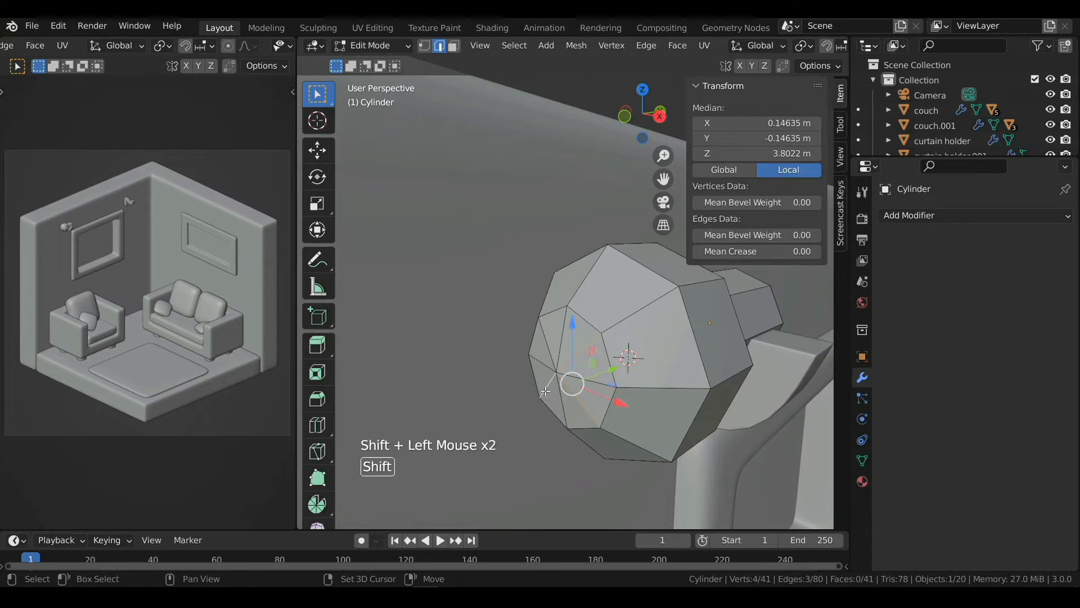
shift+click(549, 343)
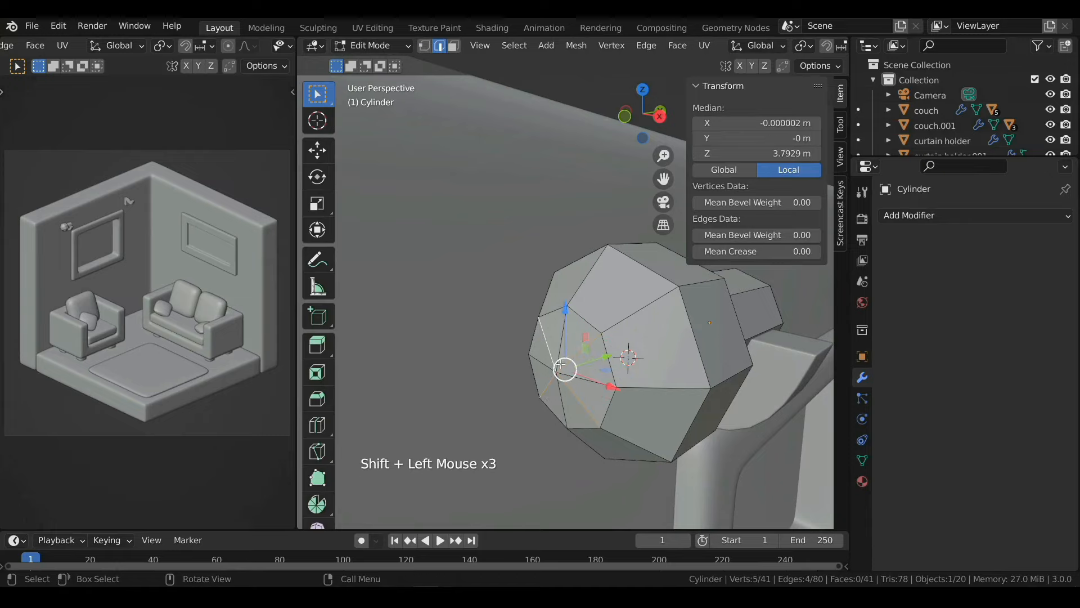
key(x)
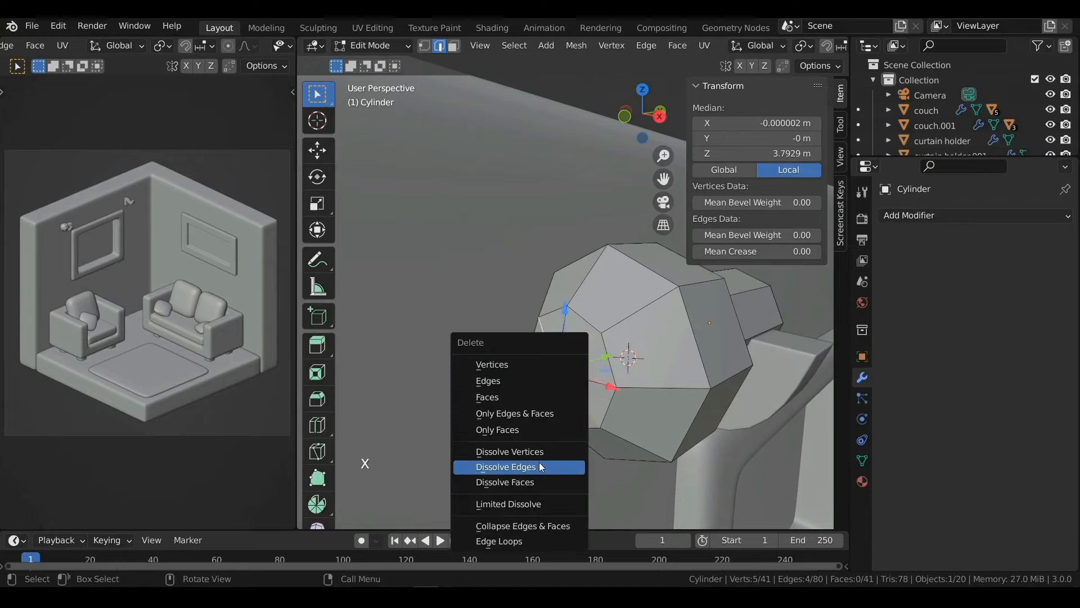
click(535, 468)
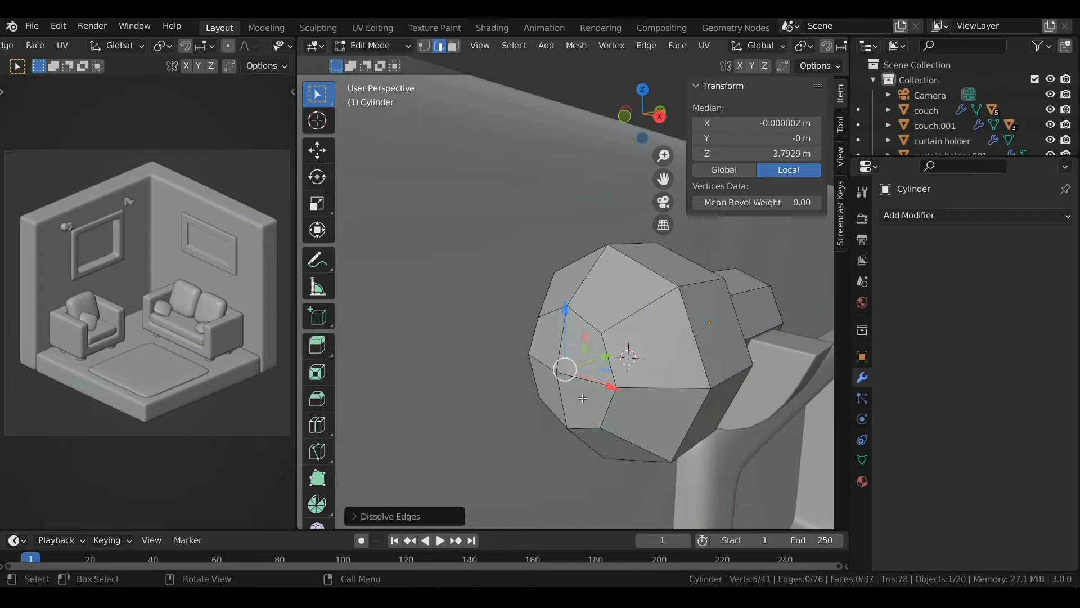
Step: Add a Subdivision Surface modifier at level 2 to the knobbed rod piece
key(Tab)
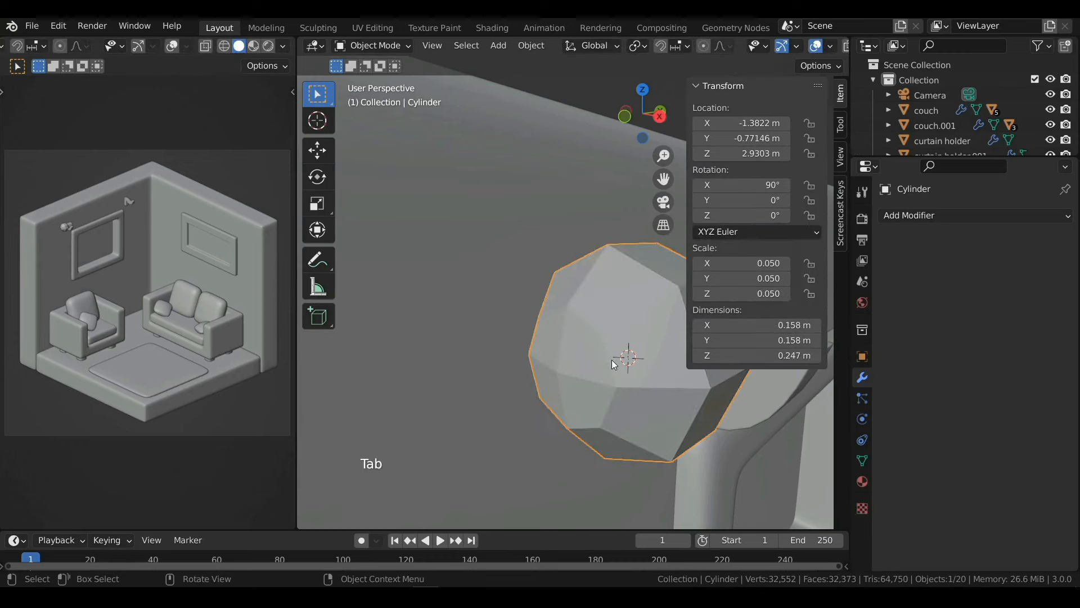
middle_drag(612, 360, 568, 389)
key(ctrl+2)
Step: Add a loop cut around the rod and slide it close to the knob at local Z about 0.89 m
key(Tab)
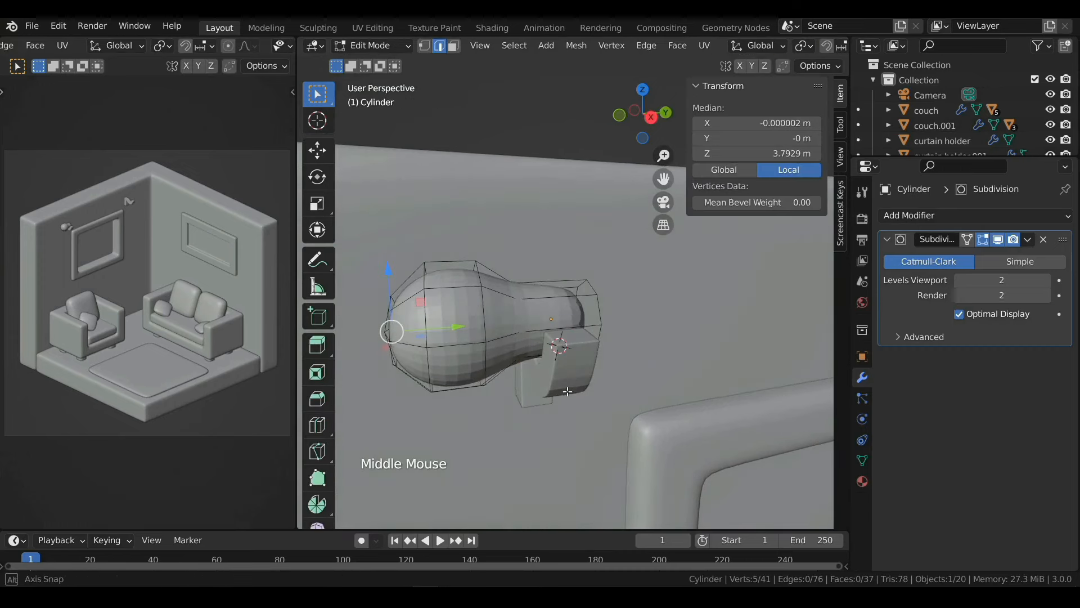
key(ctrl+r)
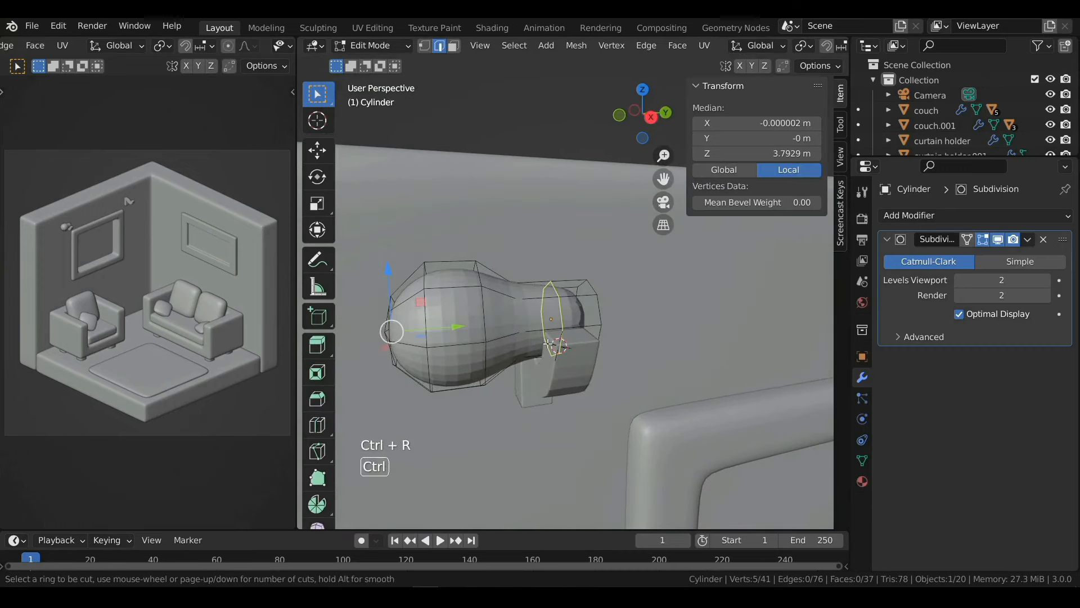
click(552, 276)
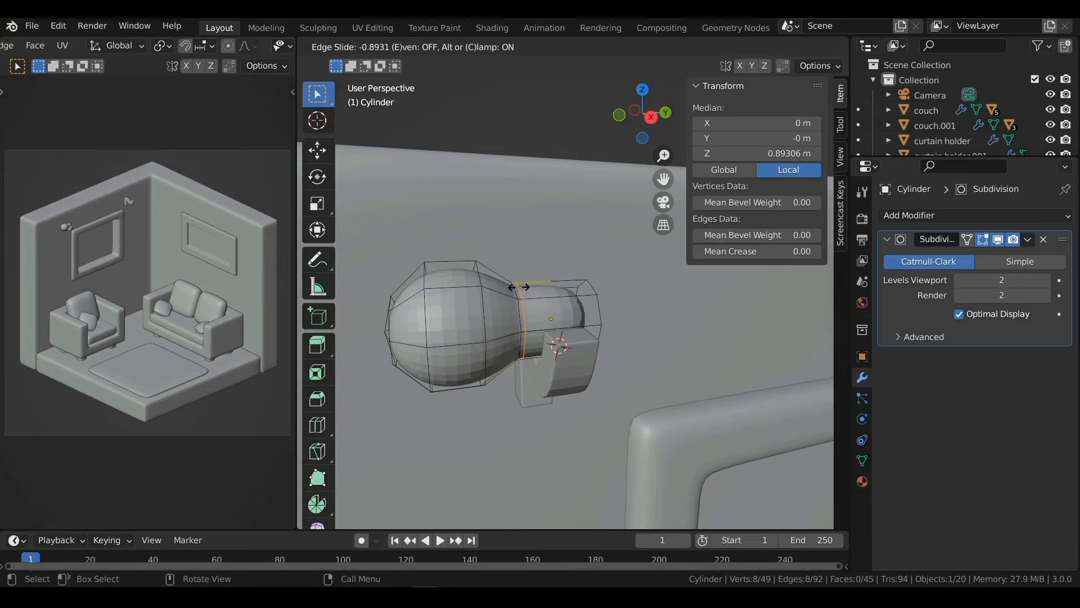
click(509, 287)
Step: Select all the knob's vertices in a see-through side view and scale them to just under 0.9 along Y
middle_drag(509, 287, 540, 312)
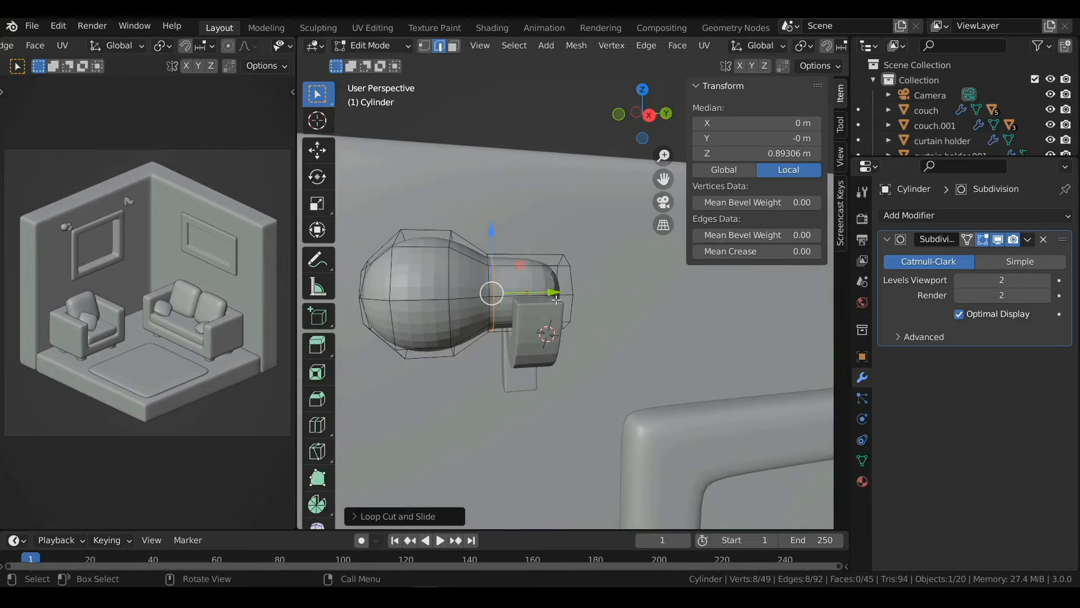
click(650, 120)
shift+middle_drag(498, 292, 558, 316)
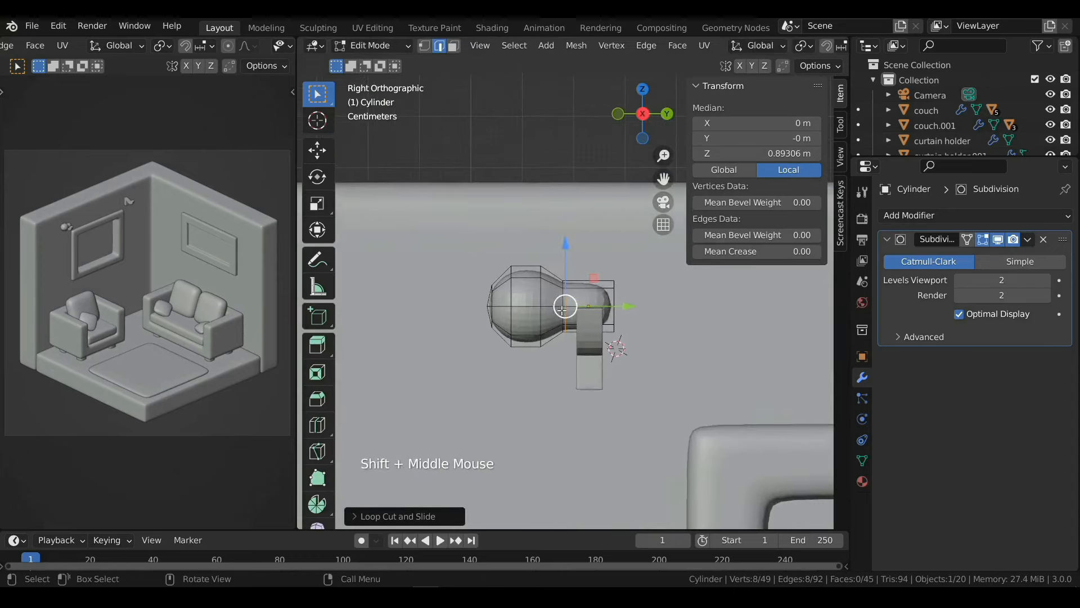
scroll(559, 321, up, 2)
key(alt+z)
key(1)
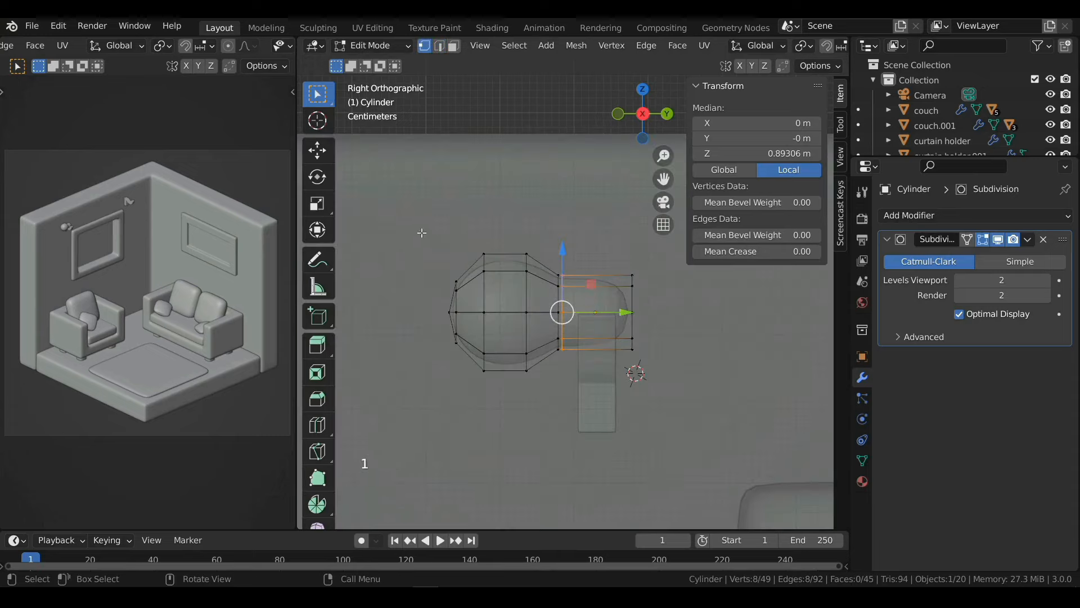
drag(407, 203, 573, 443)
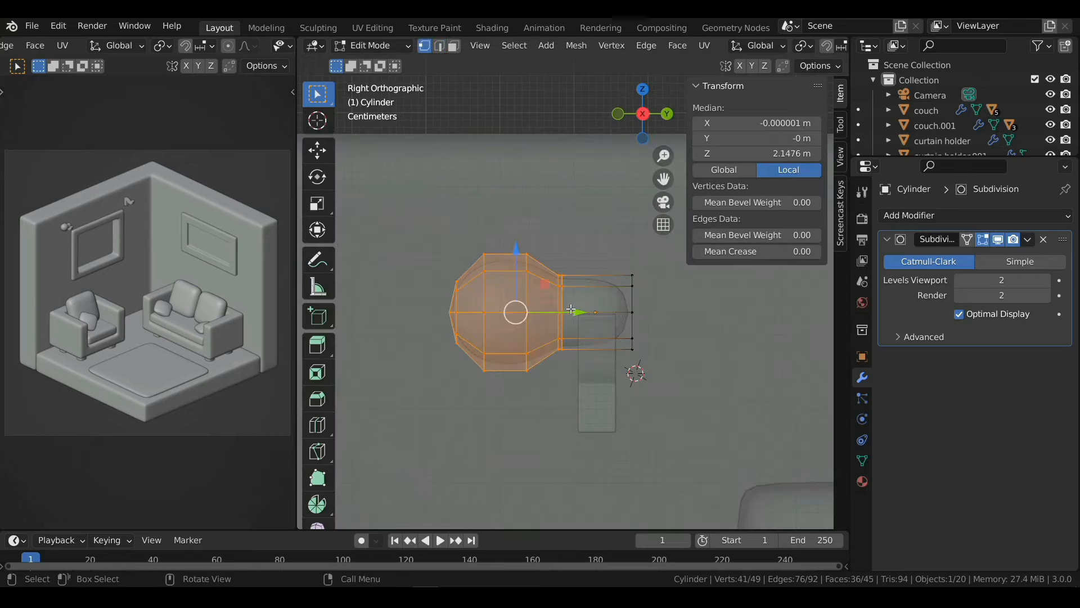
key(s)
key(y)
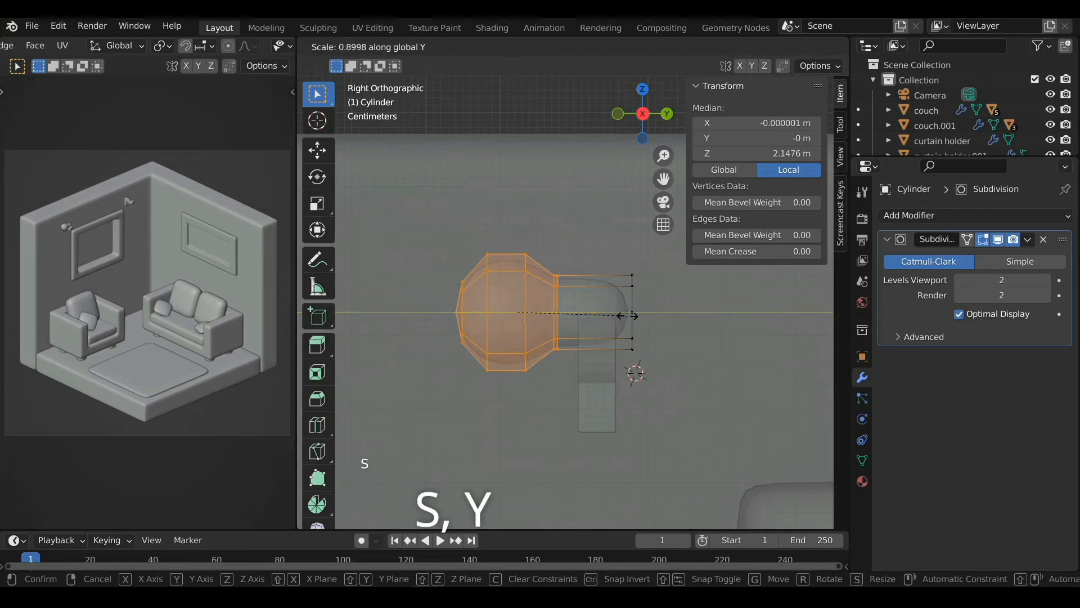
click(619, 314)
Step: Extend the rod's plain end along Y toward the window, to local Z about -5.69 m
drag(600, 263, 662, 394)
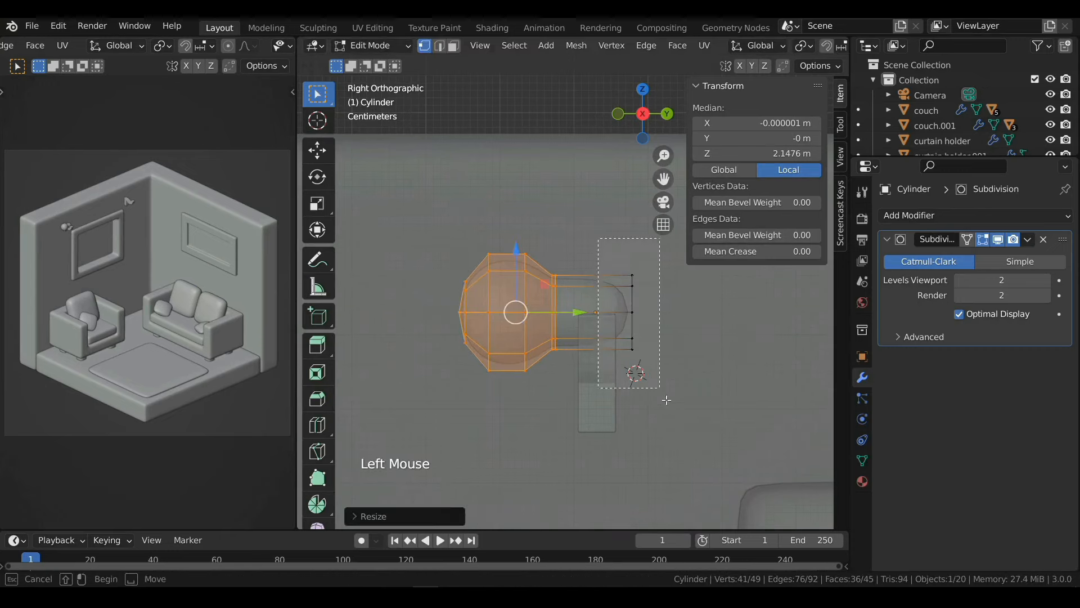
scroll(647, 377, down, 2)
shift+middle_drag(625, 355, 602, 376)
scroll(599, 349, down, 3)
shift+middle_drag(598, 321, 555, 337)
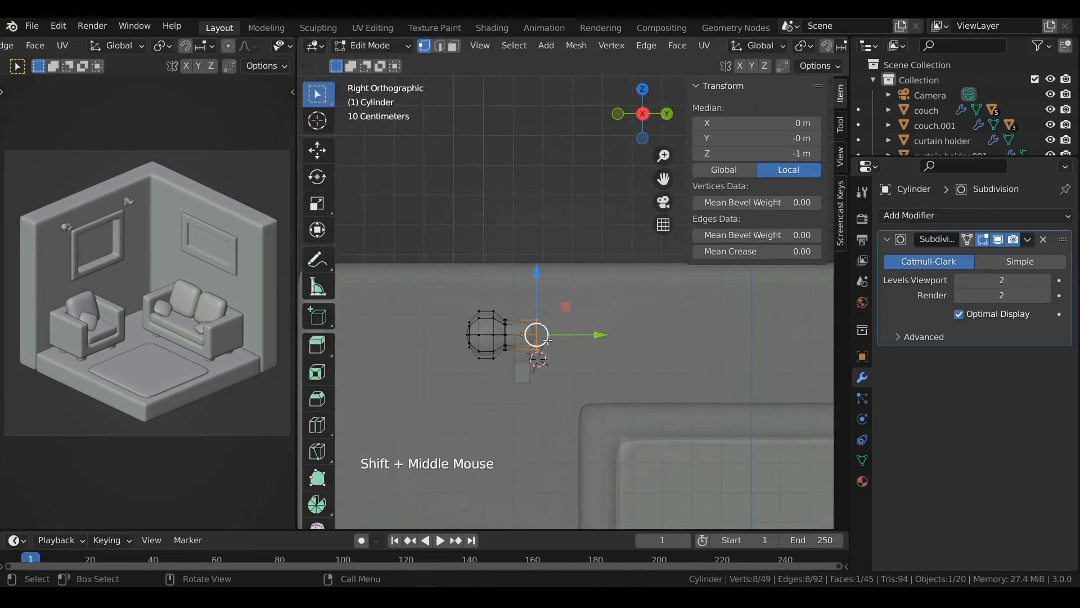
drag(537, 337, 604, 342)
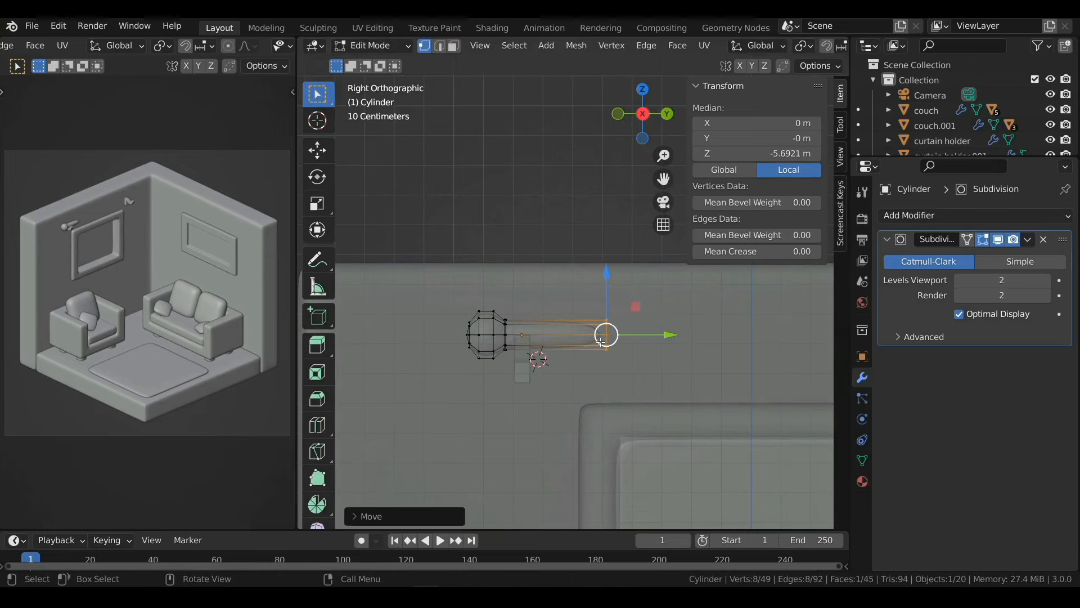
key(Tab)
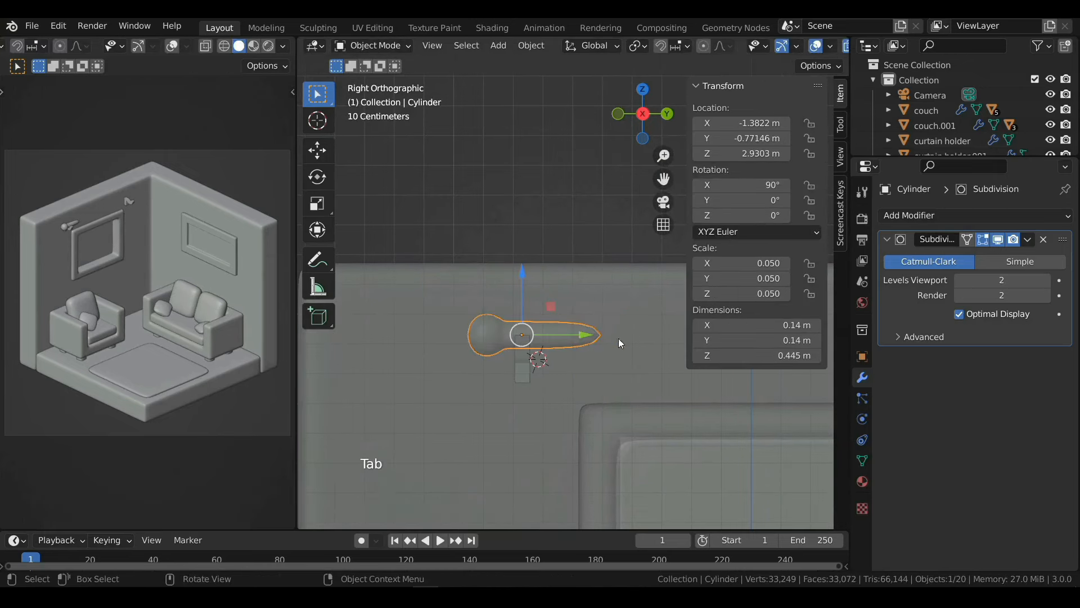
Step: Add a Mirror modifier to the knobbed rod piece
click(905, 218)
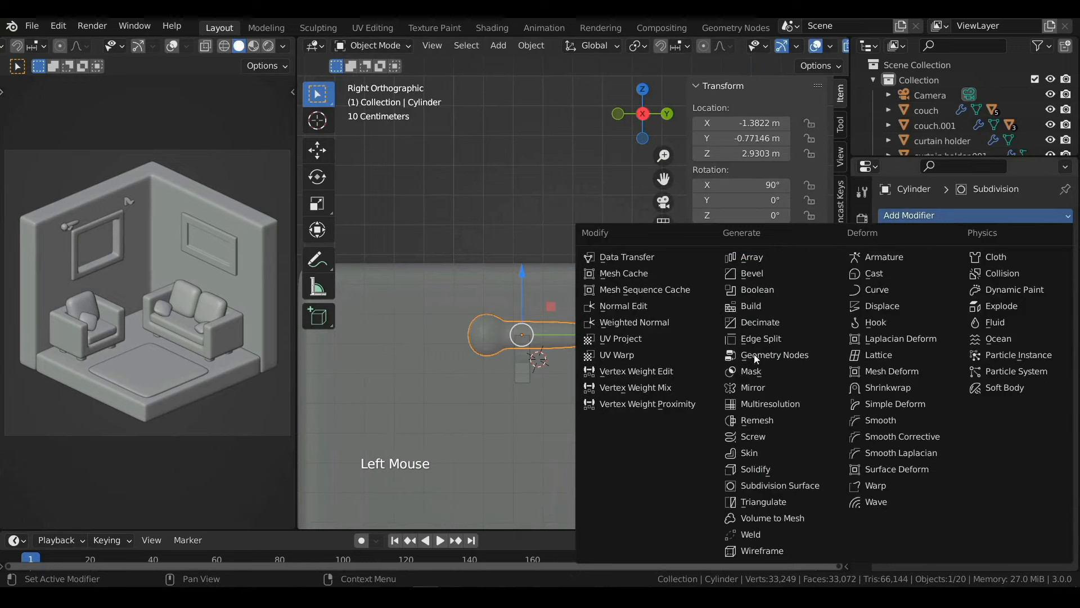
click(757, 388)
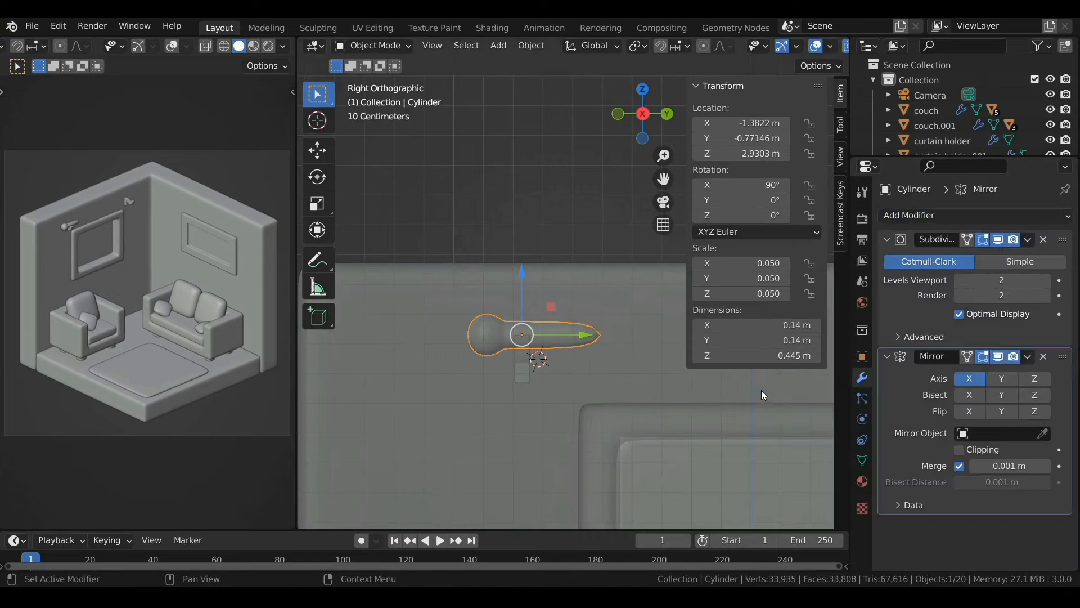
scroll(596, 377, down, 2)
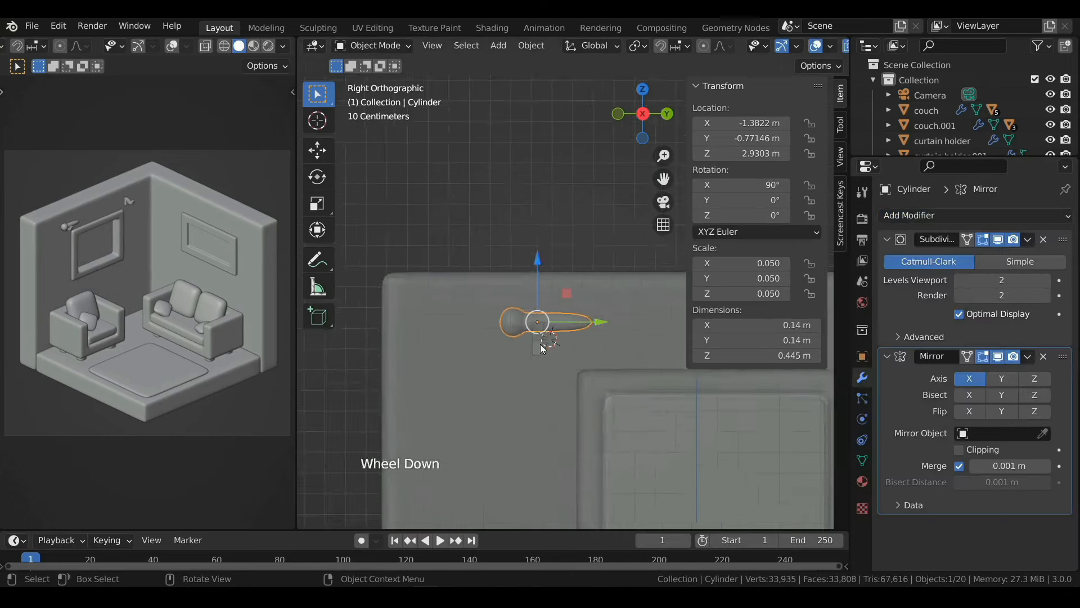
mouse_move(540, 343)
middle_down()
mouse_move(574, 403)
mouse_move(517, 346)
mouse_move(565, 351)
mouse_move(554, 352)
middle_up()
scroll(585, 399, up, 2)
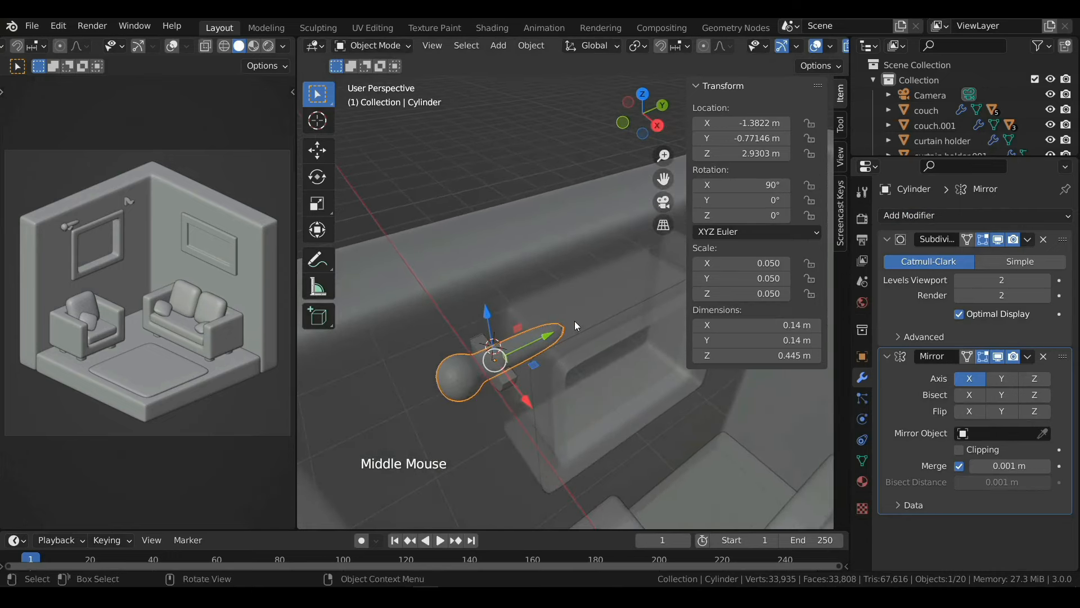
Step: Turn off the Mirror modifier's X axis and try mirroring the rod piece along Z instead
click(972, 380)
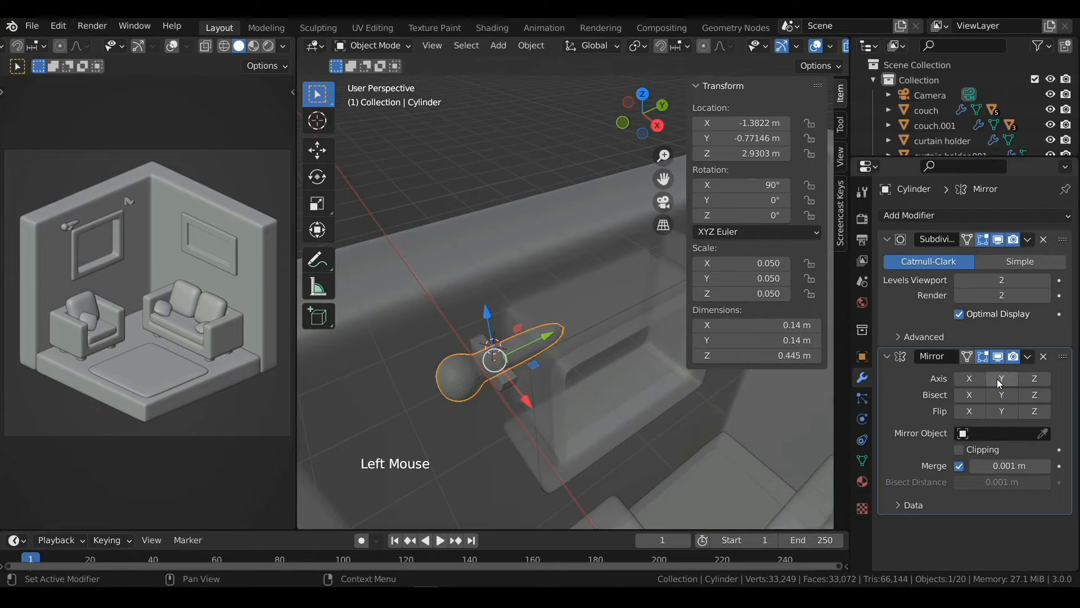
click(997, 379)
click(997, 379)
click(1029, 377)
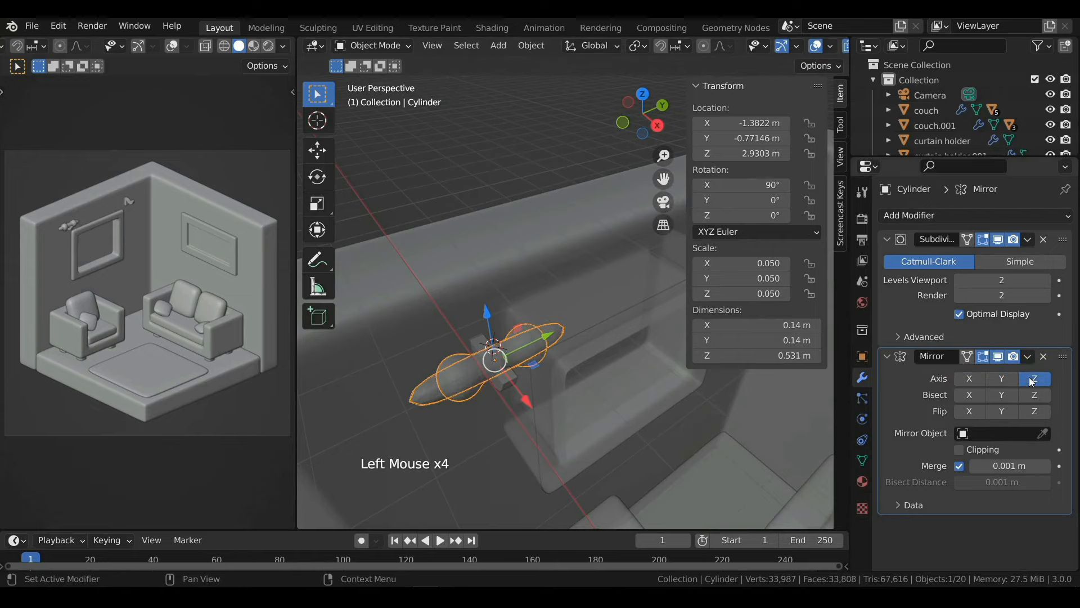
middle_drag(568, 383, 517, 377)
click(1034, 378)
click(1034, 378)
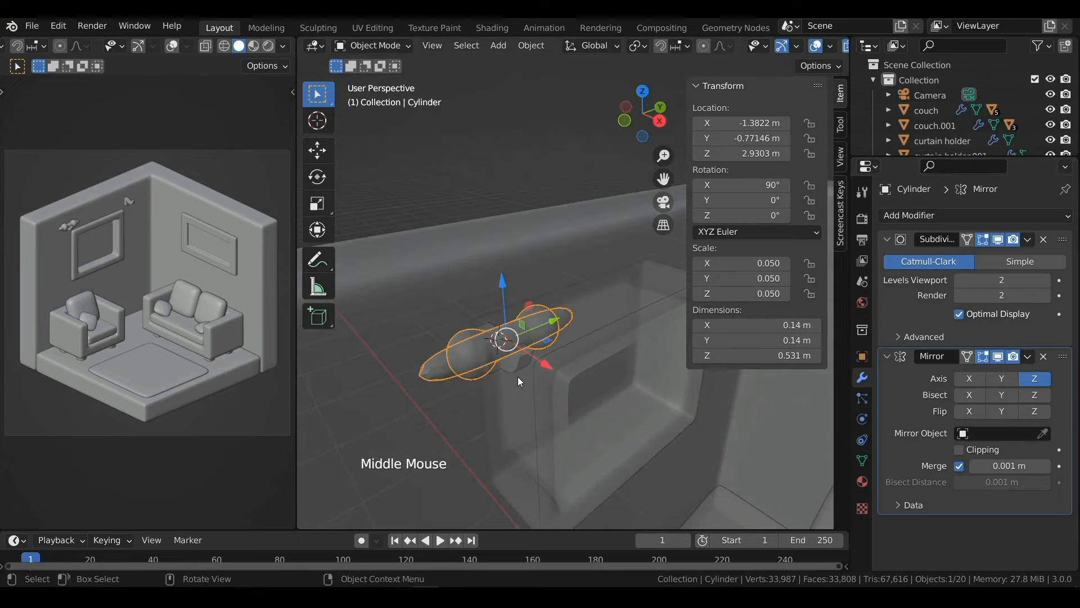
Step: Apply the rod piece's rotation and set its Mirror modifier to the Y axis only
key(ctrl+a)
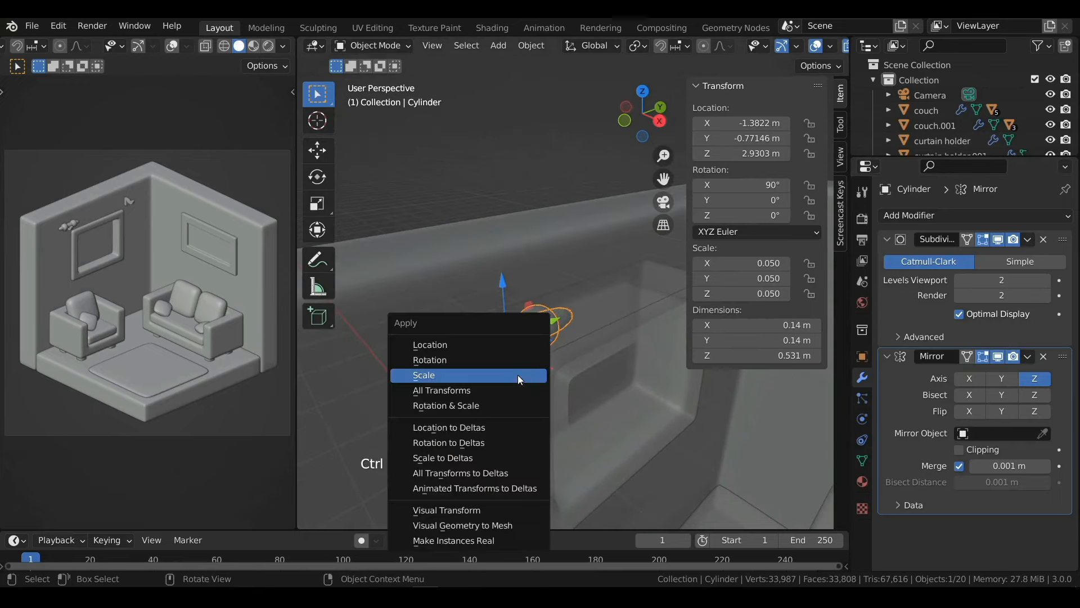
click(514, 364)
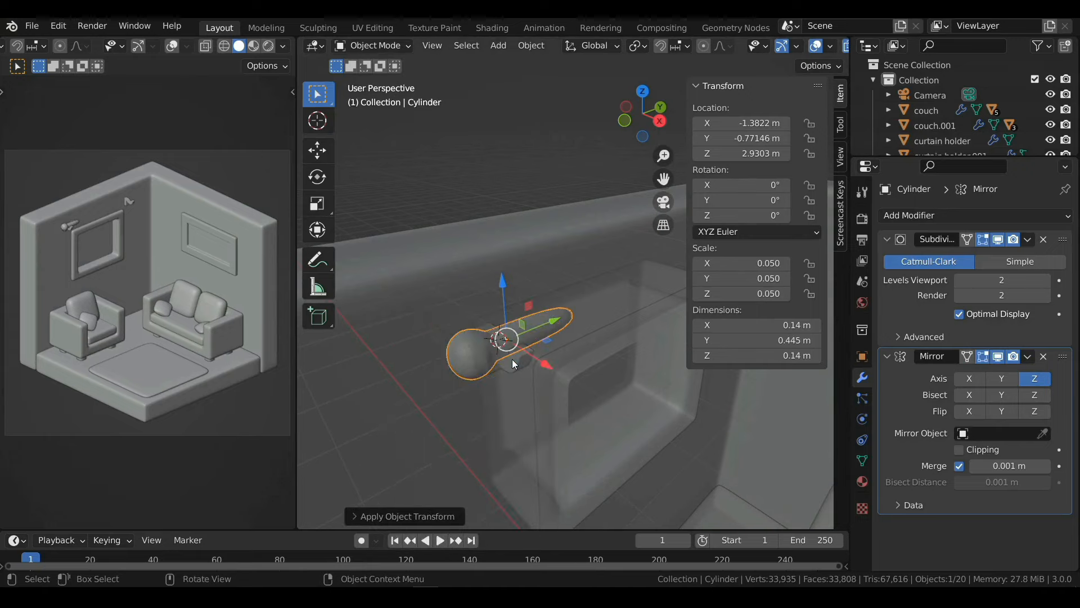
scroll(550, 358, down, 2)
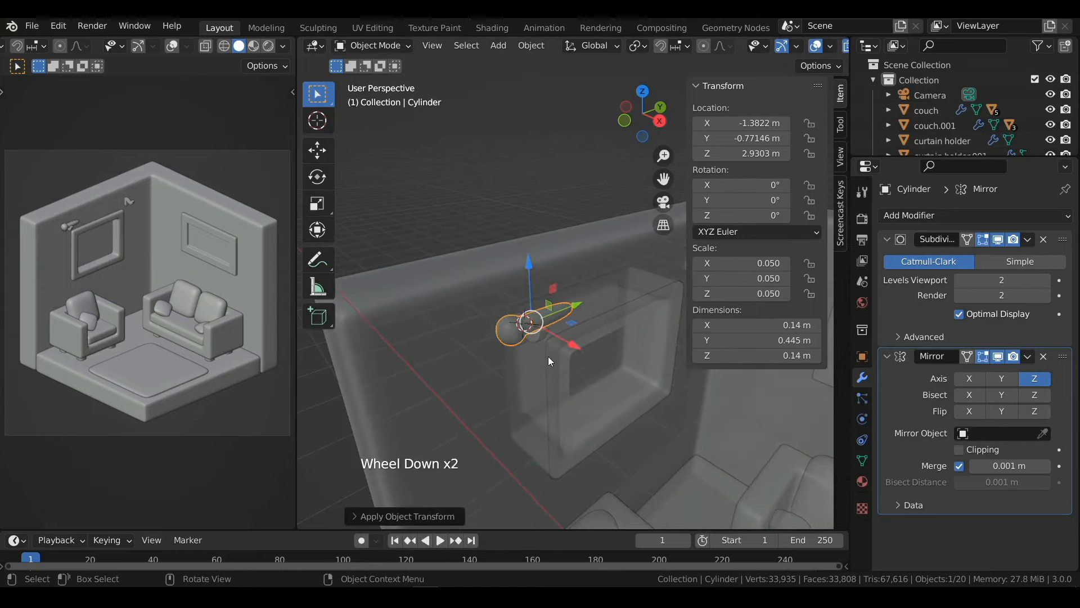
scroll(560, 346, down, 2)
scroll(561, 350, up, 6)
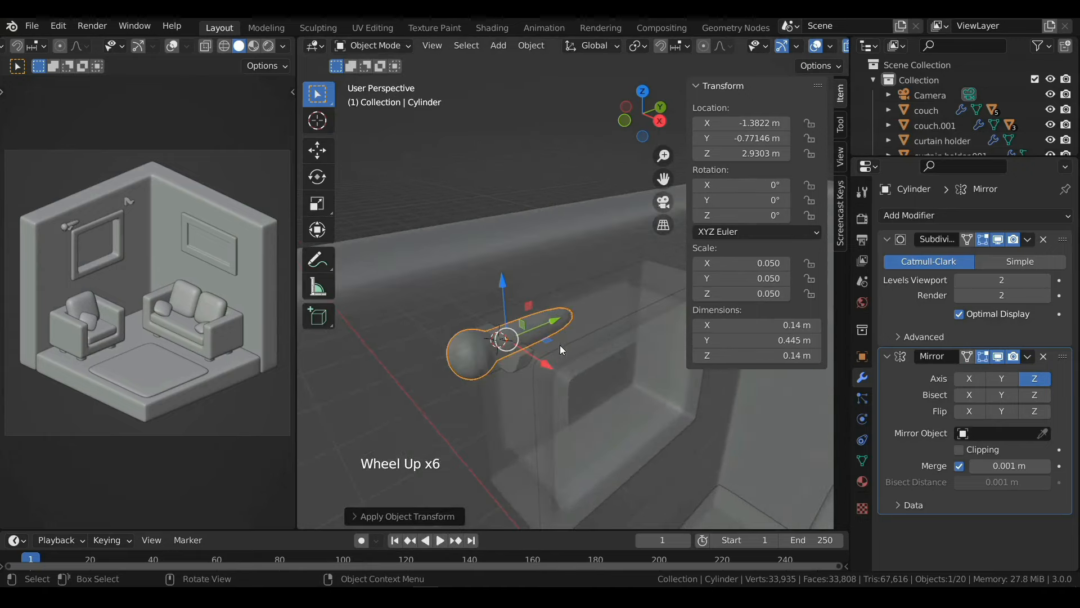
click(1034, 378)
click(1003, 378)
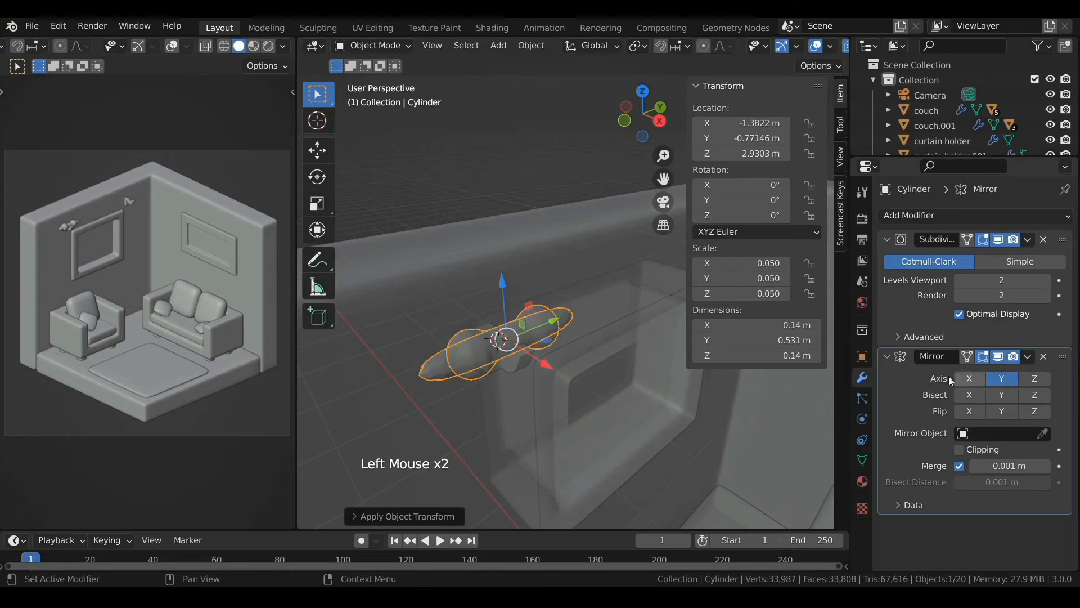
Step: Shift all the rod's vertices along Y to a local median of about -3.26 m and enable Clipping in the Mirror modifier
middle_drag(474, 373, 474, 377)
scroll(478, 376, up, 1)
key(Tab)
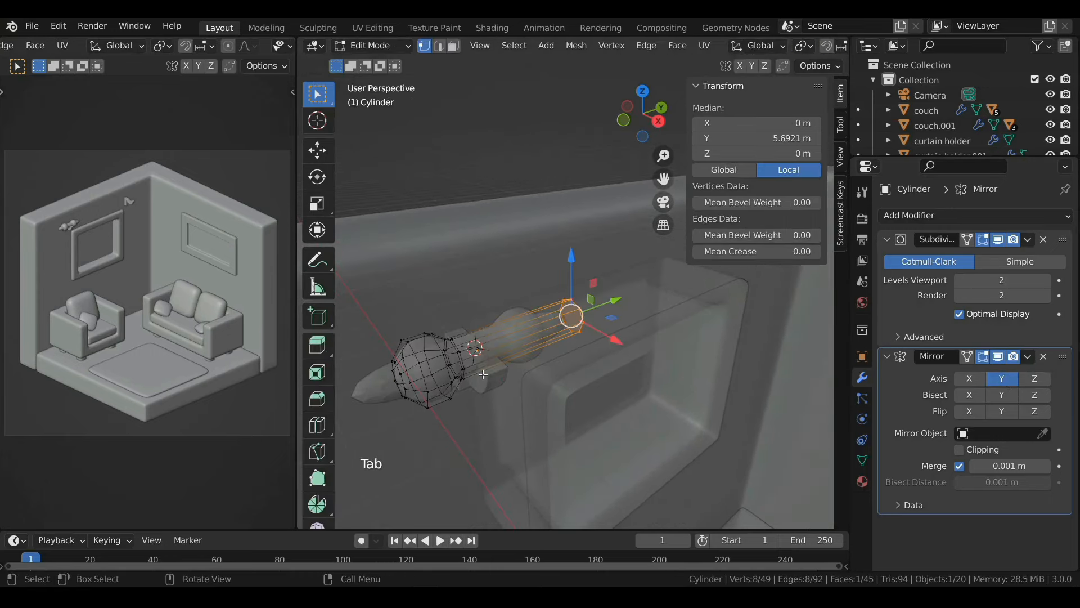
key(a)
drag(516, 336, 416, 370)
scroll(454, 358, down, 1)
middle_drag(454, 358, 444, 350)
drag(444, 350, 528, 321)
click(959, 449)
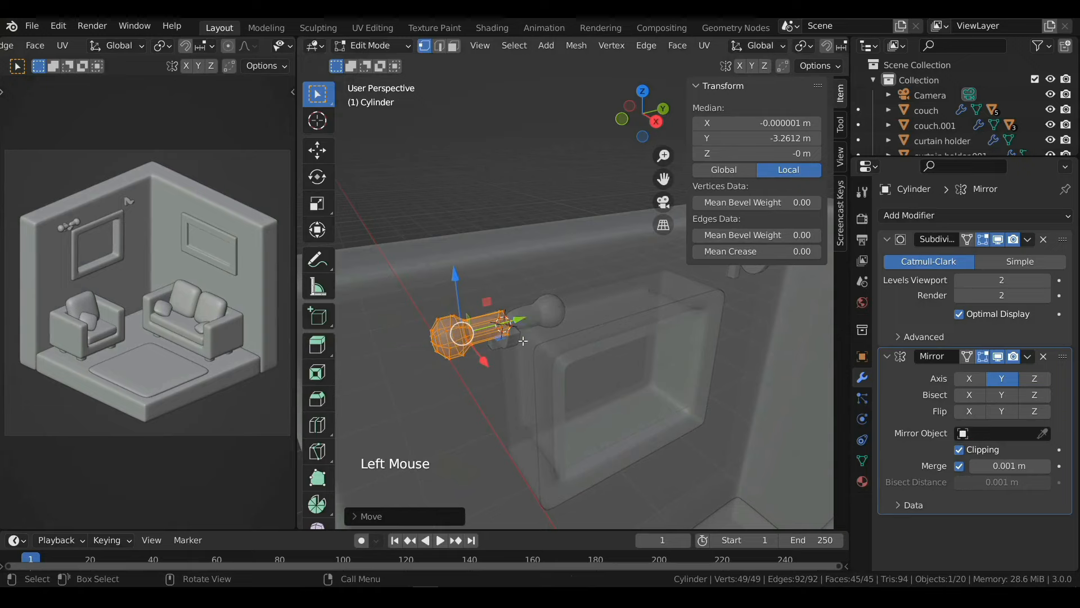
Step: Reorder the rod's modifiers so Mirror comes before Subdivision
scroll(523, 340, up, 2)
shift+middle_drag(521, 346, 581, 336)
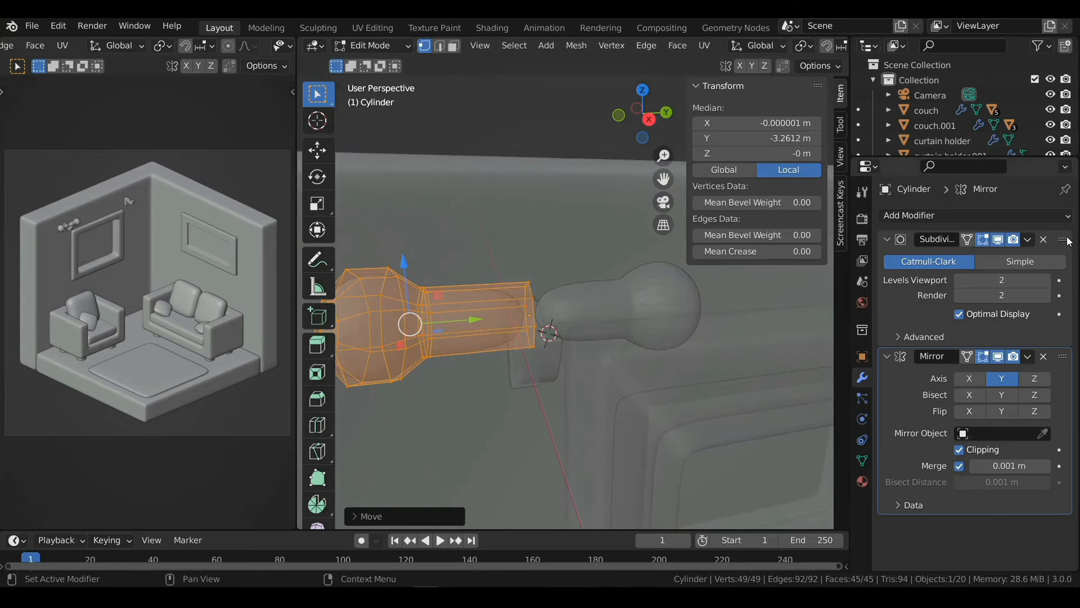
drag(1063, 240, 1058, 425)
Step: Move the mirrored rod along Y to about 0.058 m, between the two holders above the window
scroll(585, 337, down, 2)
middle_drag(585, 338, 590, 341)
click(648, 119)
scroll(545, 258, down, 1)
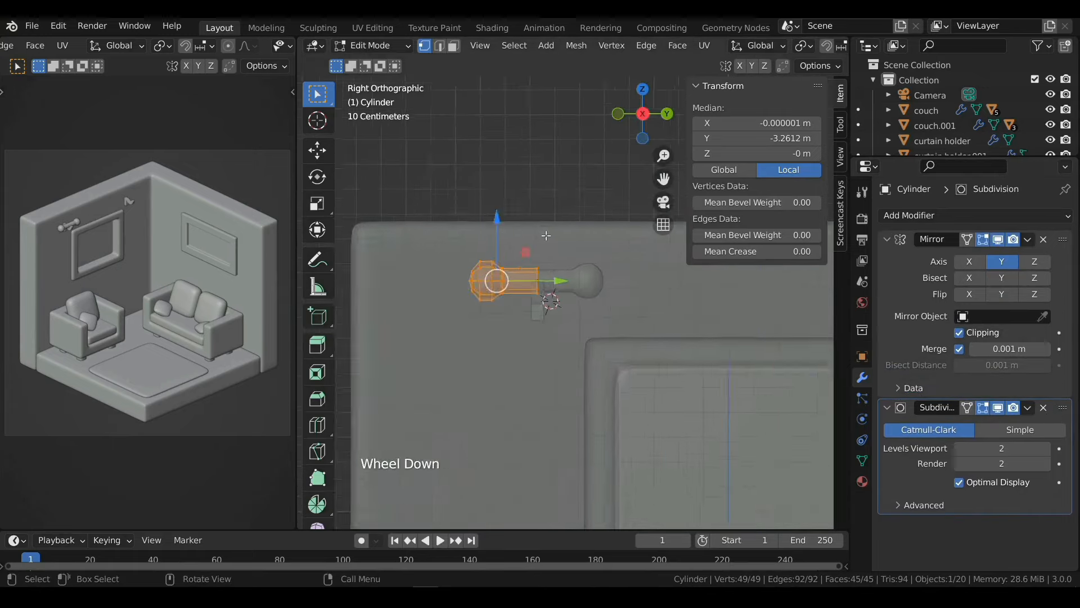
shift+middle_drag(545, 258, 490, 290)
key(Tab)
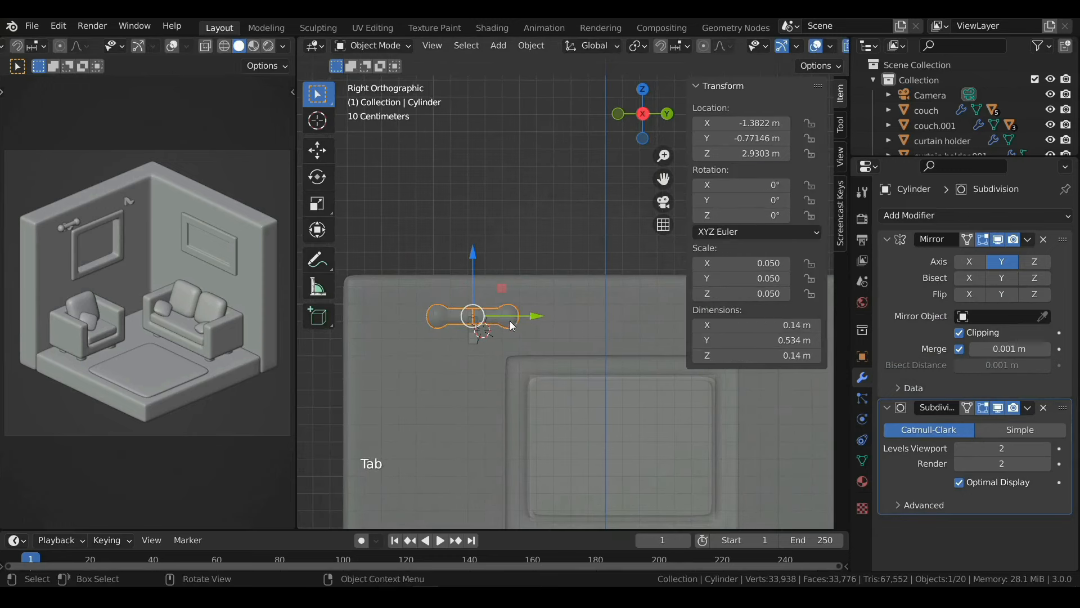
drag(521, 318, 654, 318)
scroll(625, 332, down, 2)
shift+middle_drag(606, 342, 551, 361)
mouse_move(587, 325)
mouse_down()
mouse_move(602, 325)
mouse_move(593, 325)
mouse_up()
Step: Pull the knob end outward along Y to lengthen the rod to about 2.13 m, and recentre the rod at Y about -0.008 m
key(Tab)
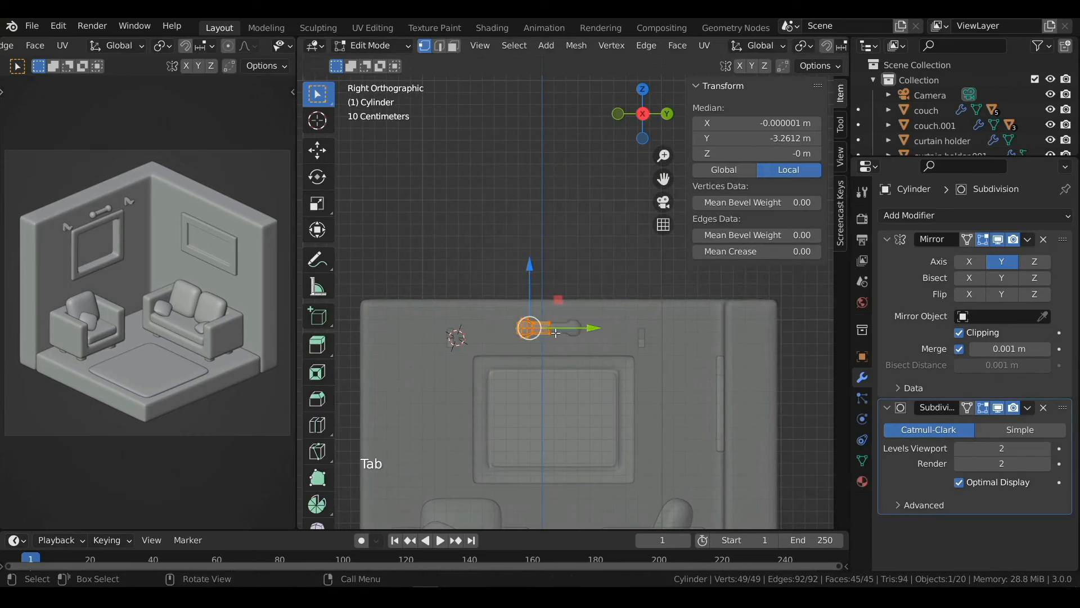
scroll(442, 311, up, 2)
drag(436, 304, 526, 405)
drag(537, 353, 375, 353)
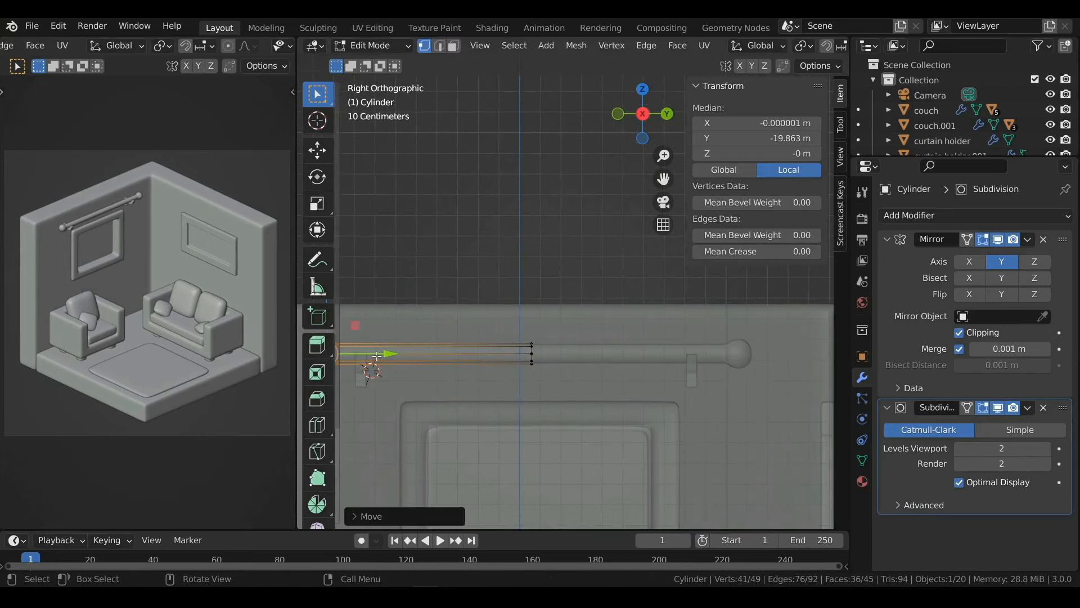
scroll(429, 354, down, 1)
key(Tab)
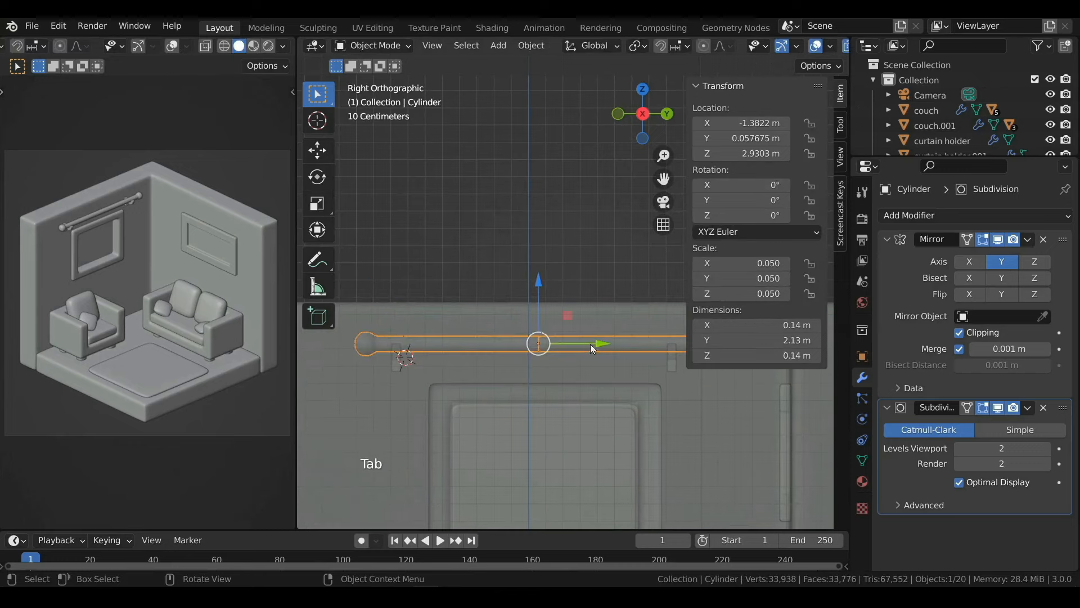
mouse_move(589, 343)
mouse_down()
mouse_move(577, 342)
mouse_move(593, 353)
mouse_up()
Step: Delete the cap face at the rod's mirrored middle and return to Object Mode with X-ray off
middle_drag(518, 361, 557, 306)
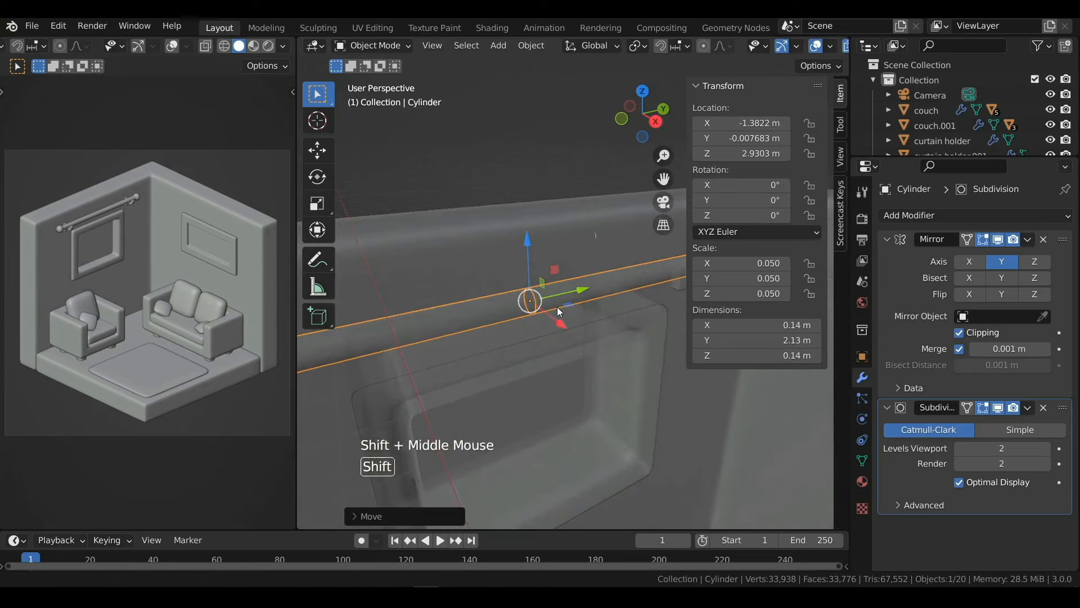
scroll(551, 323, down, 2)
key(Tab)
scroll(552, 323, up, 2)
key(3)
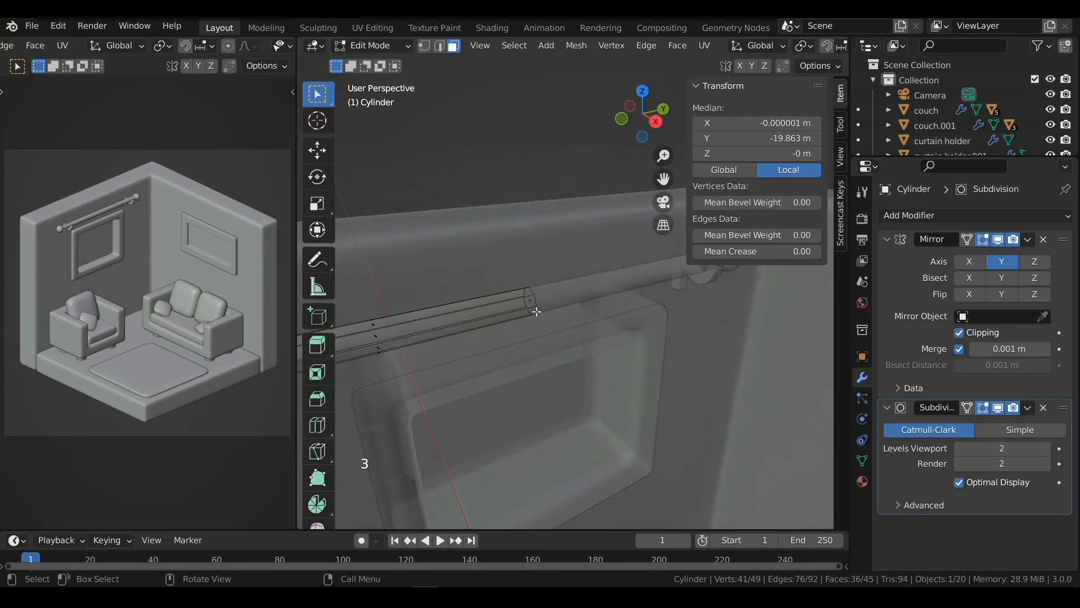
click(531, 302)
key(x)
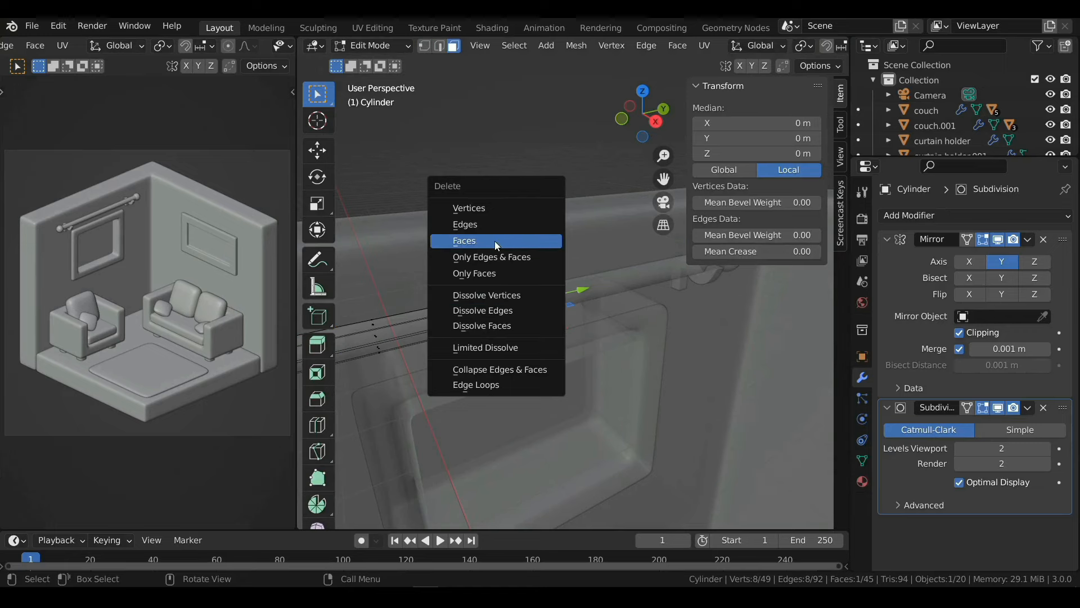
click(496, 241)
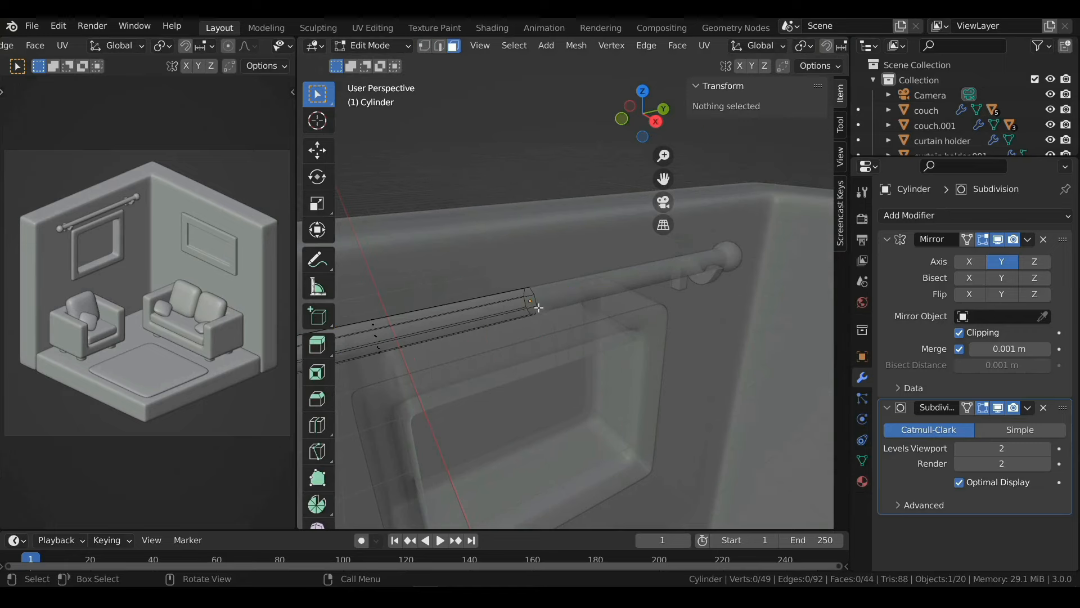
key(alt+z)
key(Tab)
scroll(545, 319, down, 2)
scroll(545, 320, up, 2)
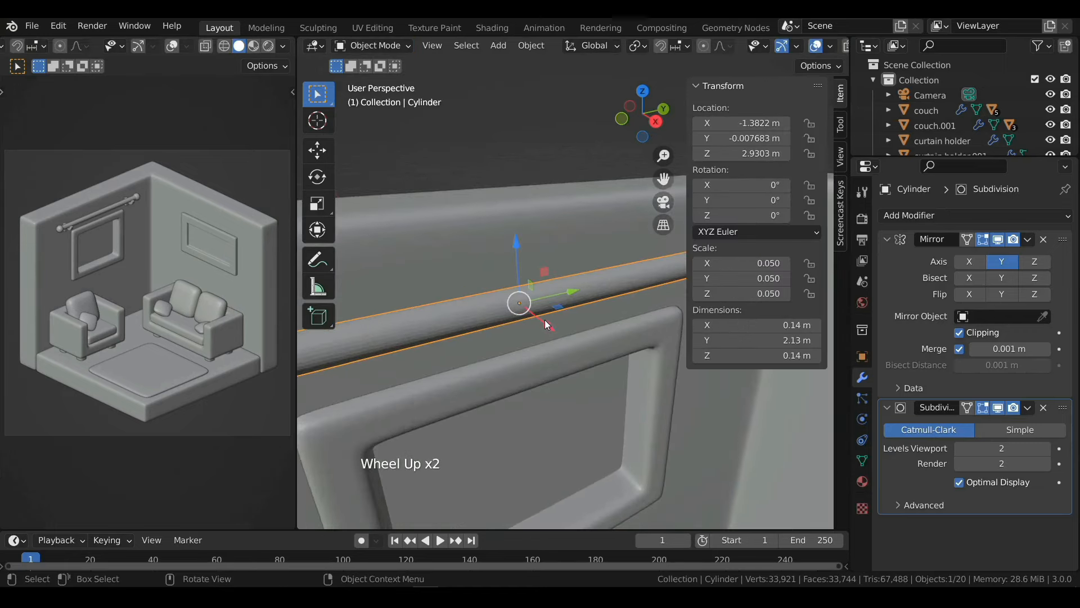
Step: Rename the rod object as "curtain rod"
scroll(560, 330, down, 3)
middle_drag(560, 330, 549, 294)
key(F2)
text(cu)
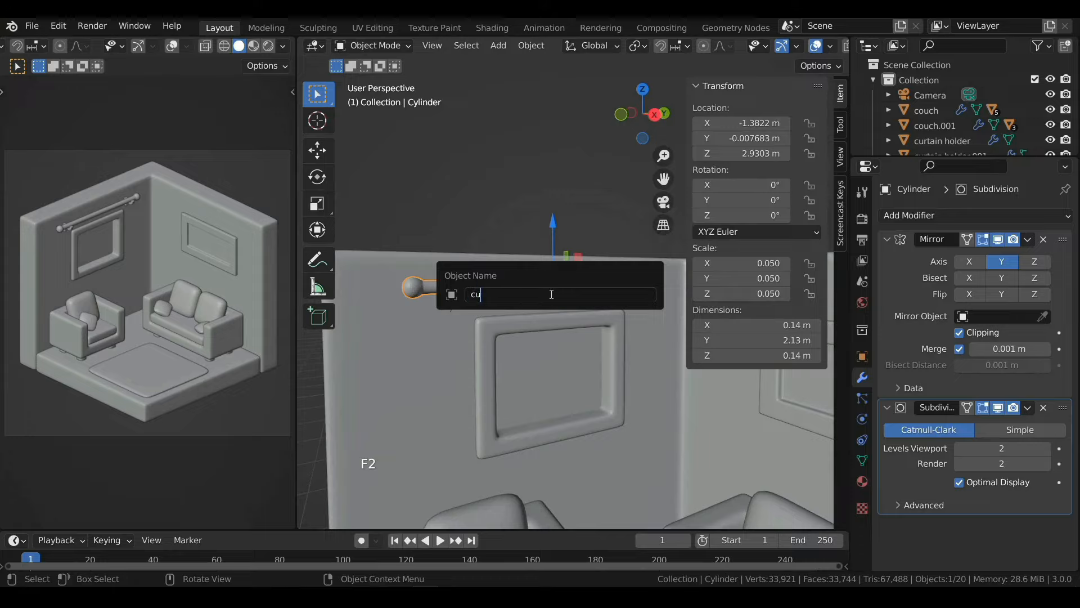
text(rtain rod)
key(Return)
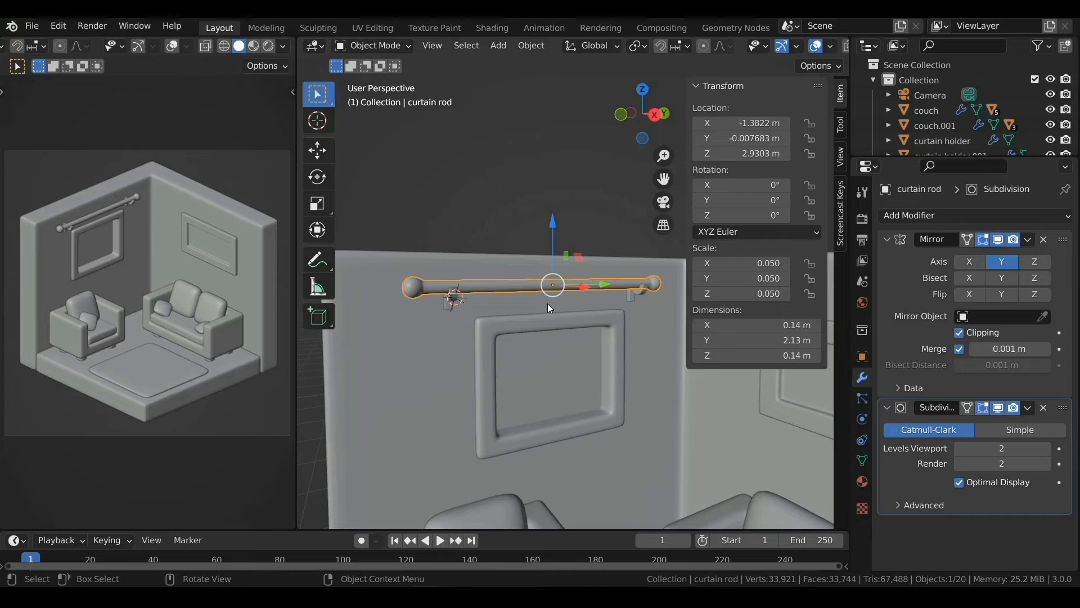
Step: Add a mesh plane at the 3D cursor near the curtain rod's outer holder
key(shift+a)
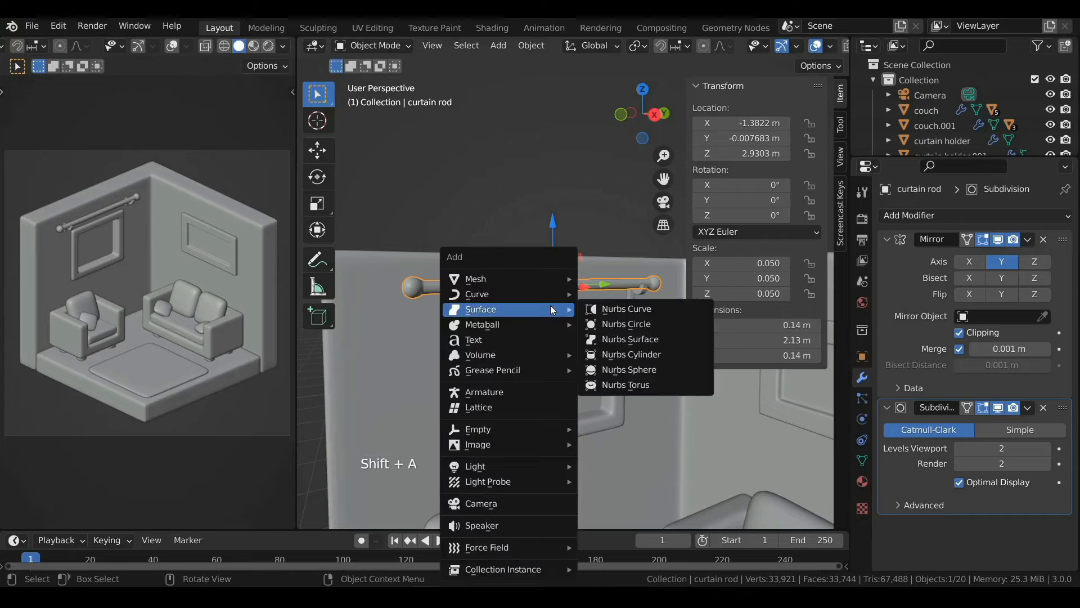
mouse_move(549, 279)
click(605, 279)
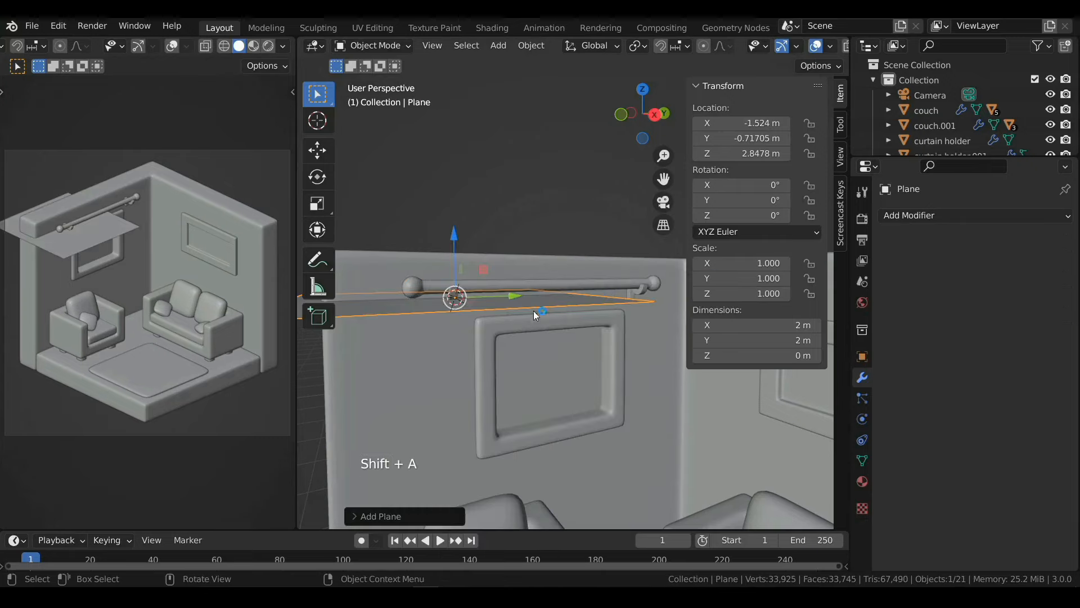
middle_drag(534, 310, 521, 364)
scroll(521, 364, up, 1)
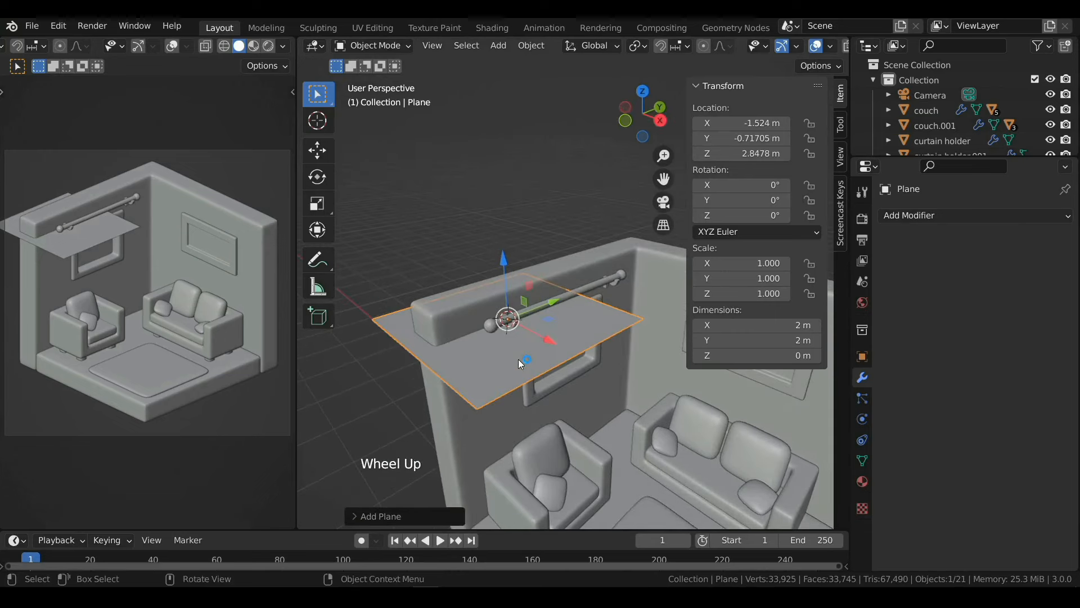
Step: Rotate the plane 90° about Y so it stands parallel to the window wall, and apply its rotation
text(r90)
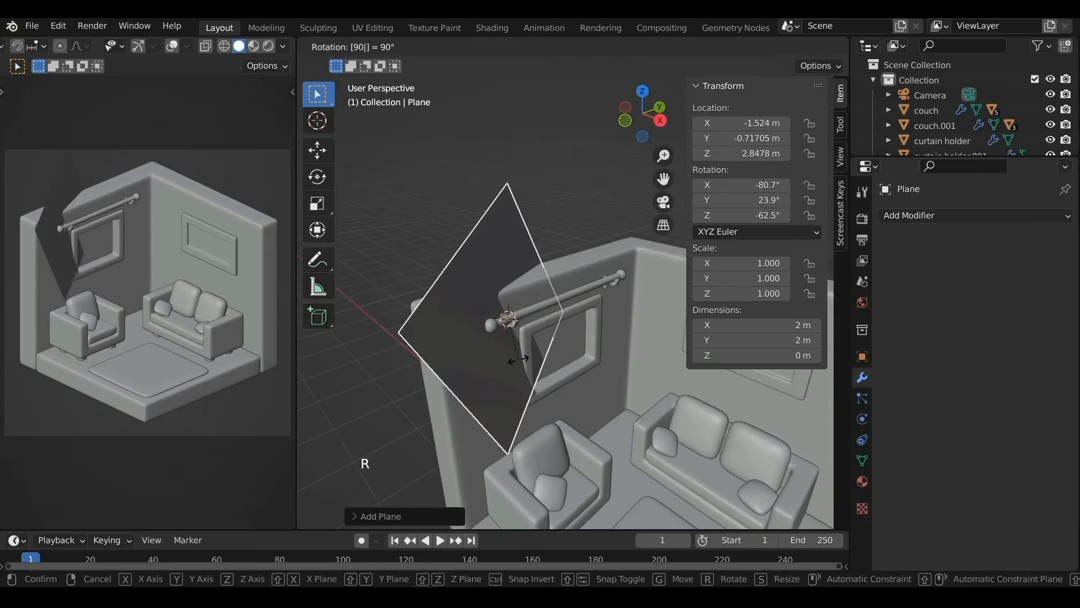
text(y)
key(Return)
middle_drag(515, 354, 536, 367)
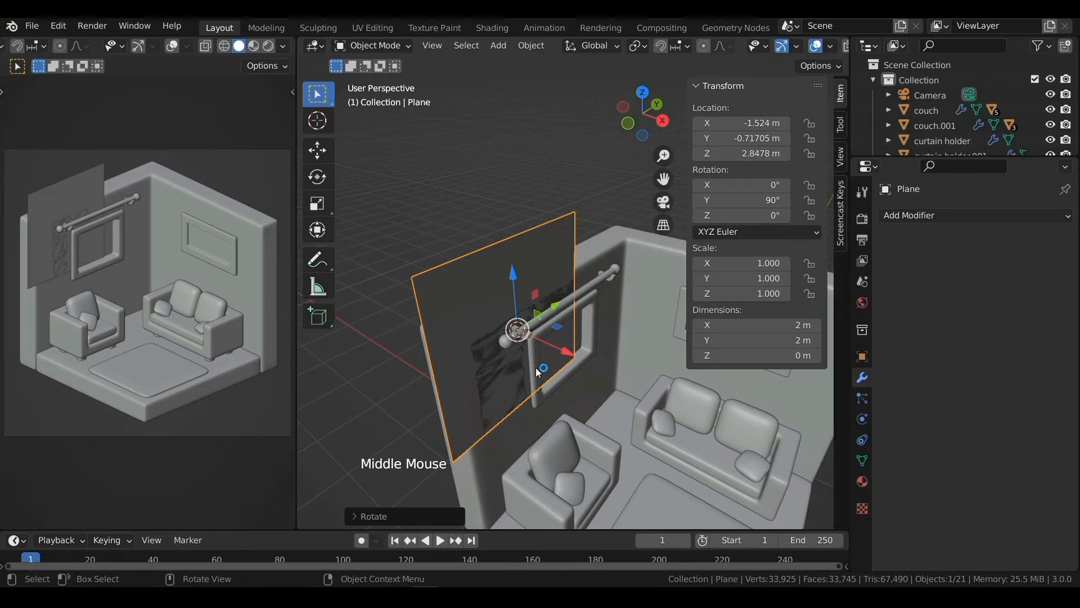
key(ctrl+a)
click(536, 367)
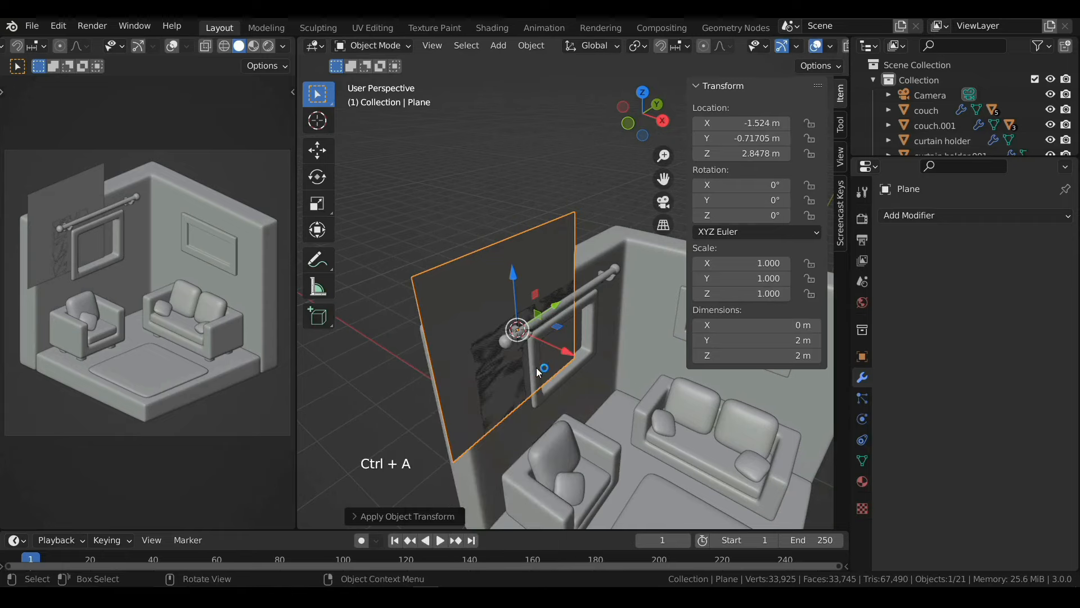
Step: Set the plane's dimensions to 0.45 m in Y and 1.5 m in Z
click(736, 340)
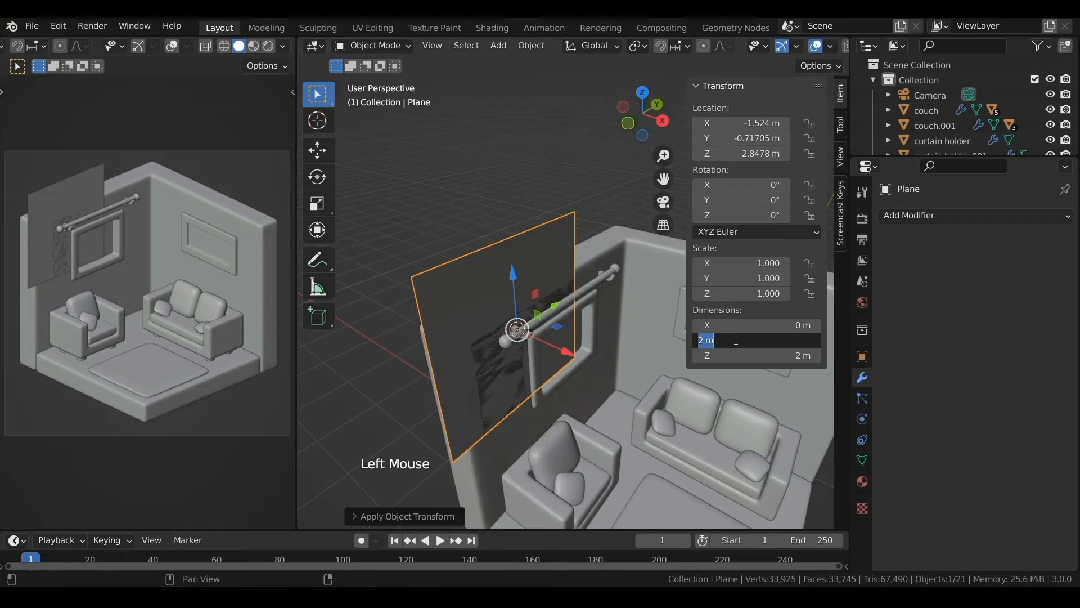
text(.45)
key(Return)
click(743, 356)
text(1.5)
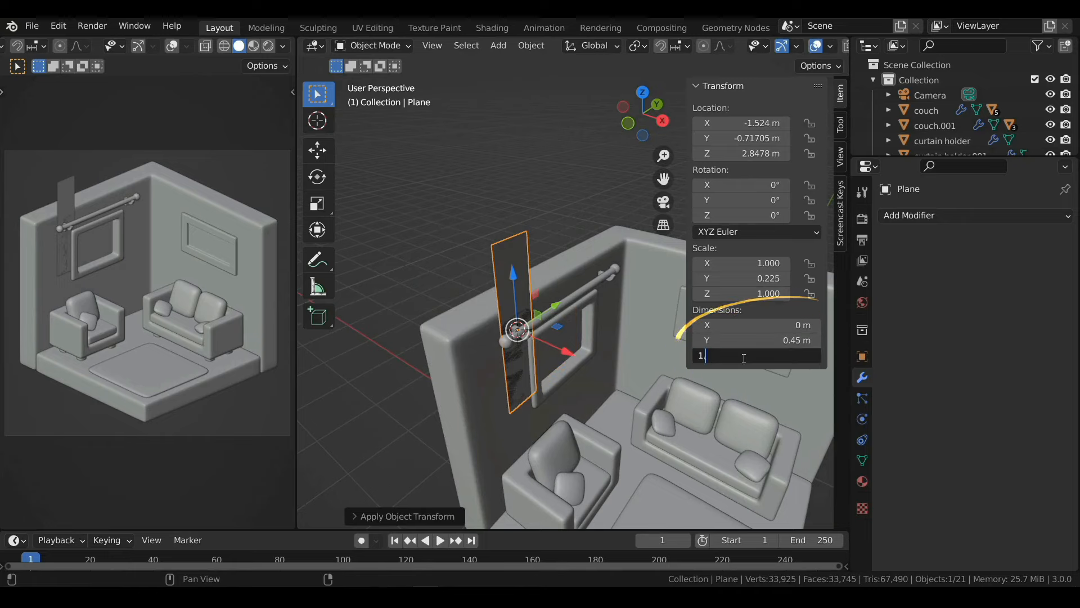
key(Return)
Step: Move the plane so it hangs at the curtain rod in front of the window's outer part, and apply its scale
scroll(559, 373, up, 2)
drag(509, 393, 529, 401)
middle_drag(528, 400, 570, 381)
drag(445, 306, 457, 388)
middle_drag(457, 388, 449, 312)
drag(431, 313, 431, 321)
middle_drag(431, 321, 463, 339)
drag(489, 400, 547, 379)
key(ctrl+a)
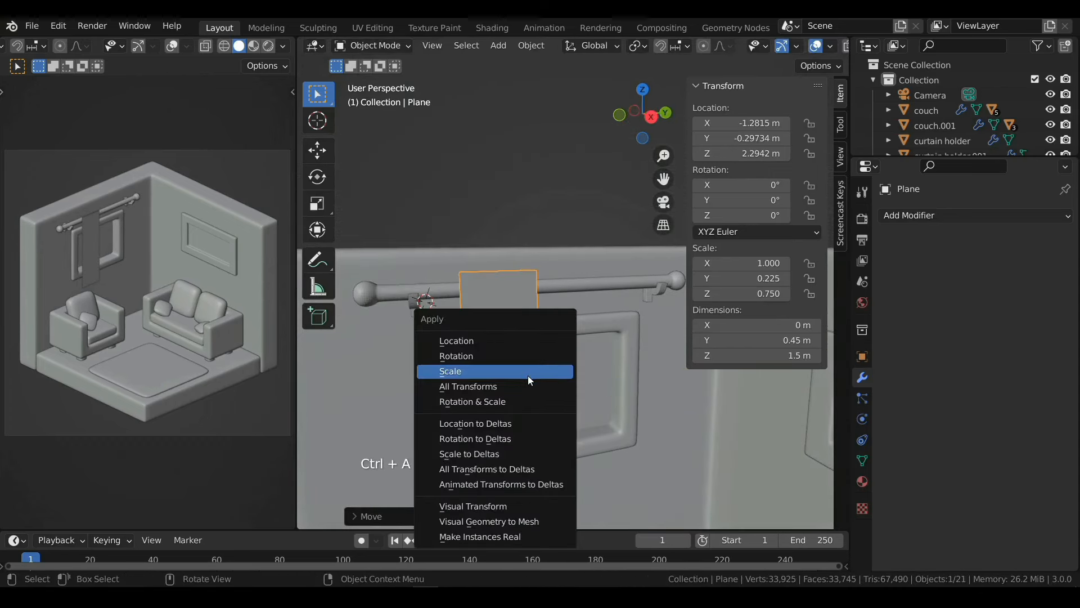
click(529, 373)
Step: Cut the plane into vertical strips with six evenly spaced loop cuts in Edit Mode
key(Tab)
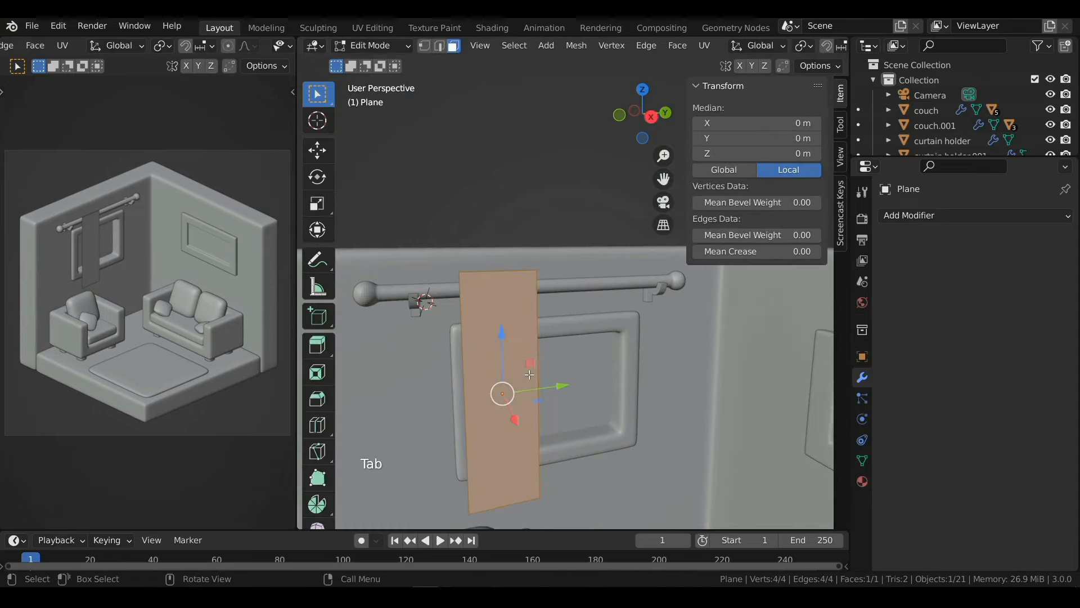
key(ctrl+r)
scroll(491, 267, up, 1)
scroll(490, 268, up, 4)
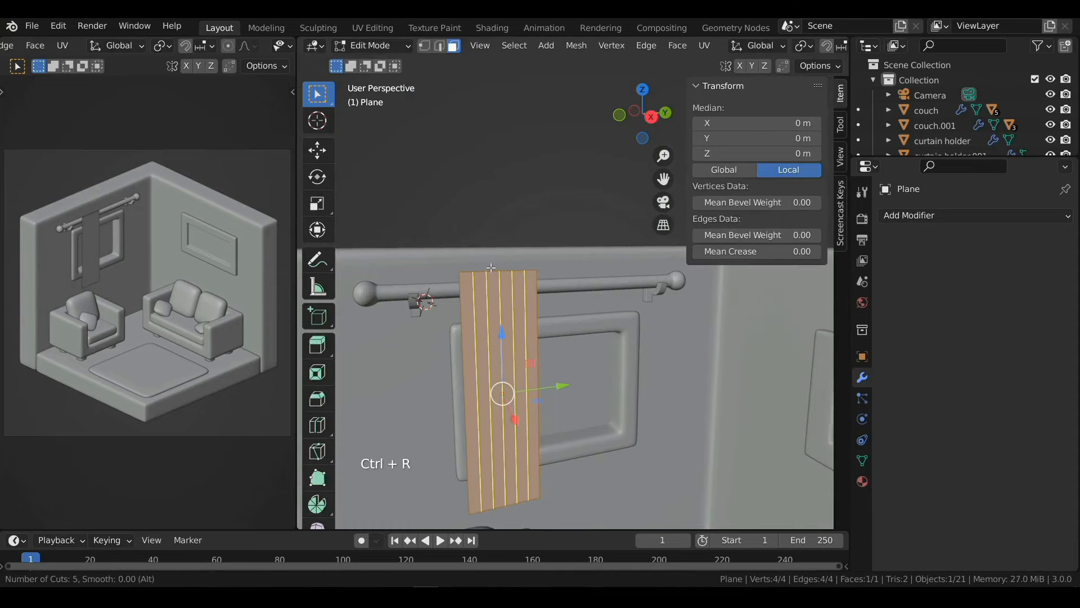
click(490, 268)
click(491, 268)
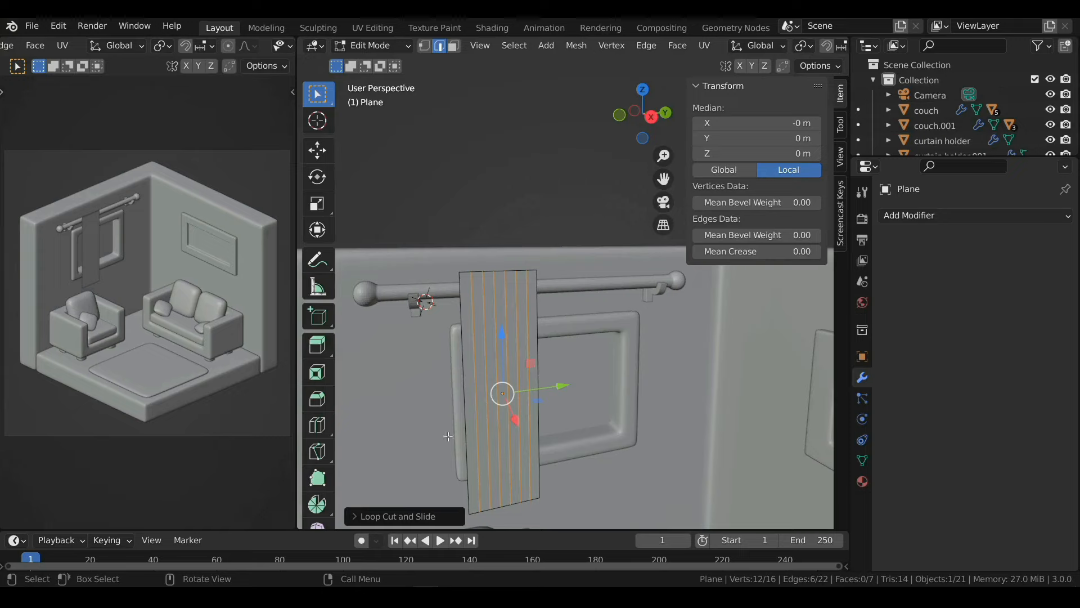
click(358, 515)
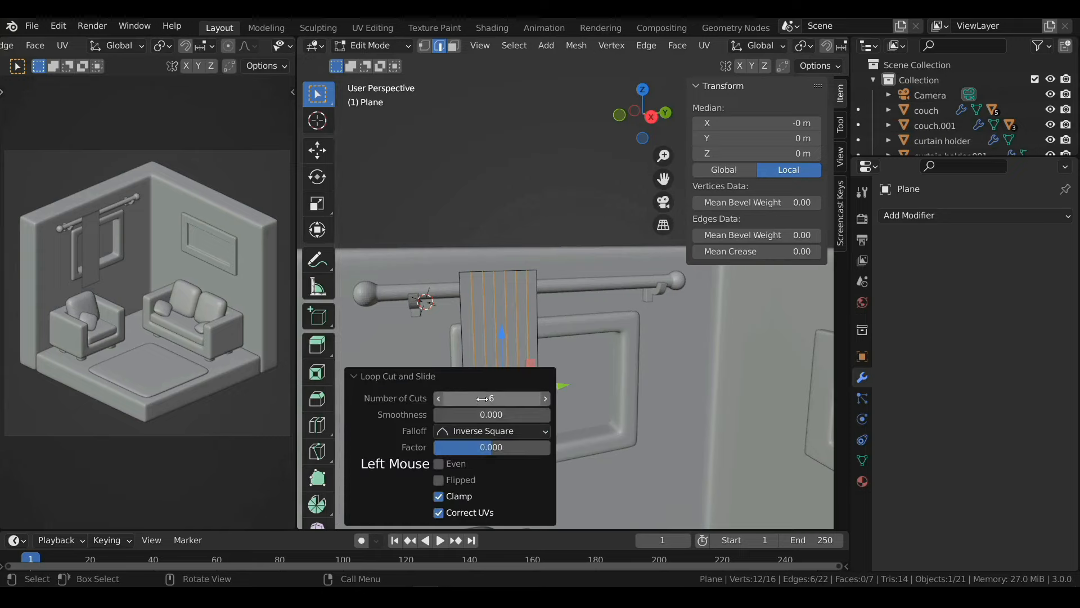
click(393, 376)
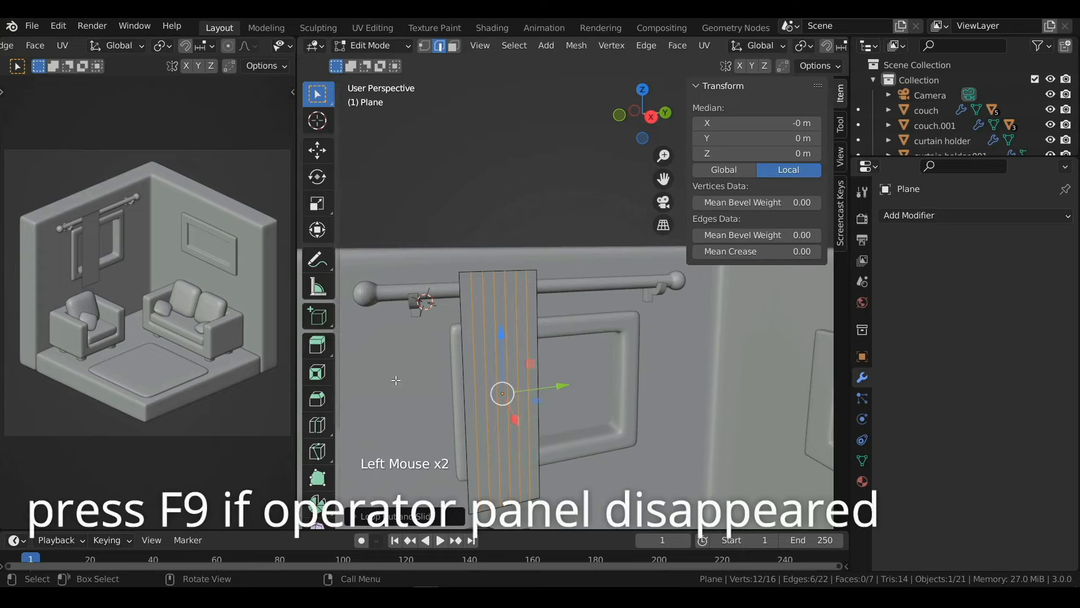
Step: Select every second vertical edge of the plane and move them along X toward the wall to form zigzag folds
click(471, 326)
scroll(471, 326, down, 1)
shift+middle_drag(471, 326, 529, 303)
scroll(505, 292, up, 1)
shift+click(528, 279)
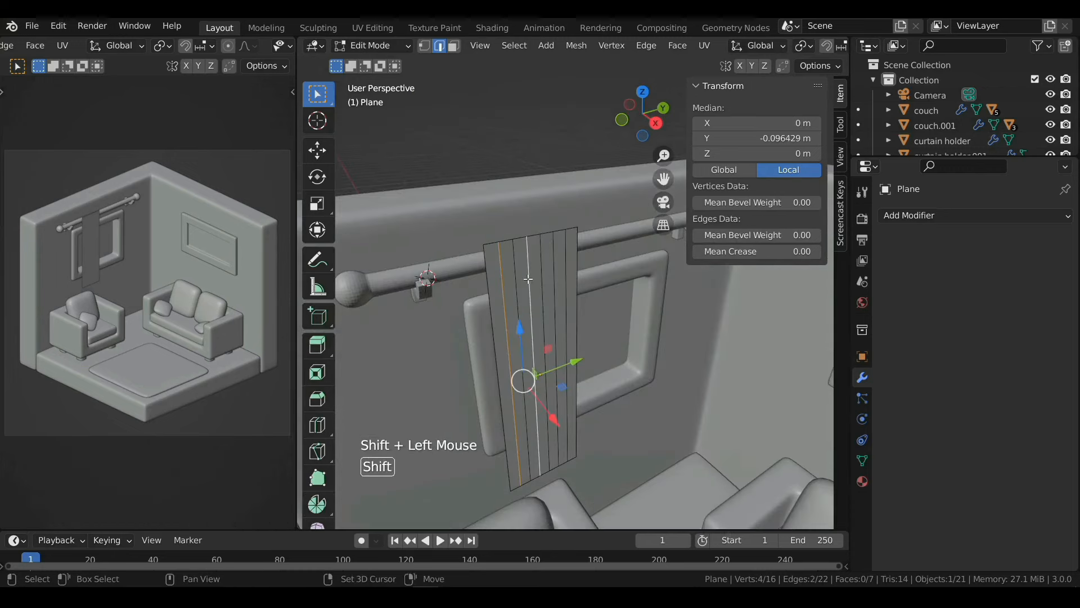
shift+click(565, 271)
shift+click(576, 269)
middle_drag(576, 269, 634, 415)
scroll(634, 414, up, 2)
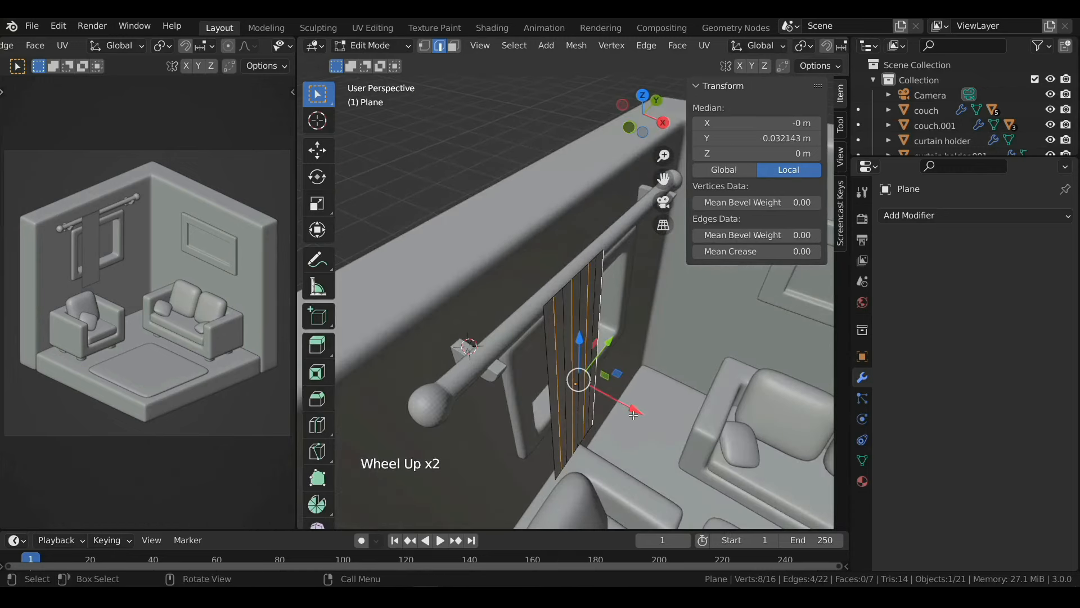
drag(633, 414, 600, 386)
middle_drag(600, 385, 590, 352)
Step: Extrude all curtain faces along their normals by about 0.025 m with even thickness, and add a level 2 Subdivision modifier
key(a)
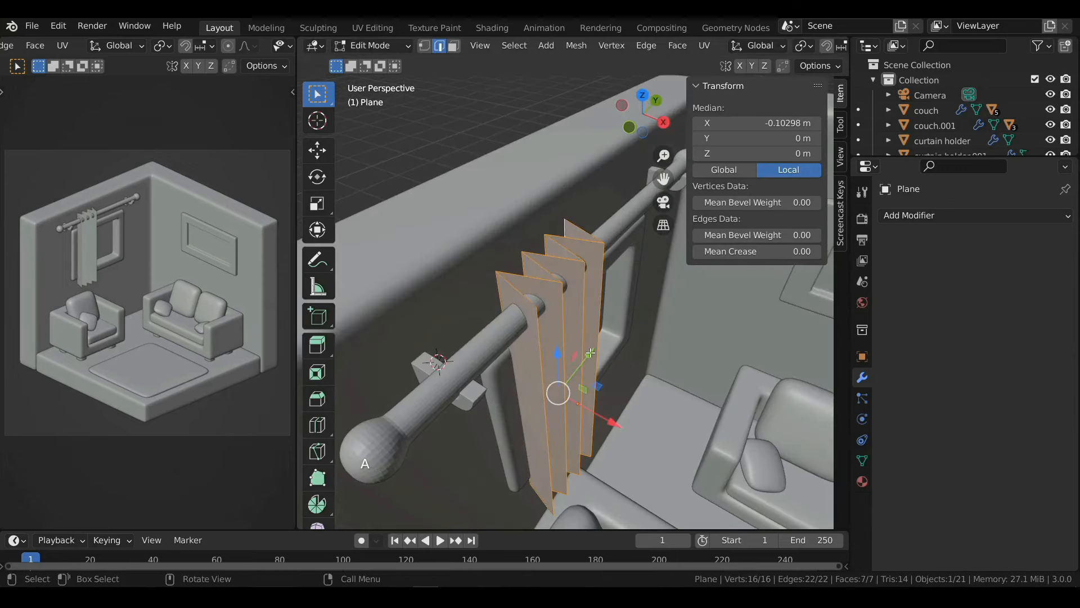
key(alt+e)
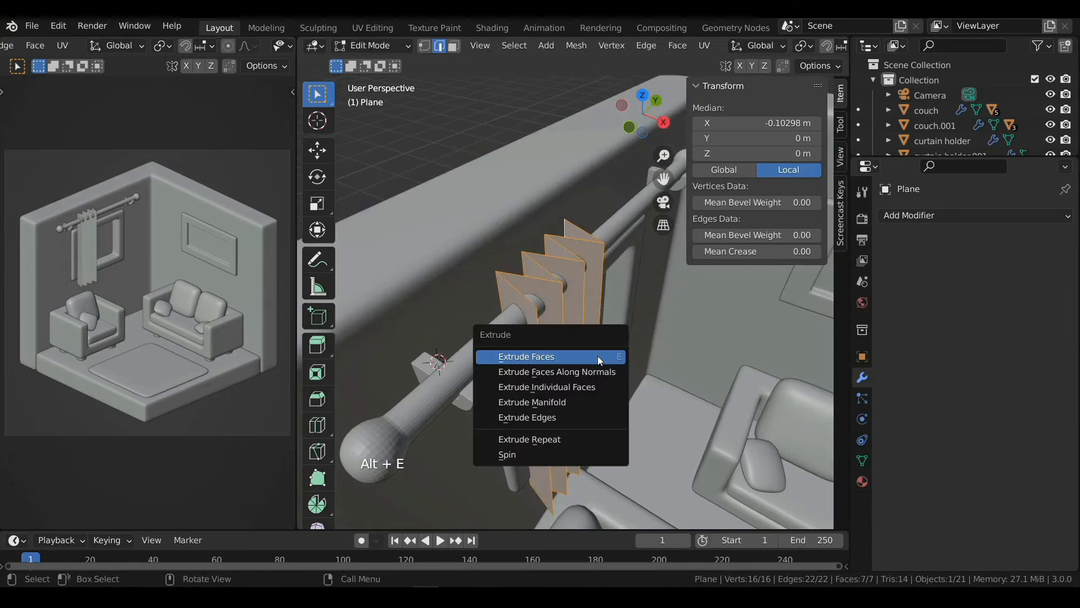
click(597, 369)
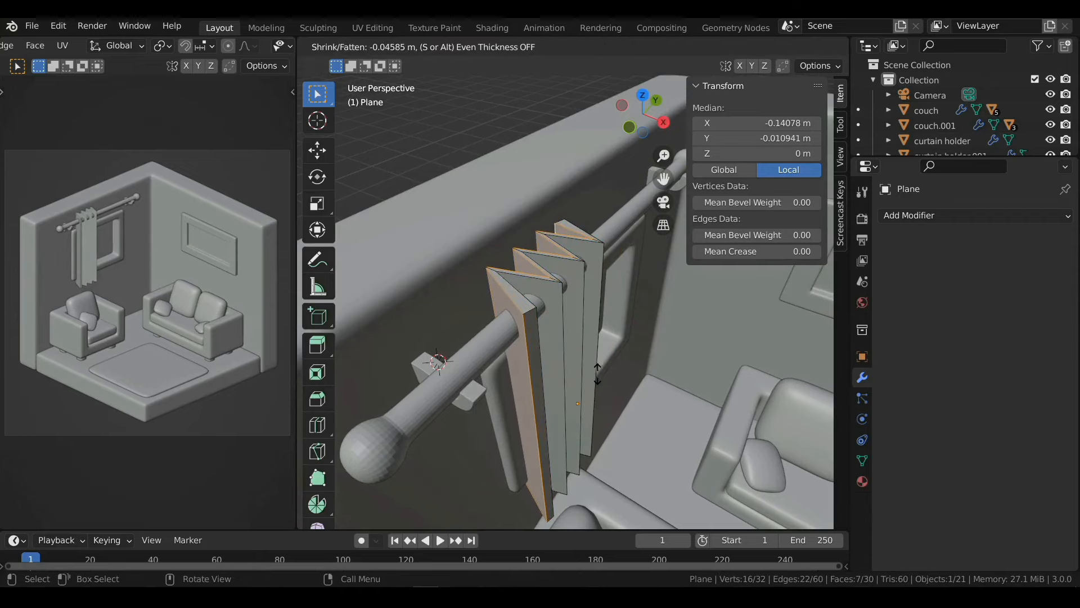
key(s)
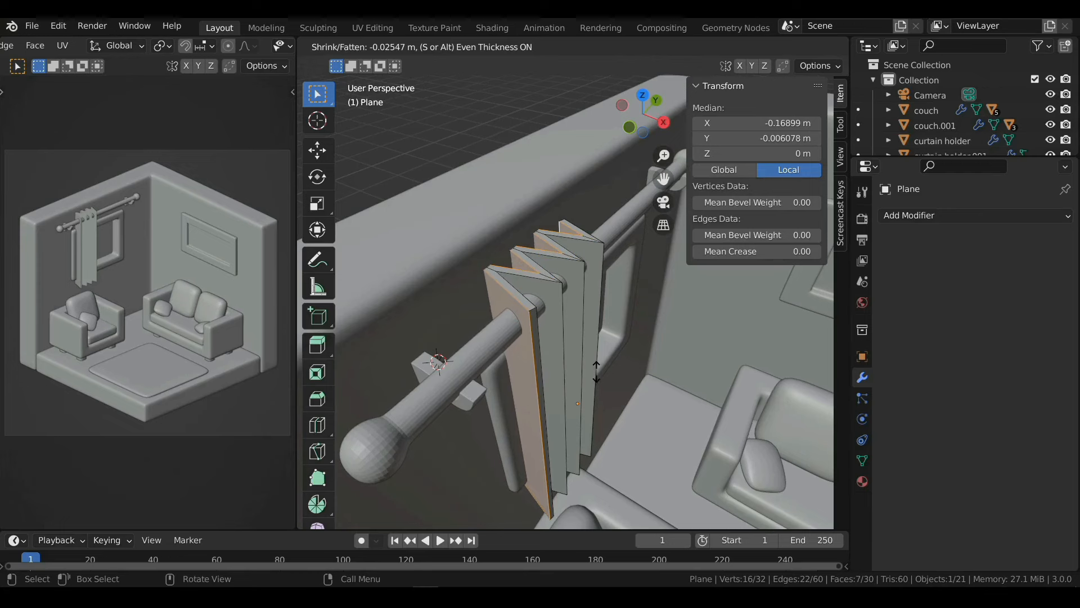
click(595, 372)
key(Tab)
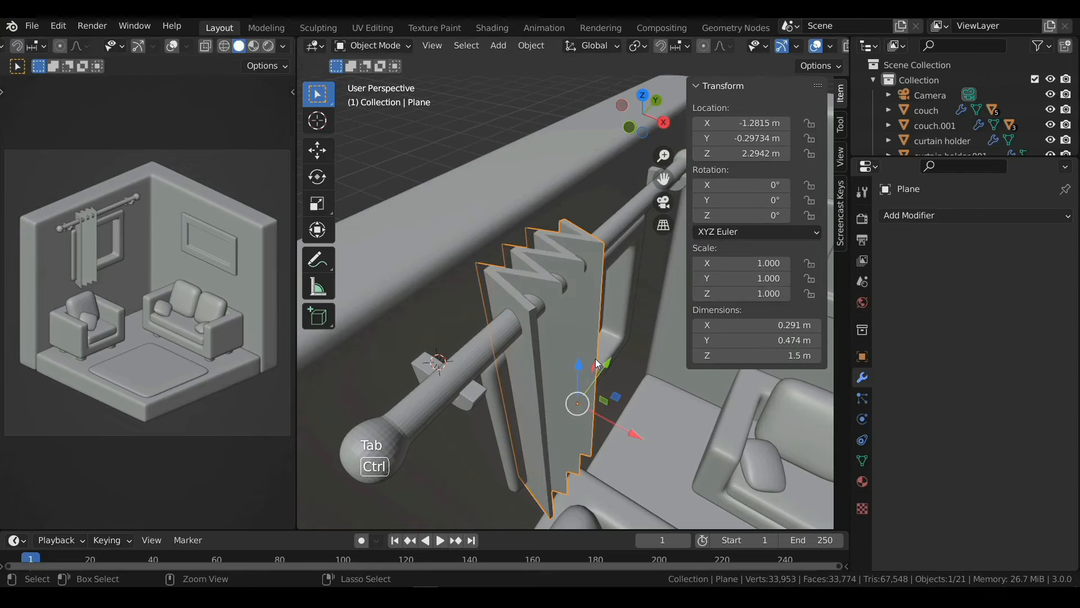
key(ctrl+2)
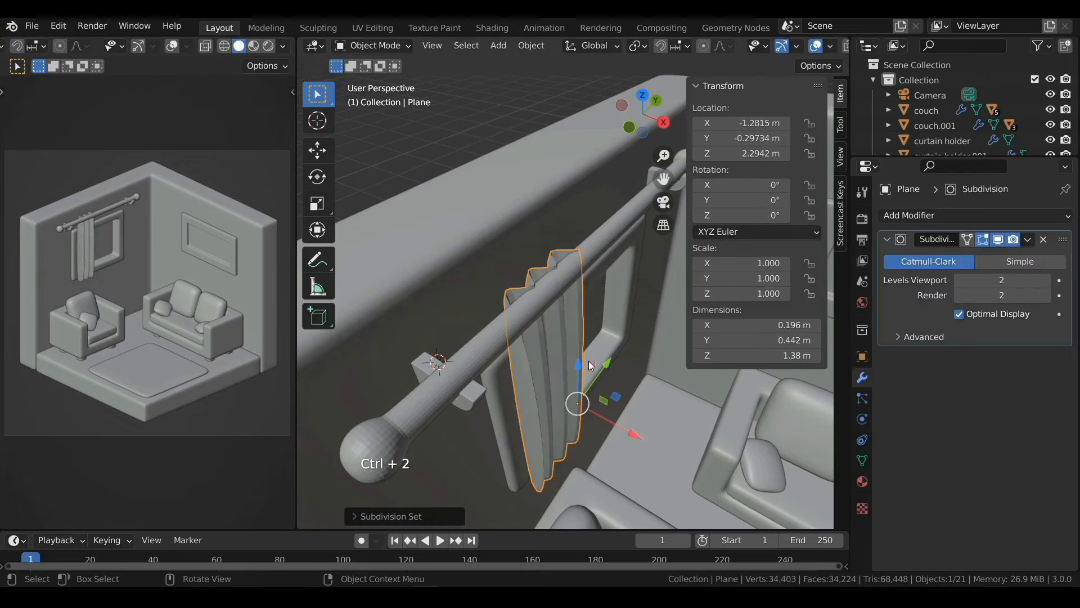
Step: Add a centred horizontal loop cut around the curtain and bevel it out to just short of the upper and lower edges
key(Tab)
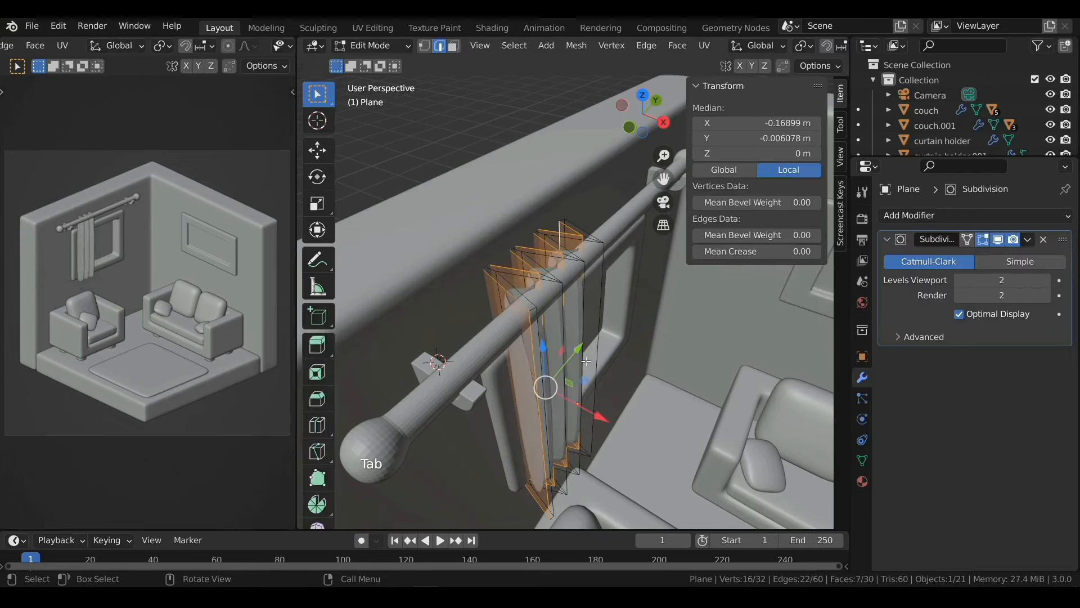
click(628, 335)
middle_drag(627, 335, 577, 346)
key(ctrl+r)
click(589, 344)
right_click(589, 345)
scroll(577, 346, down, 2)
key(ctrl+b)
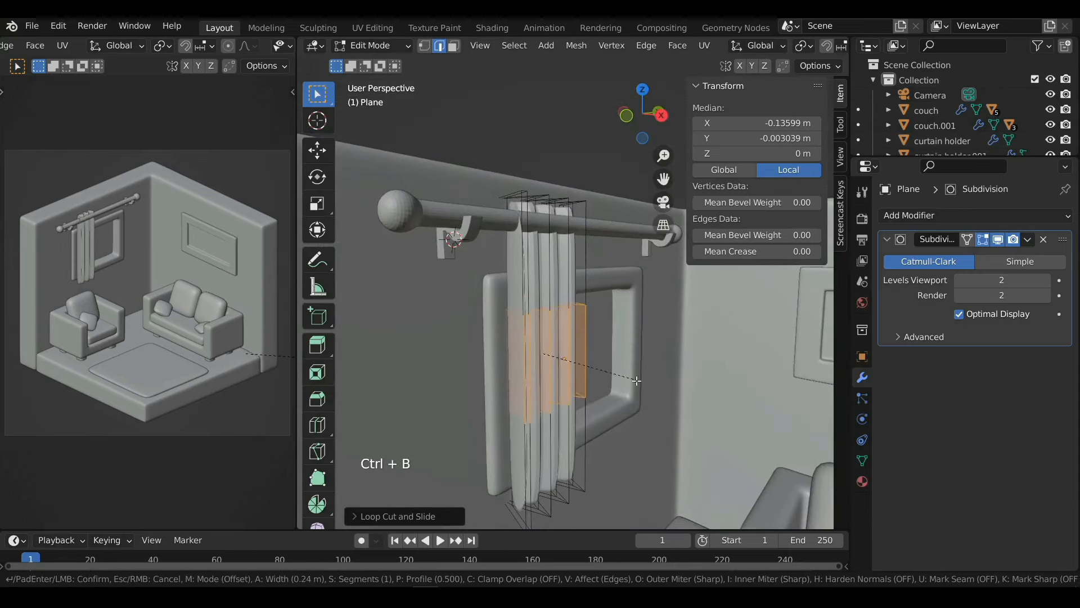
click(698, 411)
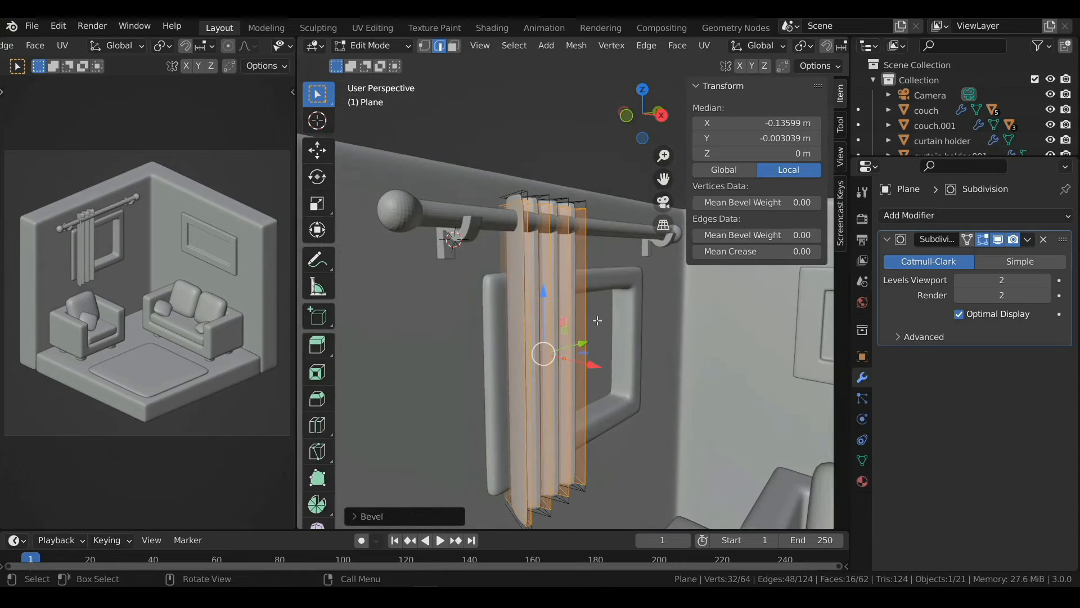
Step: Add a vertical support loop close to each of the curtain's two side ends to sharpen them
scroll(562, 318, down, 1)
scroll(562, 317, up, 2)
middle_drag(562, 317, 537, 365)
key(ctrl+r)
click(535, 363)
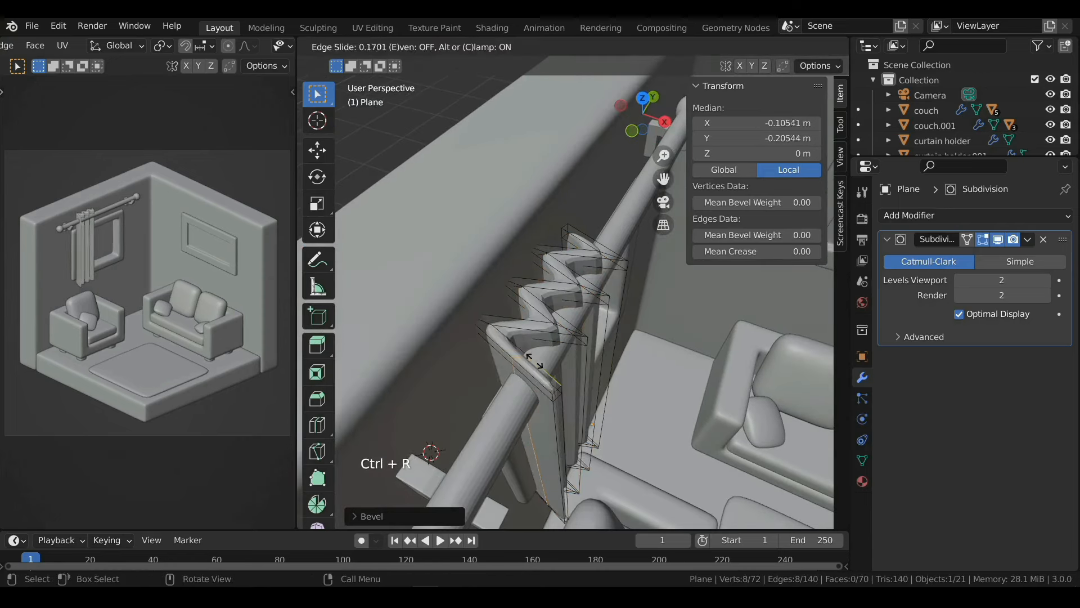
click(554, 383)
scroll(554, 382, up, 2)
middle_drag(554, 383, 528, 296)
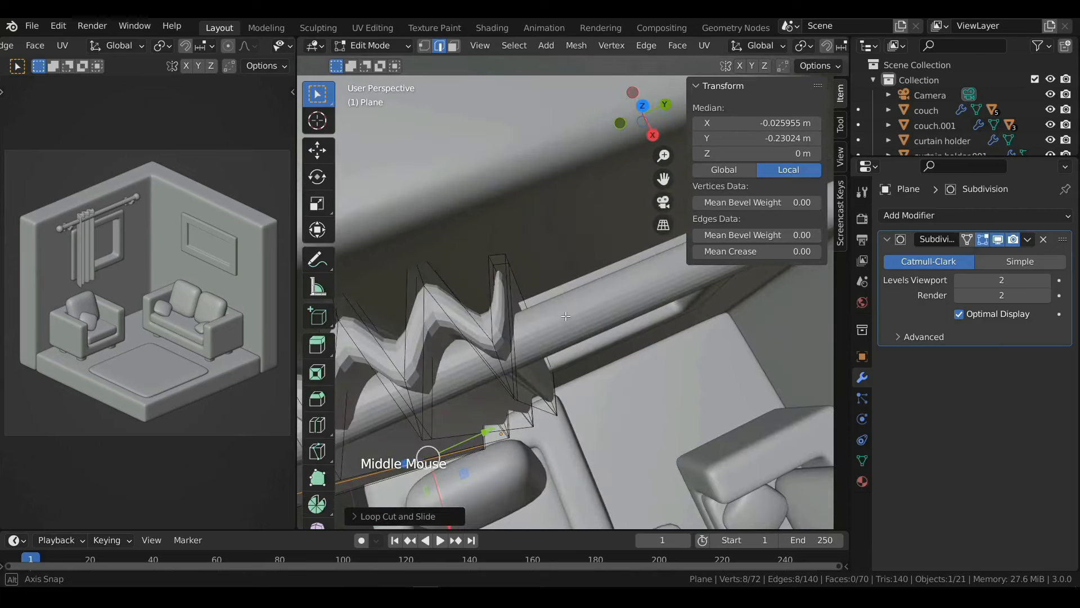
key(ctrl+r)
click(512, 290)
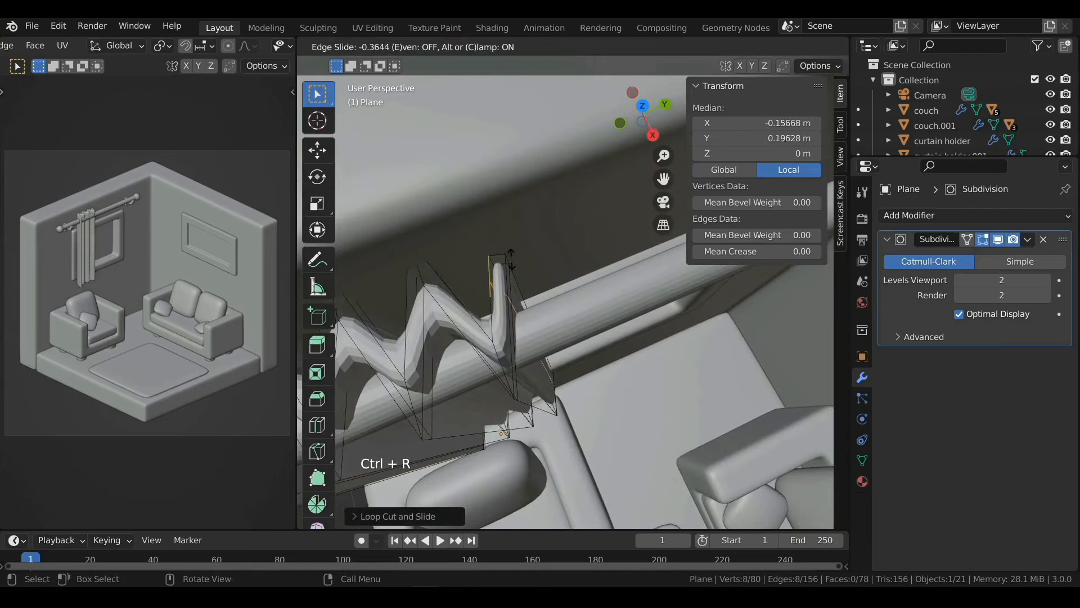
click(513, 235)
scroll(513, 235, down, 2)
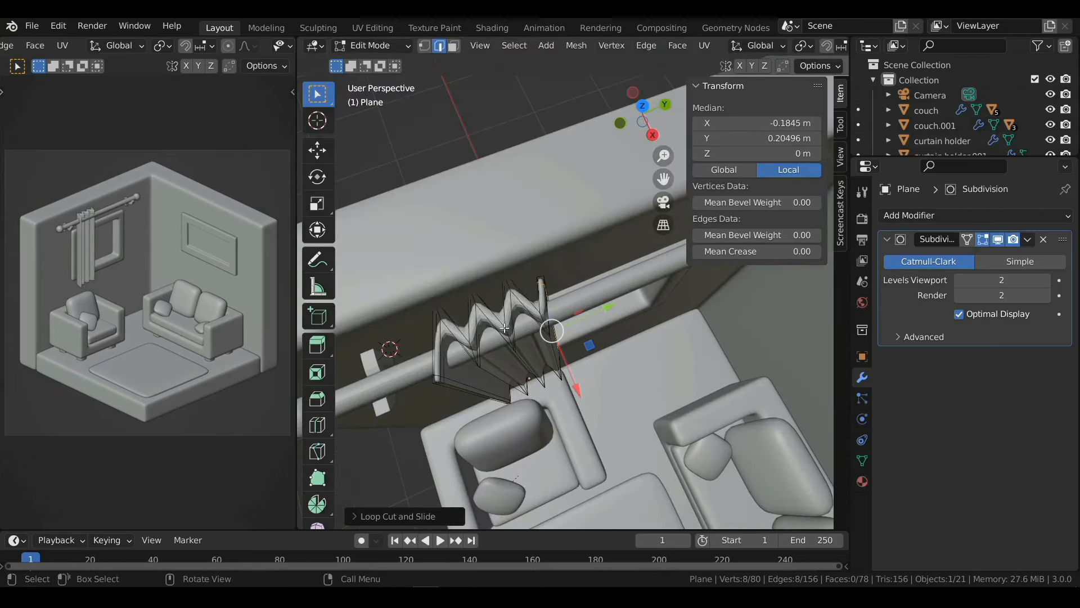
Step: Show the curtain folds in top orthographic view and undo the annotation strokes drawn over them
click(643, 107)
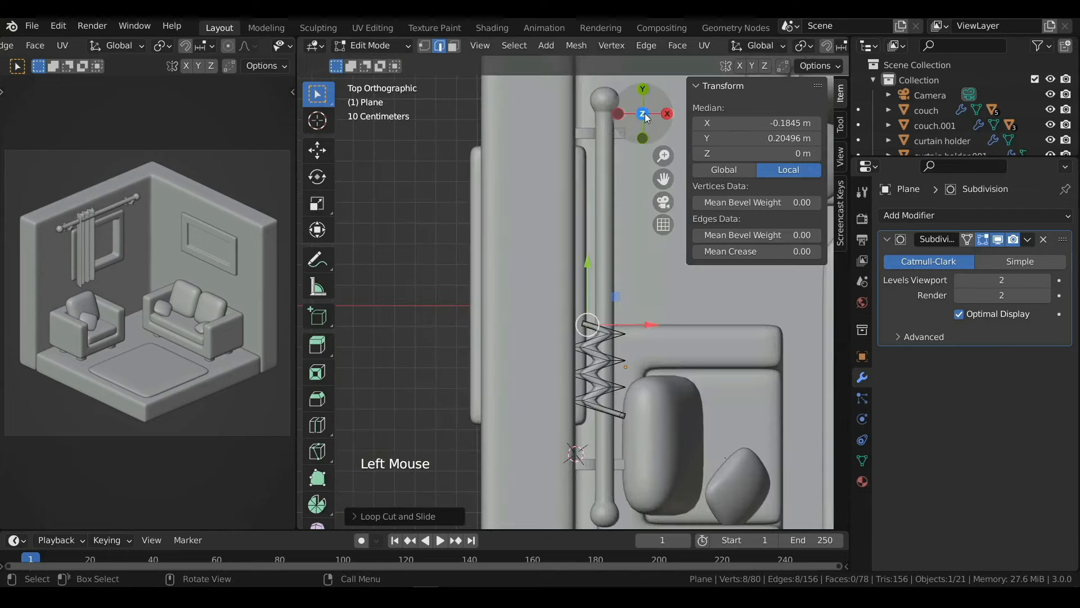
scroll(619, 338, up, 2)
shift+middle_drag(619, 338, 584, 274)
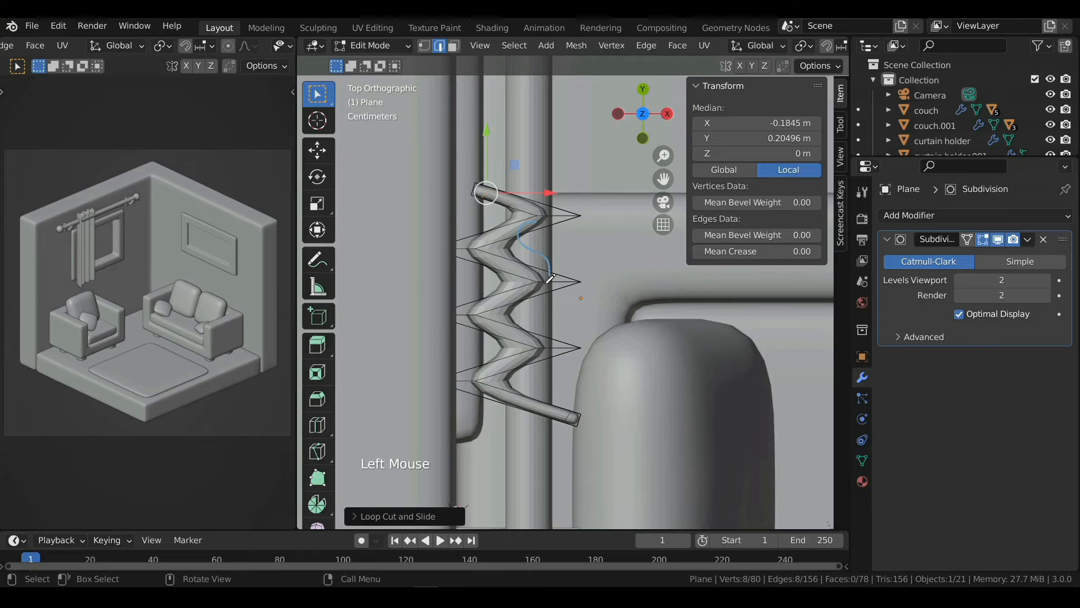
key(ctrl+z)
key(ctrl+z)
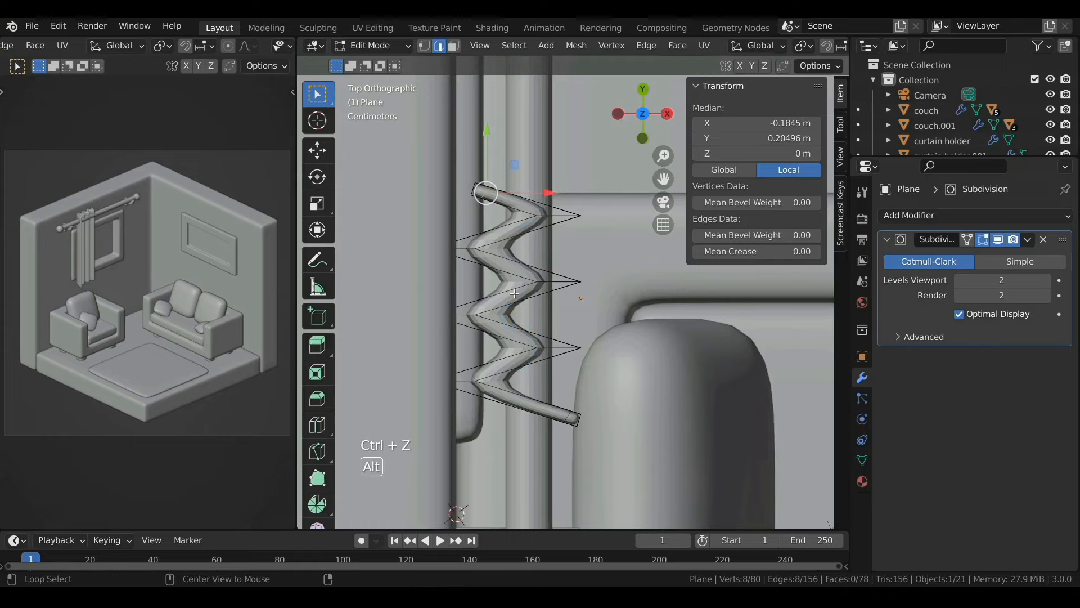
Step: Using X-ray, select the edges at all six fold corners of the curtain and bevel them by about 0.03 m
key(alt+z)
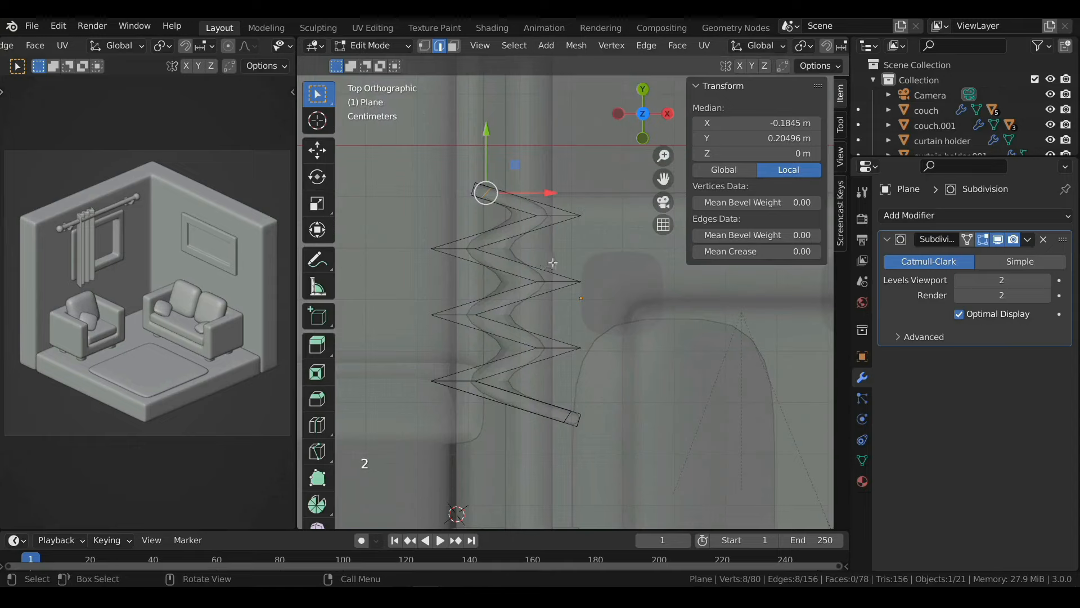
click(580, 215)
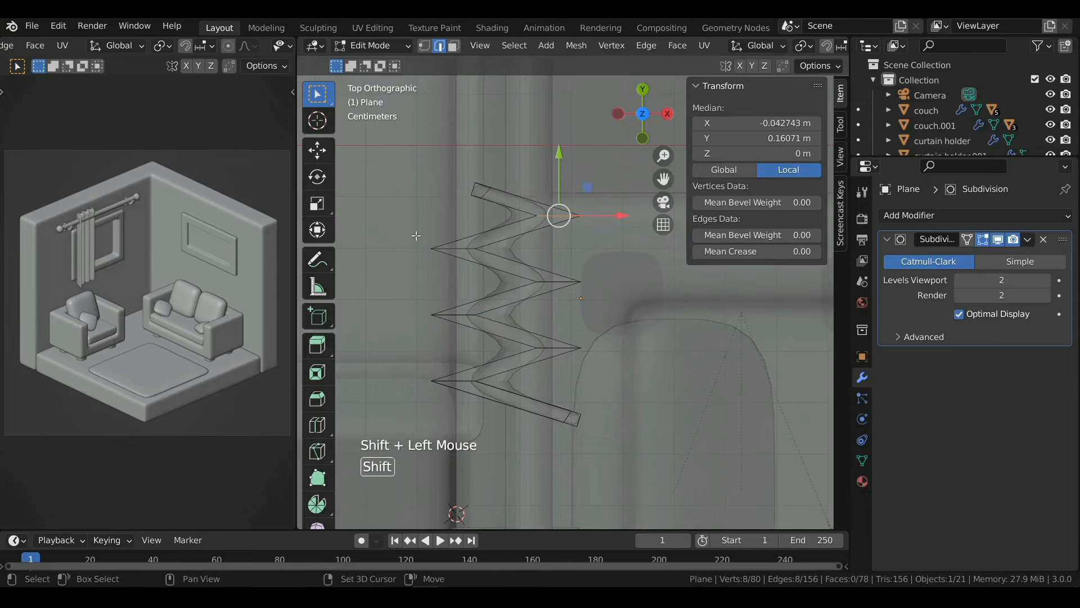
shift+click(433, 249)
shift+click(557, 281)
shift+click(453, 314)
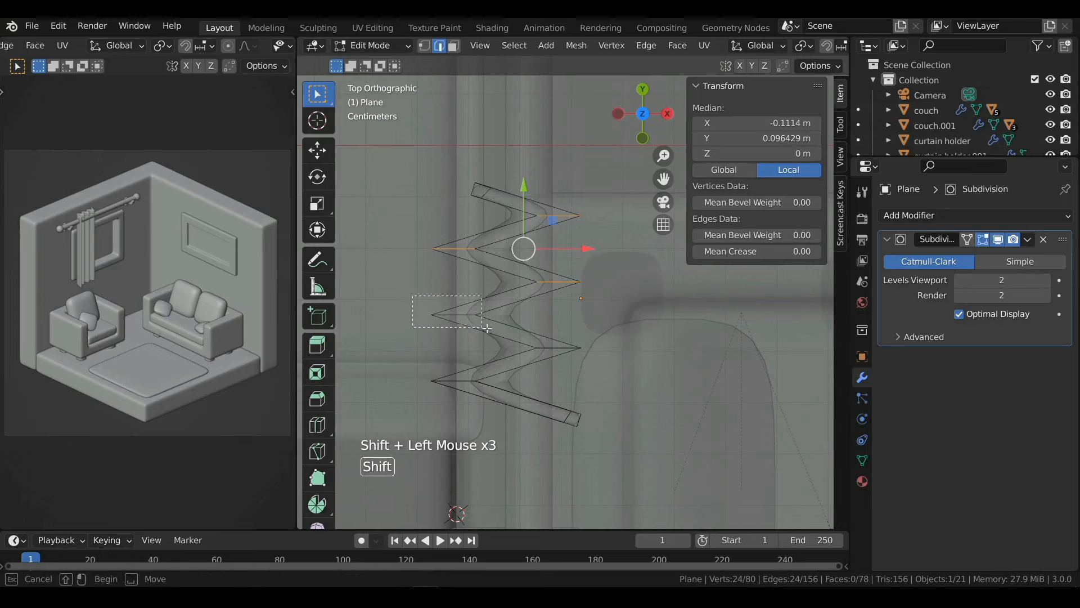
shift+click(560, 348)
shift+click(450, 380)
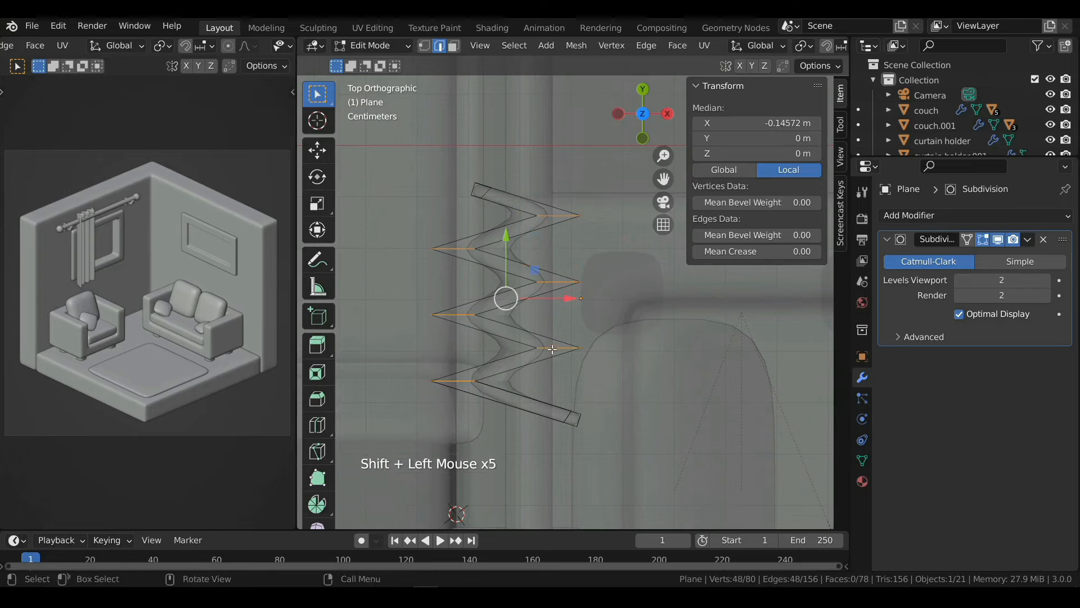
key(ctrl+b)
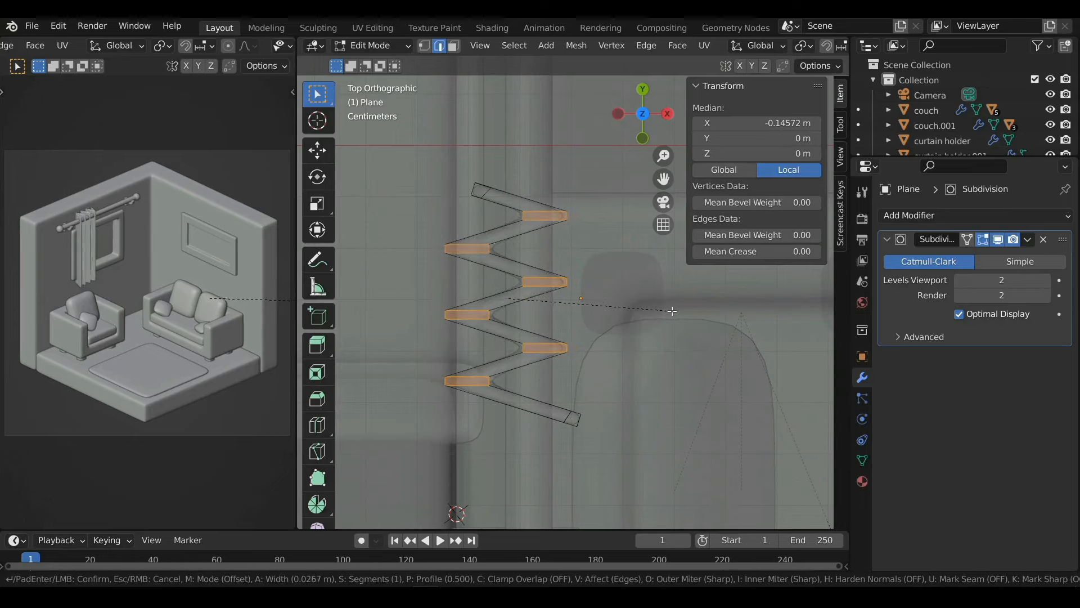
click(672, 311)
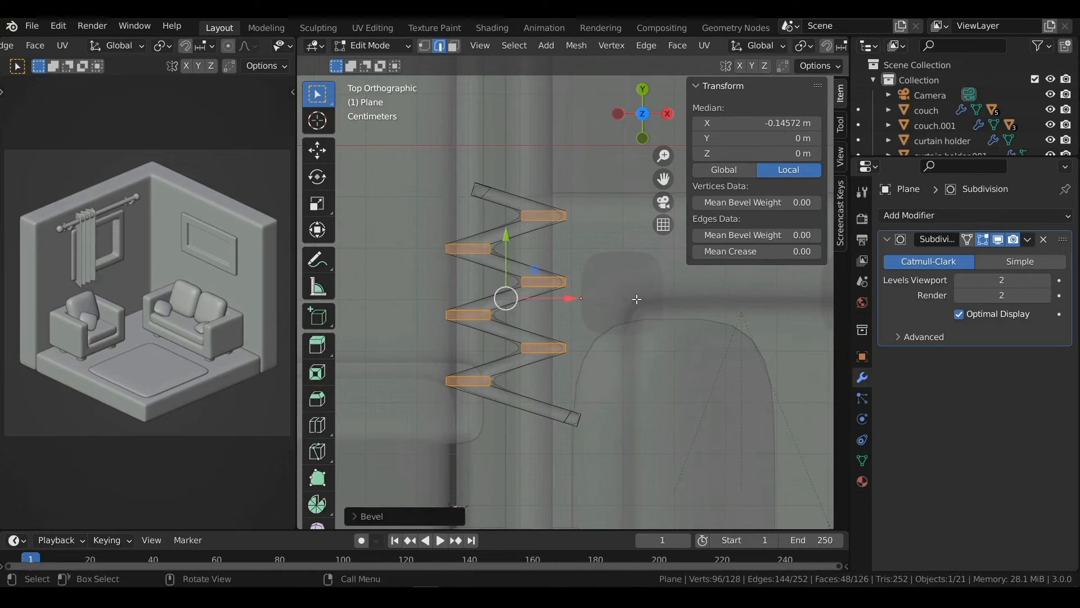
key(alt+z)
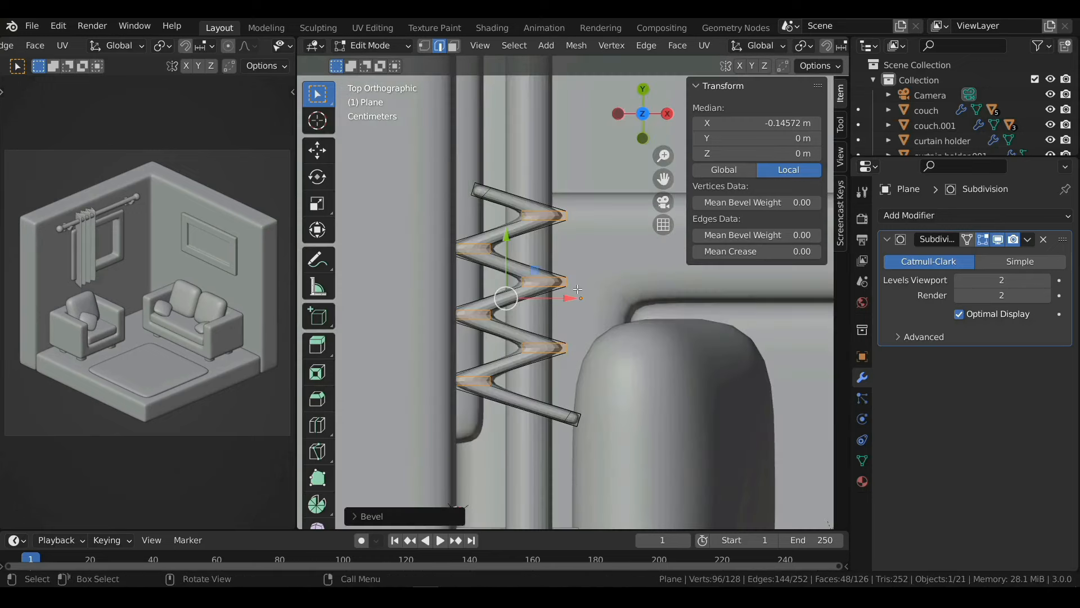
Step: Return to Object Mode and move the curtain about 0.046 m along X away from the wall so it centres on the rod
key(Tab)
drag(624, 297, 645, 298)
middle_drag(575, 314, 528, 265)
Step: Rename the plane object as "curtain"
key(F2)
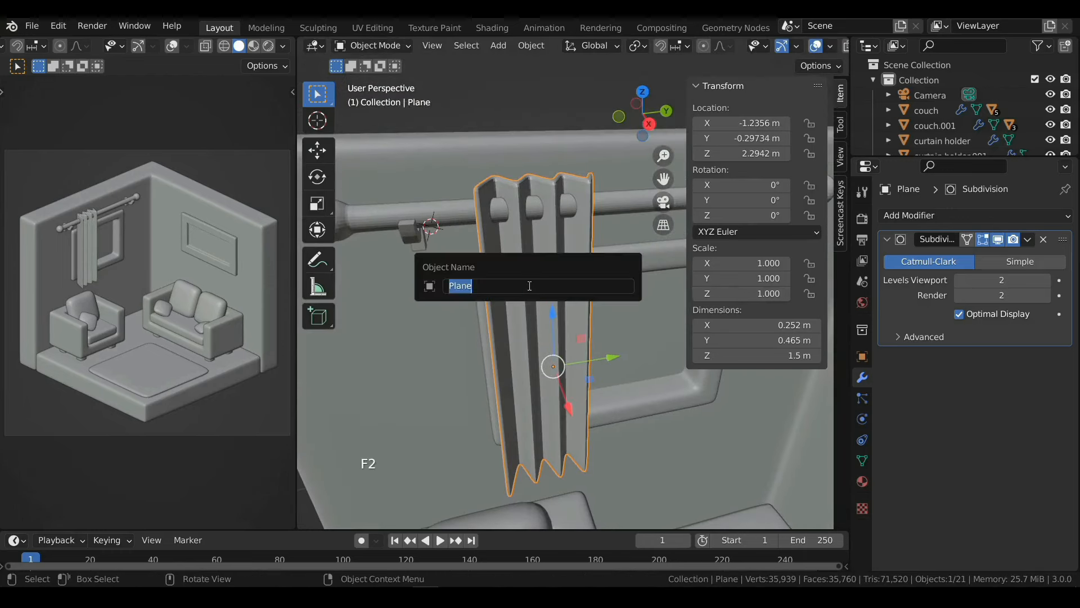
text(curtain)
key(Return)
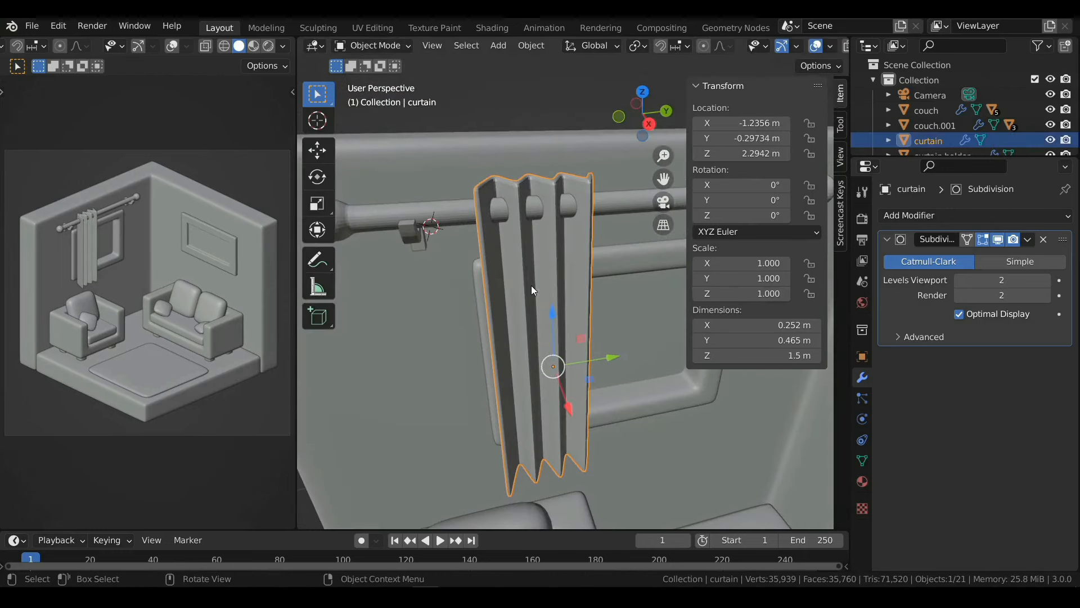
Step: Snap the 3D cursor to the curtain rod's origin
click(612, 208)
scroll(589, 217, down, 2)
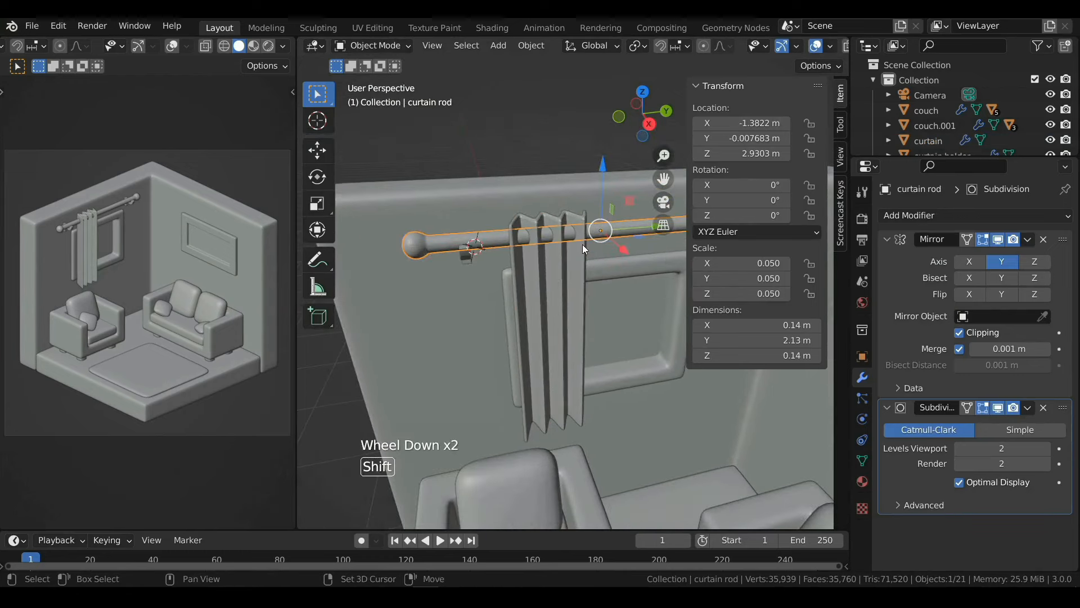
key(shift+s)
key(shift+s)
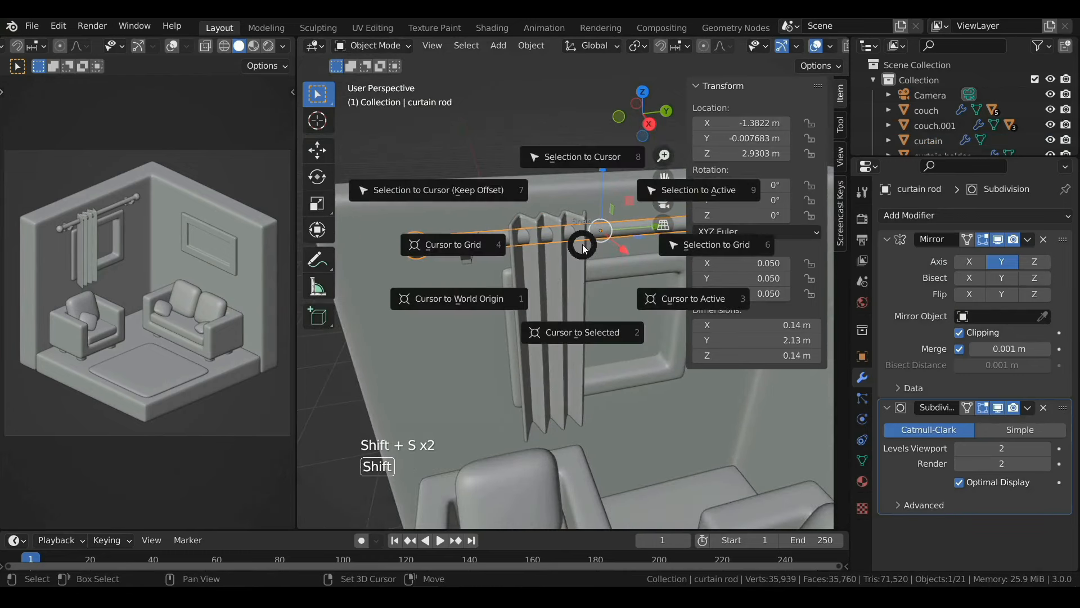
click(578, 335)
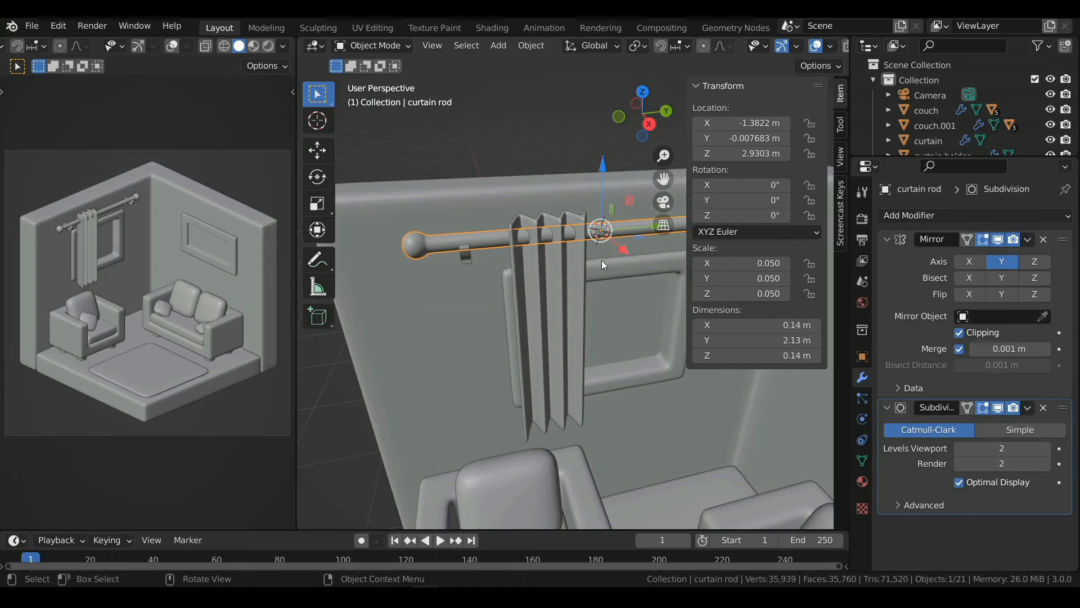
shift+middle_drag(593, 255, 613, 311)
scroll(585, 320, up, 2)
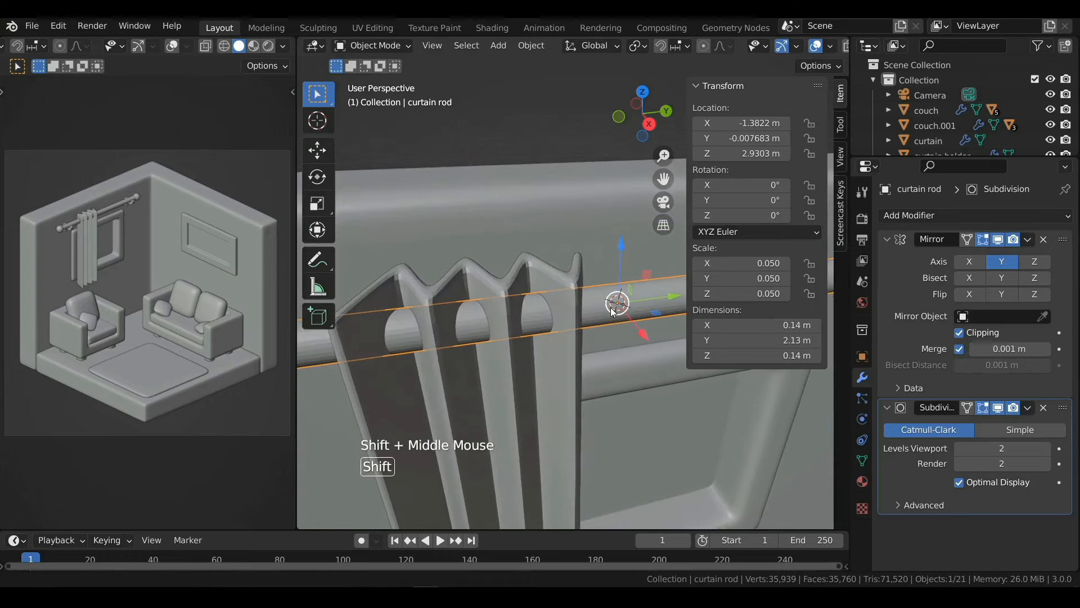
Step: Add a torus at the 3D cursor with 12 major segments and 4 minor segments
key(shift+a)
mouse_move(587, 279)
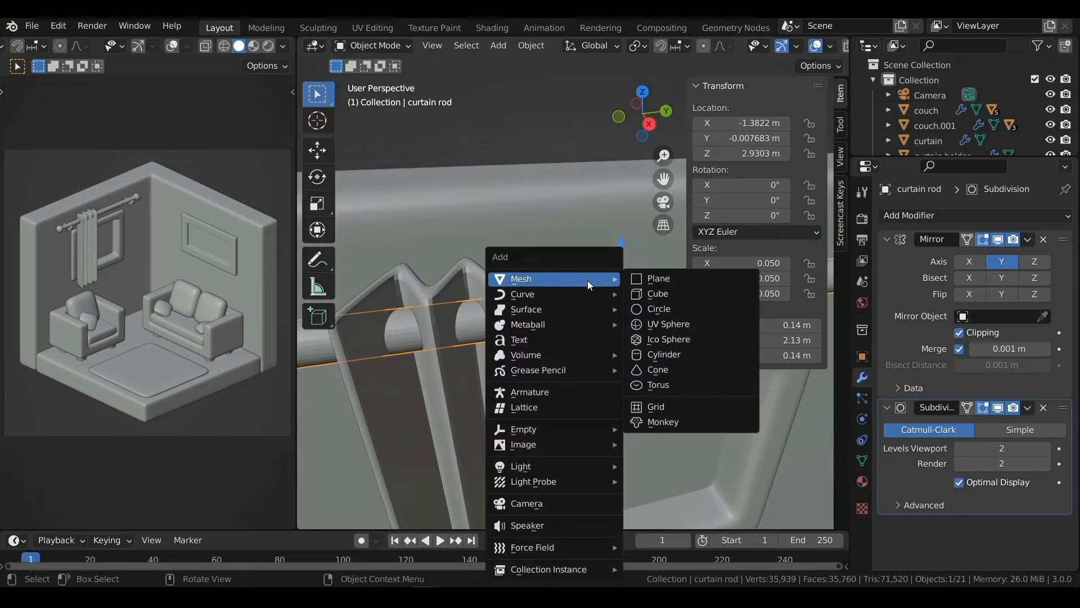
click(658, 384)
scroll(612, 366, up, 3)
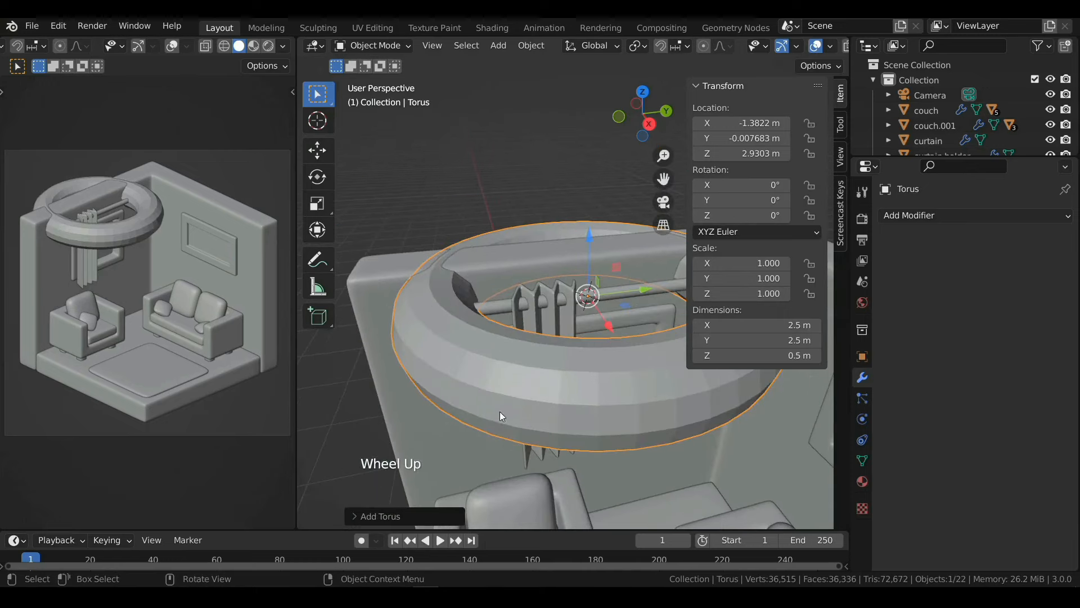
click(381, 516)
click(489, 309)
text(1)
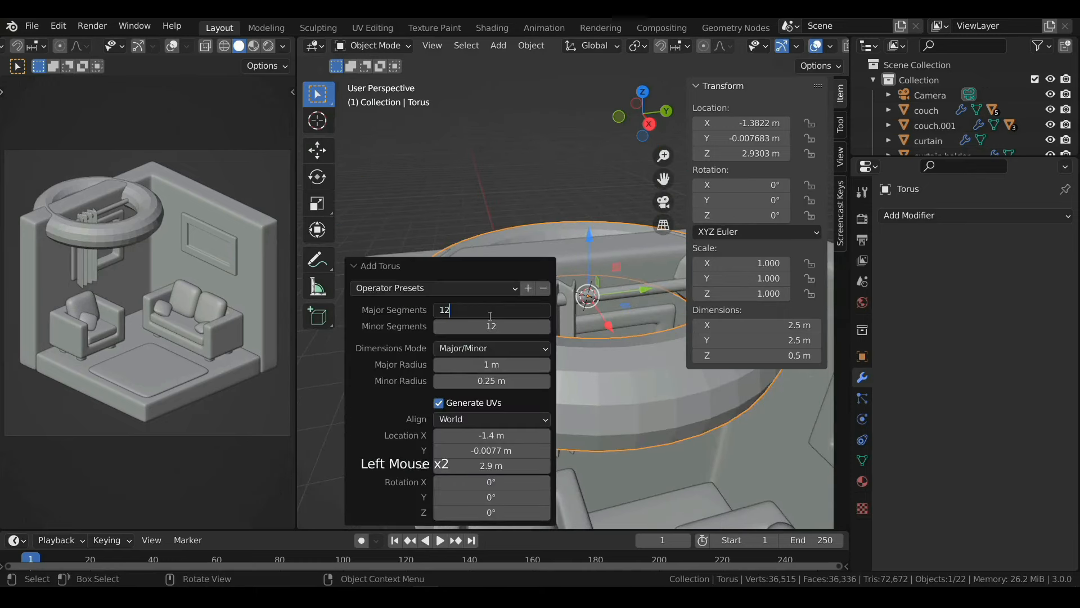
text(2)
click(486, 331)
text(4)
key(Return)
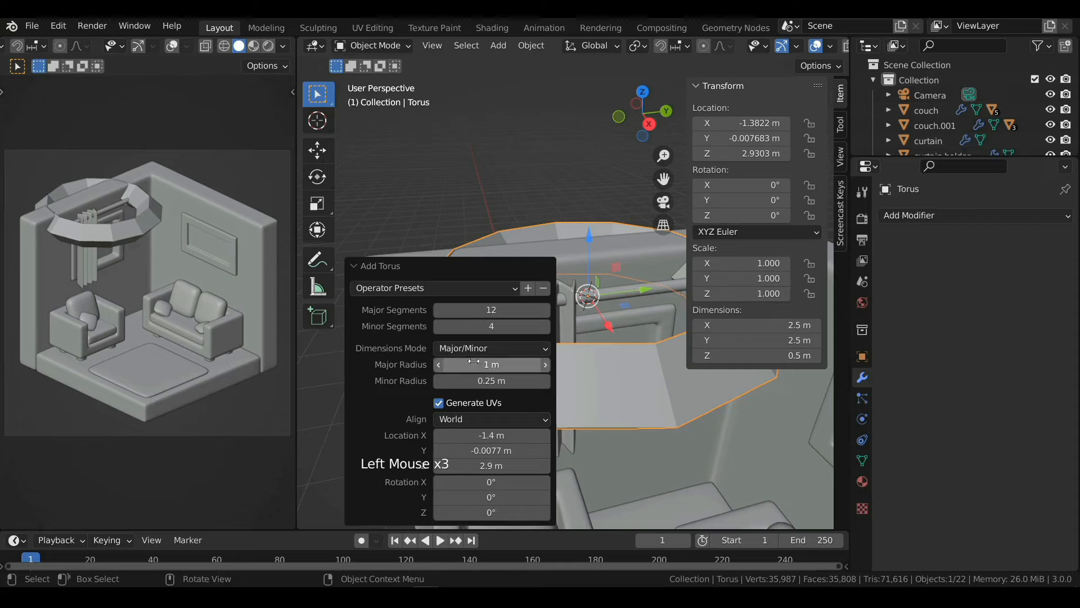
Step: Give the new torus a 0.05 m major radius, a 0.03 m minor radius and a 90° X rotation
click(477, 363)
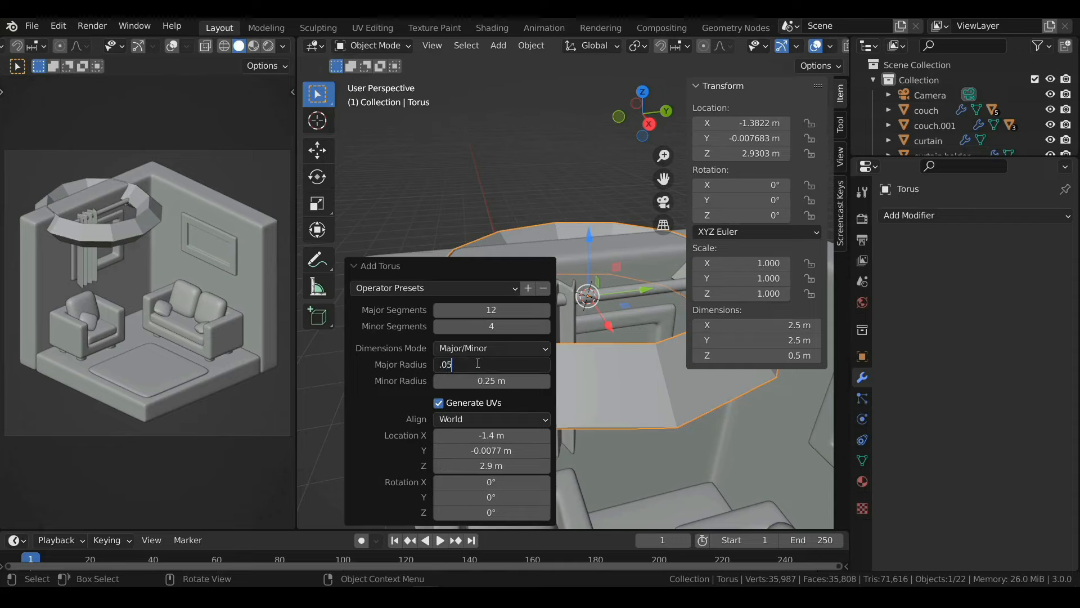
key(Return)
click(483, 381)
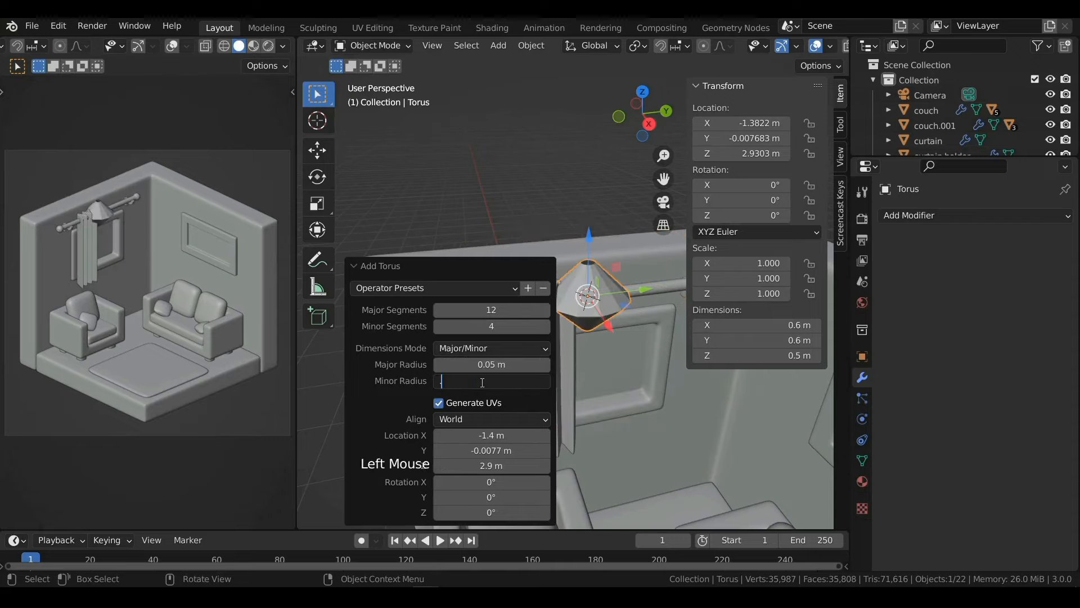
key(Return)
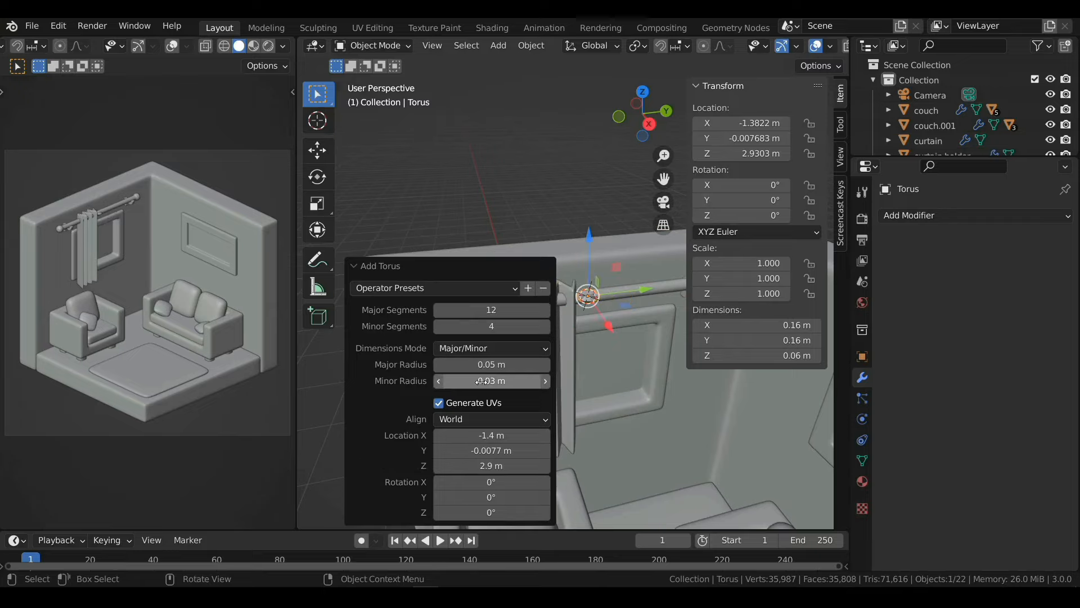
click(496, 485)
key(Return)
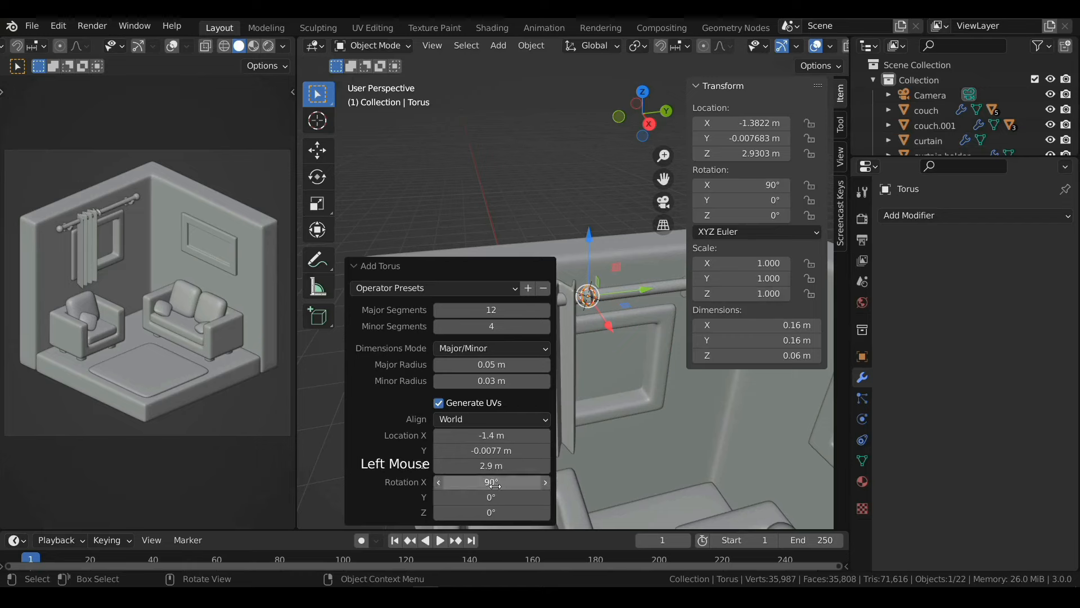
click(377, 265)
Step: Smooth the torus with a Subdivision modifier at level 1 for both viewport and render
scroll(547, 332, up, 2)
shift+middle_drag(548, 332, 529, 331)
ctrl+scroll(553, 326, up, 2)
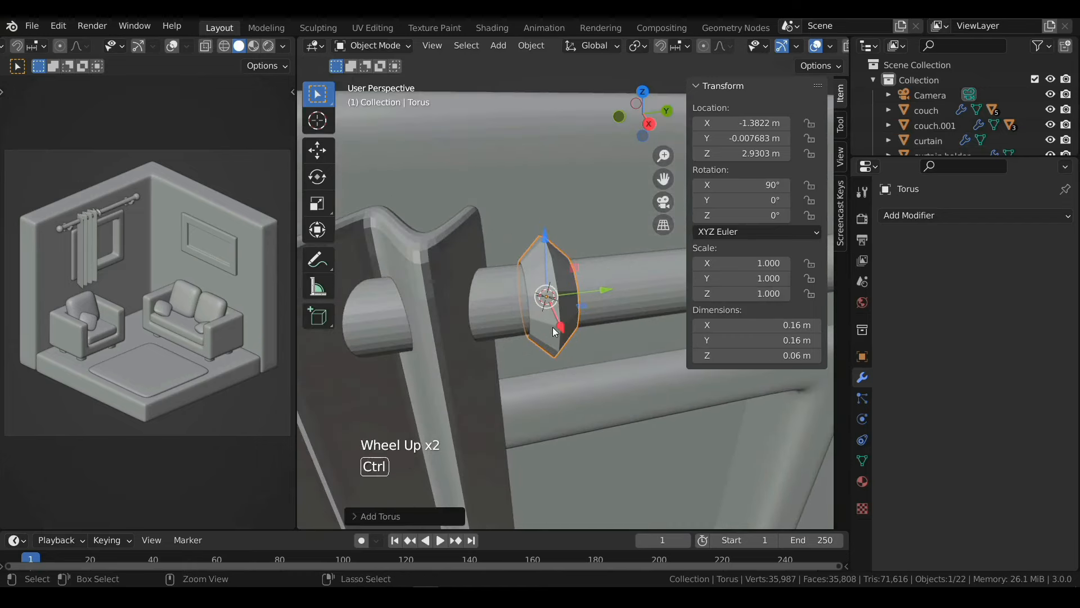
key(ctrl+1)
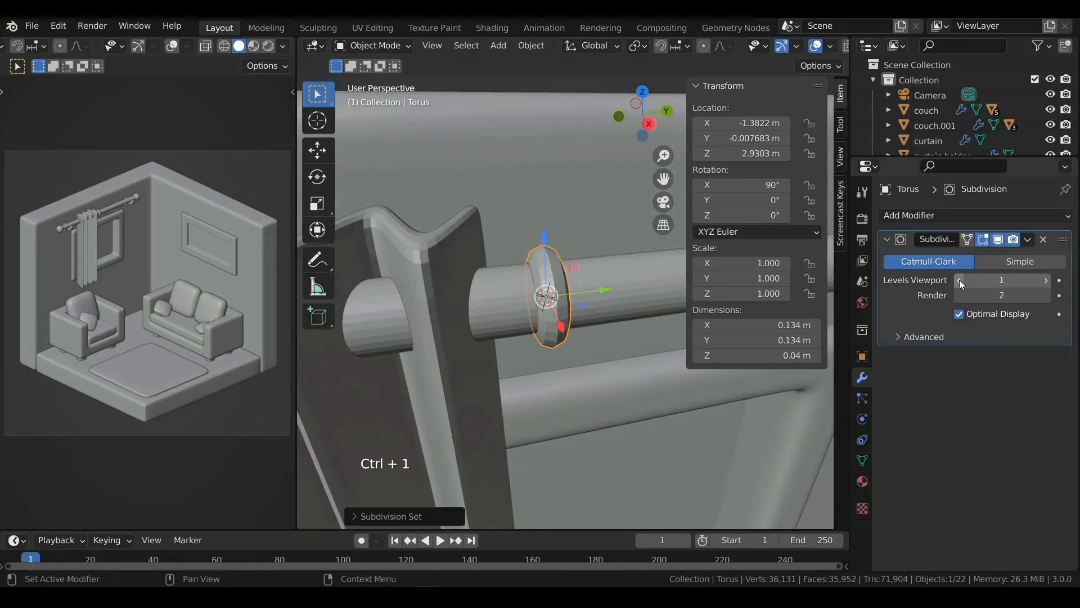
click(959, 293)
middle_drag(611, 285, 476, 292)
scroll(534, 278, up, 2)
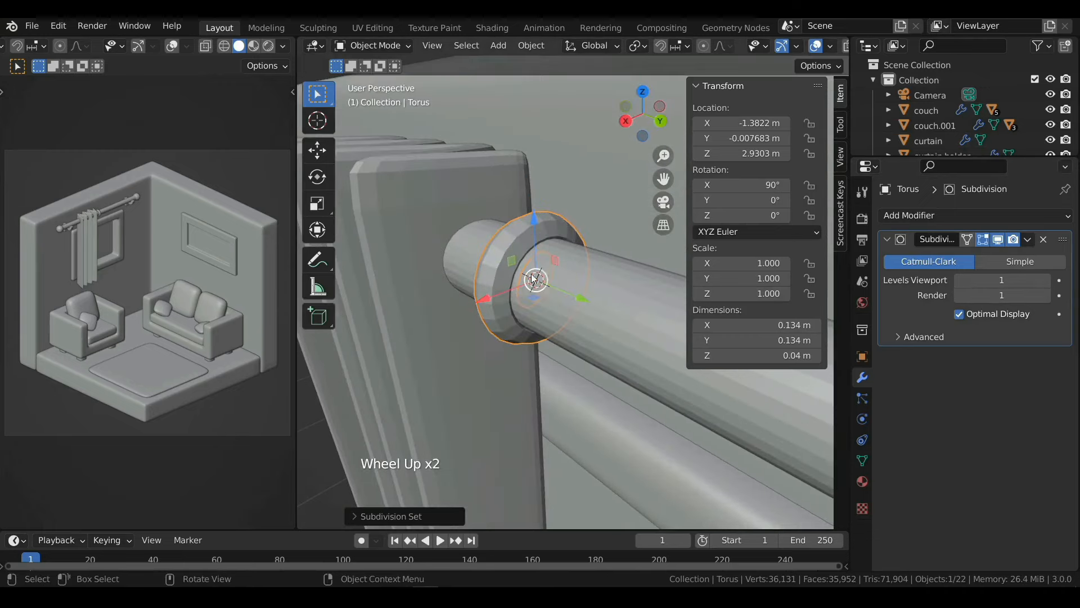
middle_drag(539, 241, 572, 272)
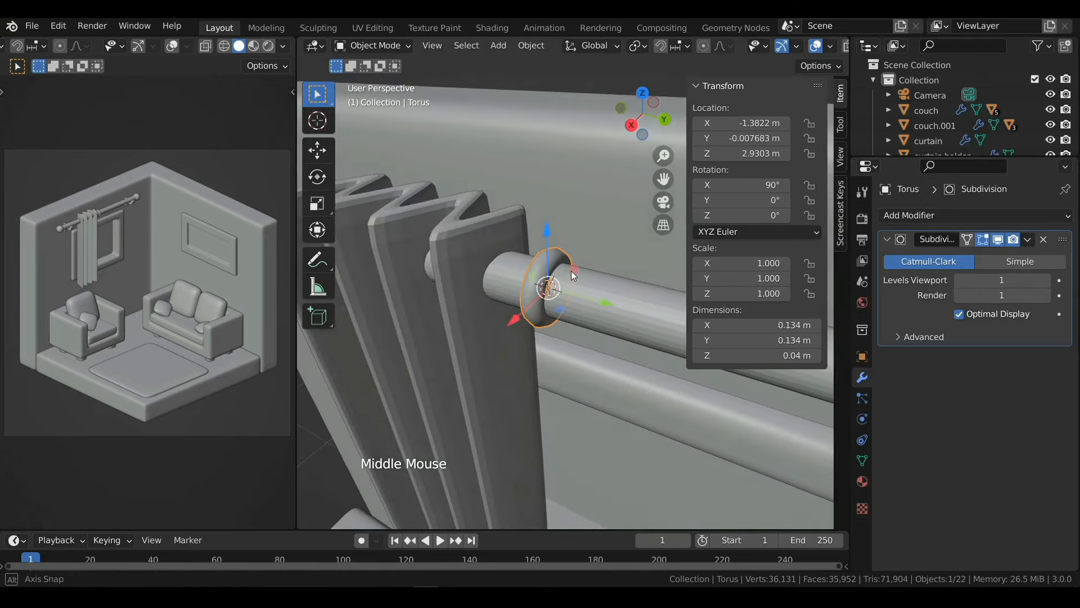
Step: In top view, move the torus along Y to about -0.105 m and rotate it about -18.9° to match the curtain's end fold
click(644, 93)
scroll(600, 332, up, 2)
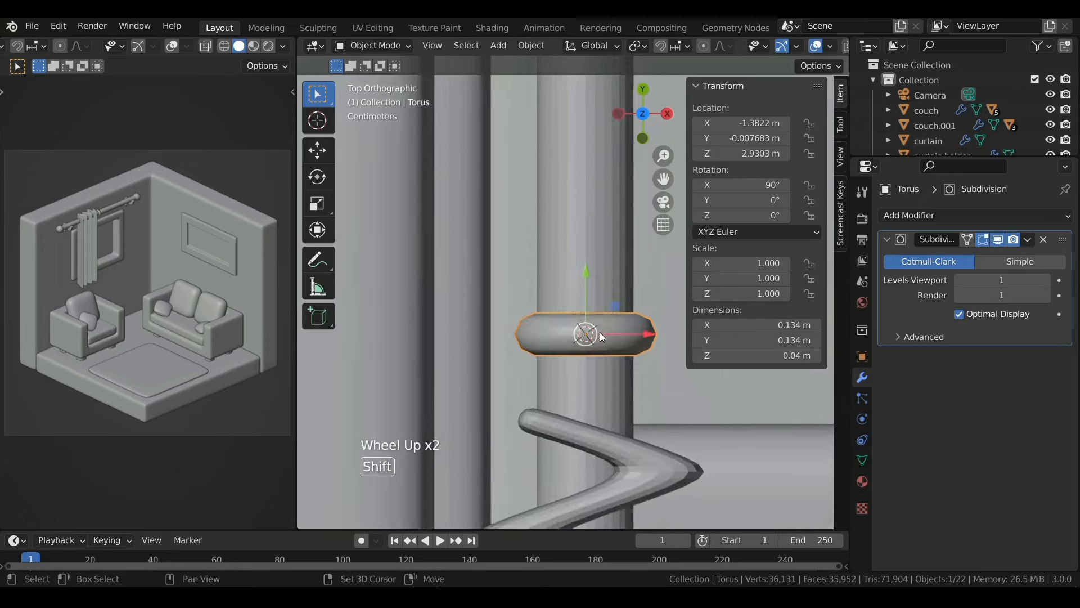
scroll(518, 174, up, 2)
drag(519, 174, 521, 277)
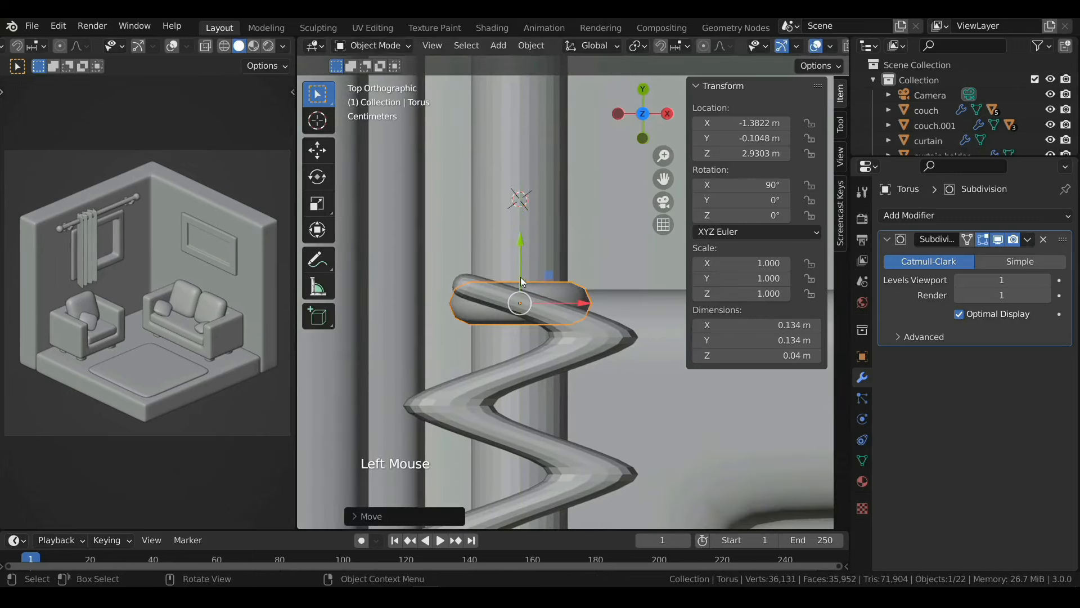
key(r)
click(552, 288)
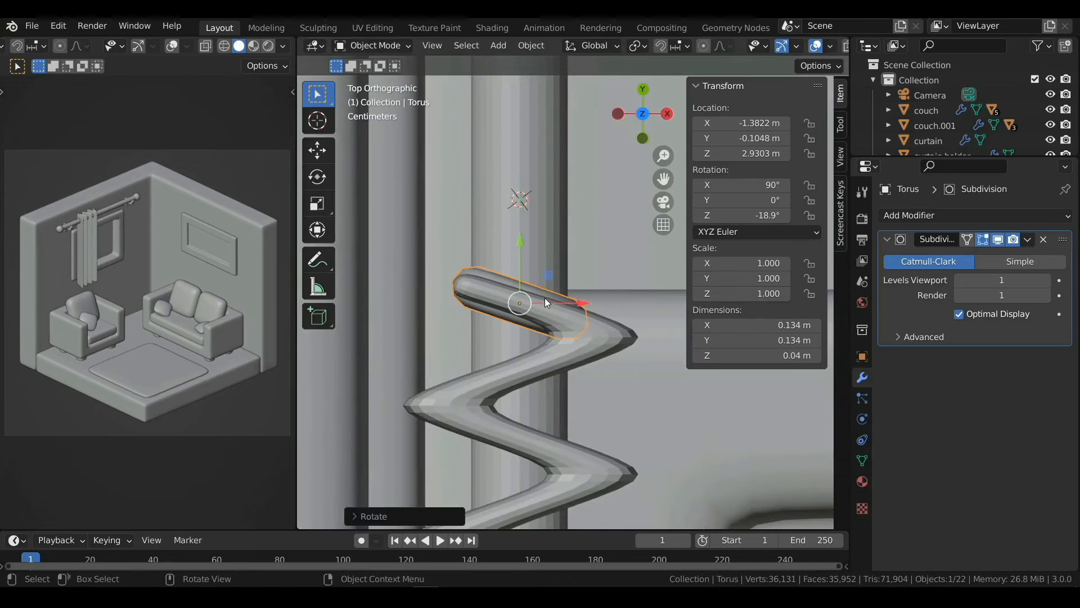
Step: Using X-ray, extend both end flaps of the curtain outward, moving the first end's vertices about -0.04 m in X and 0.014 m in Y
click(532, 371)
key(Tab)
key(alt+z)
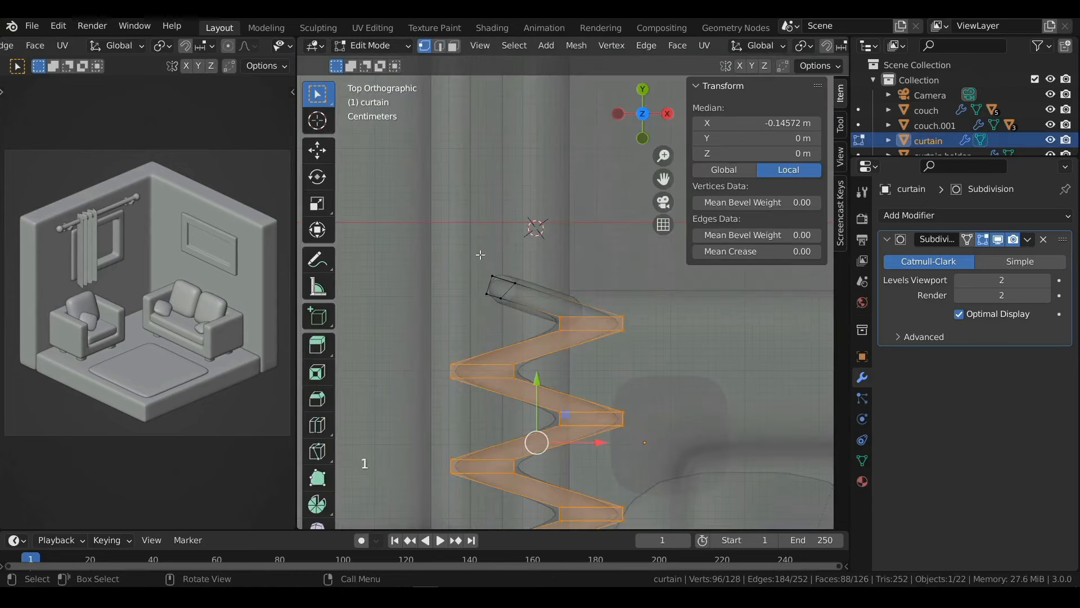
click(501, 285)
drag(501, 284, 470, 277)
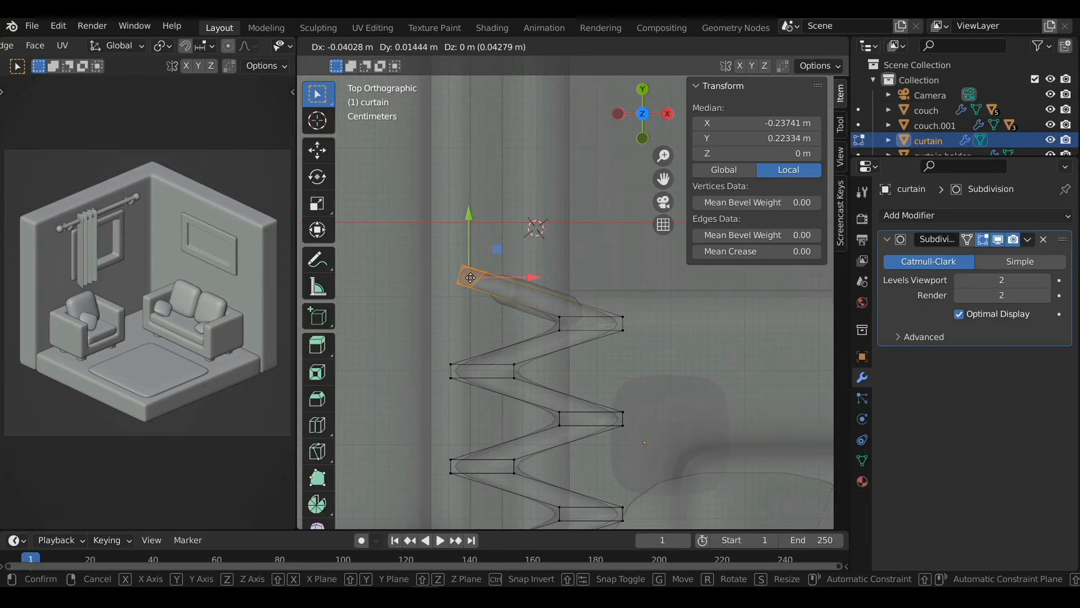
shift+middle_drag(469, 278, 482, 157)
scroll(482, 157, up, 1)
click(574, 369)
shift+middle_drag(556, 231, 552, 261)
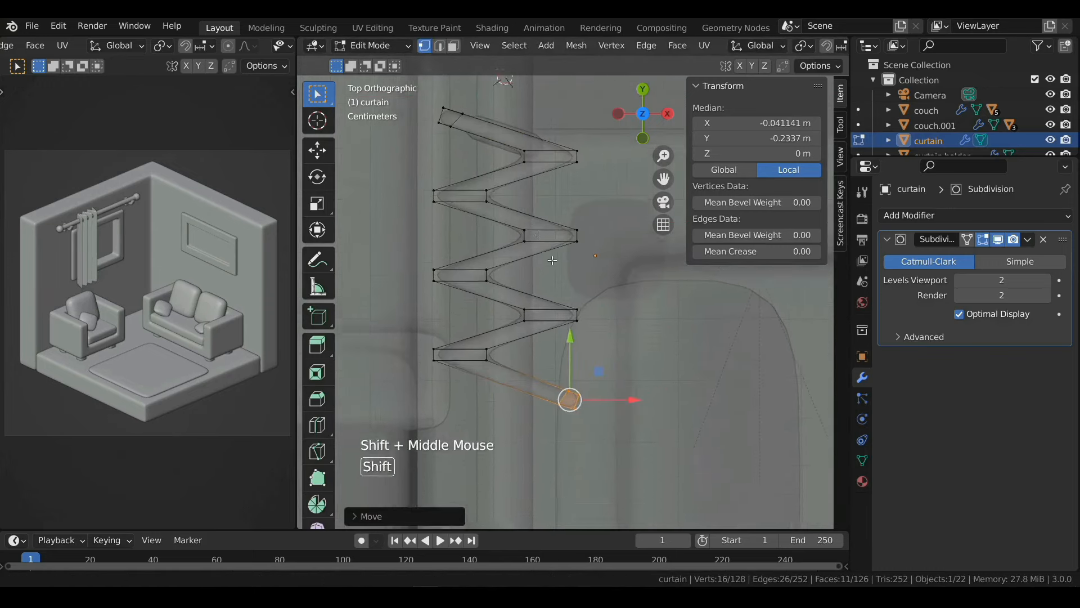
key(Tab)
key(alt+z)
Step: Make a linked duplicate of the ring on the curtain's next fold, moved to about -0.168 m in Y and rotated to about 24.8°
shift+middle_drag(576, 309, 568, 213)
click(570, 214)
key(alt+d)
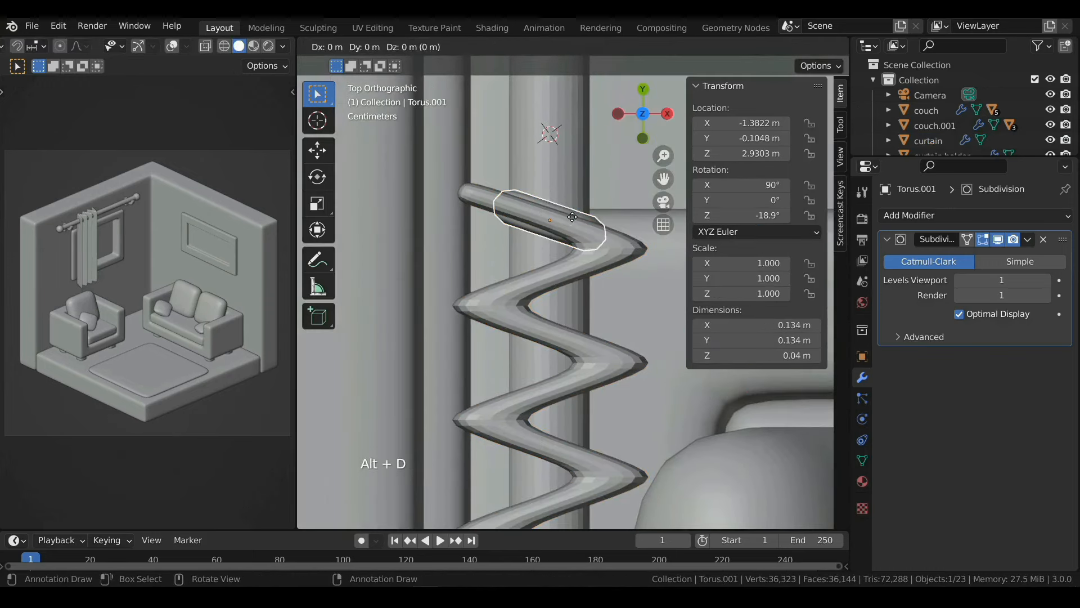
click(574, 271)
key(r)
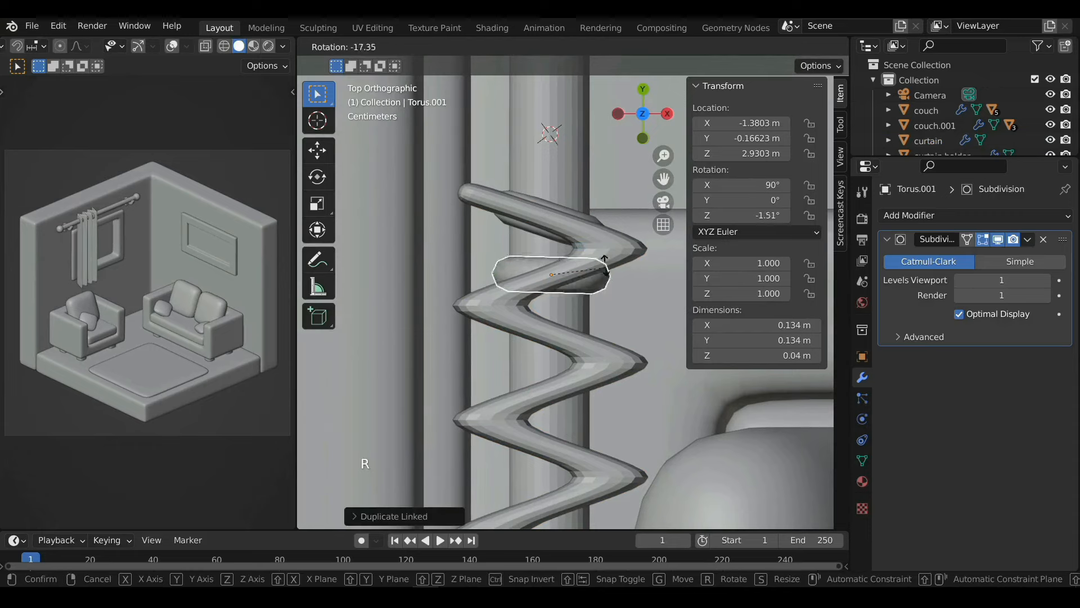
click(552, 237)
key(g)
key(y)
click(551, 241)
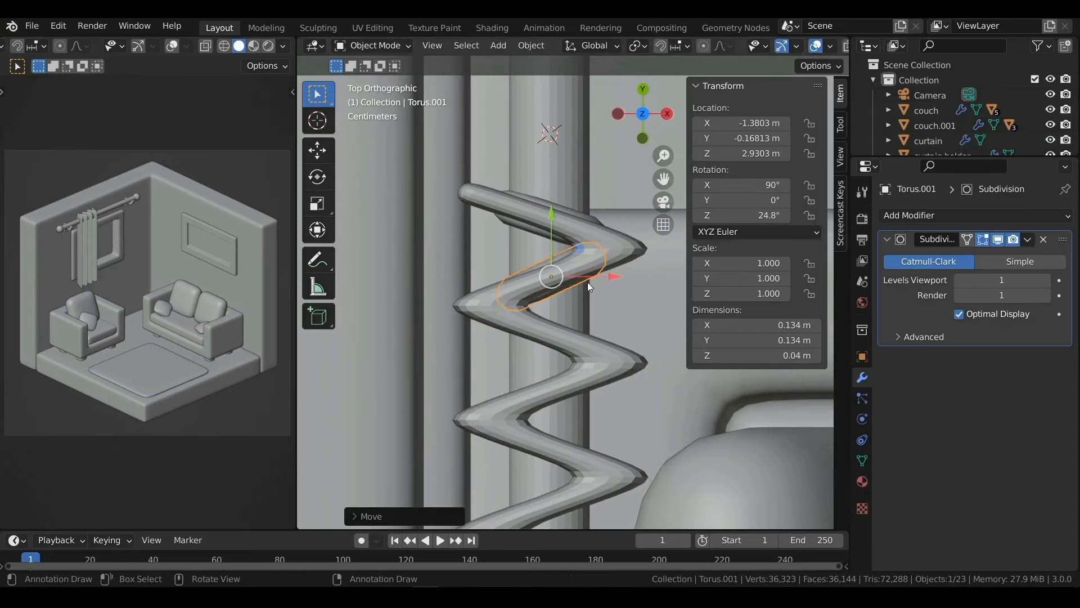
Step: Fine-tune the second ring's Z rotation to about 21.2° with its Y location at about -0.172 m
middle_drag(587, 282, 627, 271)
key(r)
key(z)
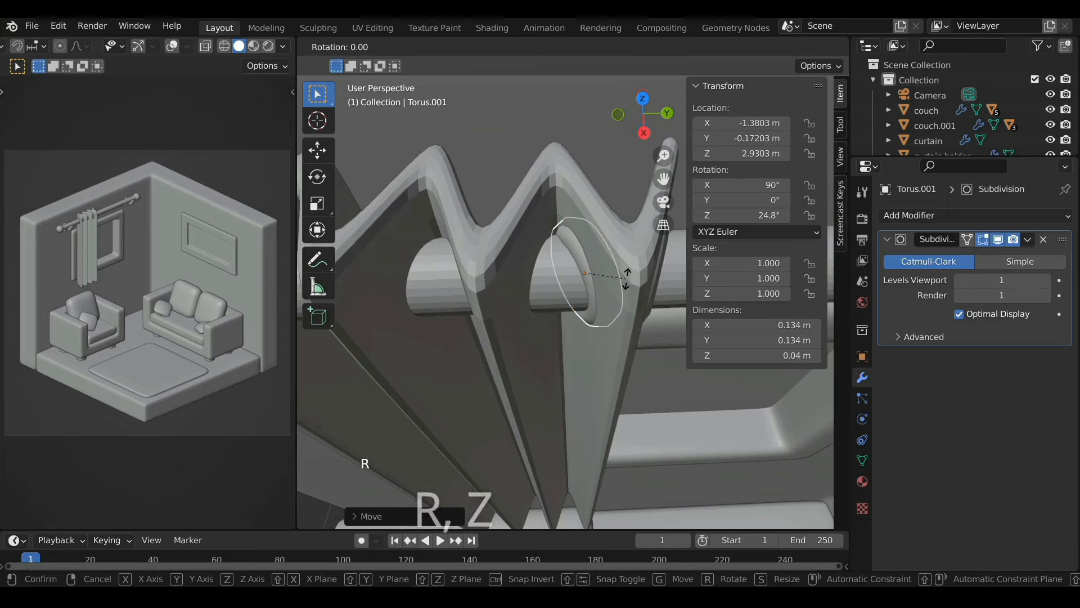
click(628, 282)
scroll(627, 269, down, 2)
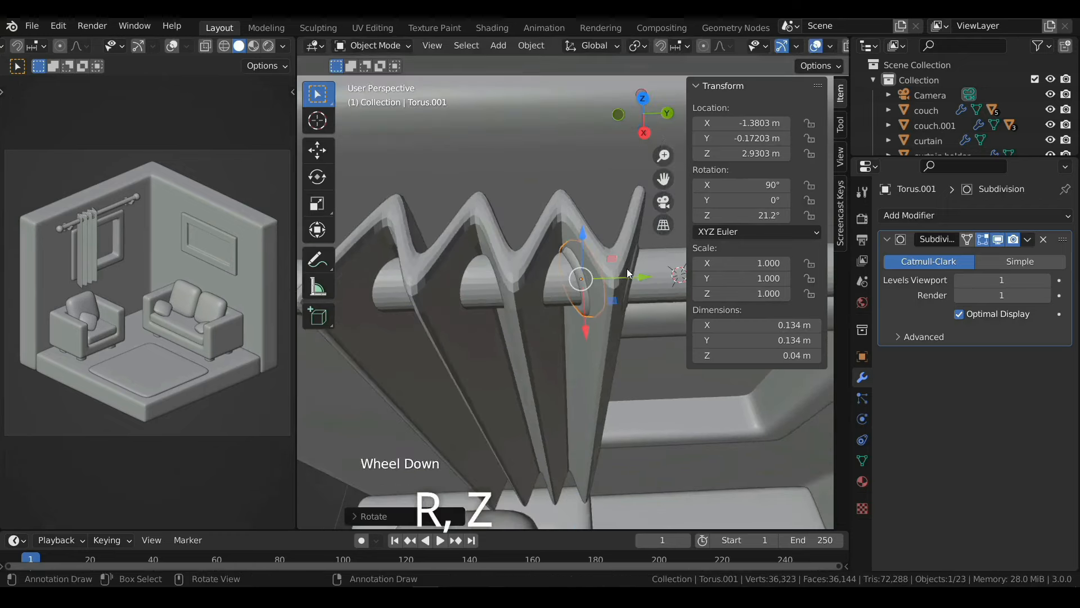
Step: Make a linked duplicate of both rings about 0.125 m along negative Y and repeat it twice across the remaining folds
middle_drag(627, 269, 594, 281)
shift+click(600, 252)
key(alt+d)
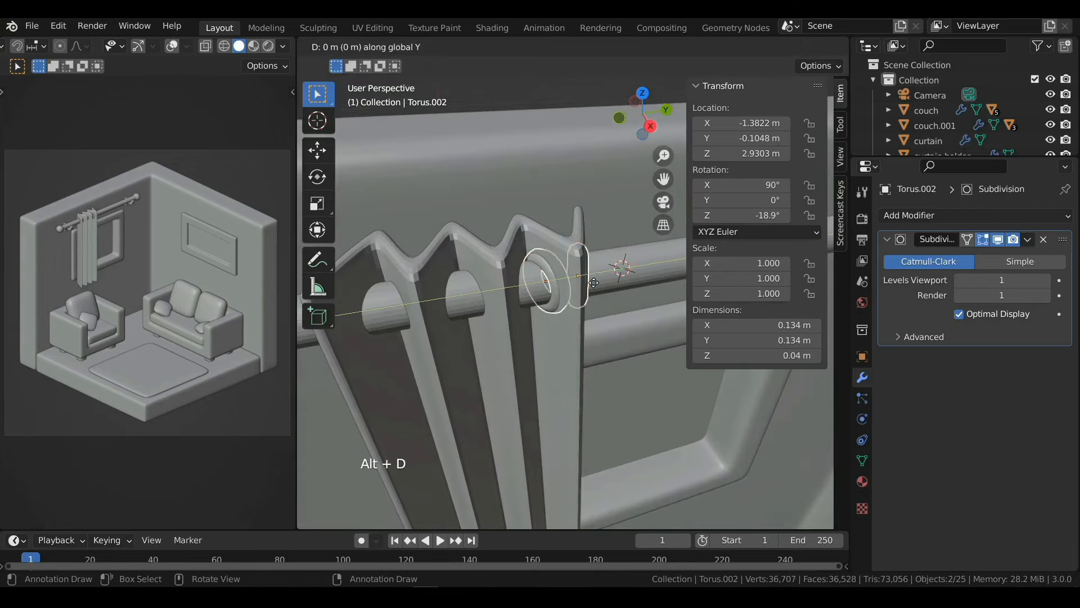
click(529, 284)
shift+scroll(531, 319, down, 3)
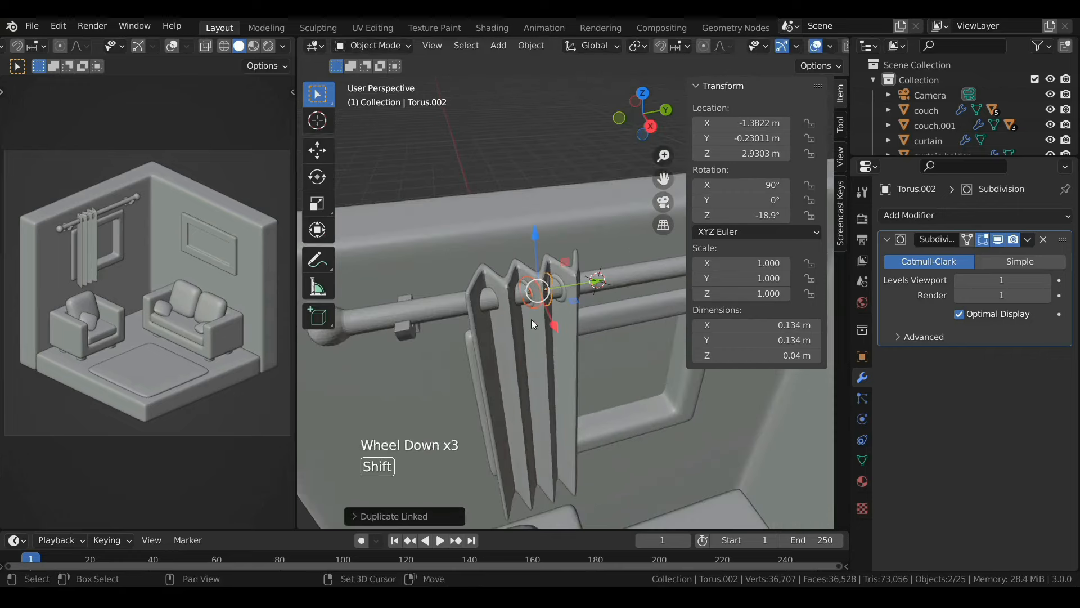
shift+scroll(553, 303, up, 2)
key(shift+r)
key(shift+r)
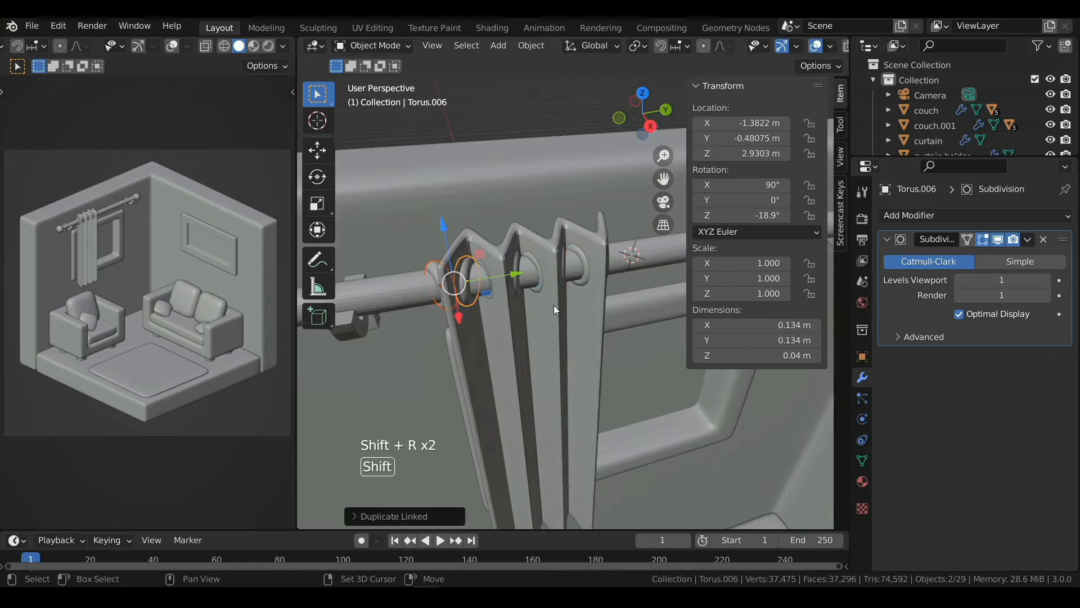
Step: Delete the surplus ring beyond the curtain's far end
middle_drag(553, 305, 493, 299)
click(441, 316)
key(x)
click(441, 316)
Step: Nudge individual duplicated rings slightly along Y so they sit centred on their curtain folds
scroll(496, 313, up, 2)
click(464, 303)
drag(493, 299, 497, 286)
middle_drag(497, 285, 572, 258)
click(524, 272)
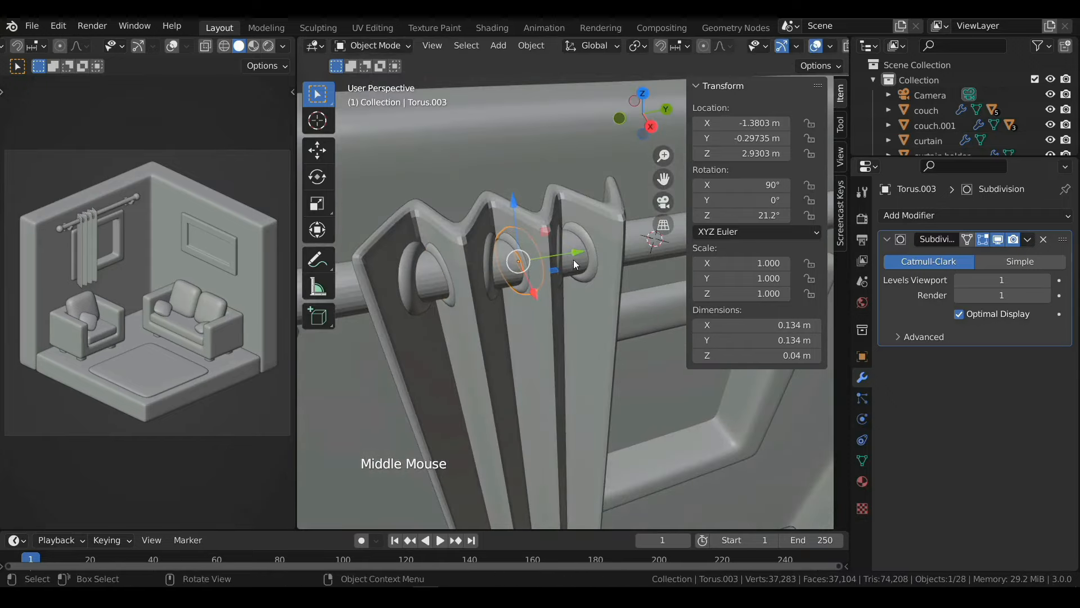
drag(573, 259, 569, 260)
scroll(570, 261, down, 2)
middle_drag(569, 261, 594, 256)
scroll(598, 294, up, 2)
Step: Select all seven rings with the curtain as the active object and parent the rings to it
click(629, 250)
shift+click(591, 255)
shift+click(565, 247)
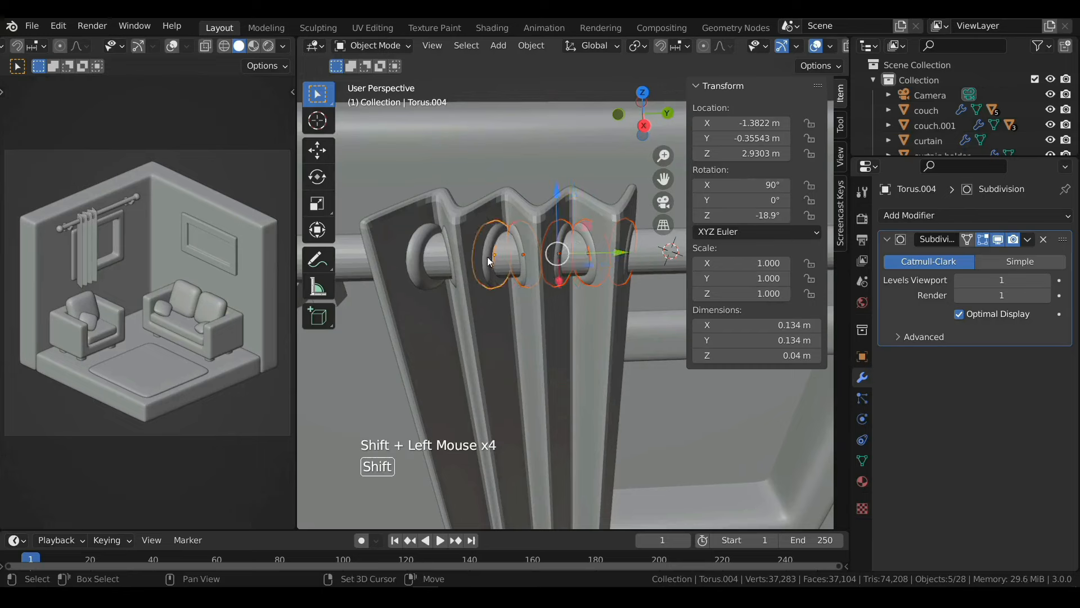
middle_drag(487, 256, 433, 288)
shift+click(444, 261)
shift+click(423, 262)
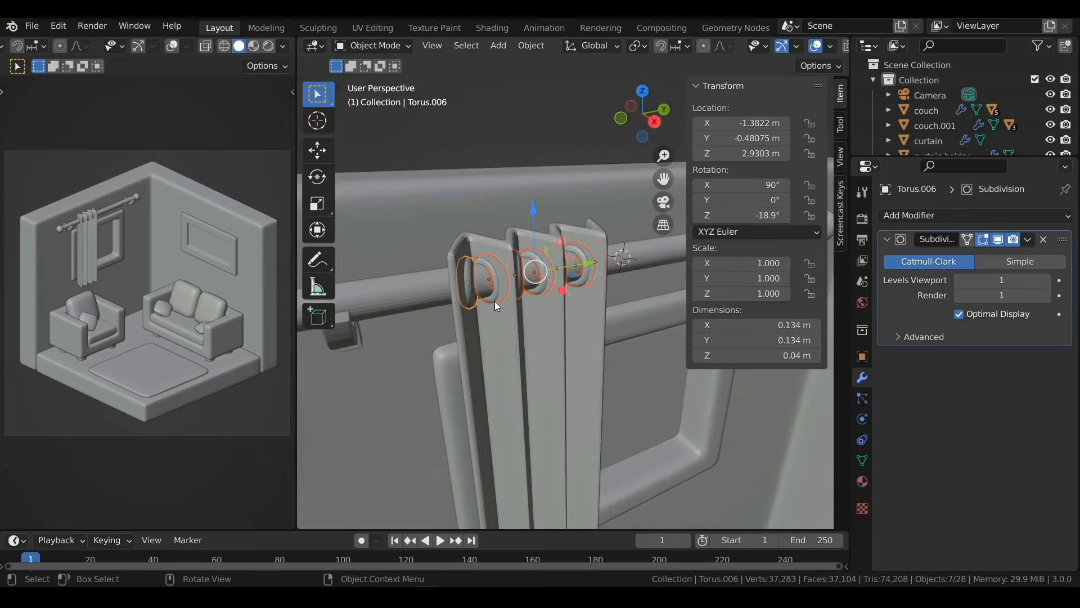
shift+click(522, 352)
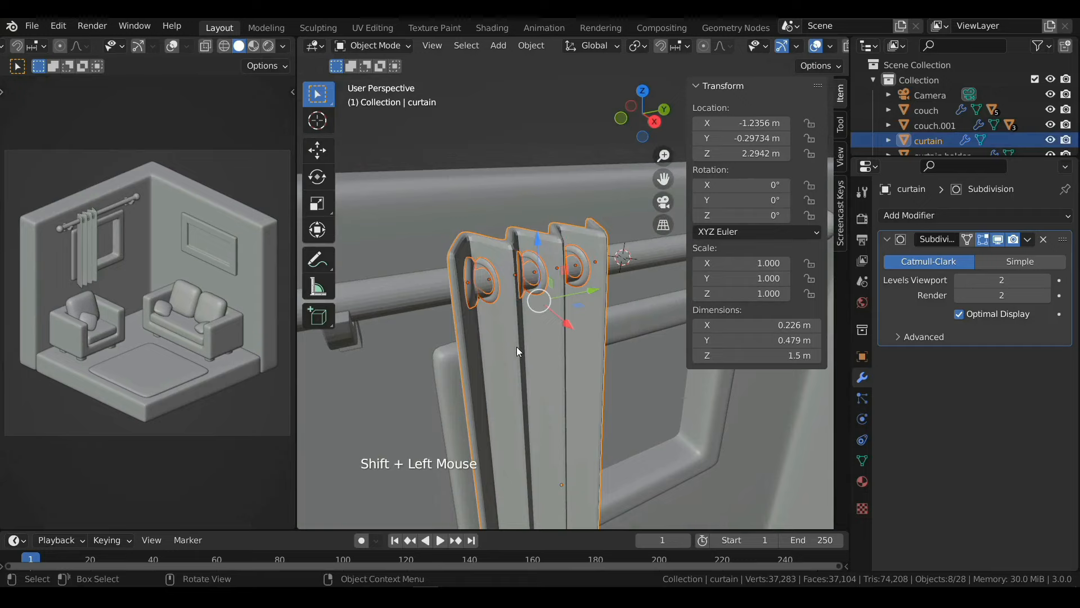
key(ctrl+p)
click(516, 347)
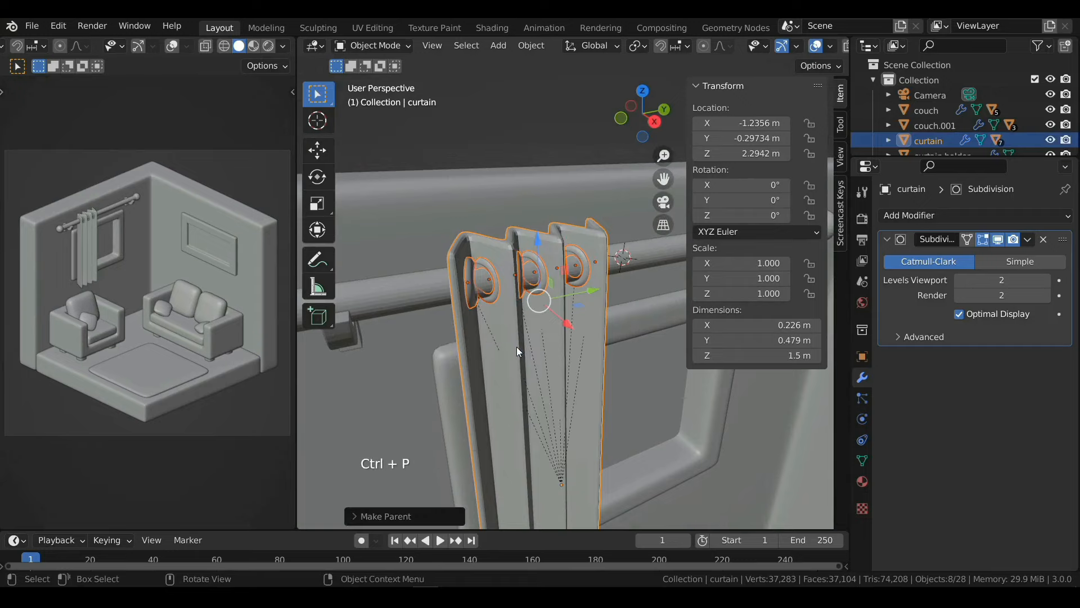
Step: Nudge the outermost ring at the curtain's negative-Y end slightly along negative Y to seat it on its fold
click(472, 283)
middle_drag(472, 283, 533, 339)
scroll(533, 339, up, 2)
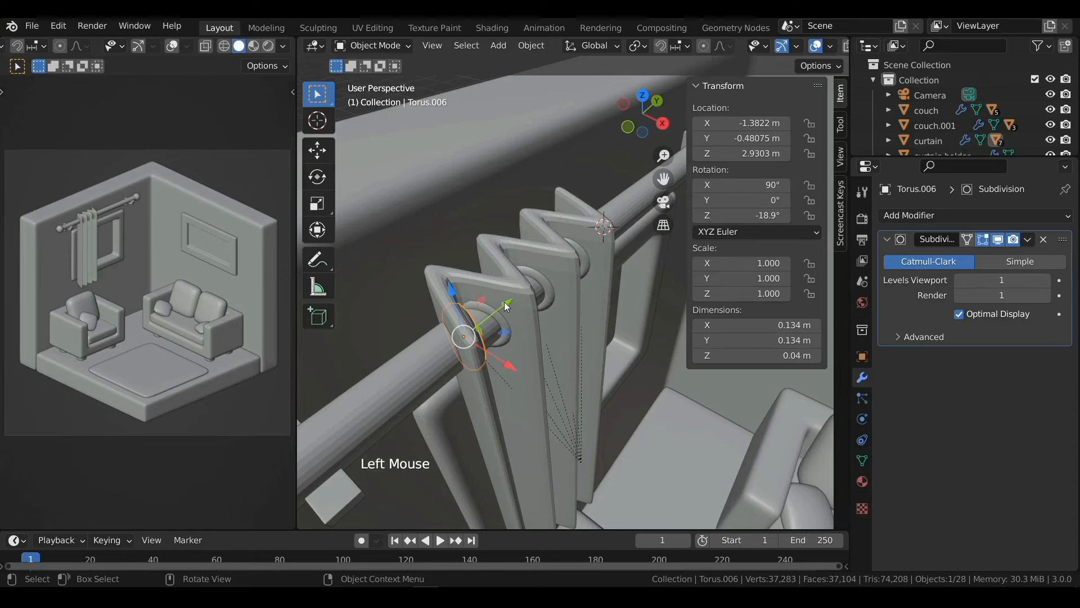
drag(507, 306, 493, 318)
middle_drag(492, 318, 518, 342)
Step: Extend the selection from the curtain to its child rings and place a linked duplicate along positive Y at the rod's other end
click(570, 365)
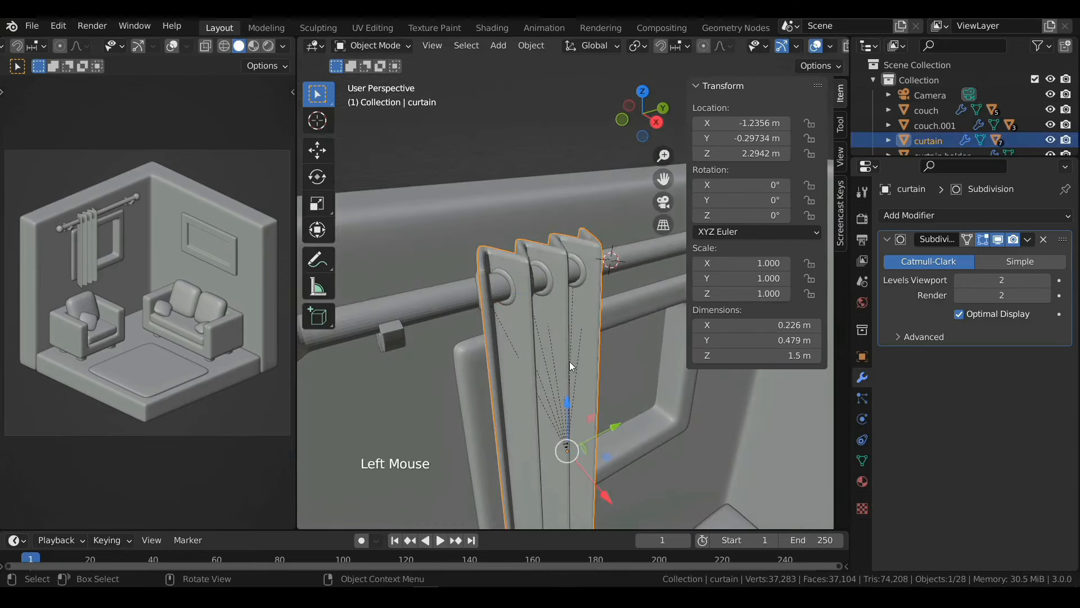
scroll(583, 369, down, 2)
middle_drag(583, 369, 545, 340)
scroll(588, 367, up, 1)
scroll(532, 342, up, 1)
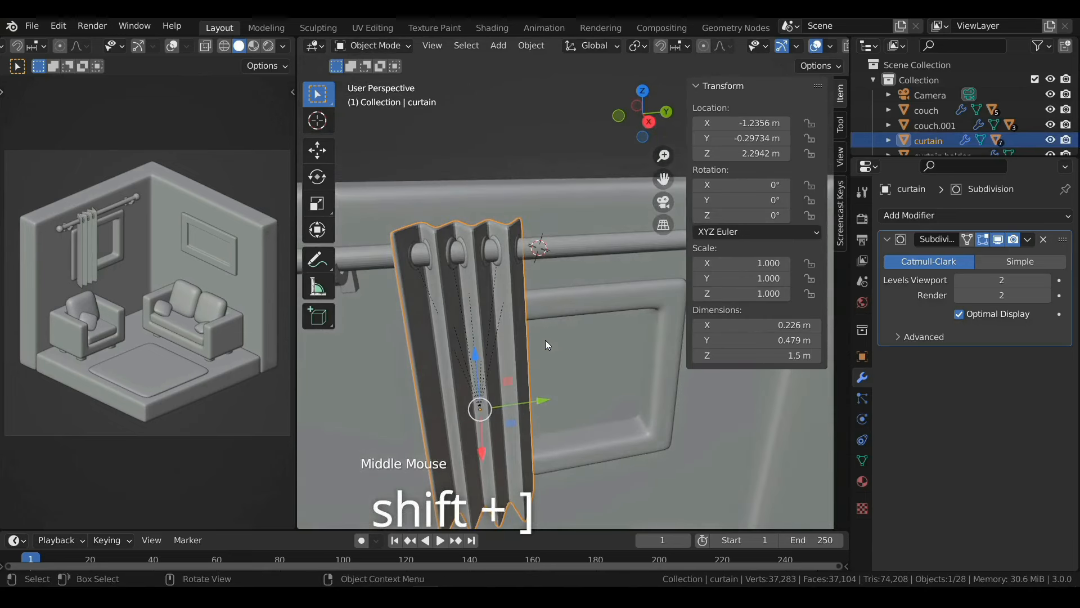
key(shift+bracketright)
scroll(545, 339, down, 2)
scroll(528, 381, up, 1)
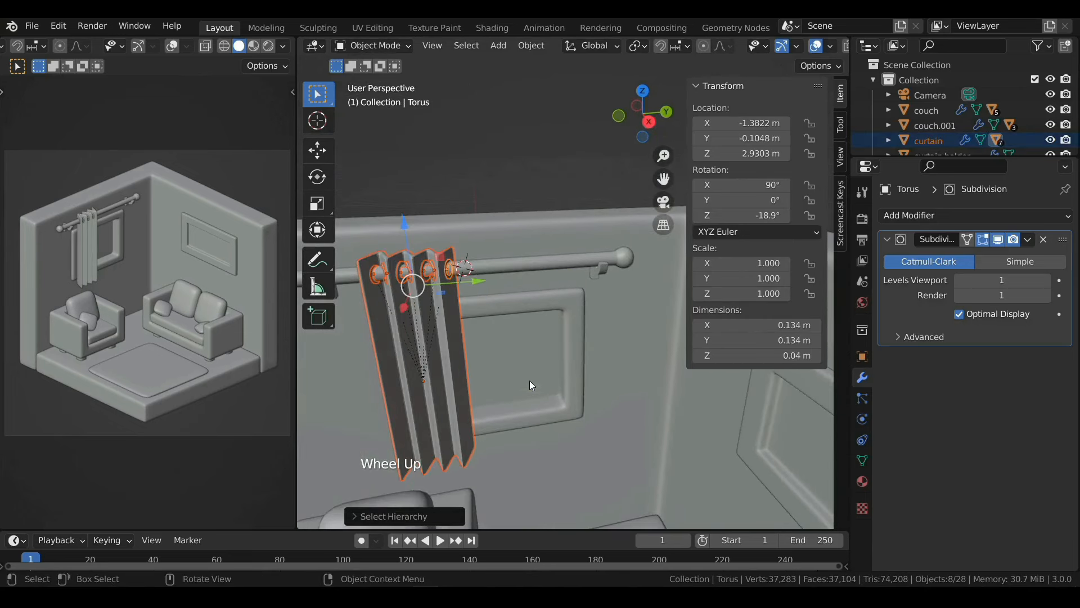
key(alt+d)
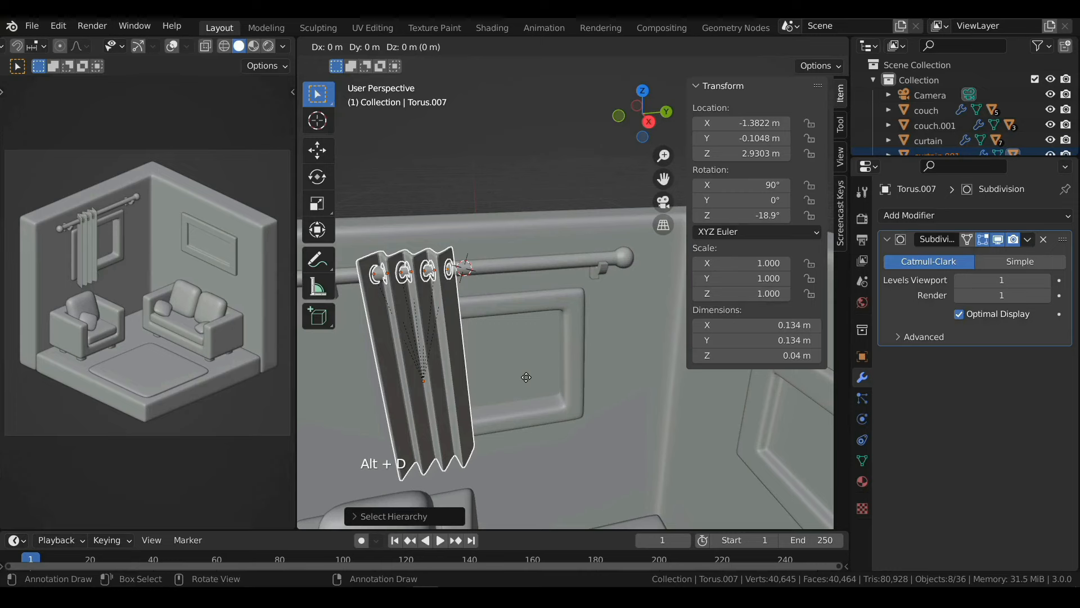
key(y)
click(450, 404)
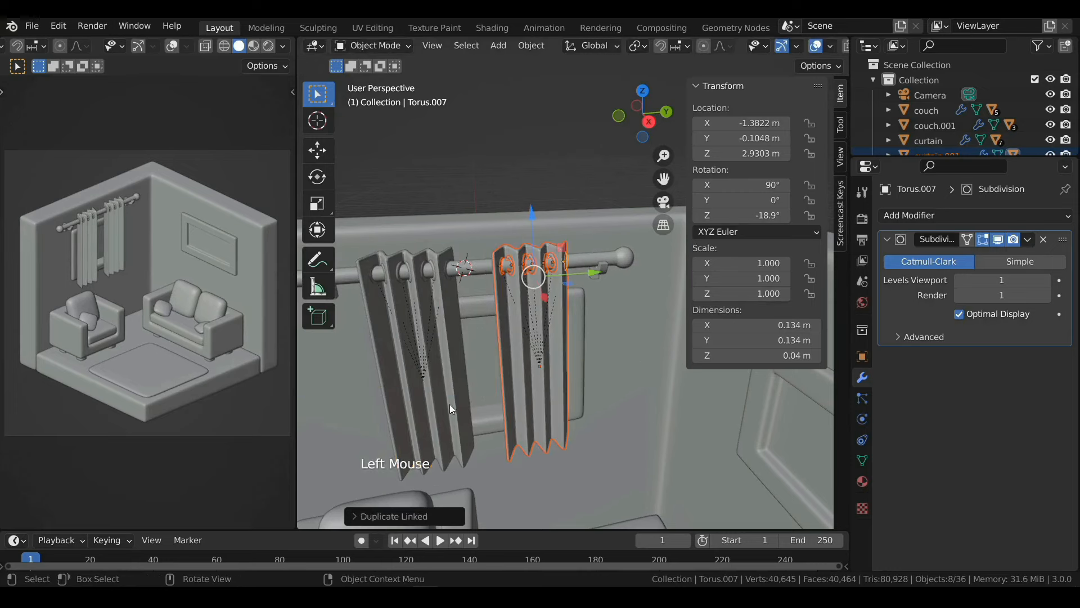
Step: Shift both curtains slightly along Y so they hang evenly on either side of the window
click(450, 404)
mouse_move(477, 374)
mouse_down()
mouse_move(506, 374)
mouse_move(468, 374)
mouse_up()
click(534, 348)
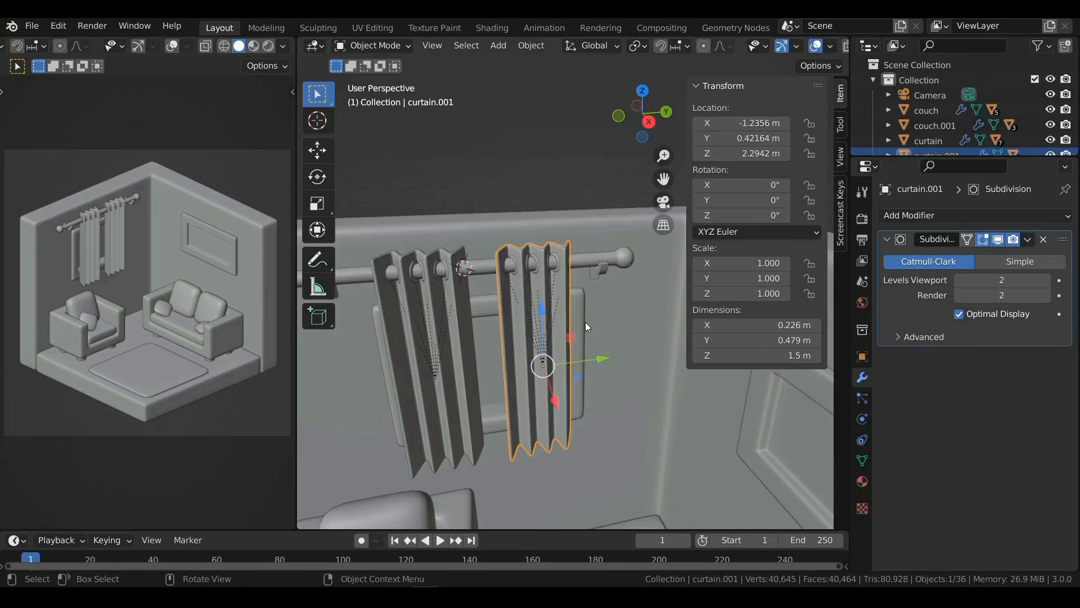
Step: Place the 3D cursor on the back wall between the curtain rod and picture frame, and add a cylinder with 8 vertices there
shift+middle_drag(585, 322, 572, 296)
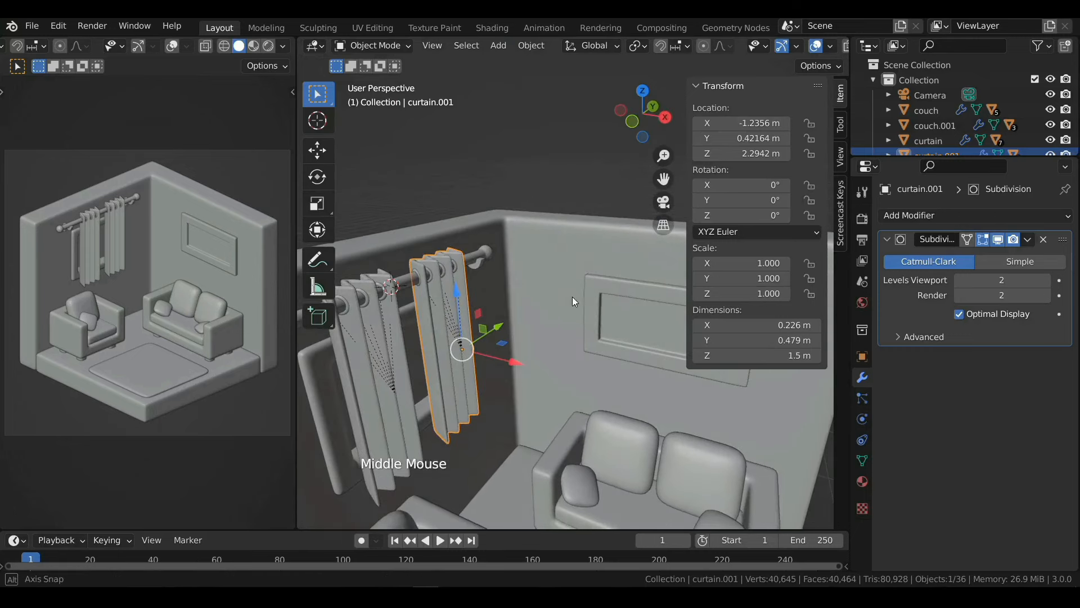
shift+right_click(538, 262)
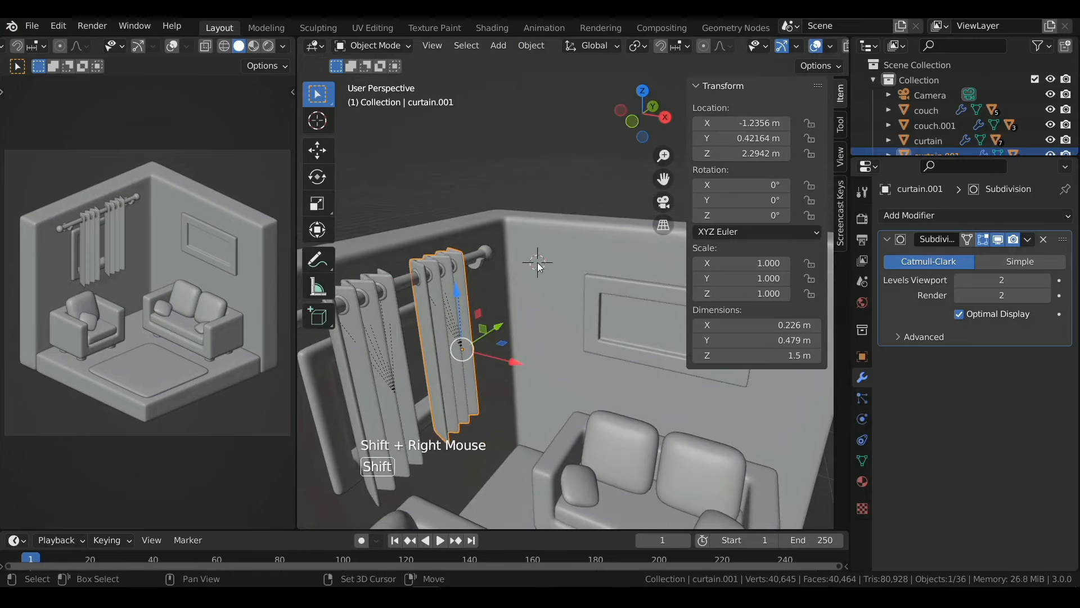
key(shift+a)
click(619, 294)
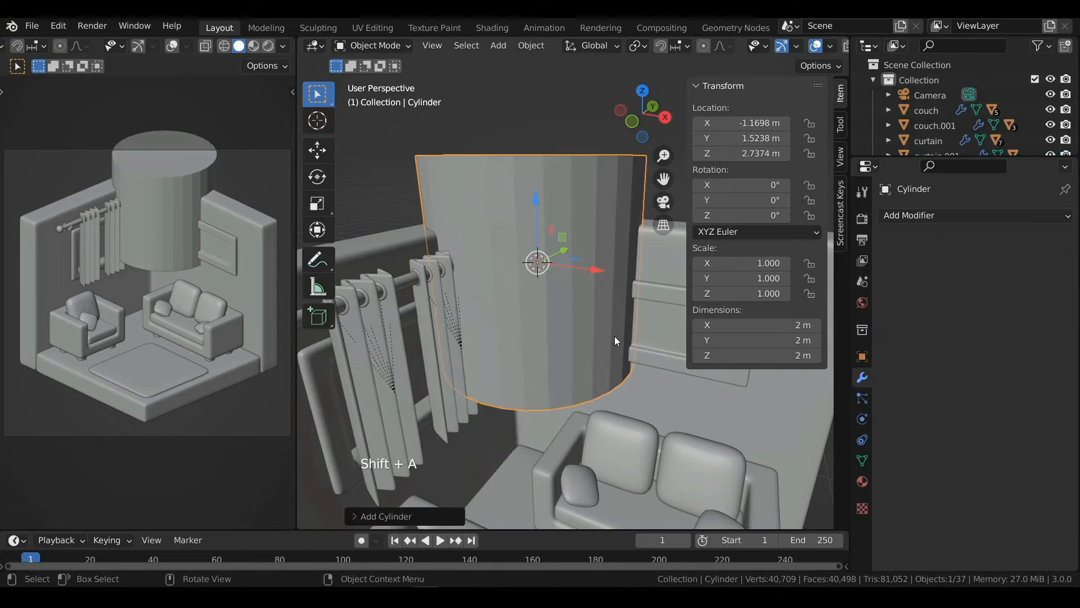
click(374, 516)
click(470, 337)
text(8)
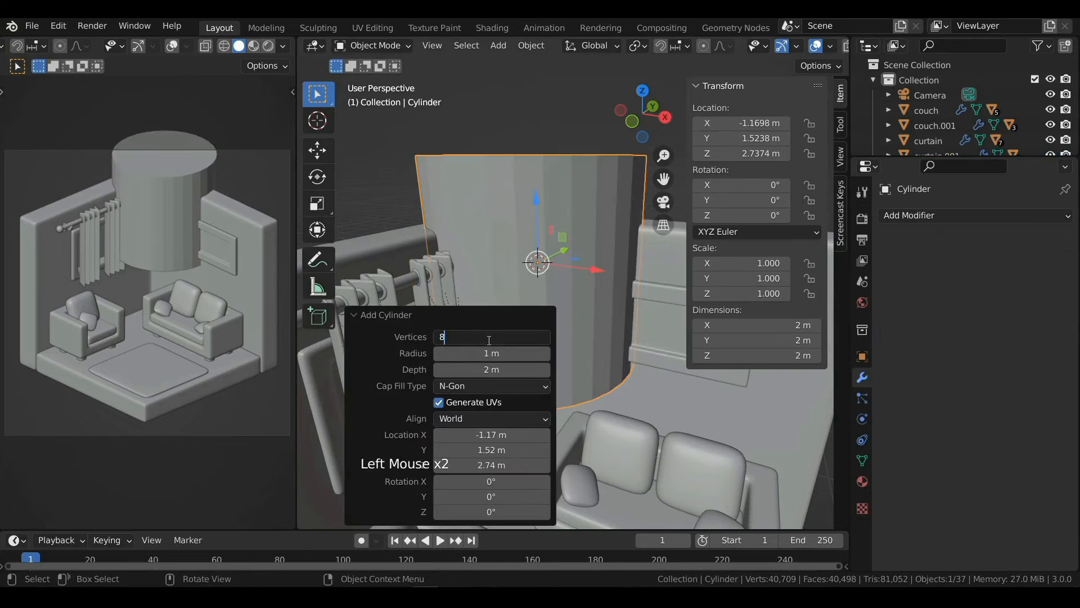
key(Return)
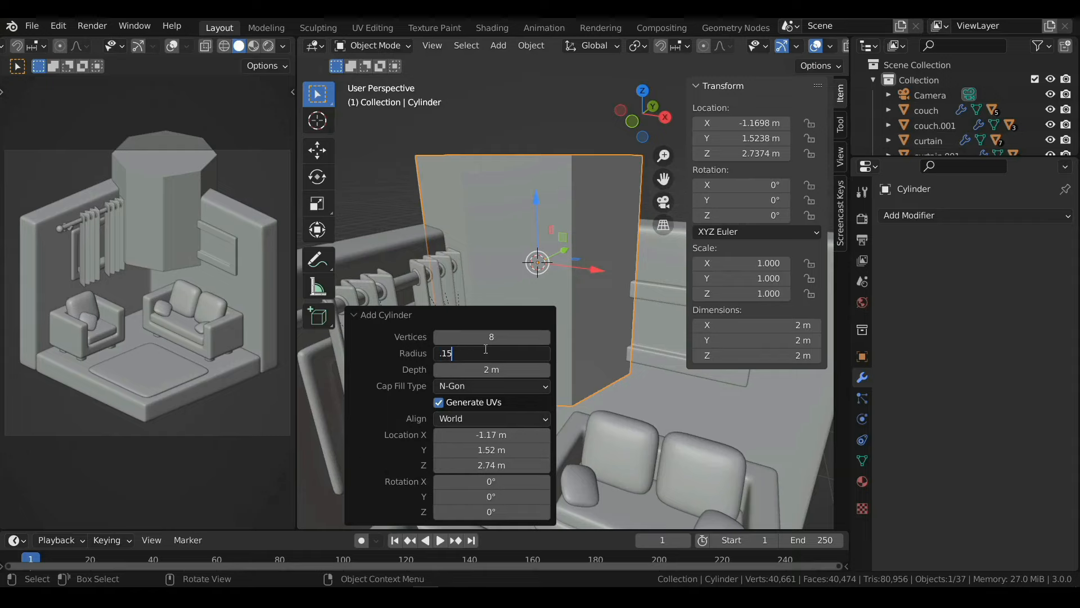
Step: Set the new cylinder's radius to 0.15 m, depth to 0.1 m and X rotation to 90°
click(486, 349)
text(.15)
key(Return)
click(491, 365)
text(.1)
key(Return)
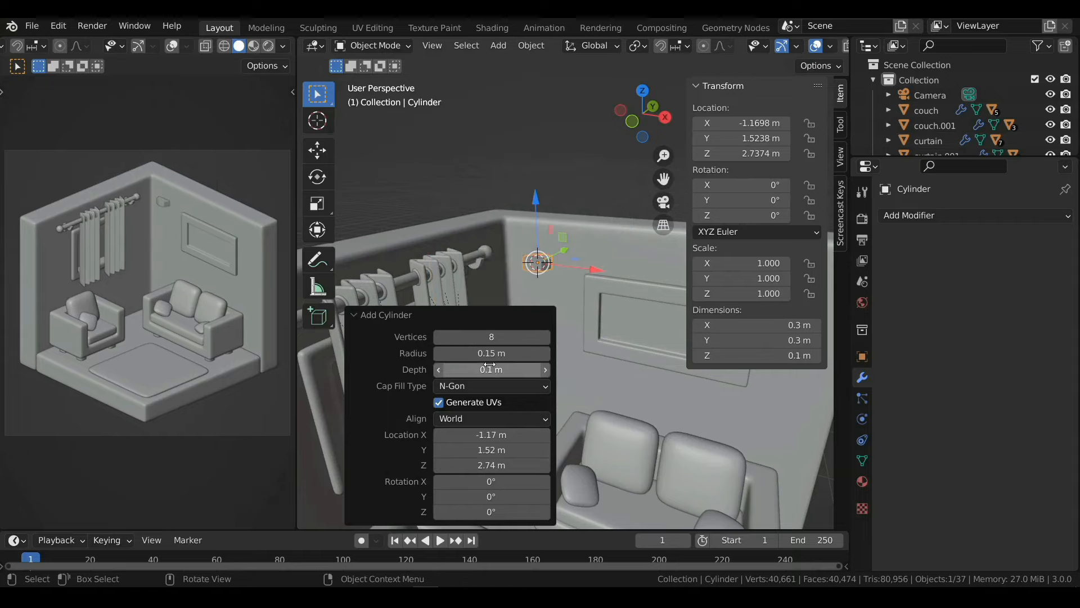
click(474, 481)
key(Return)
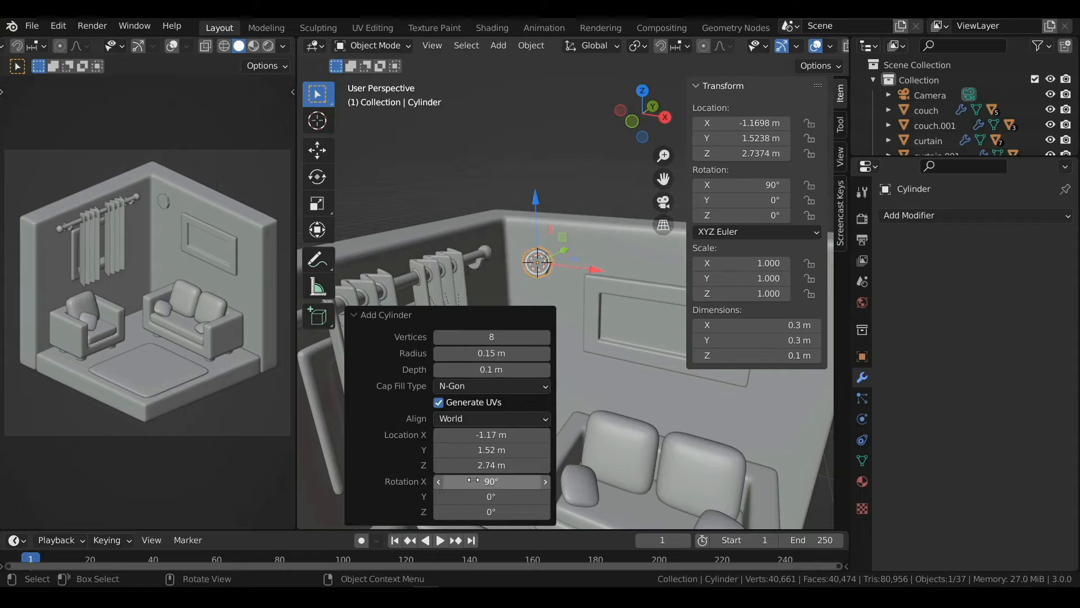
click(399, 323)
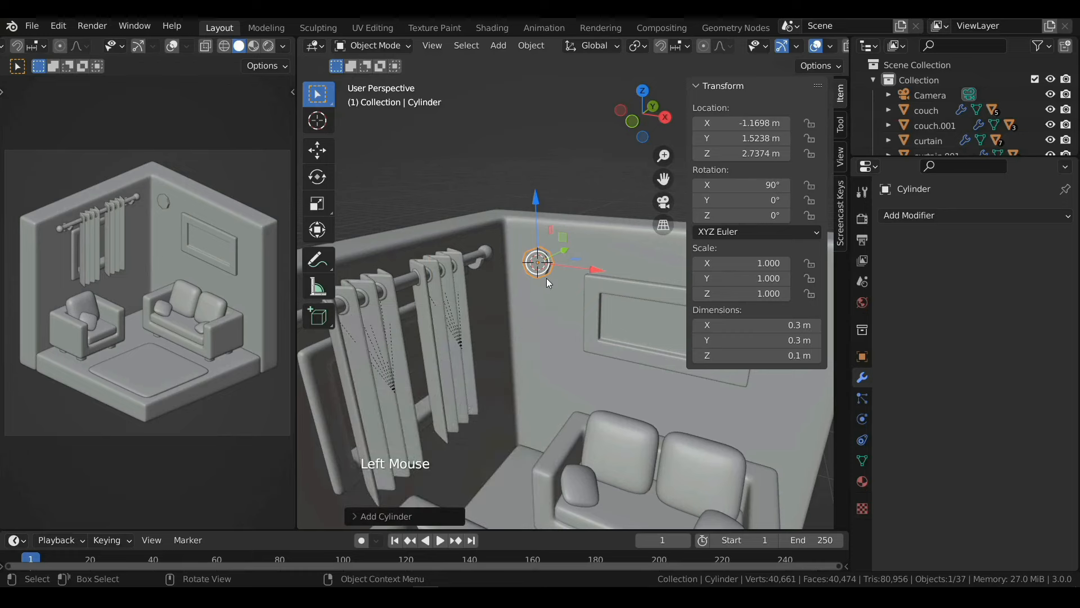
Step: Give the cylinder a level 2 Subdivision Surface modifier and isolate it in local view
scroll(548, 278, up, 2)
middle_drag(578, 261, 566, 285)
key(ctrl+2)
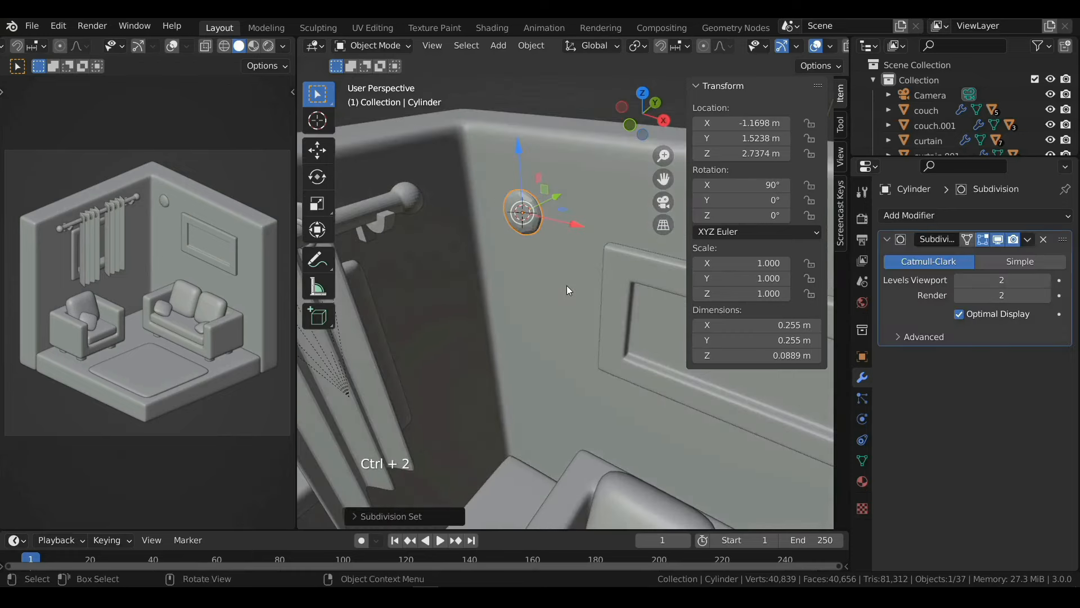
key(KP_Divide)
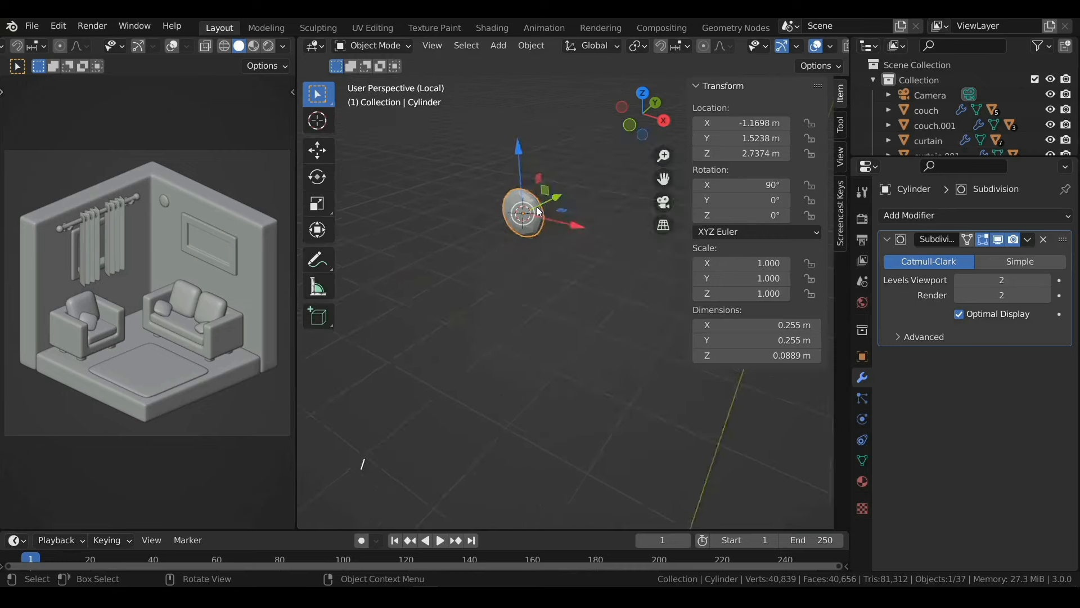
Step: In Edit Mode, delete the cylinder's back face that lies against the wall
scroll(585, 271, down, 2)
middle_drag(585, 272, 439, 254)
key(Tab)
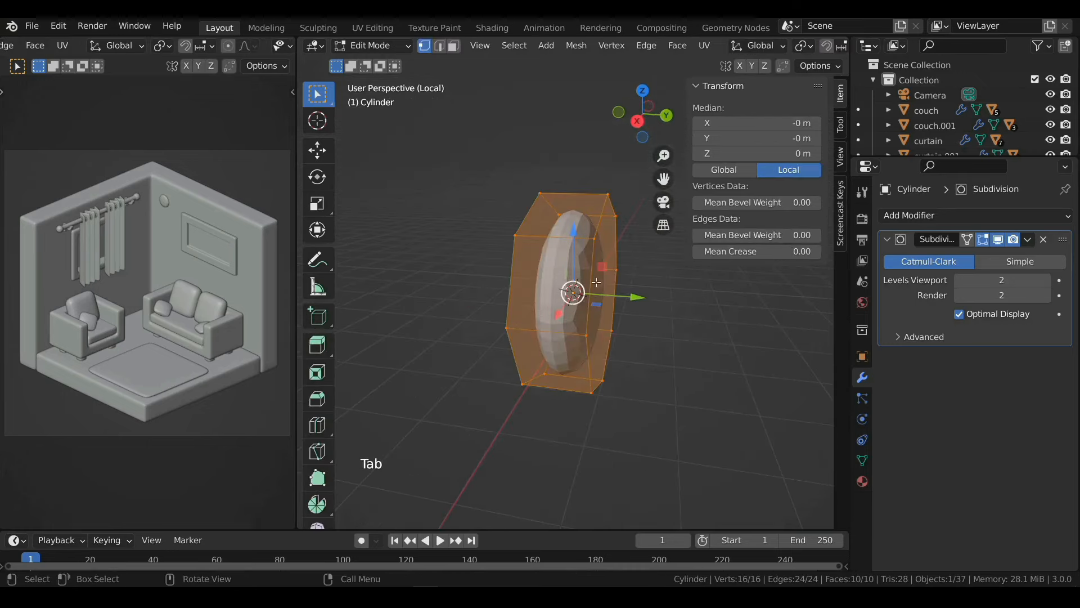
key(3)
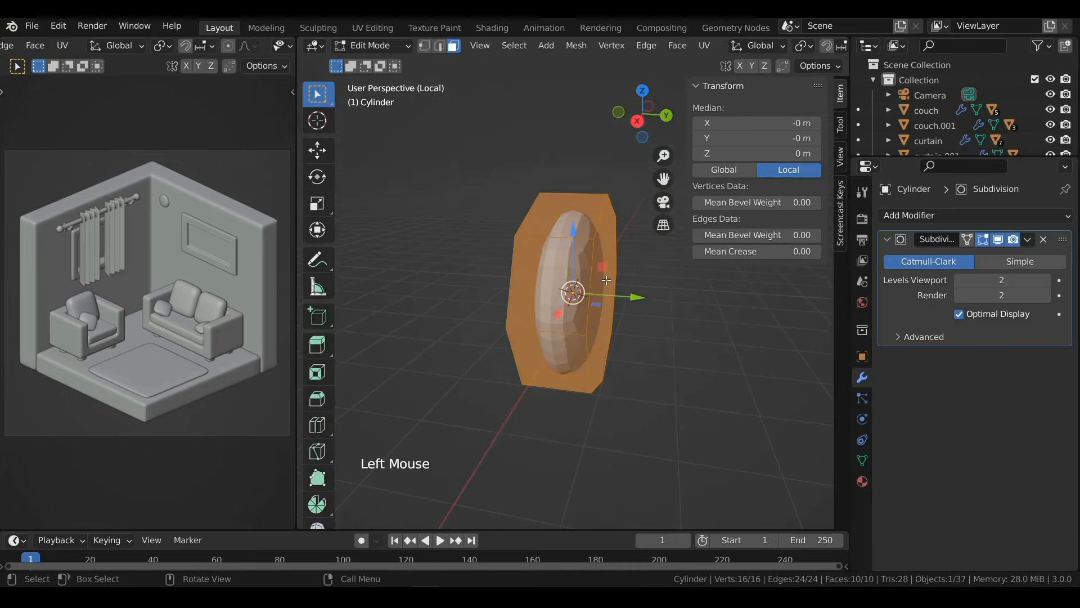
click(606, 280)
mouse_move(606, 280)
middle_down()
mouse_move(582, 285)
mouse_move(598, 288)
middle_up()
key(x)
click(582, 284)
Step: Add a loop cut around the cylinder's side and slide it close to the front face to sharpen that edge
scroll(598, 289, up, 2)
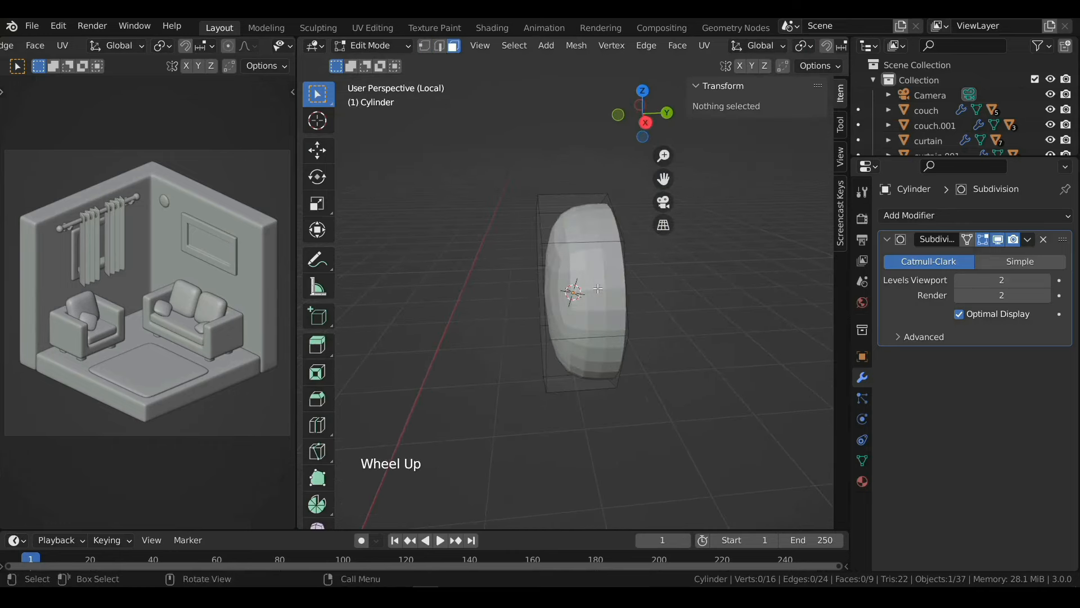
key(ctrl+r)
click(585, 246)
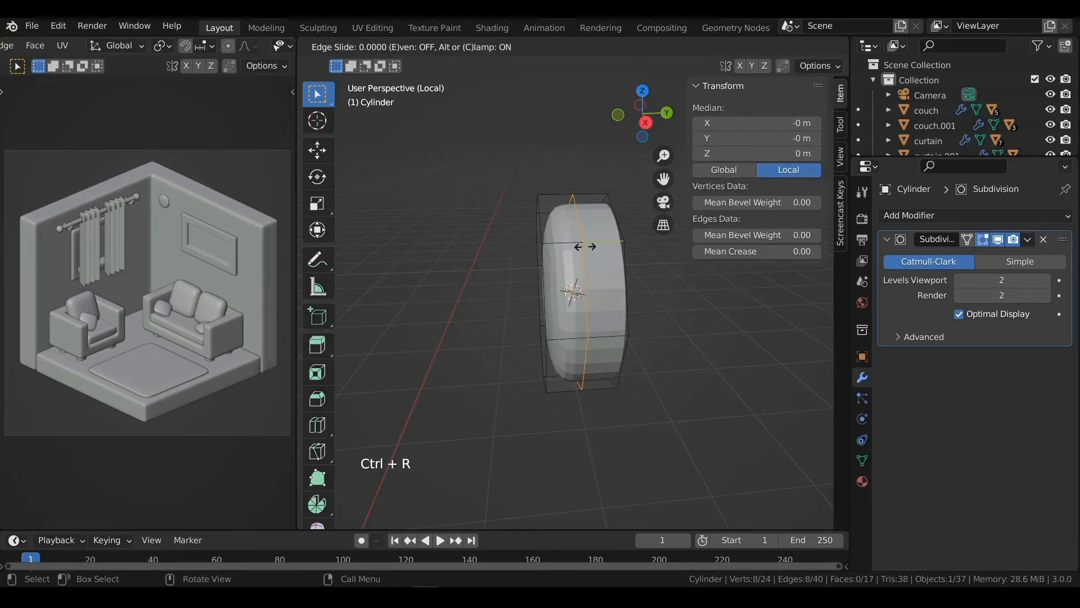
click(557, 246)
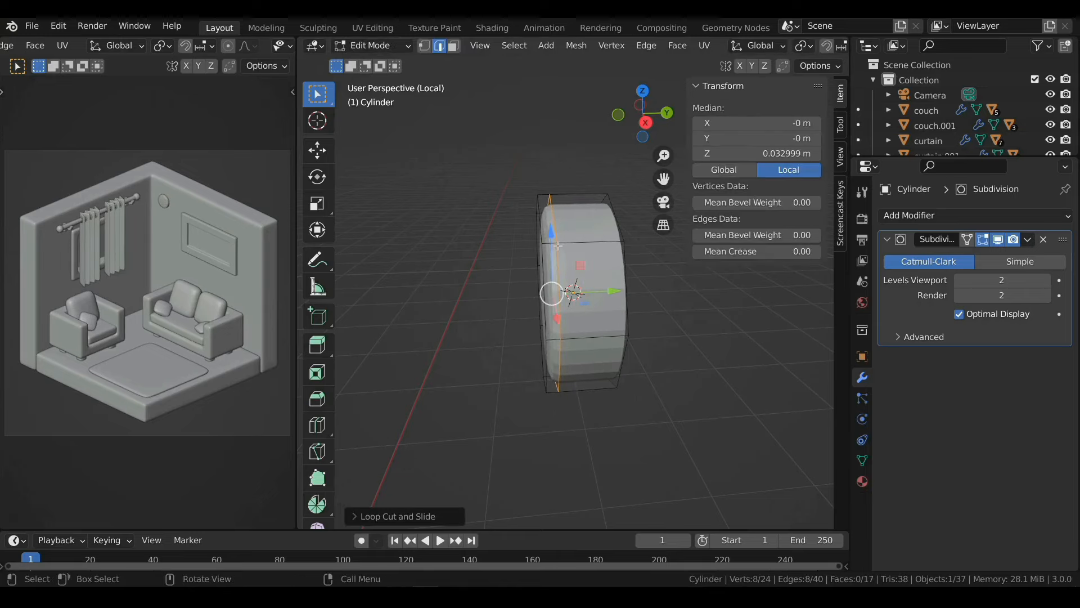
Step: Inset the front face slightly, and inset it again down to a small face at the center
key(3)
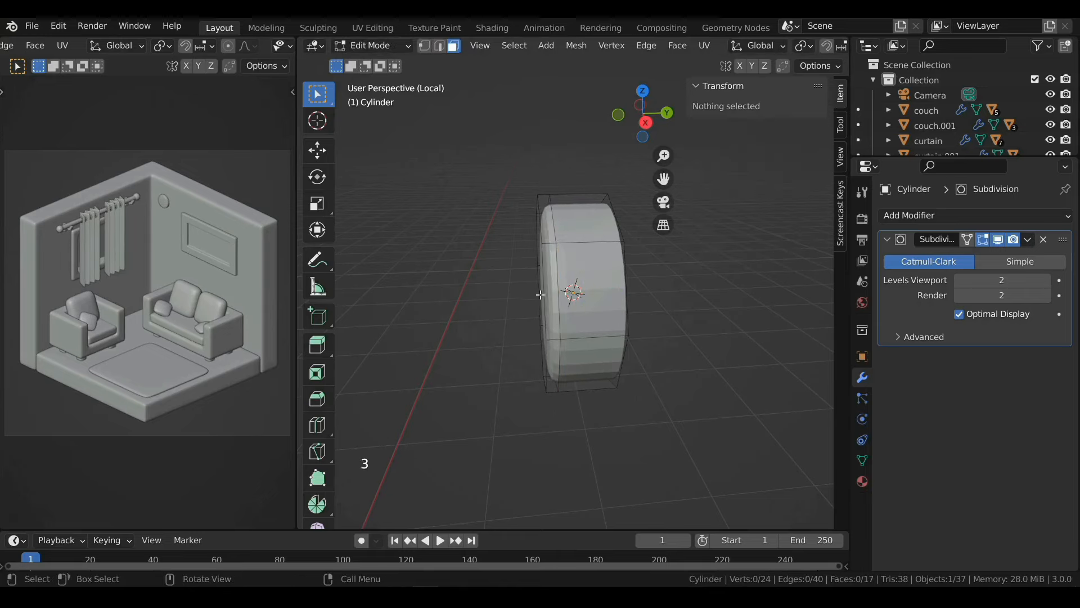
middle_drag(540, 294, 570, 289)
click(580, 286)
key(i)
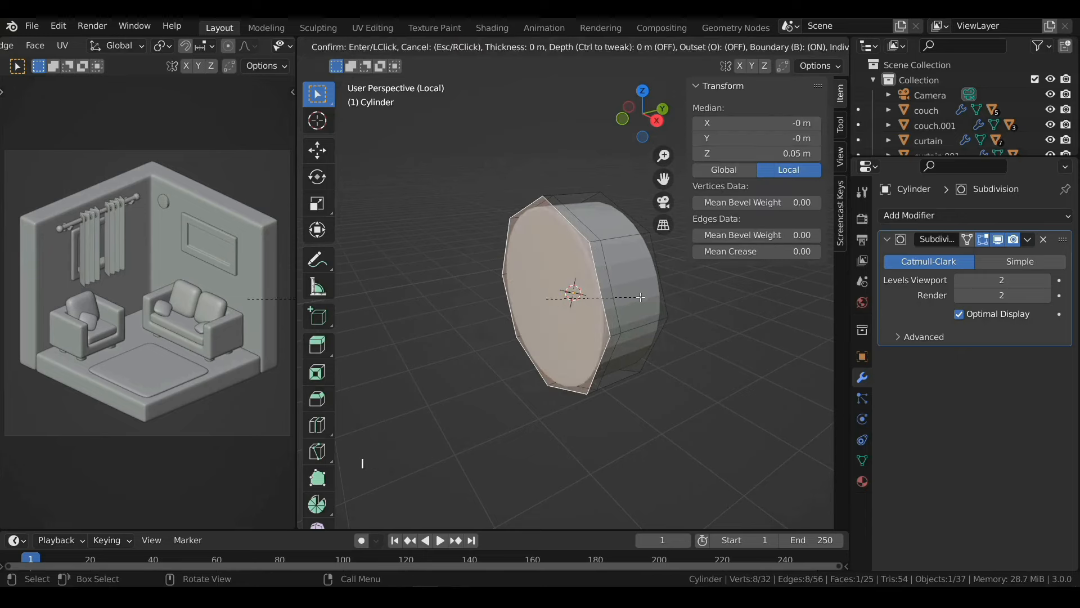
click(624, 292)
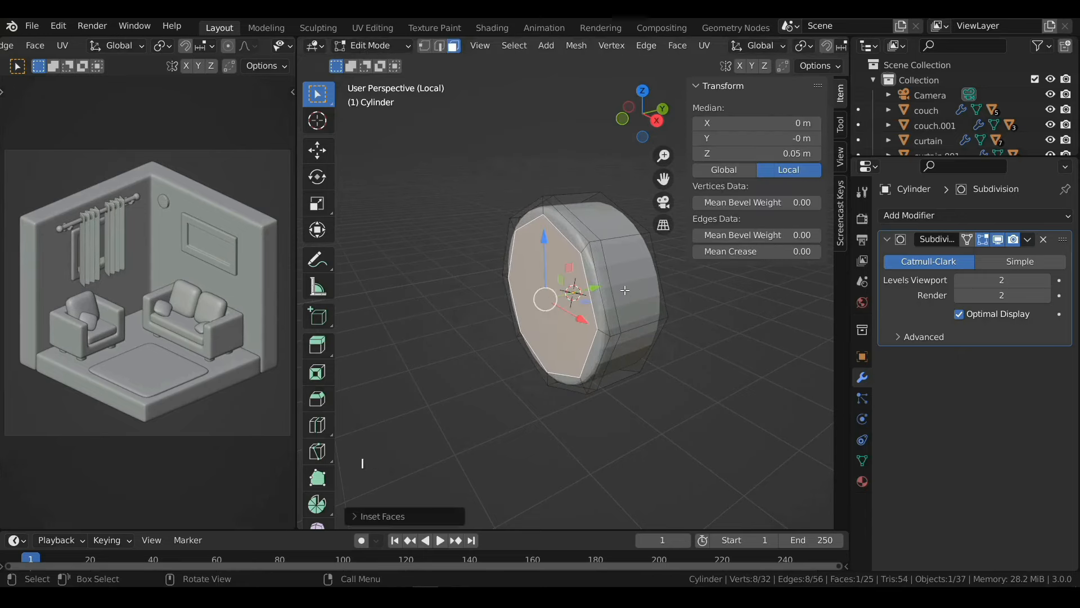
scroll(593, 297, up, 2)
key(i)
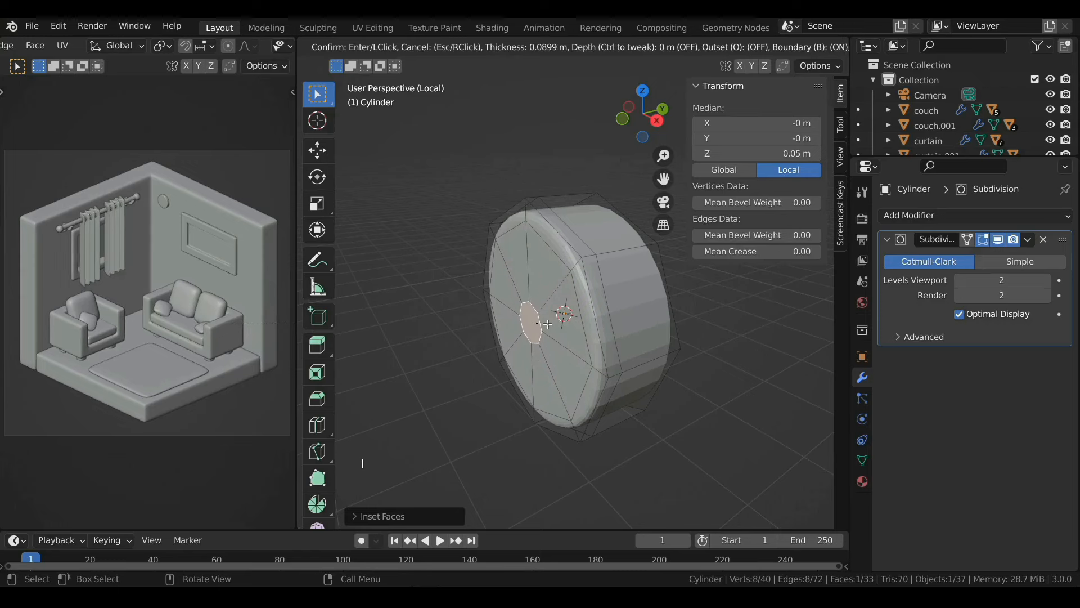
click(567, 320)
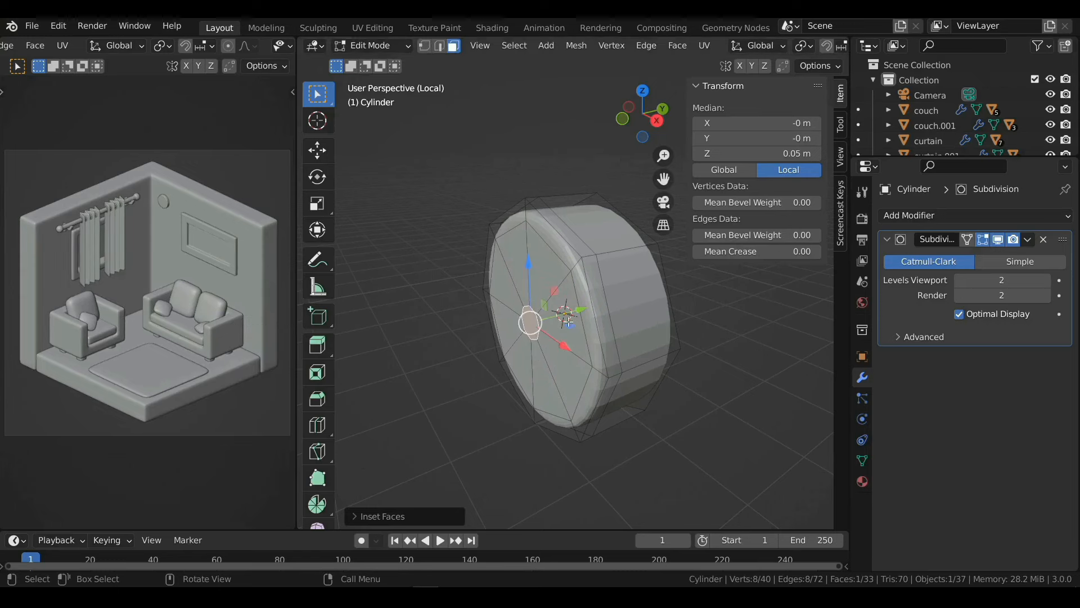
Step: In right view, extrude the small central face outward twice, a short support segment and a longer arm, about 0.17 m in total
click(656, 120)
scroll(513, 313, up, 2)
shift+middle_drag(513, 313, 593, 291)
key(e)
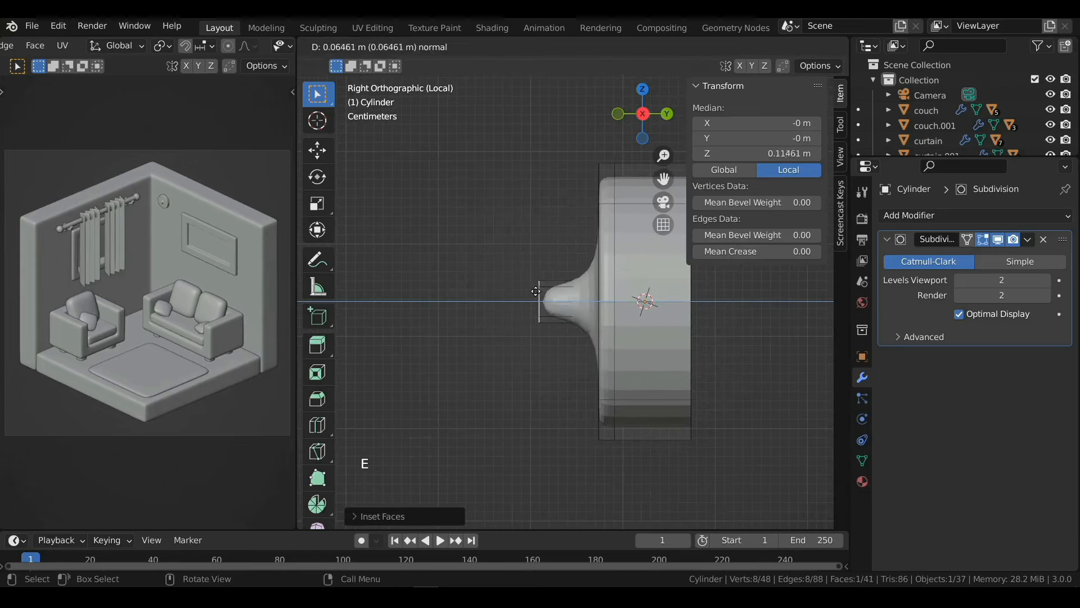
key(e)
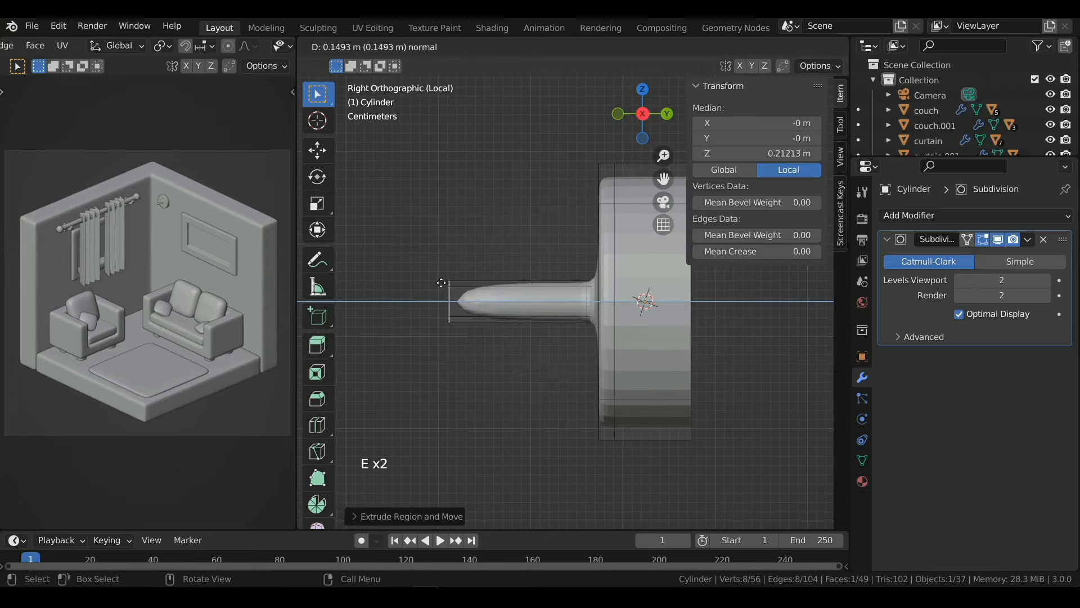
click(434, 276)
Step: Extend the arm from its end face with three extrusions to the cursor, curving it outward and downward
scroll(435, 276, down, 2)
shift+middle_drag(362, 248, 516, 291)
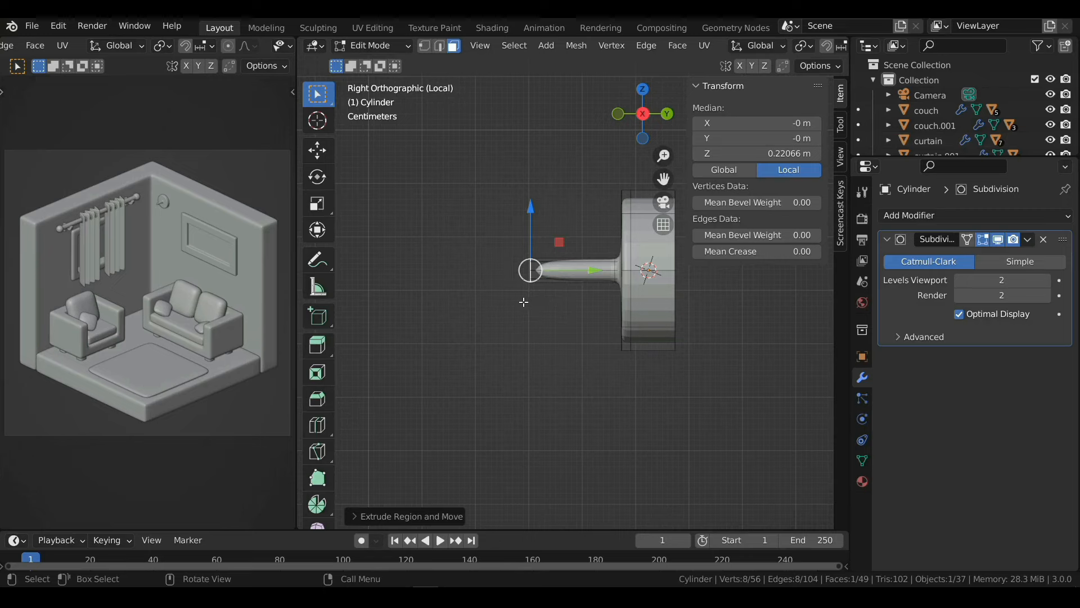
key(ctrl)
ctrl+right_click(480, 303)
ctrl+right_click(467, 346)
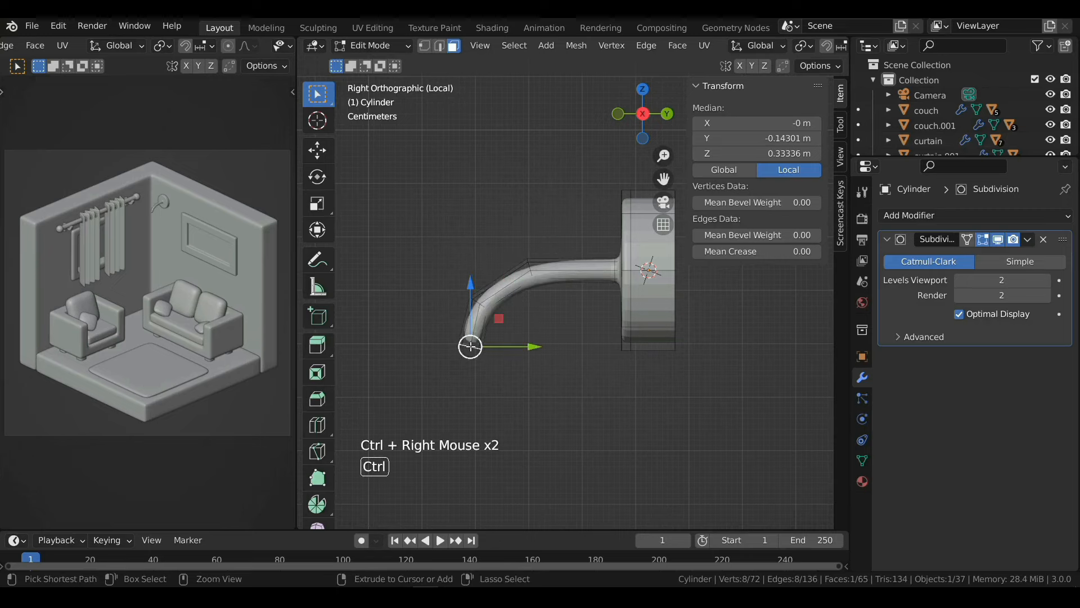
ctrl+right_click(467, 379)
scroll(552, 358, up, 1)
shift+middle_drag(551, 358, 552, 321)
scroll(550, 325, up, 1)
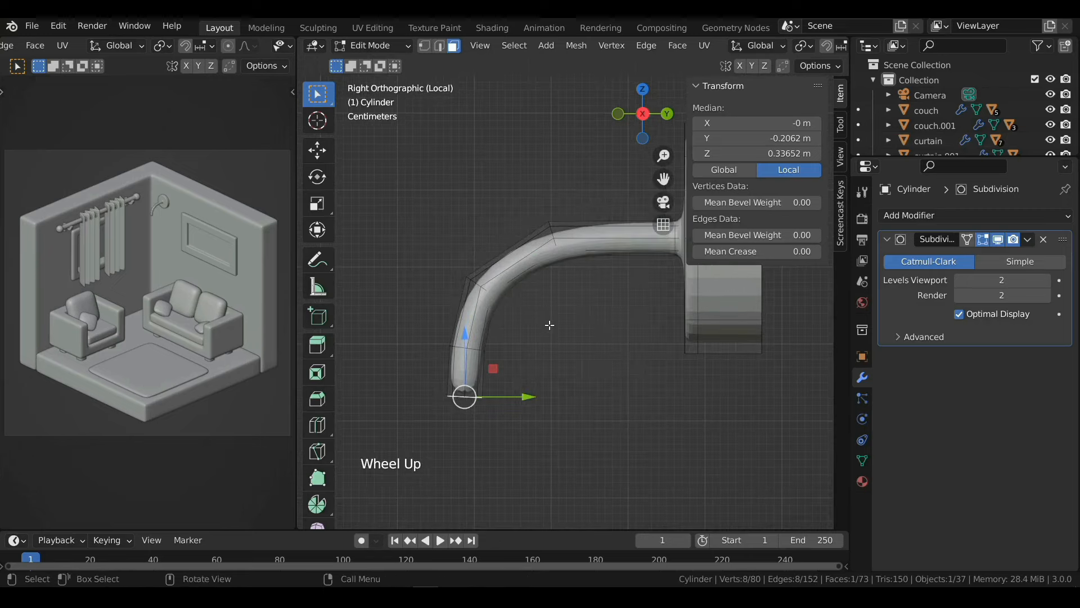
Step: With X-ray on, reposition the arm's vertex loops to smooth its bend, and return to Object Mode with X-ray off
key(alt+z)
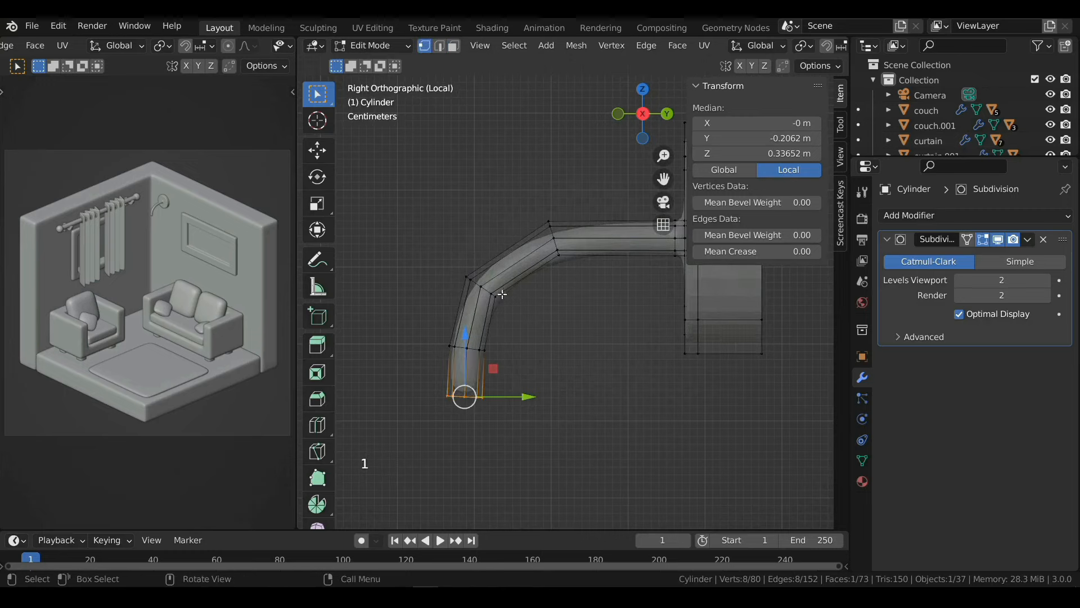
drag(455, 256, 529, 315)
drag(481, 286, 489, 272)
drag(537, 197, 583, 295)
drag(554, 239, 562, 233)
drag(512, 316, 458, 326)
drag(508, 366, 457, 390)
drag(521, 334, 448, 233)
drag(489, 271, 499, 267)
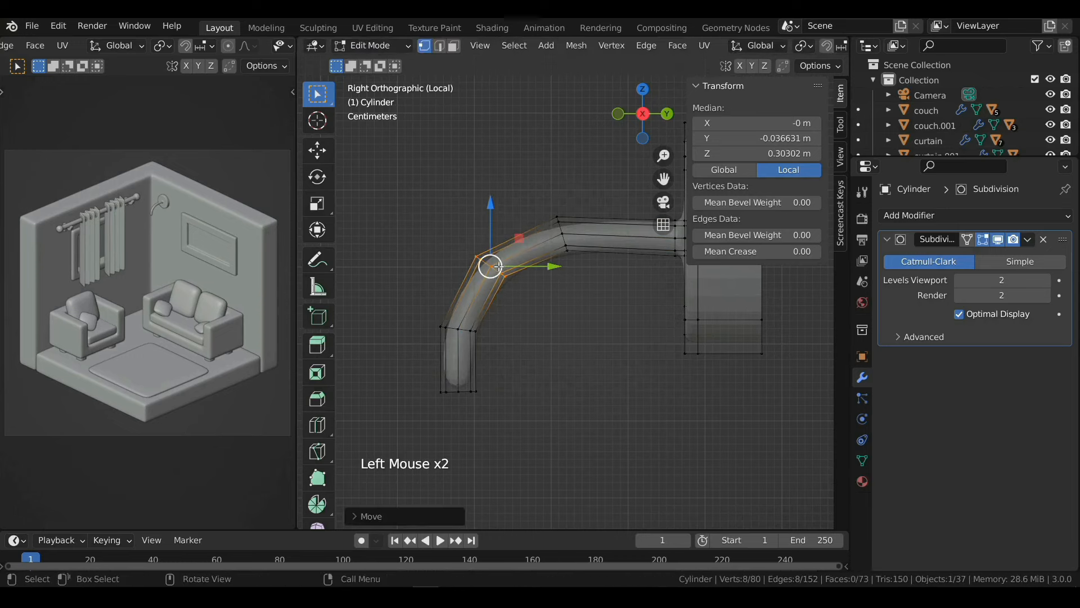
key(alt+z)
middle_drag(506, 277, 577, 332)
key(Tab)
scroll(543, 310, down, 2)
scroll(535, 304, up, 2)
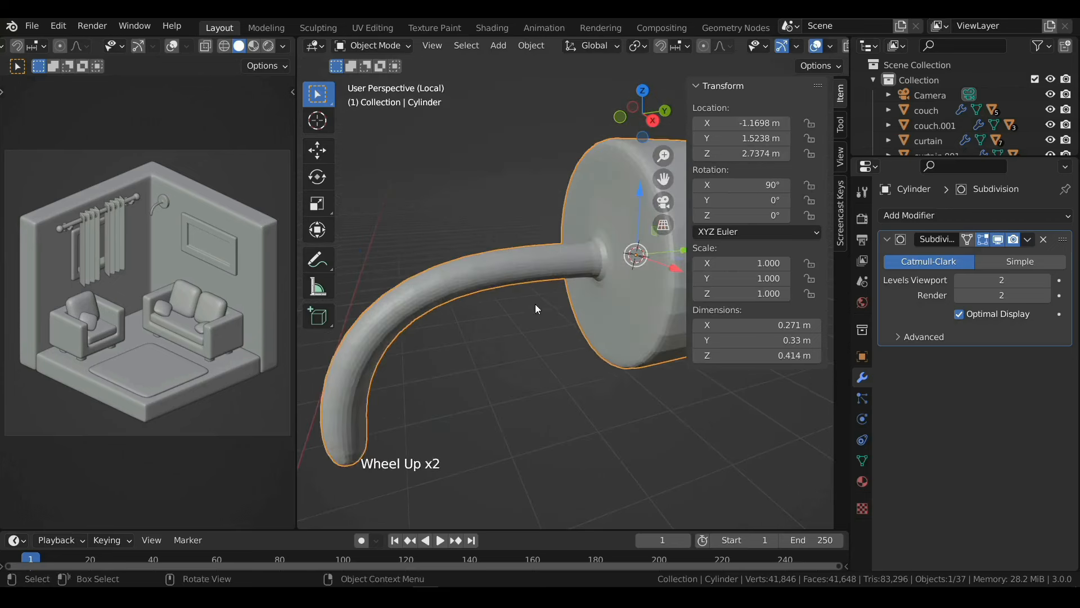
Step: Add a loop cut around the arm on the wall plate's front face and slide it close to the arm's base
key(Tab)
key(ctrl+r)
click(610, 242)
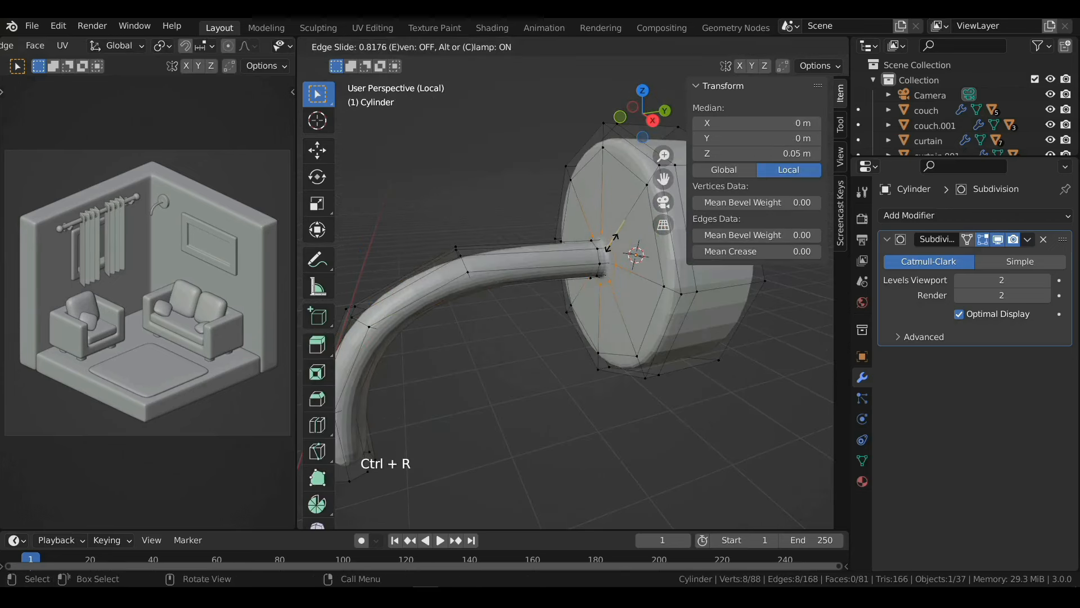
click(612, 242)
key(Tab)
scroll(611, 264, down, 2)
middle_drag(610, 294, 585, 287)
Step: Extrude the end face of the curved arm in place and scale it up to more than twice its size
key(Tab)
shift+middle_drag(468, 345, 513, 280)
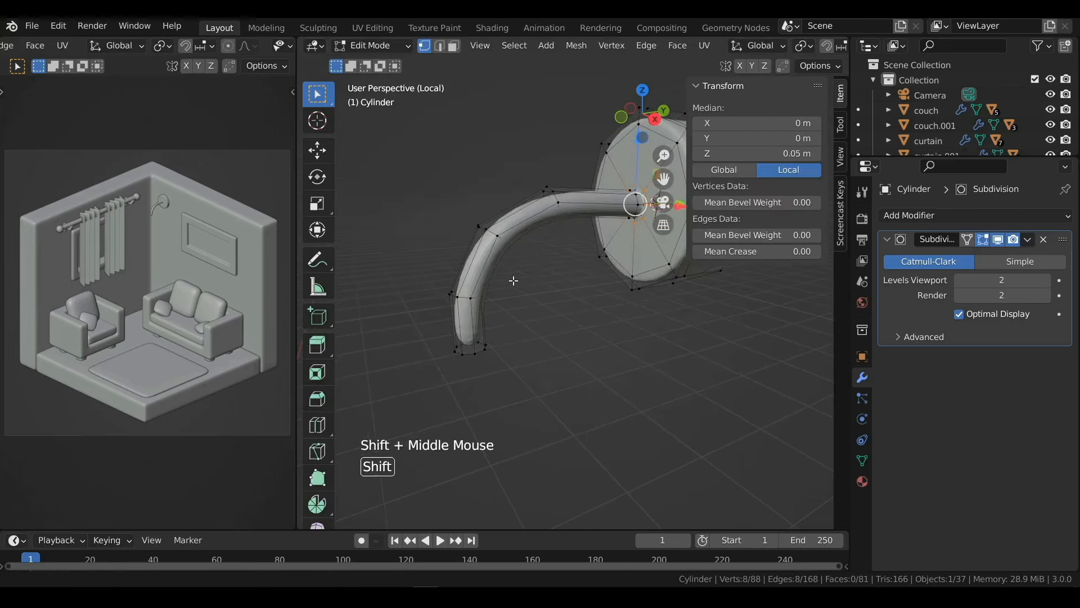
key(3)
mouse_move(477, 361)
middle_down()
mouse_move(456, 312)
mouse_move(485, 344)
middle_up()
click(453, 311)
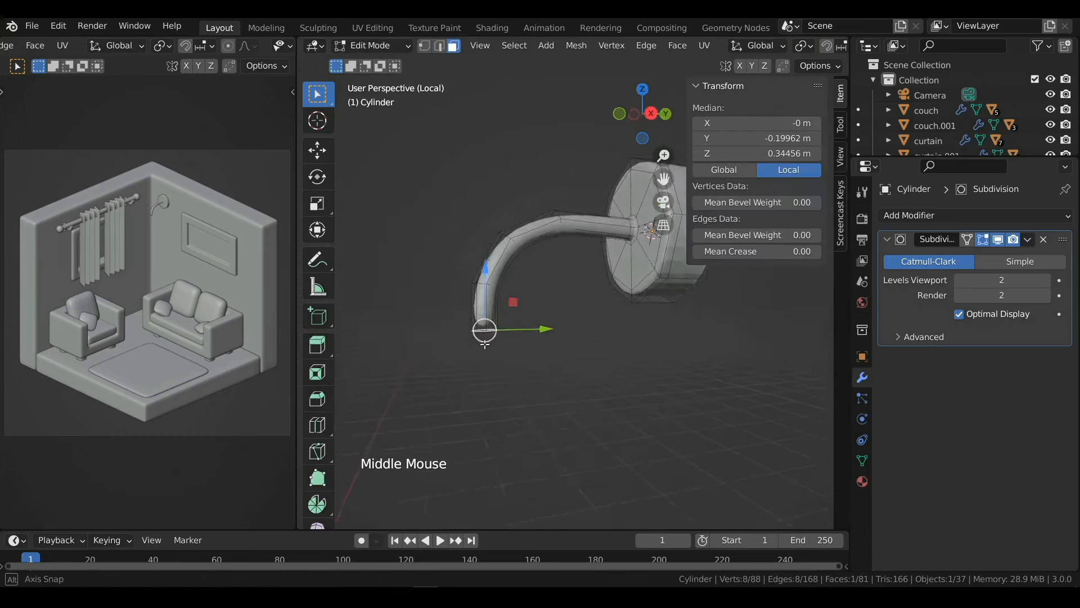
scroll(555, 322, up, 2)
key(e)
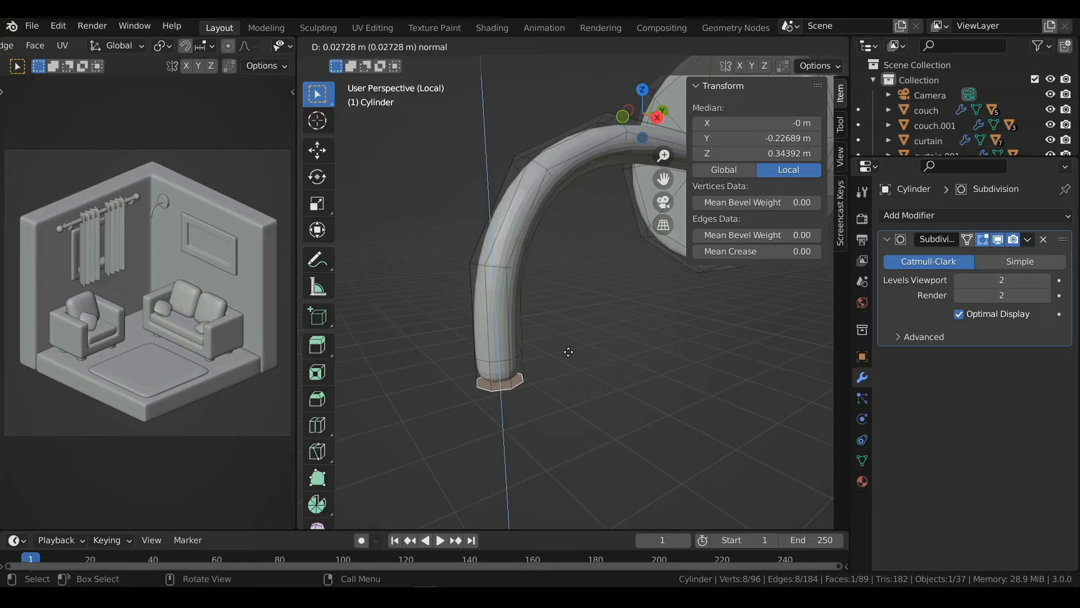
right_click(568, 351)
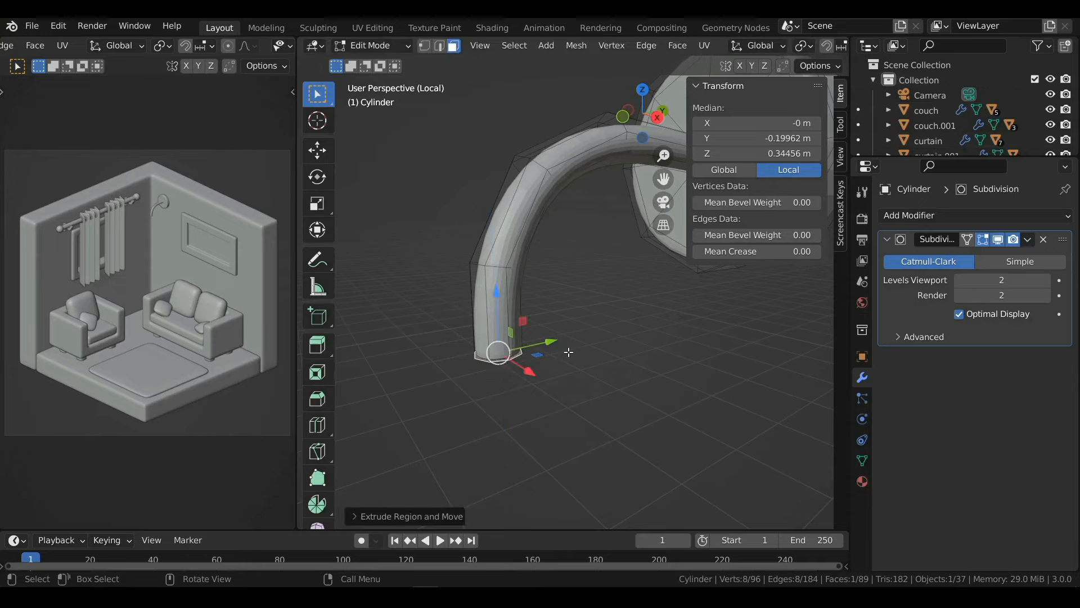
key(s)
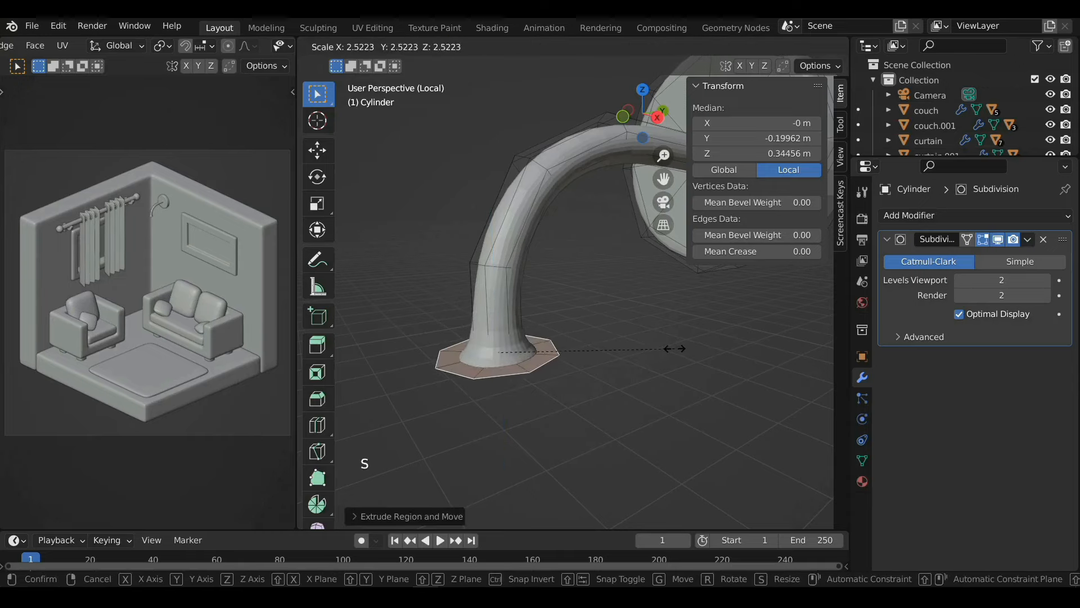
click(654, 349)
Step: Extrude the widened end face about 0.037 m downward to form a collar
key(e)
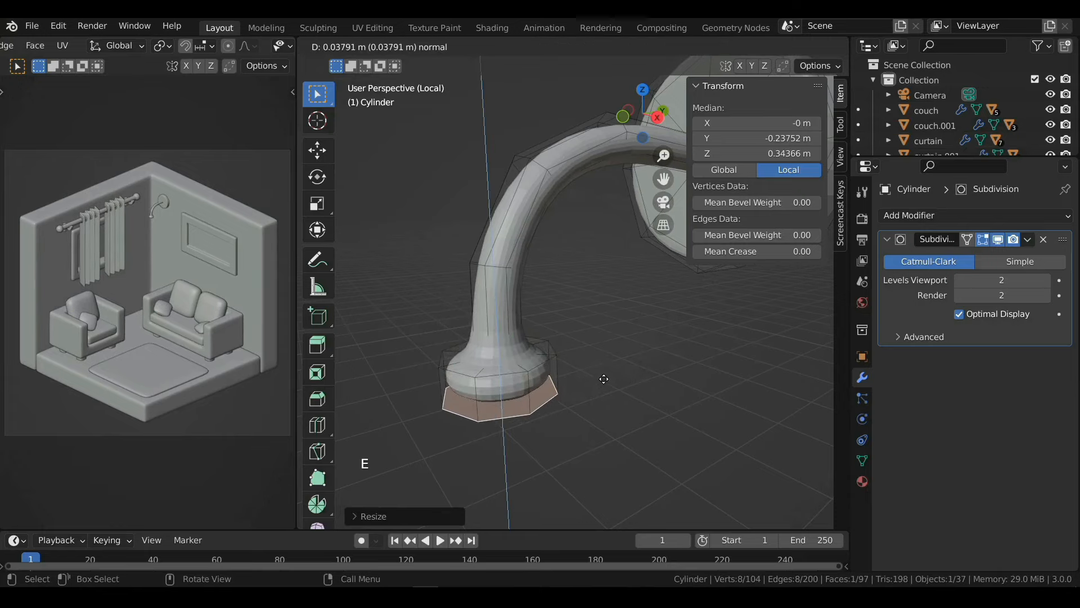
click(604, 379)
shift+middle_drag(579, 393, 590, 321)
Step: Extrude the collar's bottom face in place, scale it about 1.78 times, lower it about 0.036 m, and widen it further into a flared shade
key(e)
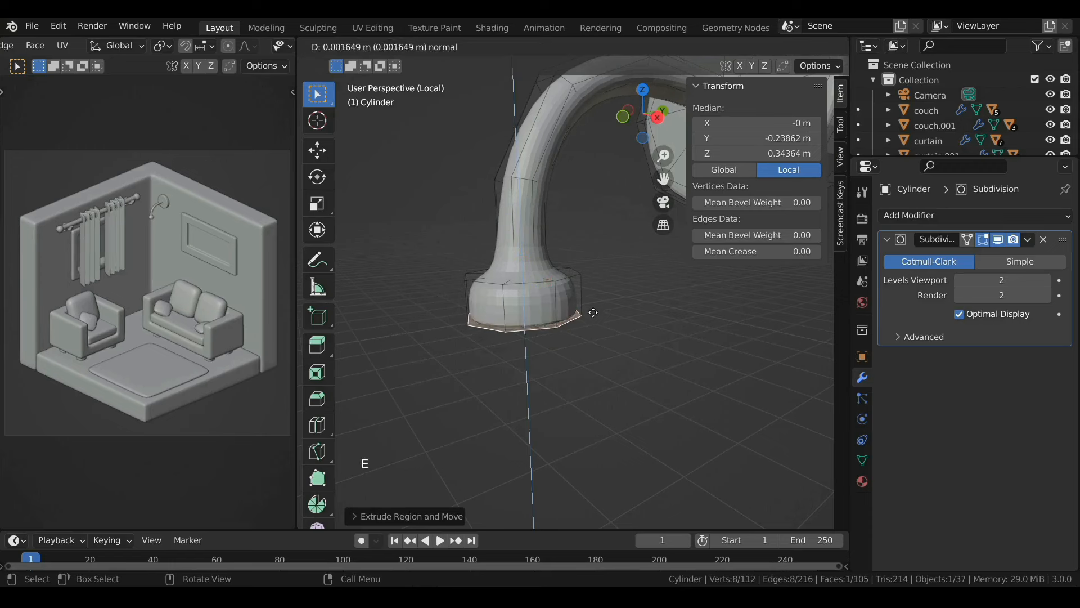
key(s)
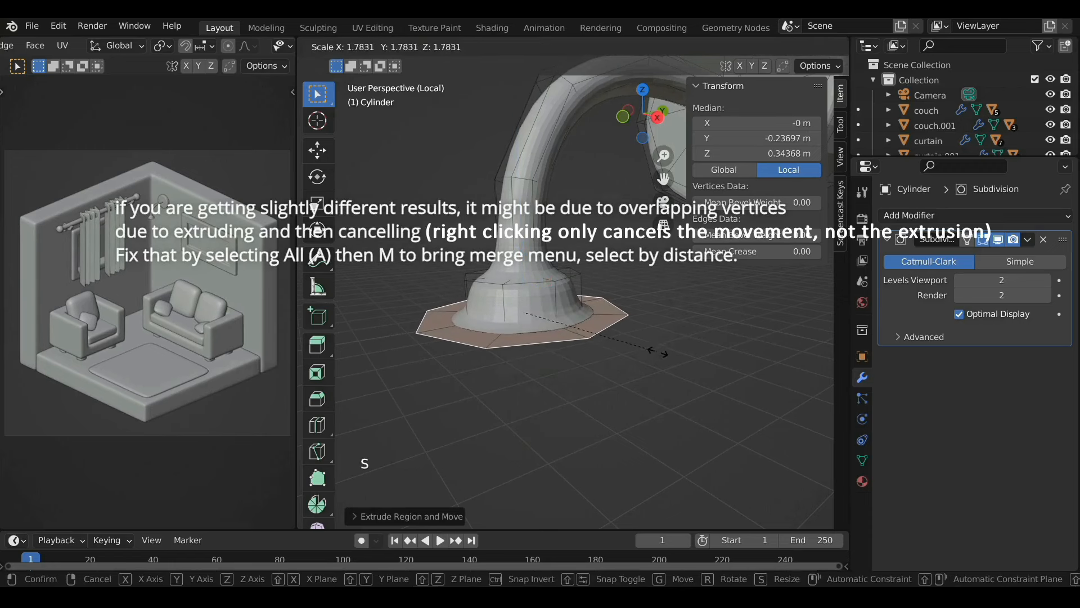
click(658, 352)
drag(527, 278, 526, 314)
key(s)
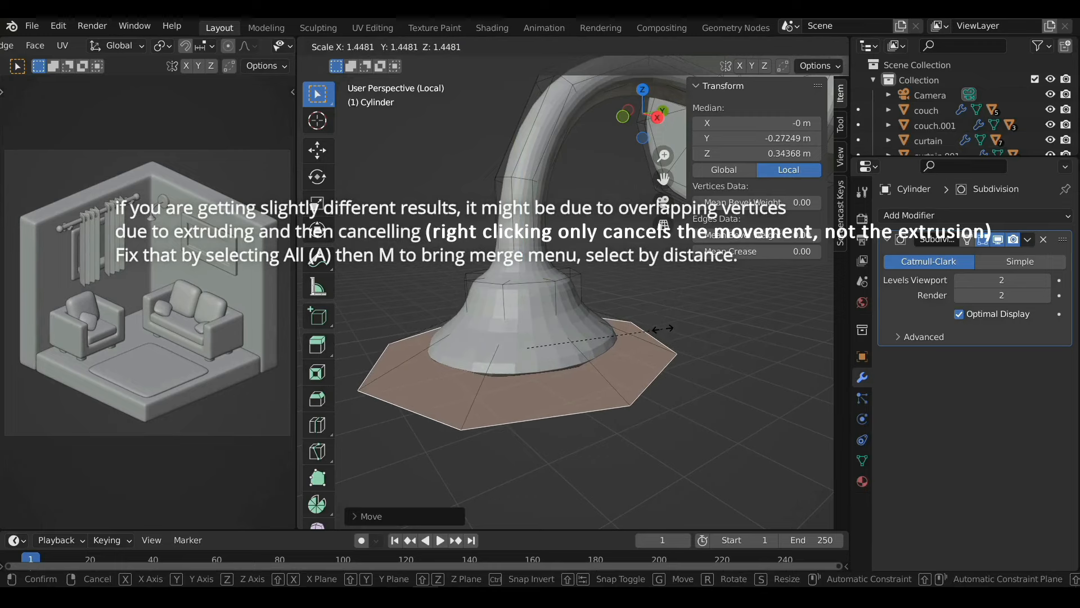
click(741, 349)
Step: Inset the shade's bottom face slightly, then raise and shrink the inner face to hollow out the shade
key(i)
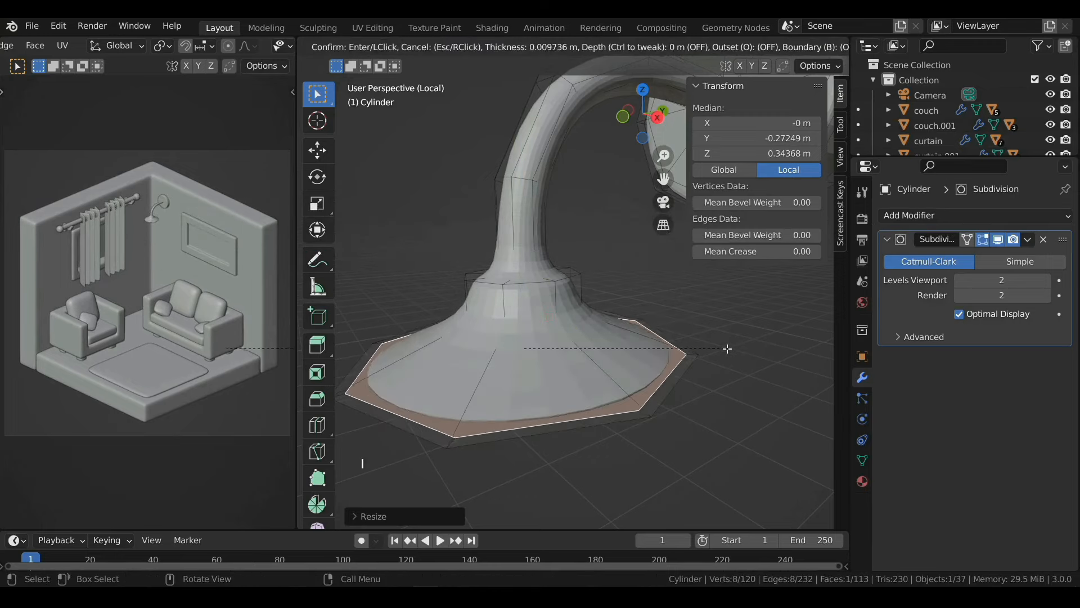
click(723, 345)
middle_drag(724, 344, 643, 318)
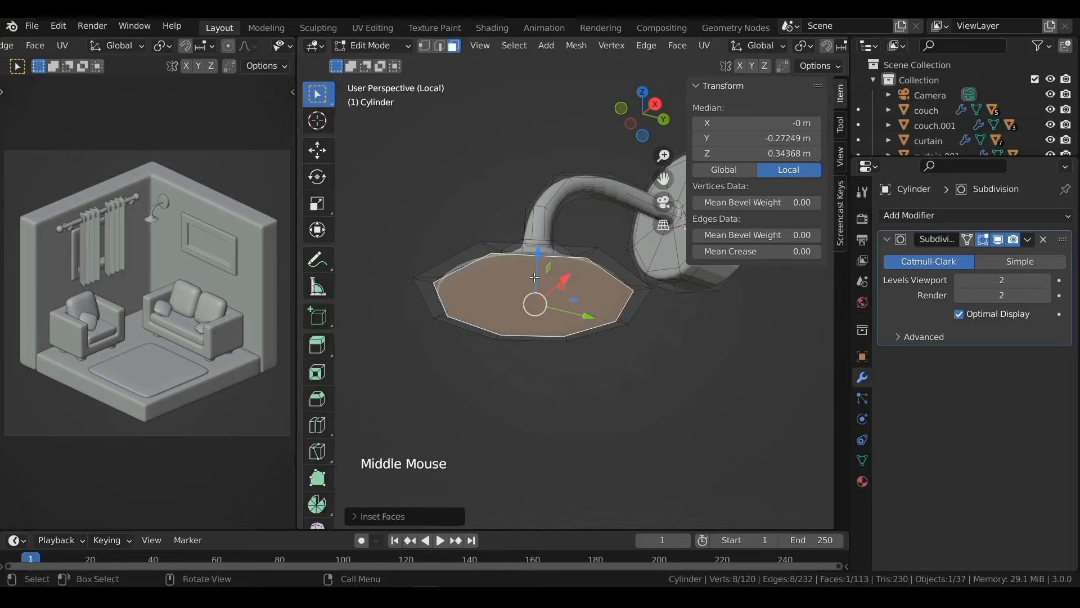
drag(538, 261, 536, 245)
key(s)
click(577, 285)
middle_drag(534, 249, 534, 276)
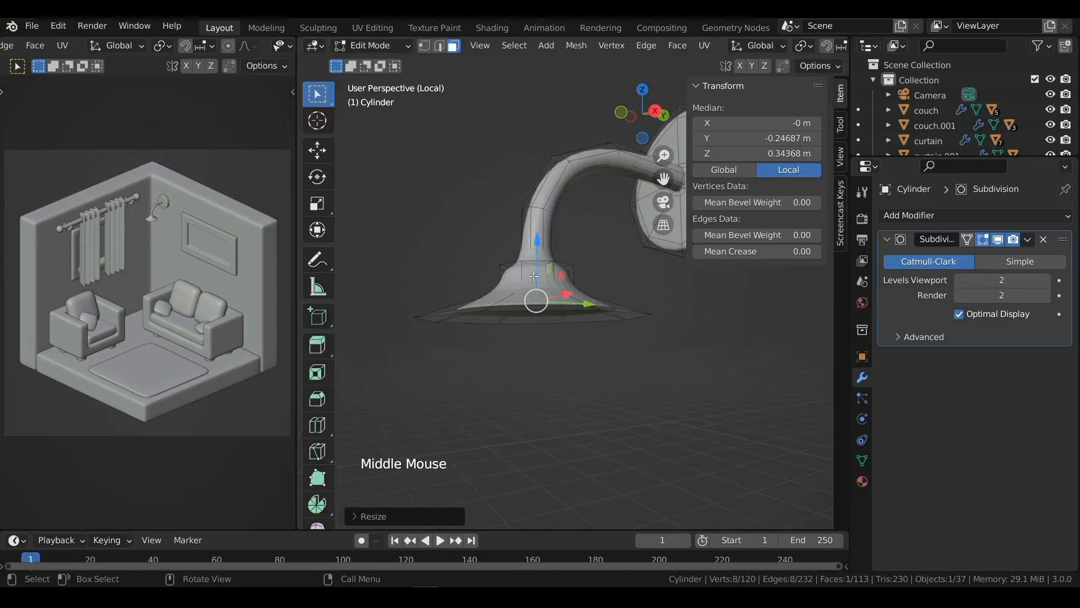
drag(535, 260, 535, 275)
mouse_move(535, 276)
middle_down()
mouse_move(545, 357)
mouse_move(548, 279)
middle_up()
Step: Snap the 3D cursor to the shade's selected inner face and add a UV sphere there in Object Mode
key(shift+s)
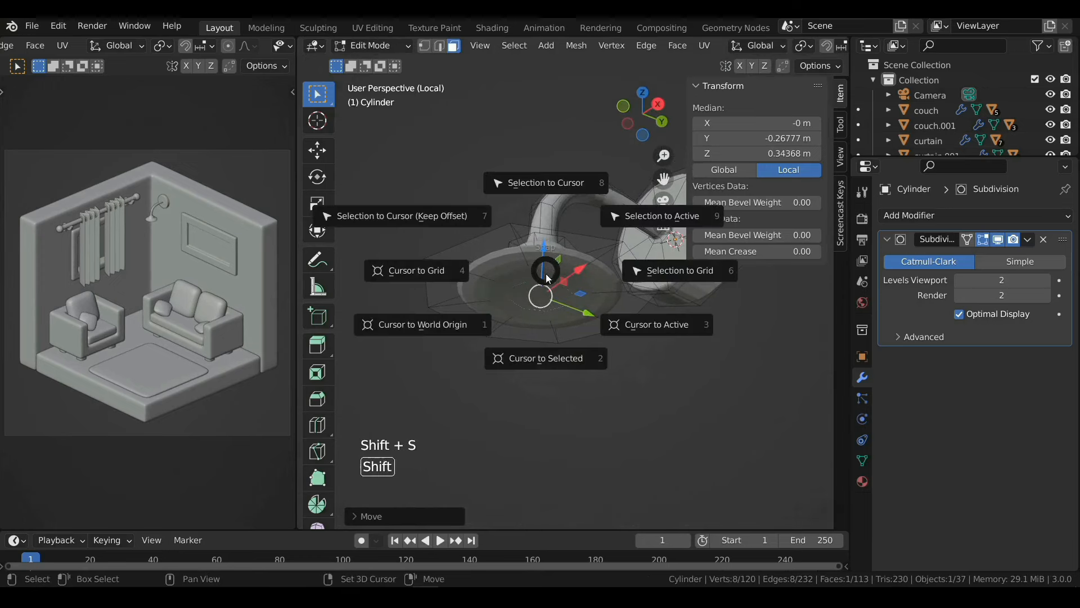
click(545, 358)
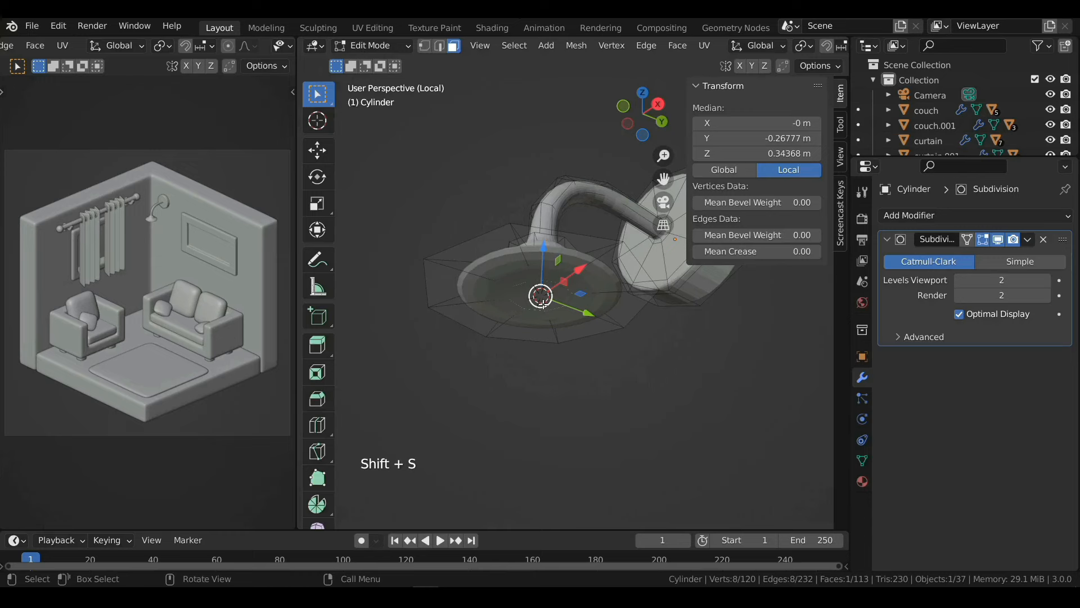
key(Tab)
scroll(552, 358, down, 2)
scroll(552, 358, up, 2)
key(shift+a)
mouse_move(563, 279)
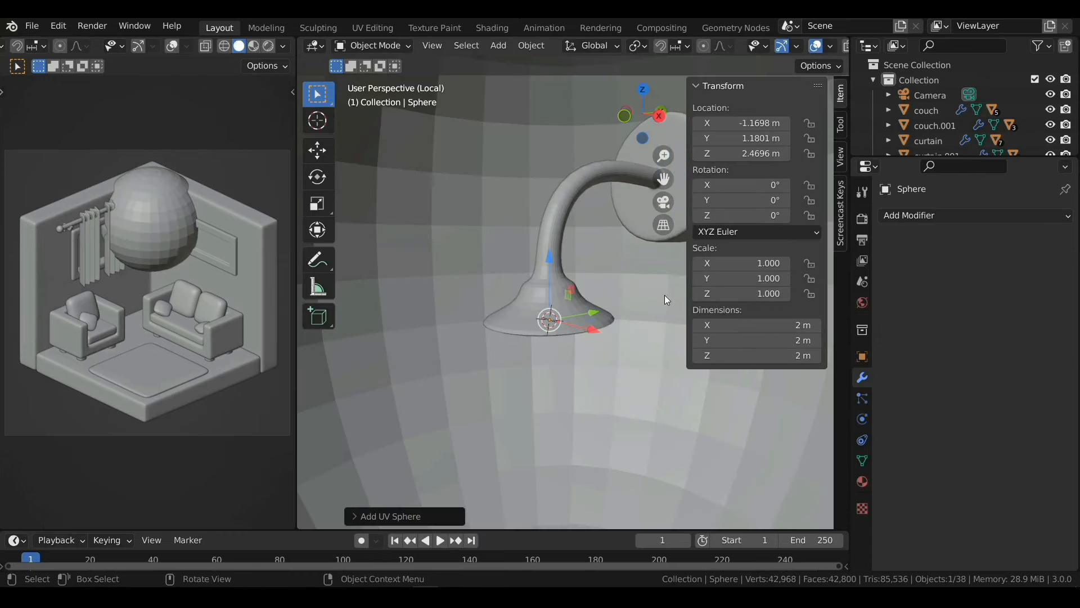
Step: Scale the sphere to about 0.285 m across, lower it about 0.1 m under the shade as a bulb, and shade it smooth
key(s)
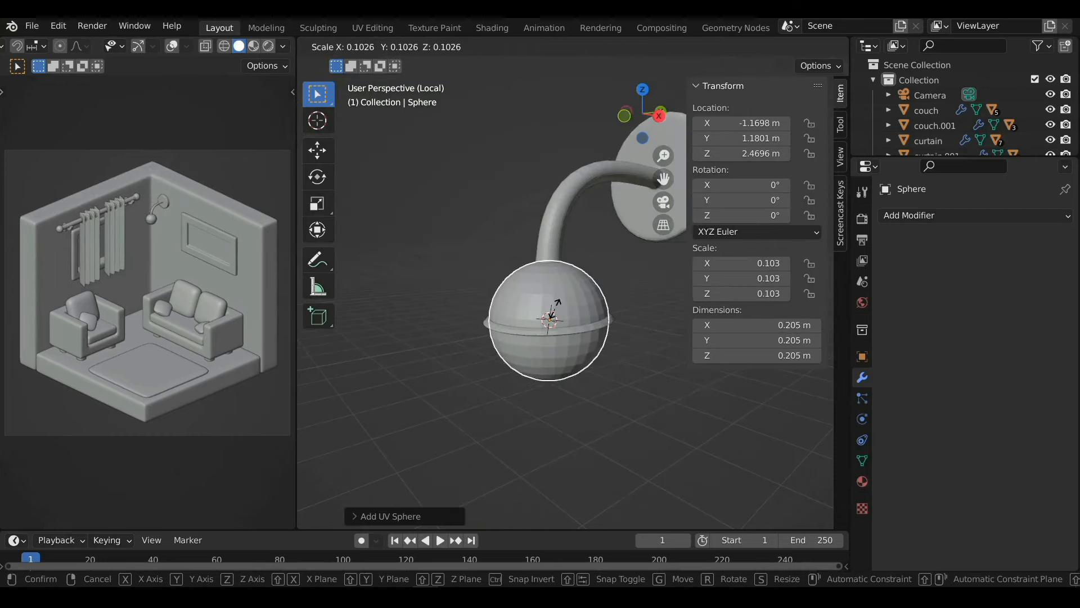
click(608, 299)
drag(552, 268, 586, 352)
key(s)
click(615, 297)
key(s)
click(588, 296)
right_click(586, 352)
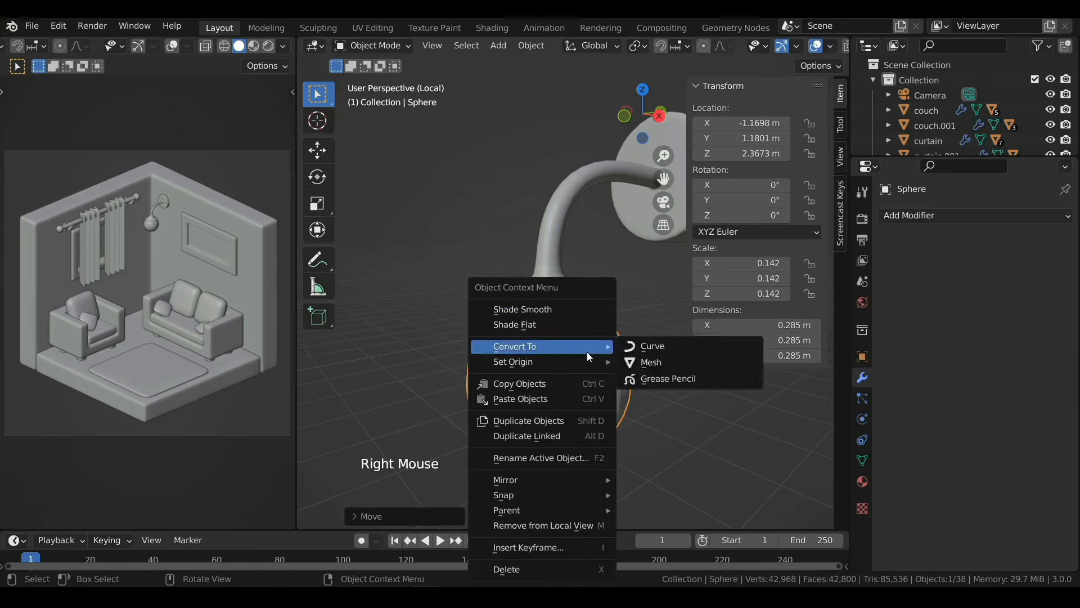
click(583, 310)
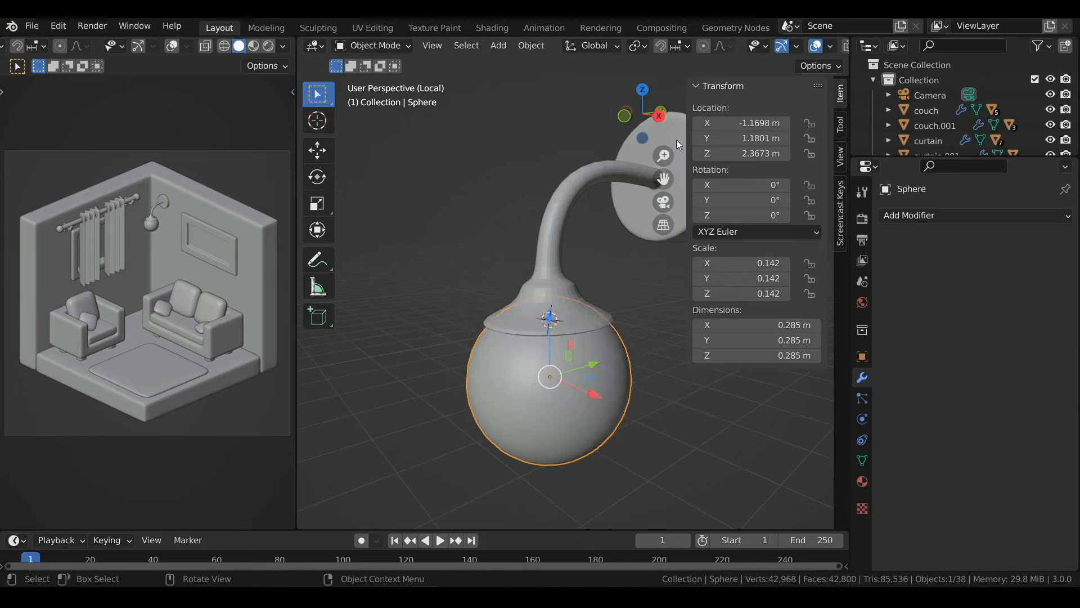
Step: In right view, edit fixture and bulb together, raising the bulb and shade and shifting them with the lower arm vertices toward the wall
click(659, 116)
scroll(582, 220, down, 2)
shift+middle_drag(582, 220, 563, 225)
scroll(569, 228, up, 1)
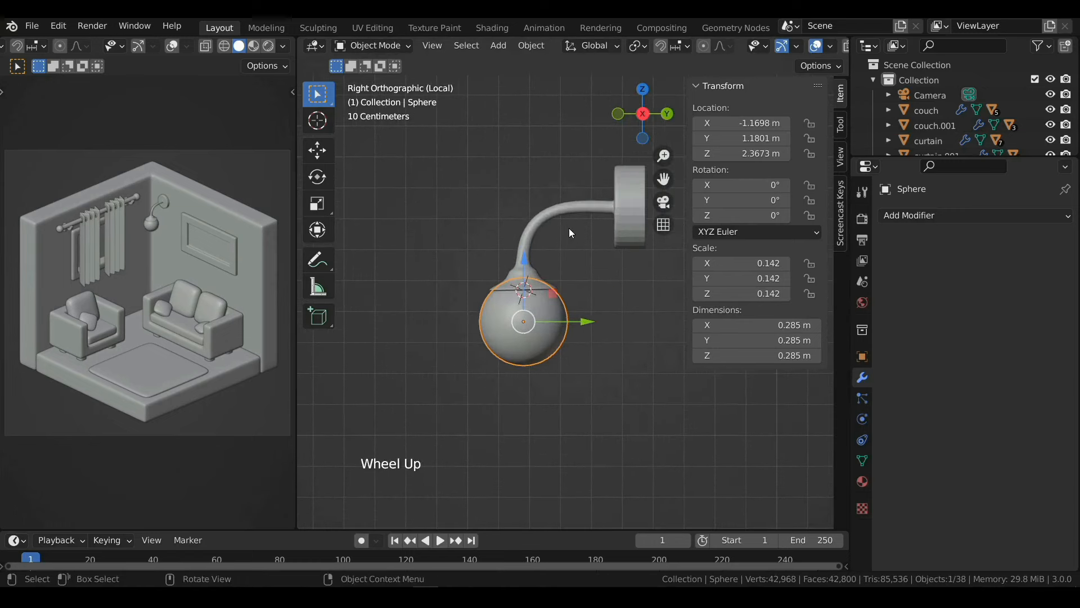
shift+click(537, 225)
key(Tab)
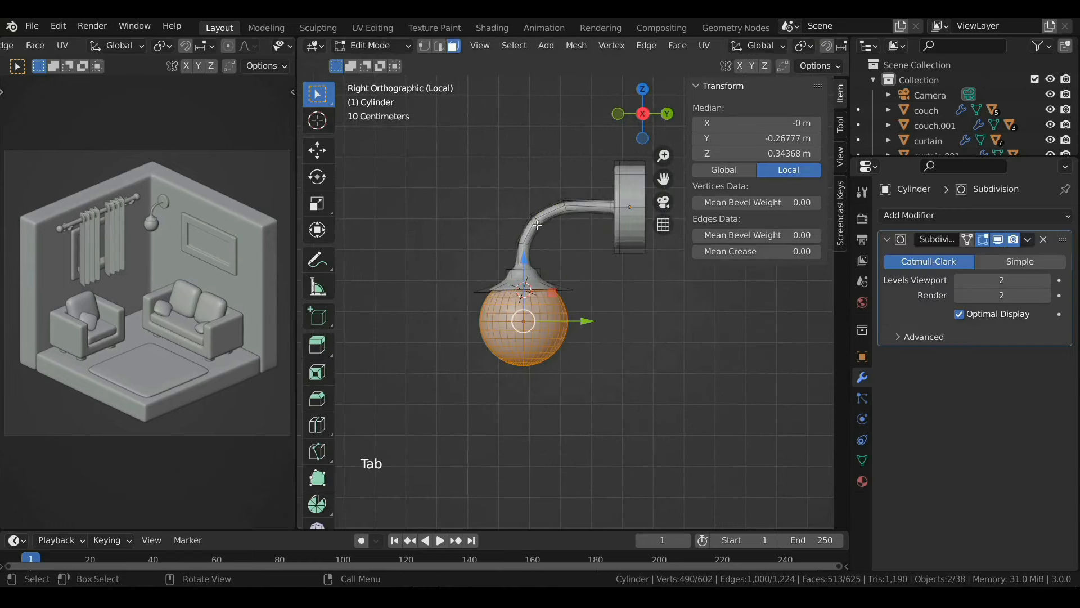
key(1)
scroll(537, 224, up, 2)
drag(373, 204, 638, 451)
drag(500, 286, 501, 263)
shift+drag(505, 158, 528, 202)
drag(564, 306, 582, 306)
Step: Move the lower arm's vertex loop down and along Y to smooth the bend, then return to Object Mode with X-ray off
scroll(527, 189, up, 2)
shift+middle_drag(527, 189, 554, 265)
scroll(553, 266, up, 1)
drag(469, 209, 539, 249)
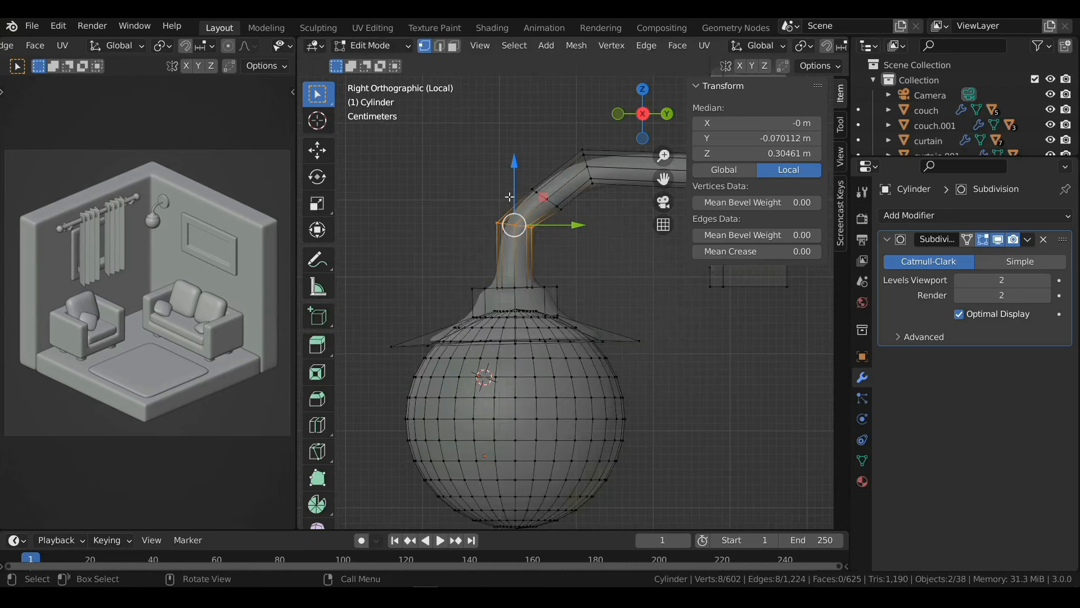
drag(514, 186, 514, 205)
drag(573, 241, 580, 241)
scroll(602, 247, down, 2)
shift+middle_drag(619, 250, 566, 246)
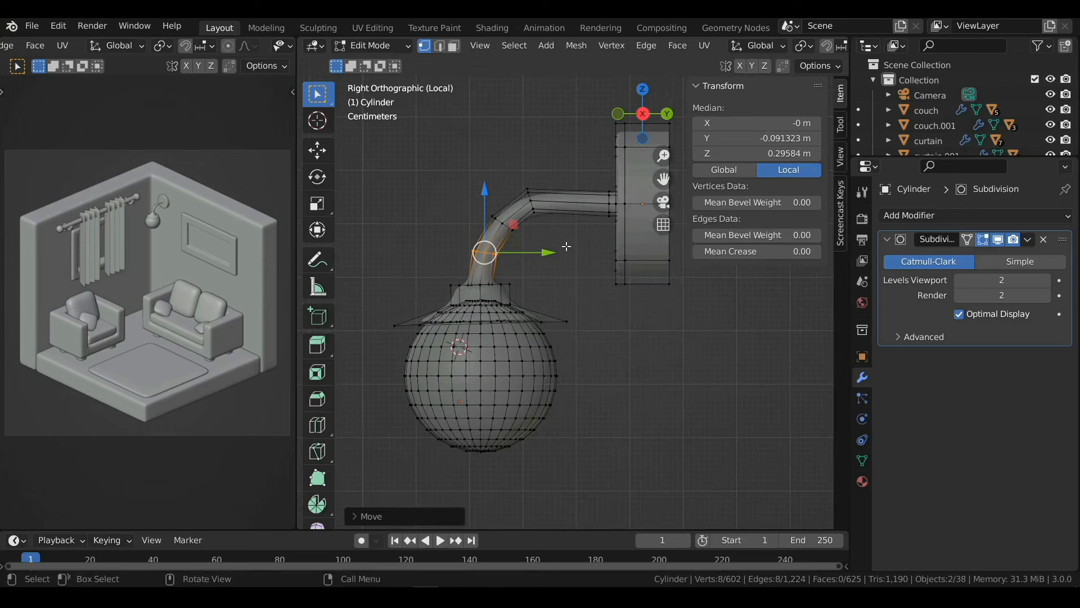
key(Tab)
click(602, 213)
key(alt+z)
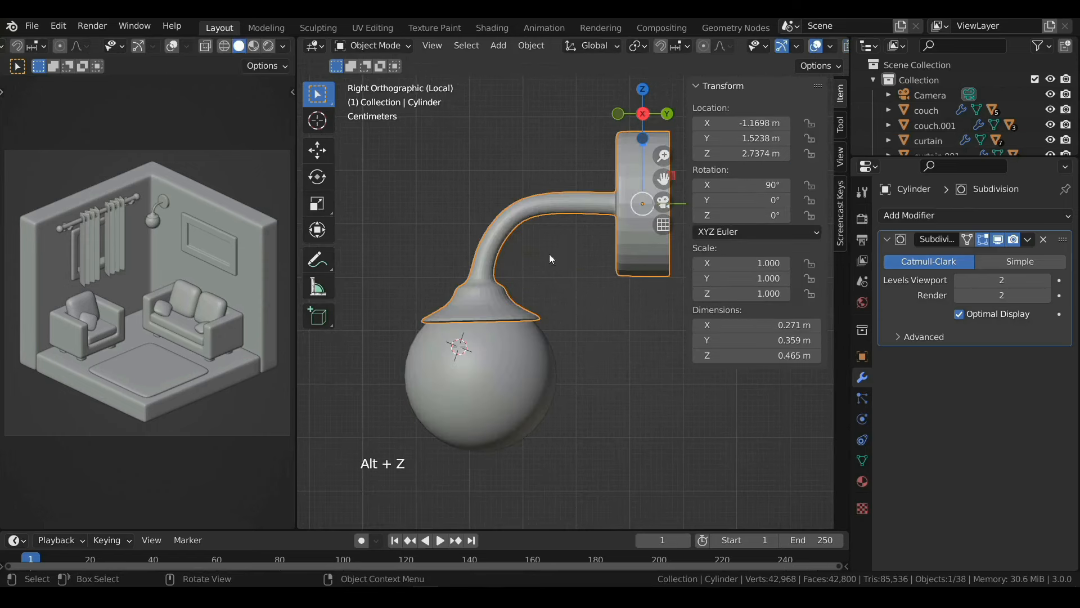
Step: Parent the bulb sphere to the wall fixture
click(516, 351)
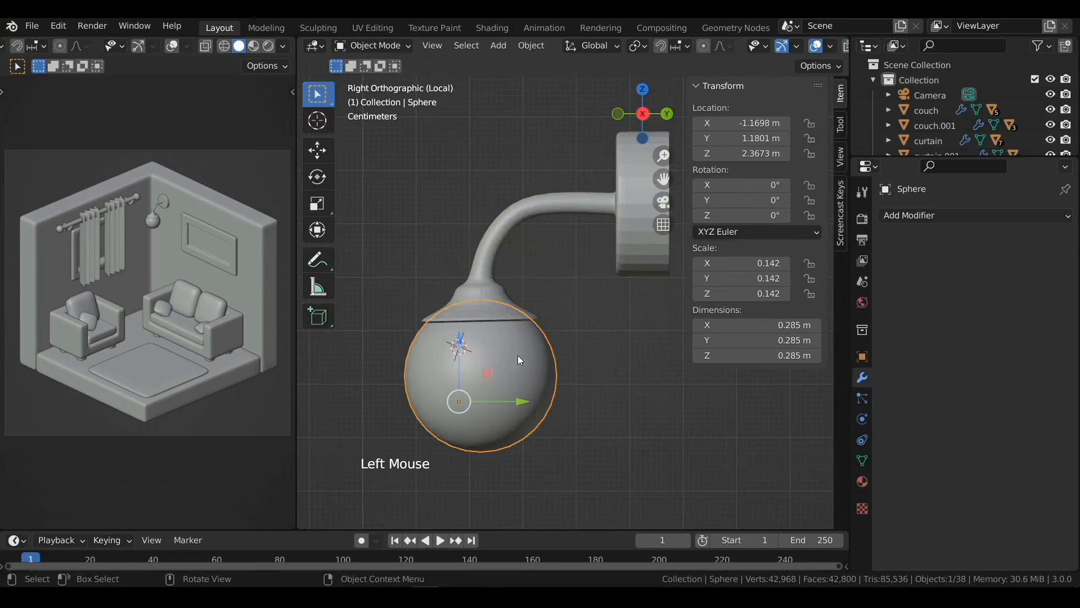
shift+click(574, 209)
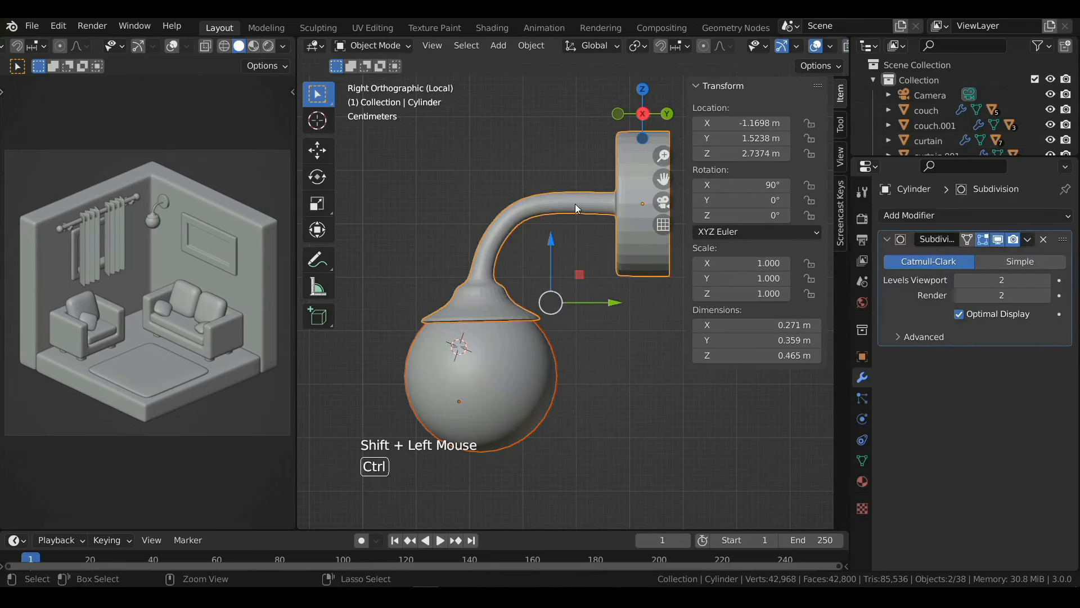
key(ctrl+p)
click(576, 206)
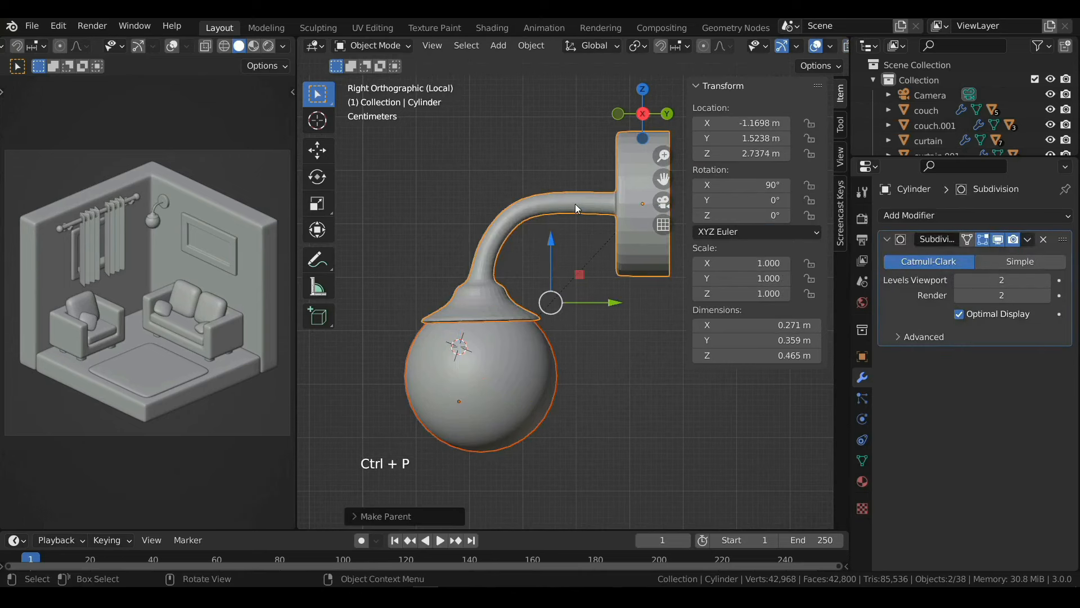
Step: Open the wall fixture's object name for editing
key(F2)
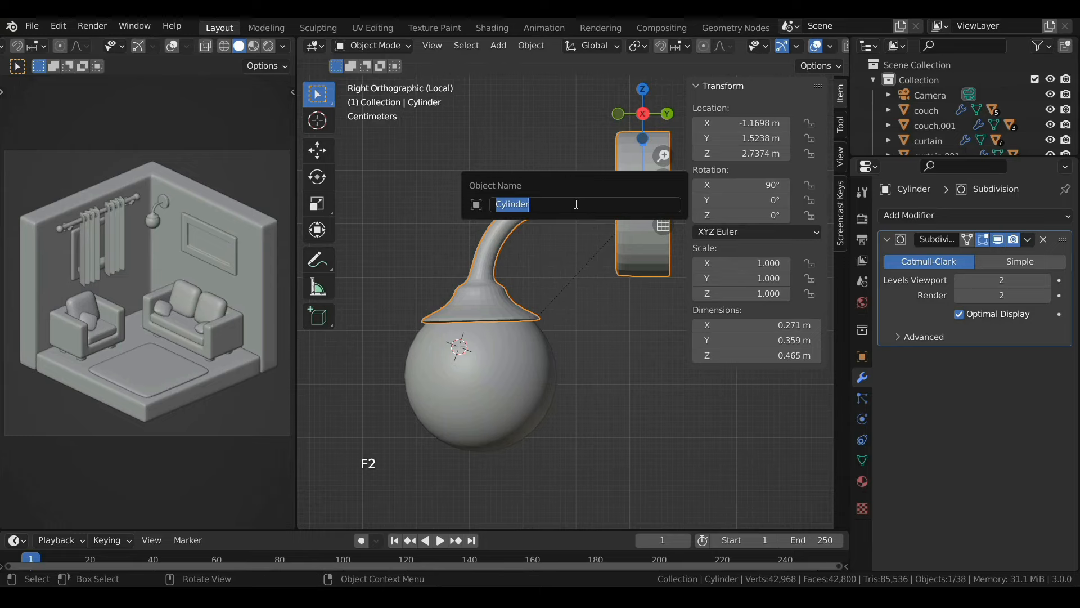
Step: Rename the selected cylinder object as lamp and return from the isolated view to the full room scene
text(lamp)
key(Return)
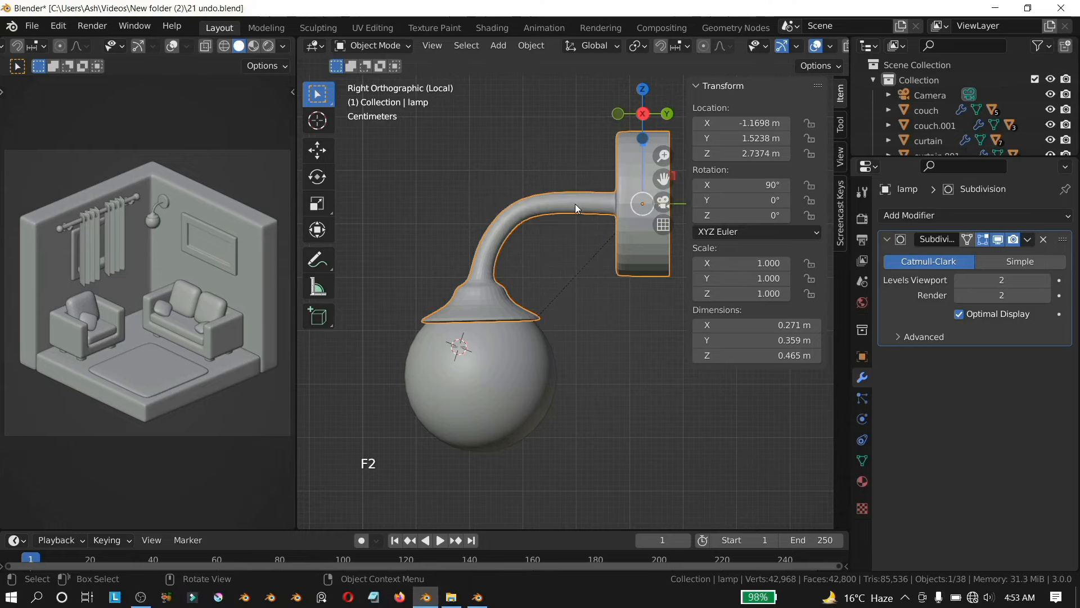
scroll(520, 316, down, 2)
key(KP_Divide)
scroll(469, 327, down, 2)
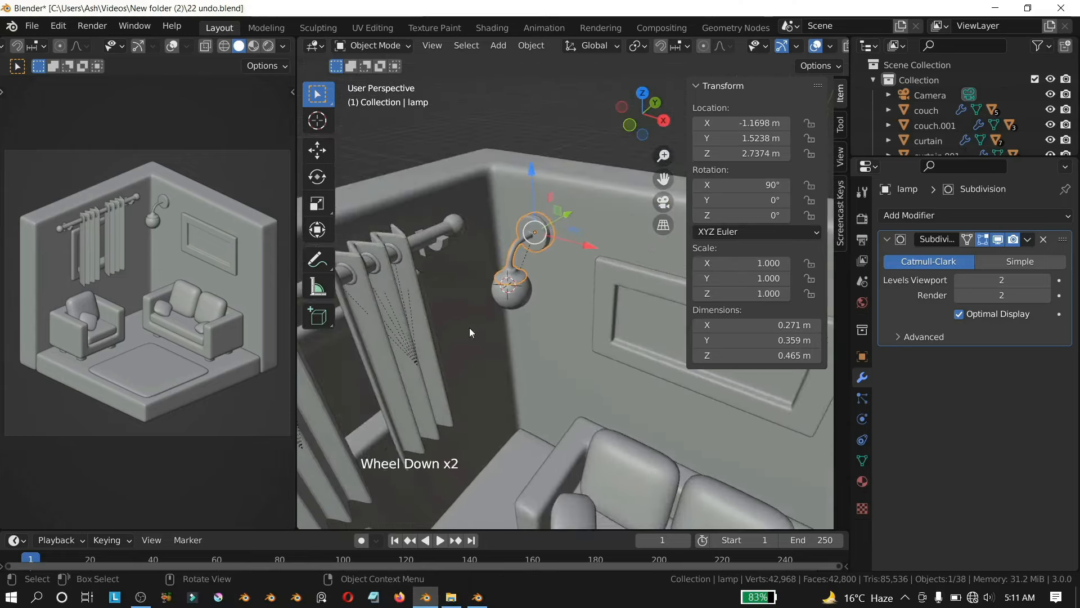
Step: Add a cylinder mesh on the window wall, between the wall's outer edge and the curtain
shift+middle_drag(469, 327, 582, 234)
scroll(428, 275, down, 2)
shift+middle_drag(400, 272, 421, 285)
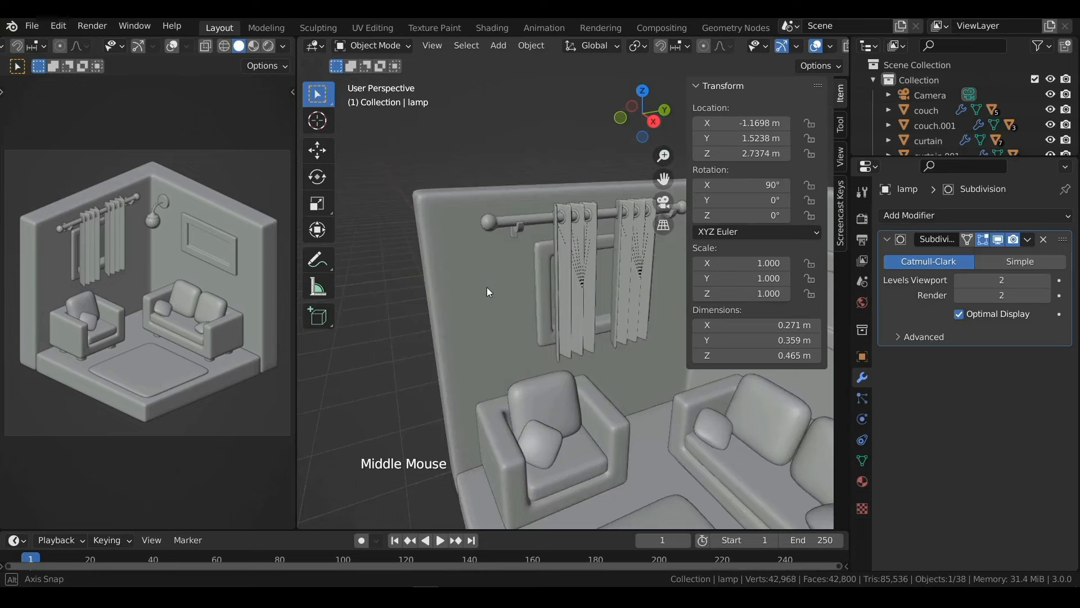
middle_drag(487, 287, 479, 282)
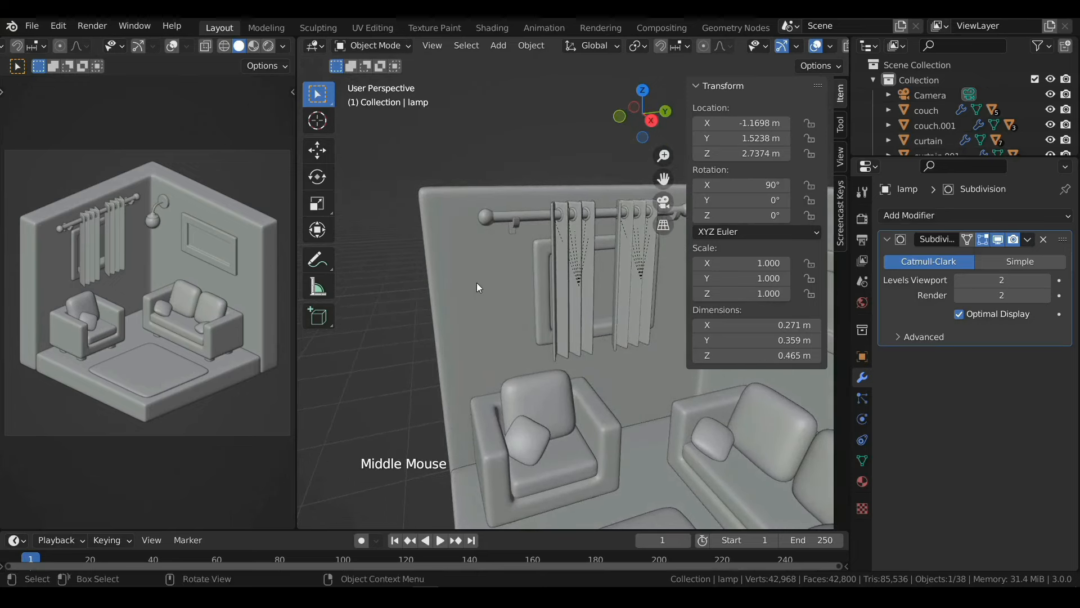
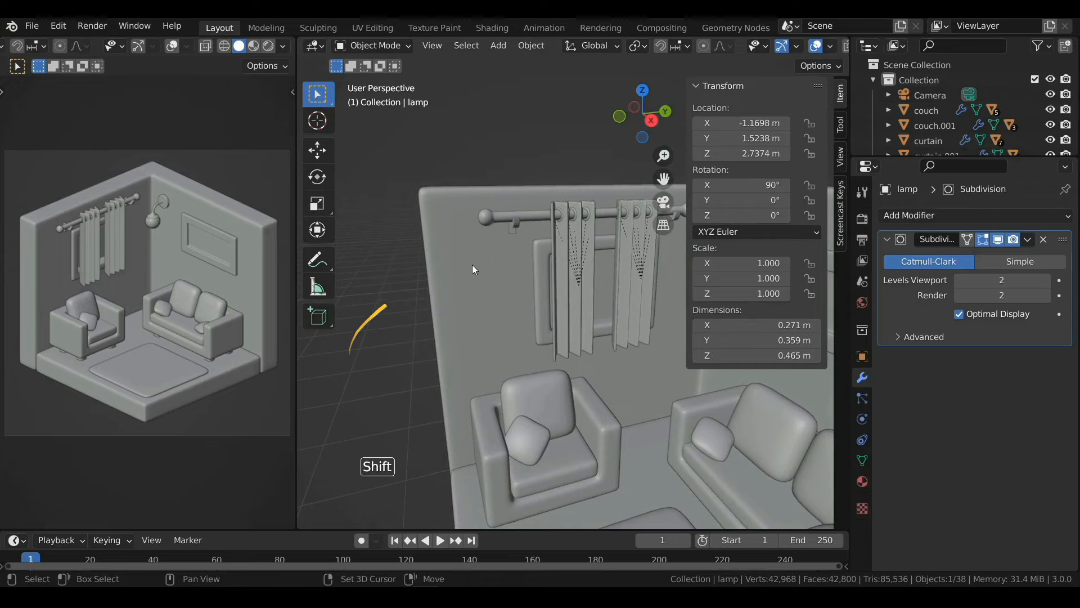
shift+right_click(472, 264)
key(shift+a)
mouse_move(471, 265)
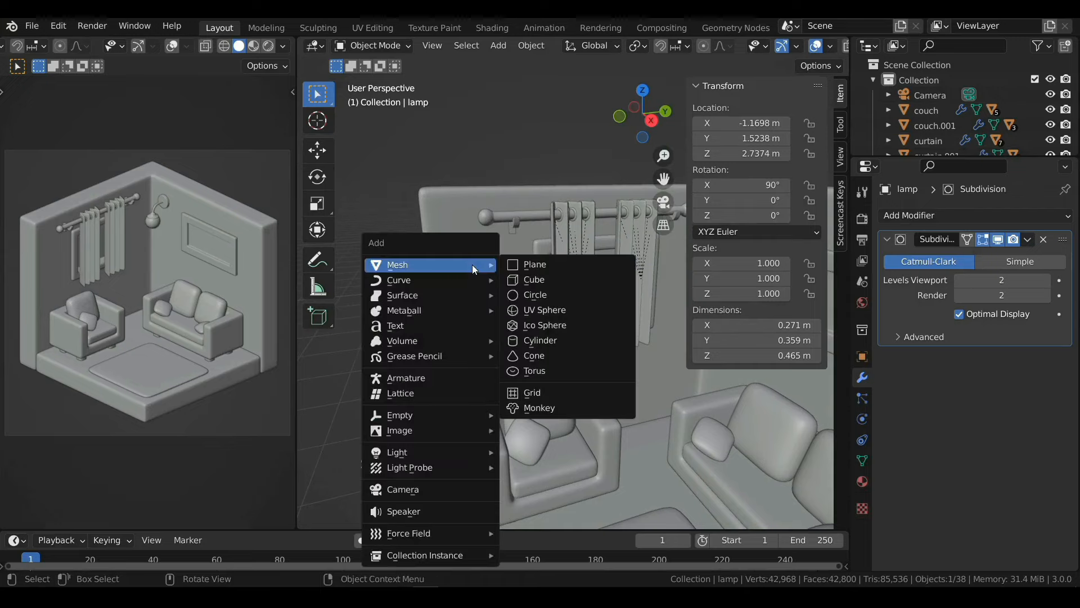
click(552, 333)
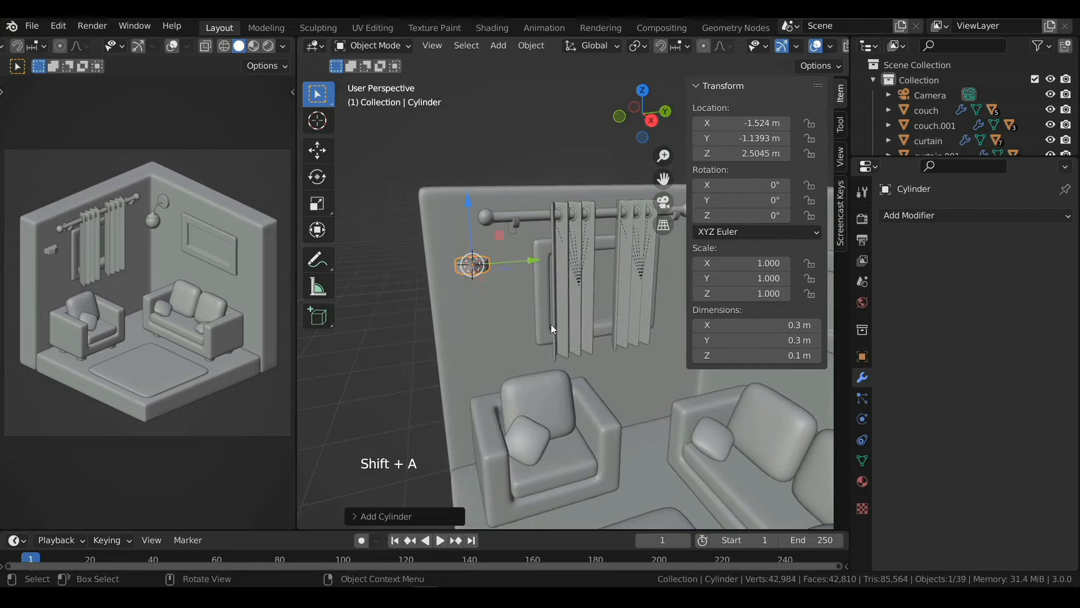
Step: Set the new cylinder's radius to 0.3 m and its Y rotation to 90° so it faces out from the wall
click(402, 516)
click(497, 352)
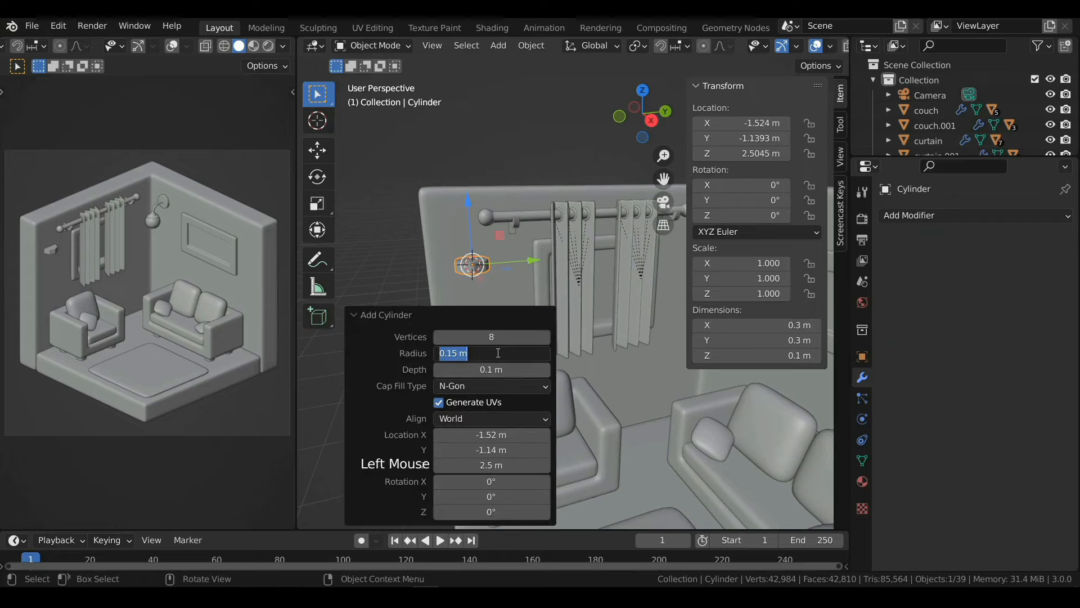
text(0.3)
key(Return)
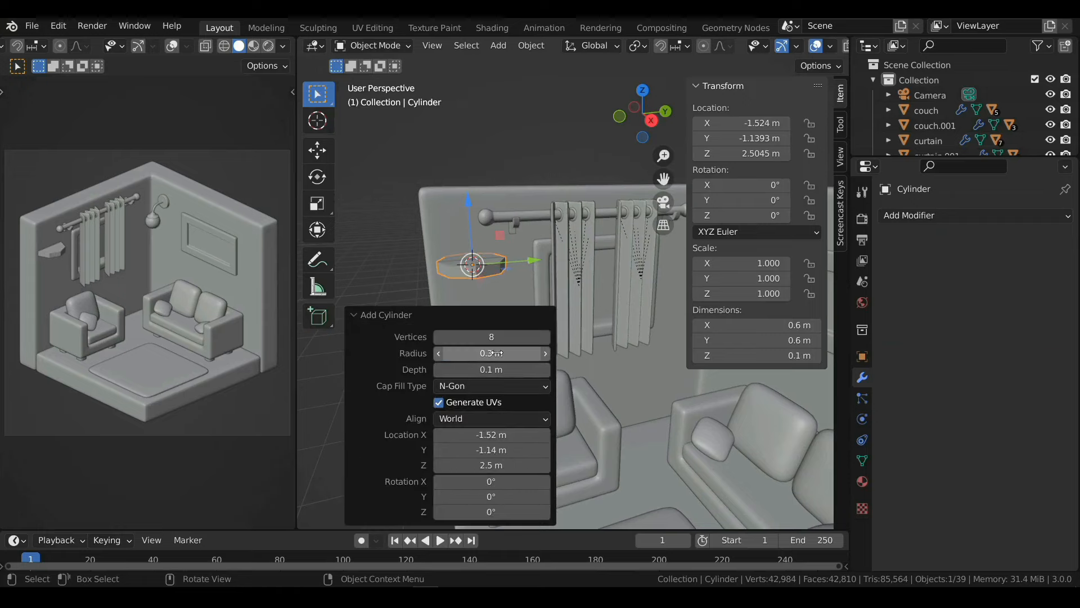
click(487, 499)
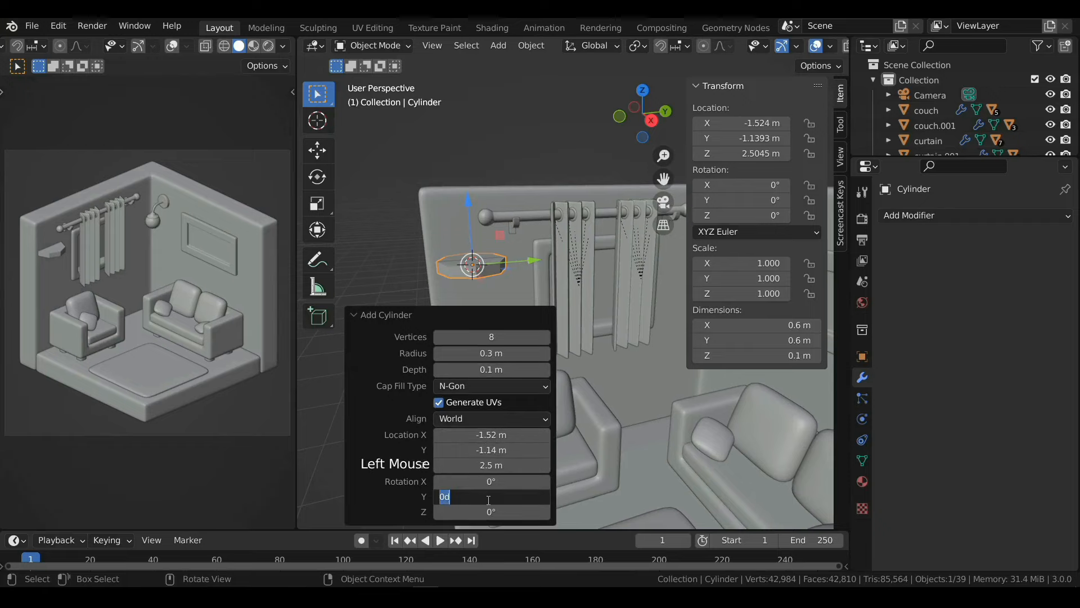
key(Return)
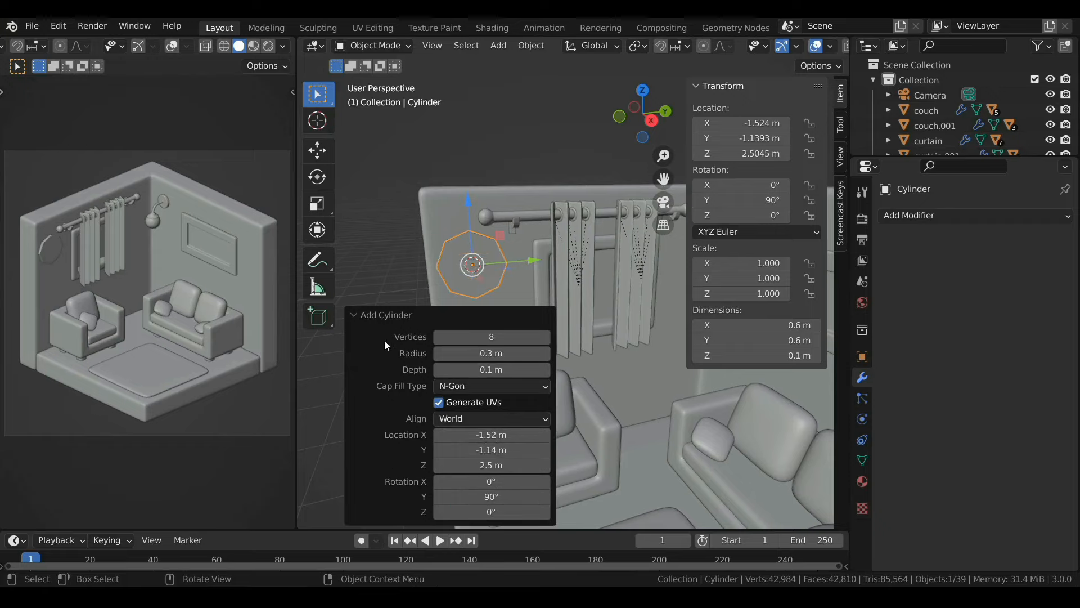
click(385, 324)
Step: Copy the wall's Bevel and Subdivision modifiers to the new cylinder
middle_drag(455, 297, 452, 262)
shift+click(450, 259)
key(ctrl+l)
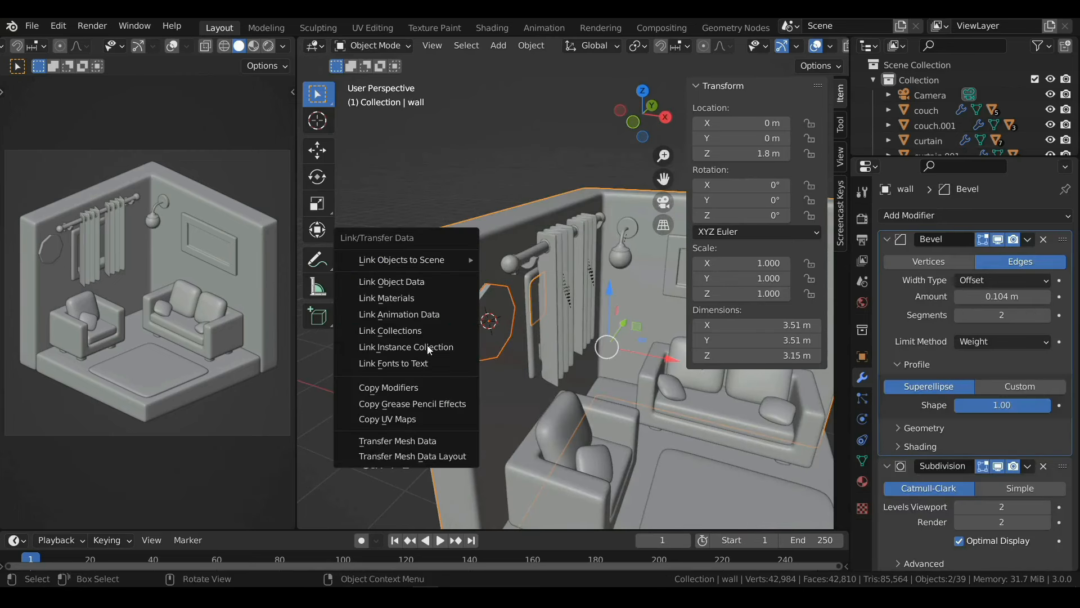
click(416, 383)
Step: Select only the new cylinder and isolate it in local view
scroll(478, 324, up, 1)
click(470, 323)
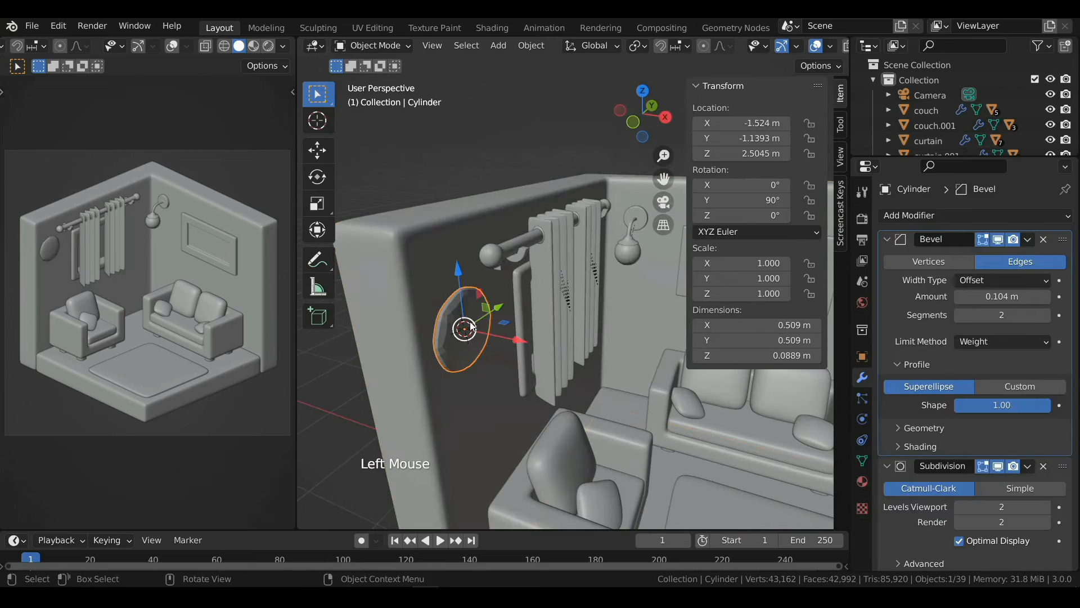
shift+middle_drag(471, 326, 507, 270)
scroll(504, 268, up, 1)
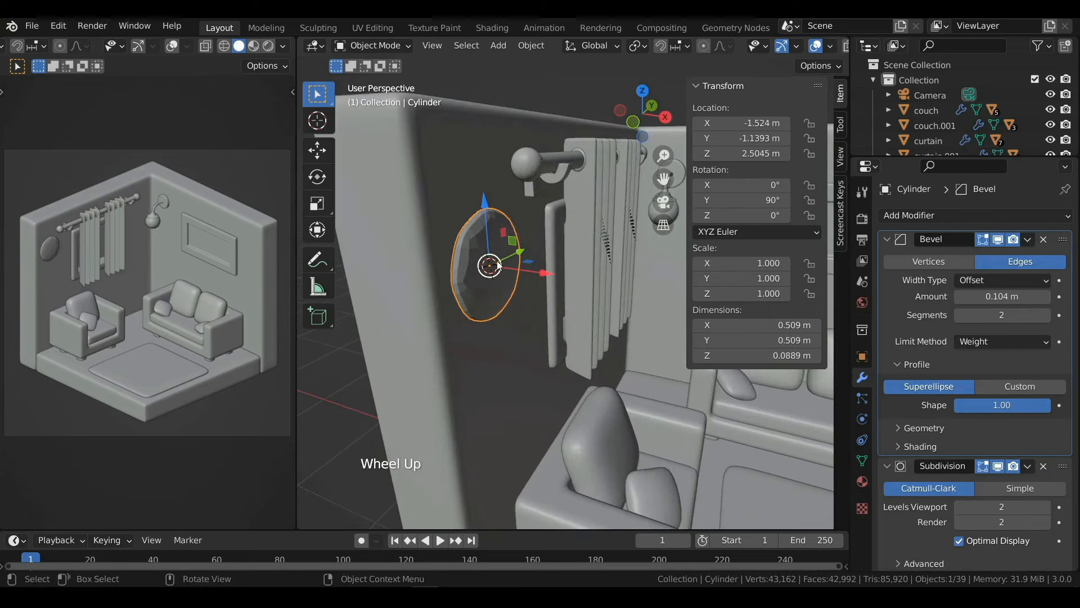
key(slash)
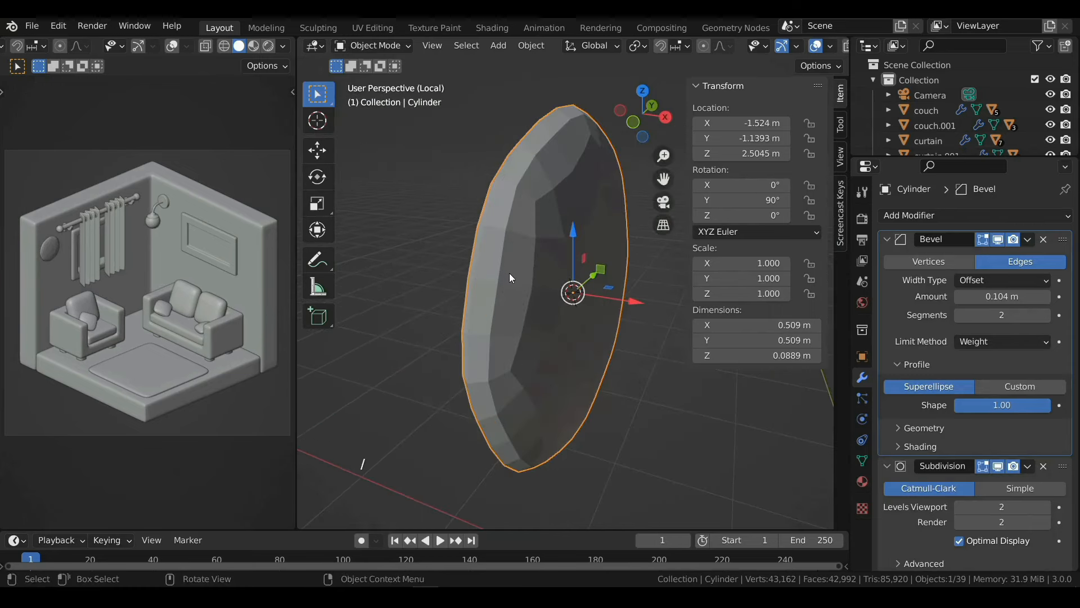
Step: Give the cylinder's front and back rim edge loops a mean bevel weight of 1.00
key(Tab)
middle_drag(508, 273, 501, 281)
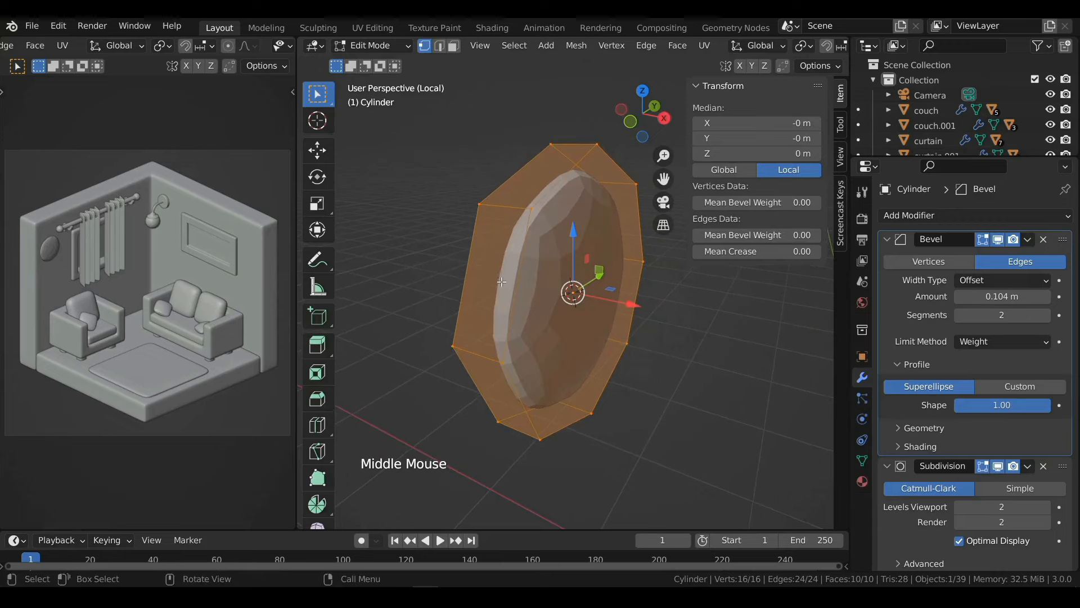
key(2)
alt+click(521, 248)
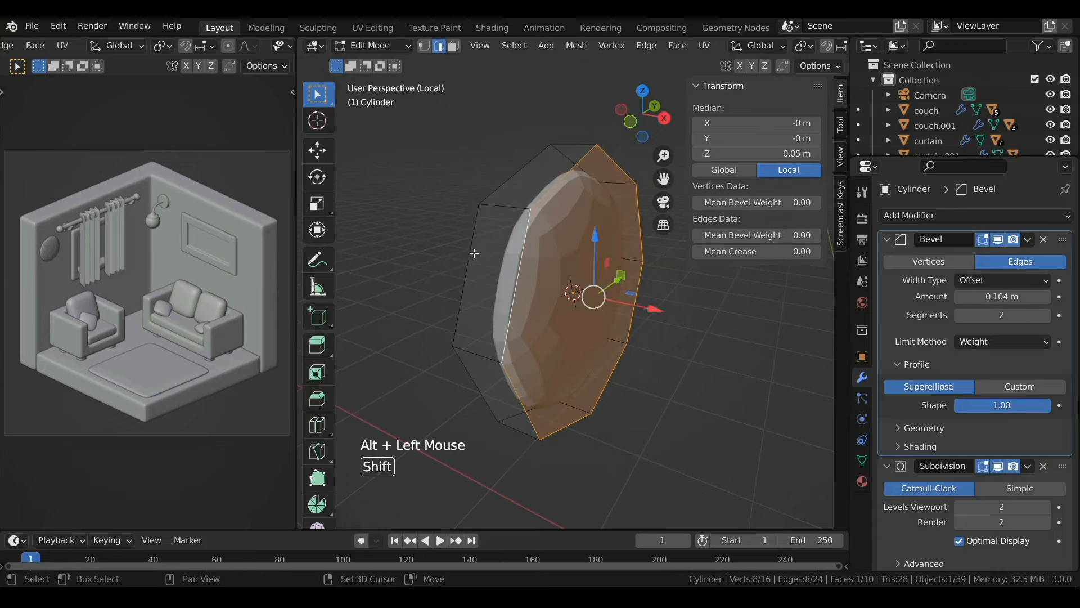
alt+shift+click(486, 277)
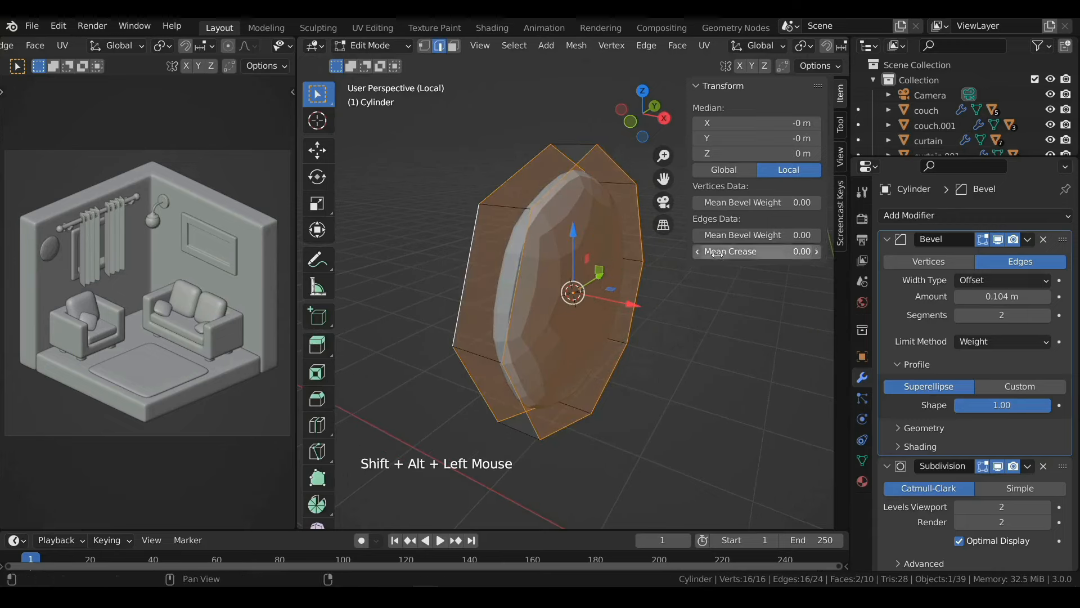
drag(717, 235, 818, 235)
Step: Inset the cylinder's front face by about 0.088 m
shift+middle_drag(554, 286, 534, 304)
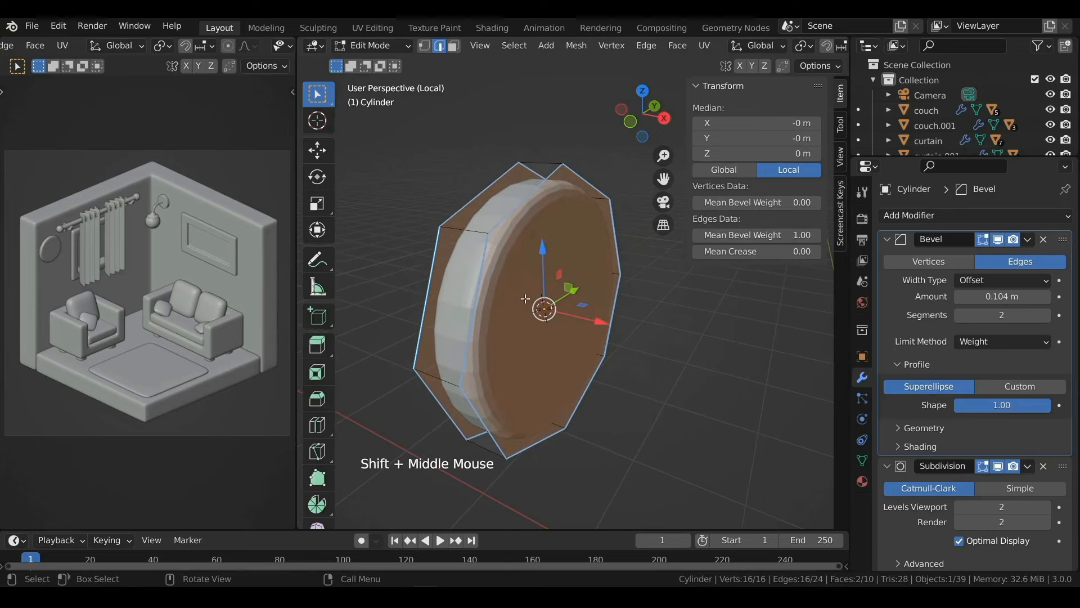
key(3)
click(531, 285)
middle_drag(638, 317, 588, 319)
scroll(587, 319, down, 1)
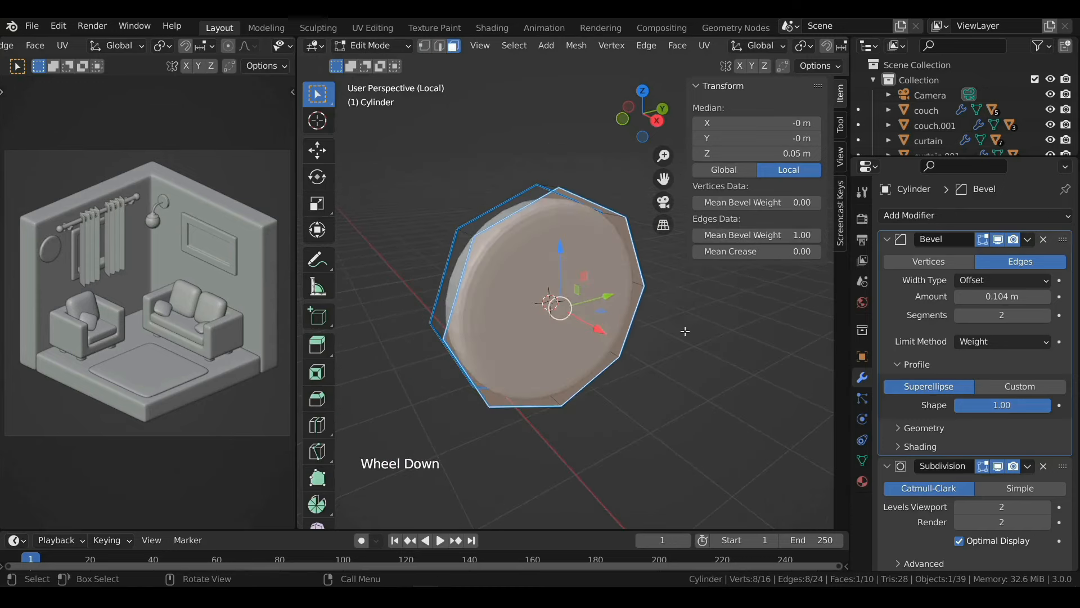
key(i)
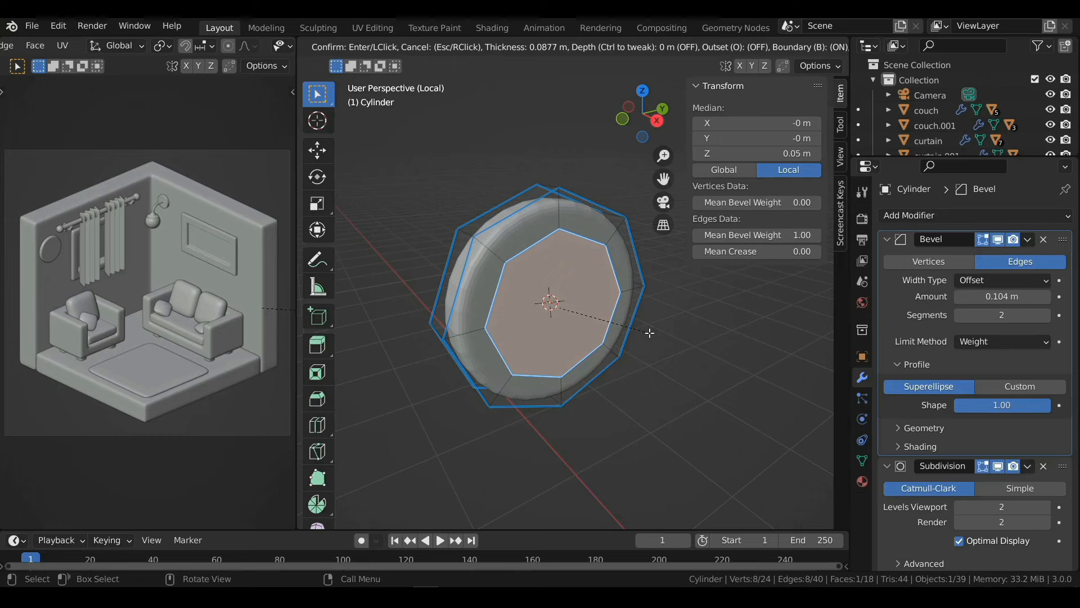
click(651, 331)
Step: Extrude the inset face inward to a local Z of about 0.012 m, forming a recessed clock dial
shift+middle_drag(651, 331, 619, 356)
scroll(617, 357, up, 1)
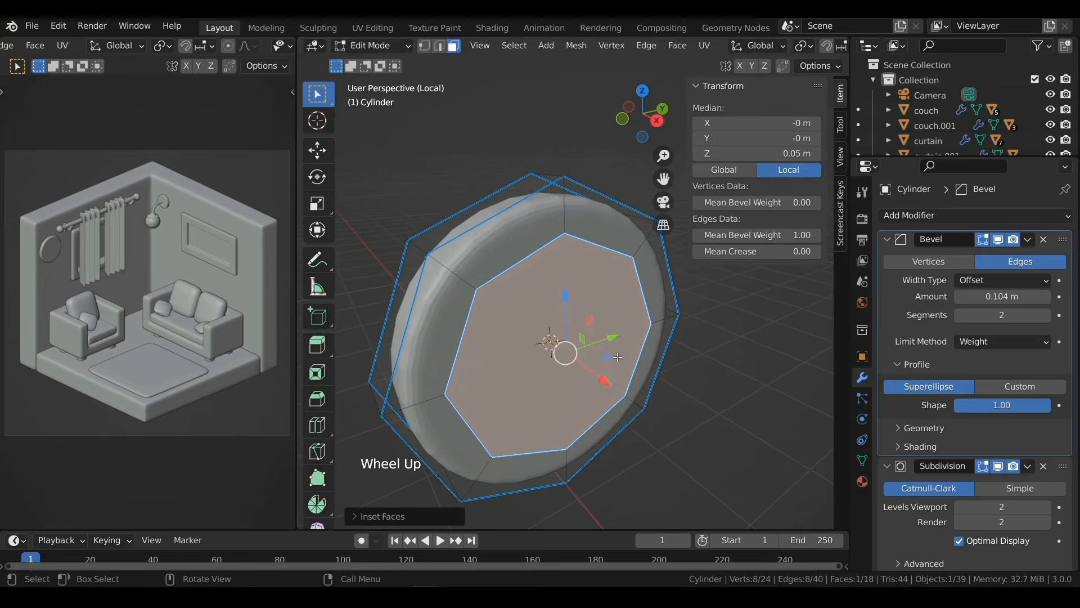
key(e)
click(590, 360)
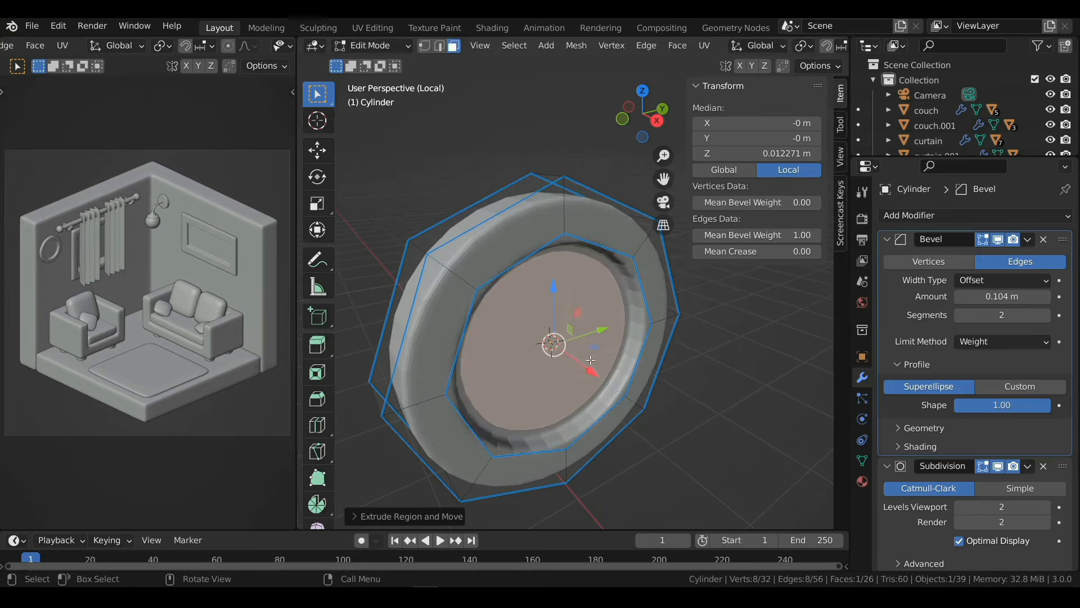
Step: Reset the mean bevel weight of the outer front rim edge loop to 0.00
shift+middle_drag(591, 360, 512, 298)
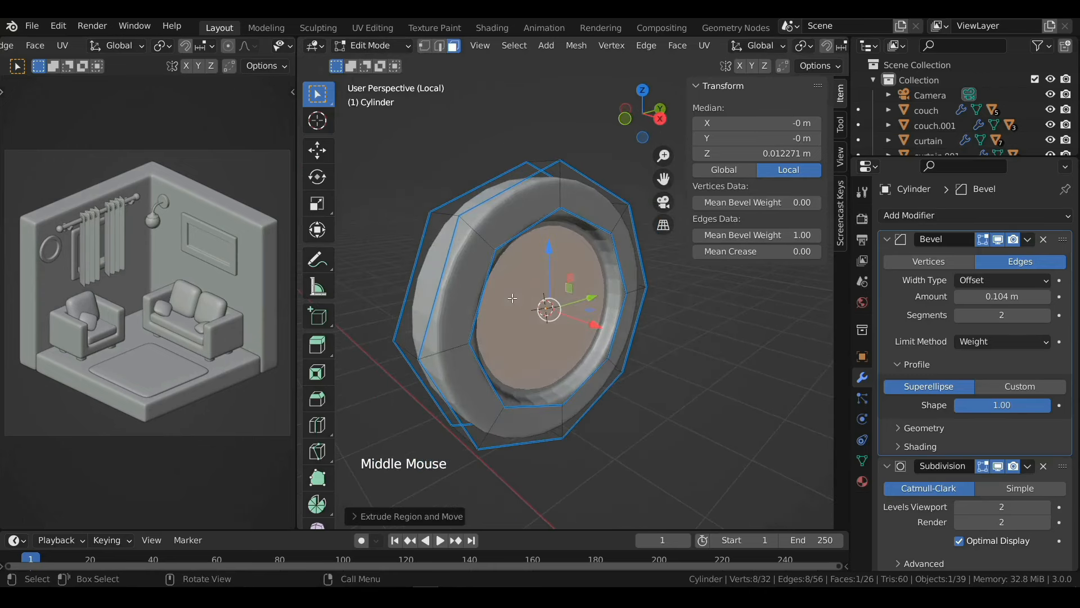
key(2)
alt+click(446, 257)
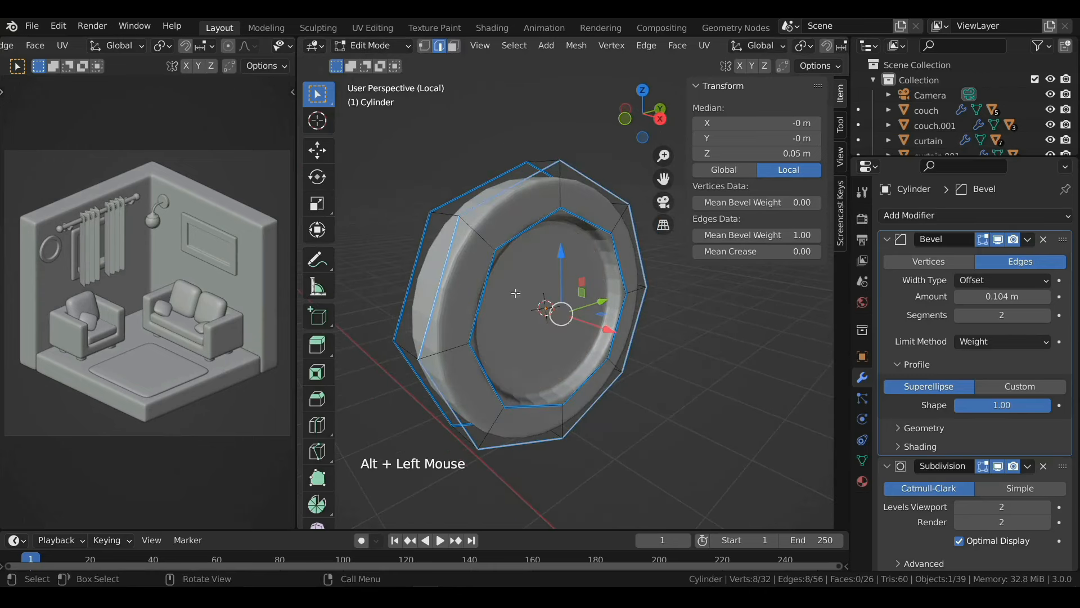
drag(772, 235, 692, 235)
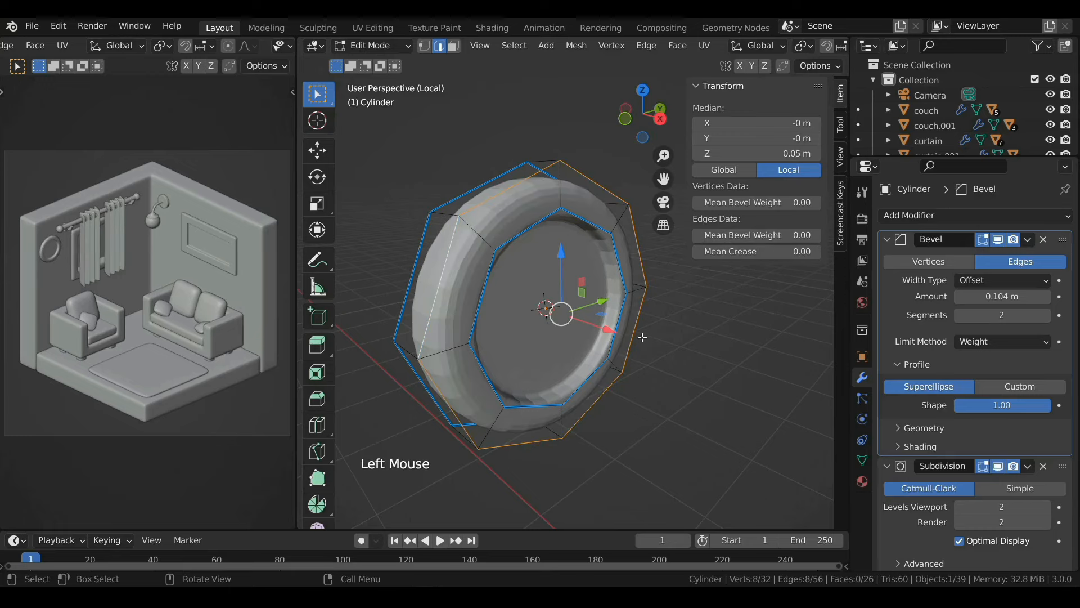
Step: Leave mesh editing and apply smooth shading to the clock frame
middle_drag(642, 337, 598, 330)
key(Tab)
right_click(535, 259)
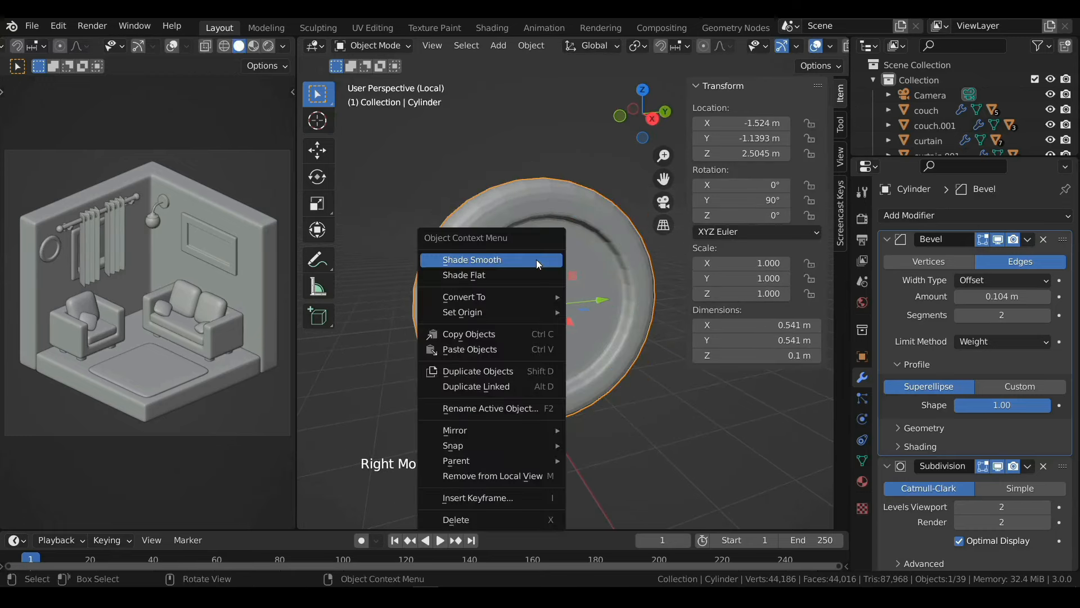
click(536, 259)
Step: Return to the full room and move the clock frame slightly off the wall, to about -1.50 m in X
scroll(521, 284, down, 2)
middle_drag(521, 285, 532, 317)
key(slash)
drag(583, 303, 589, 303)
middle_drag(590, 303, 525, 306)
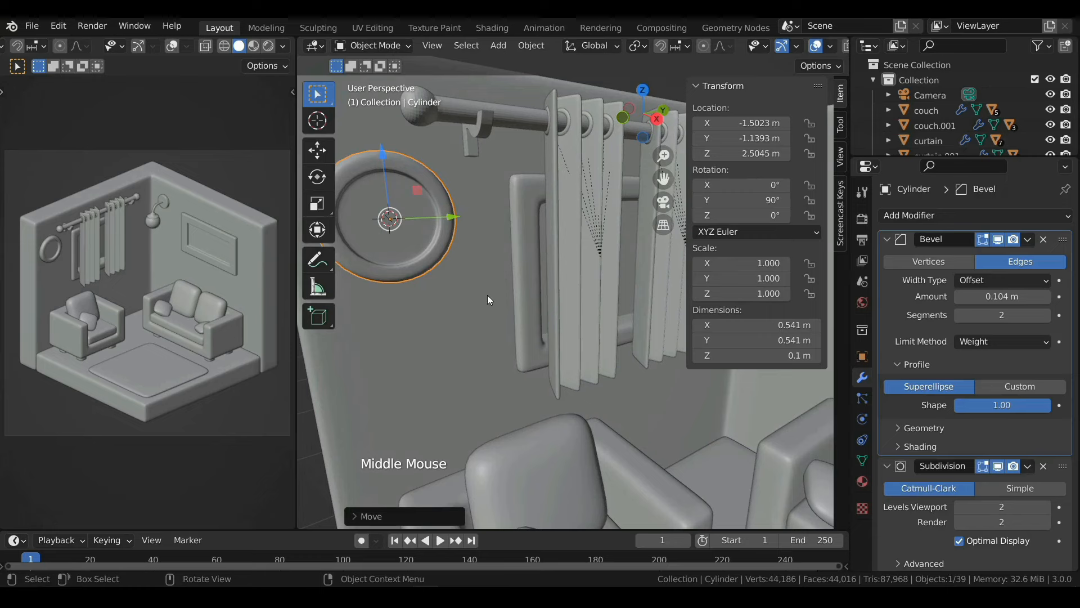
Step: Switch to the right orthographic view and add a cube at the centre of the clock
click(656, 120)
shift+middle_drag(431, 217, 562, 261)
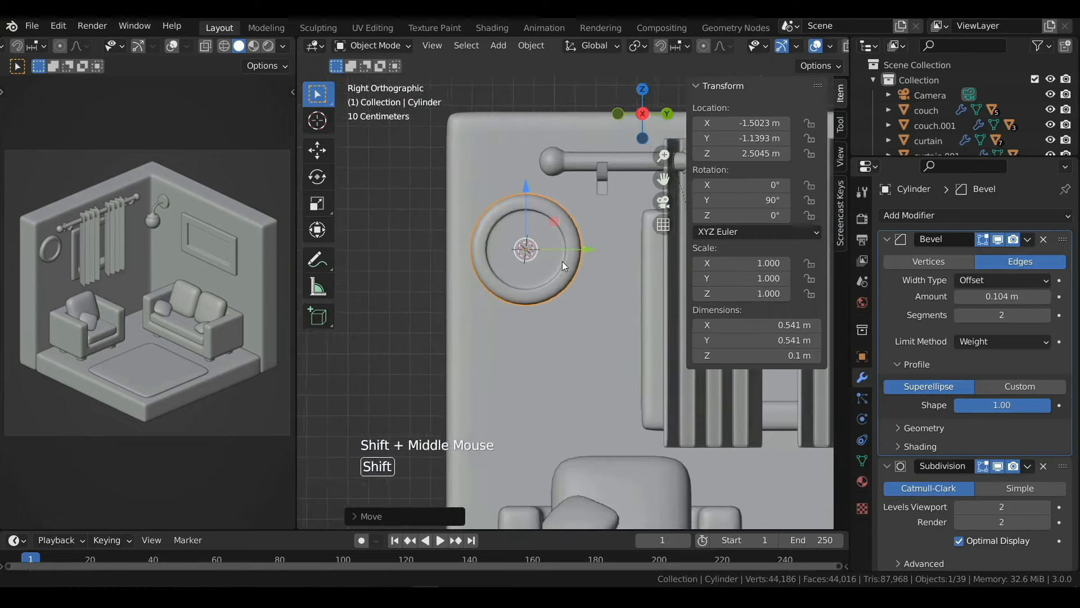
scroll(562, 261, up, 3)
shift+middle_drag(531, 223, 544, 248)
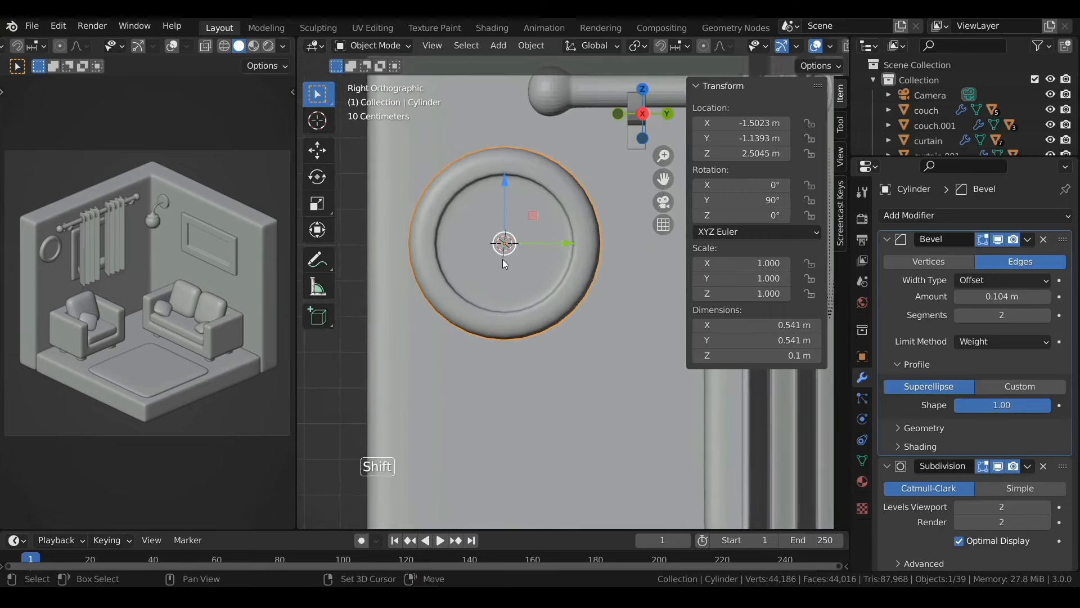
key(shift+a)
click(579, 277)
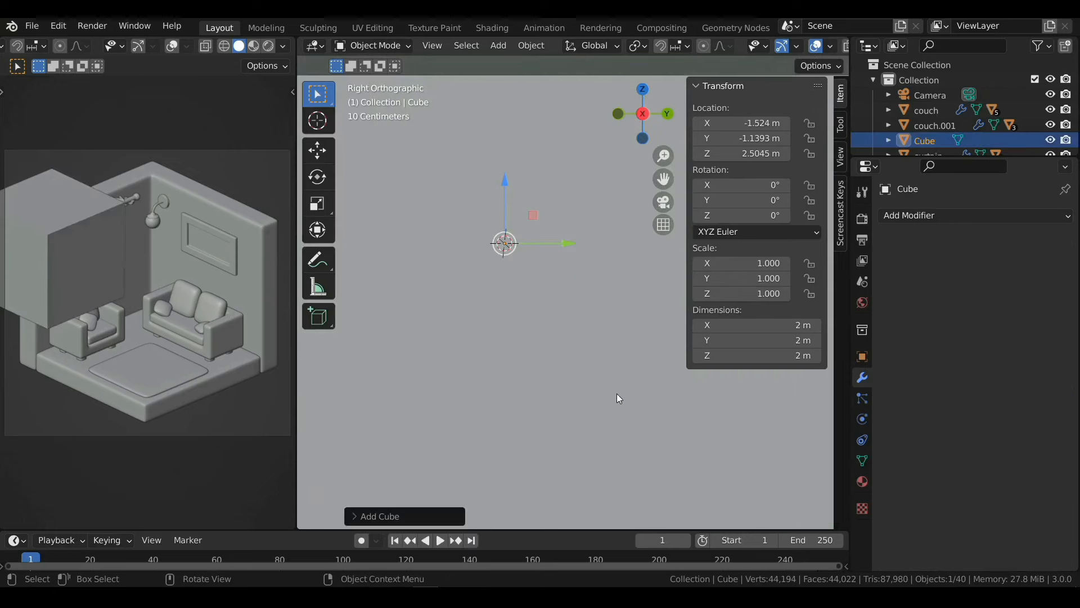
Step: Scale the cube's mesh down in edit mode until it is a small block at the dial's centre
key(Tab)
key(s)
click(522, 229)
shift+middle_drag(522, 229, 501, 217)
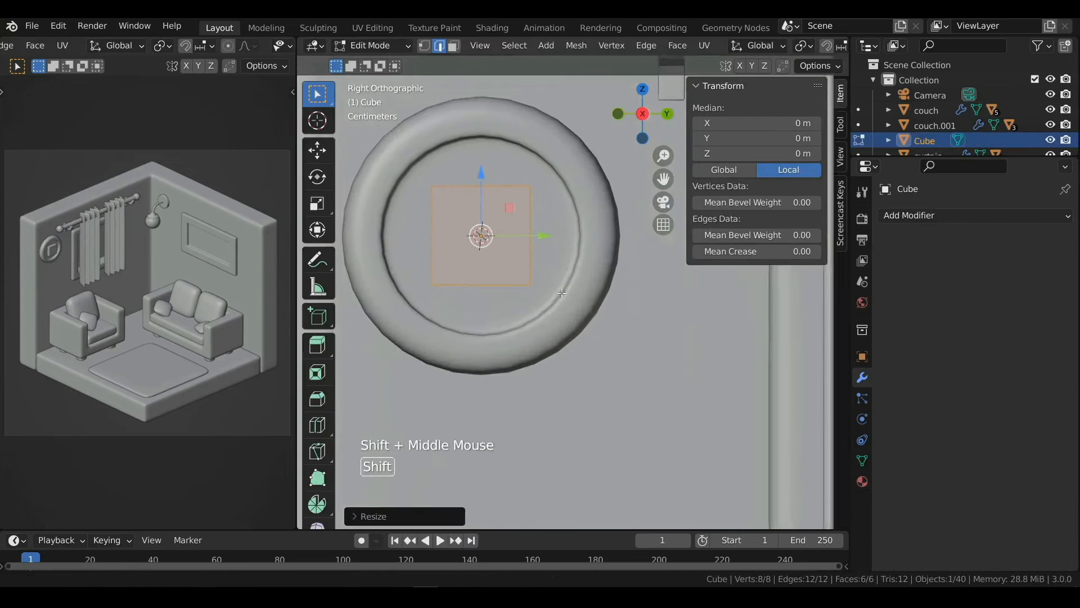
scroll(500, 217, up, 2)
key(s)
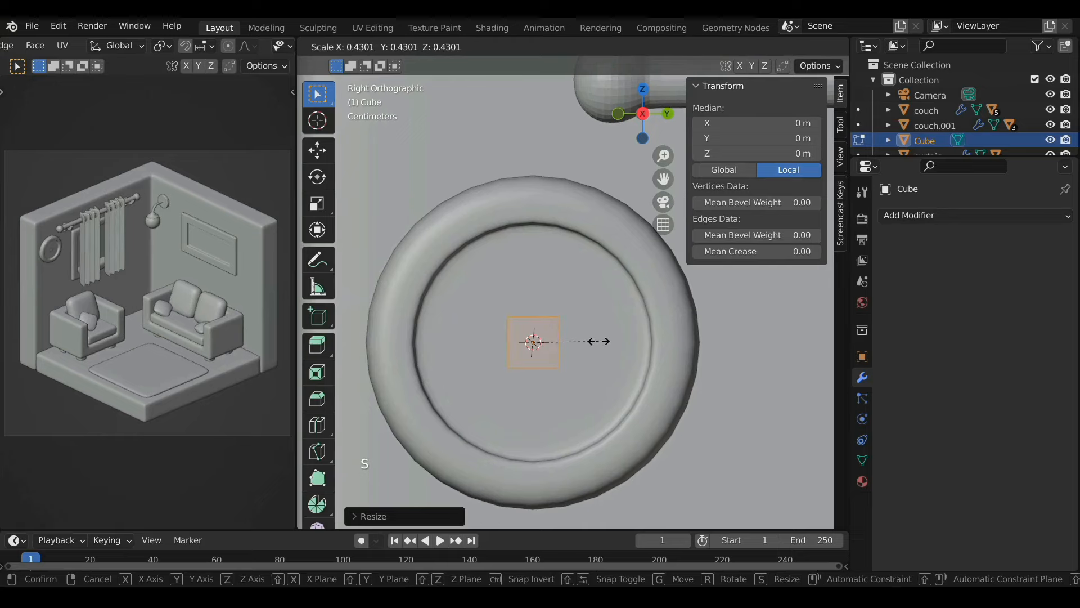
click(599, 341)
Step: Narrow the block along Y and raise it about 0.123 m in Z to the 12 o'clock position
key(s)
key(y)
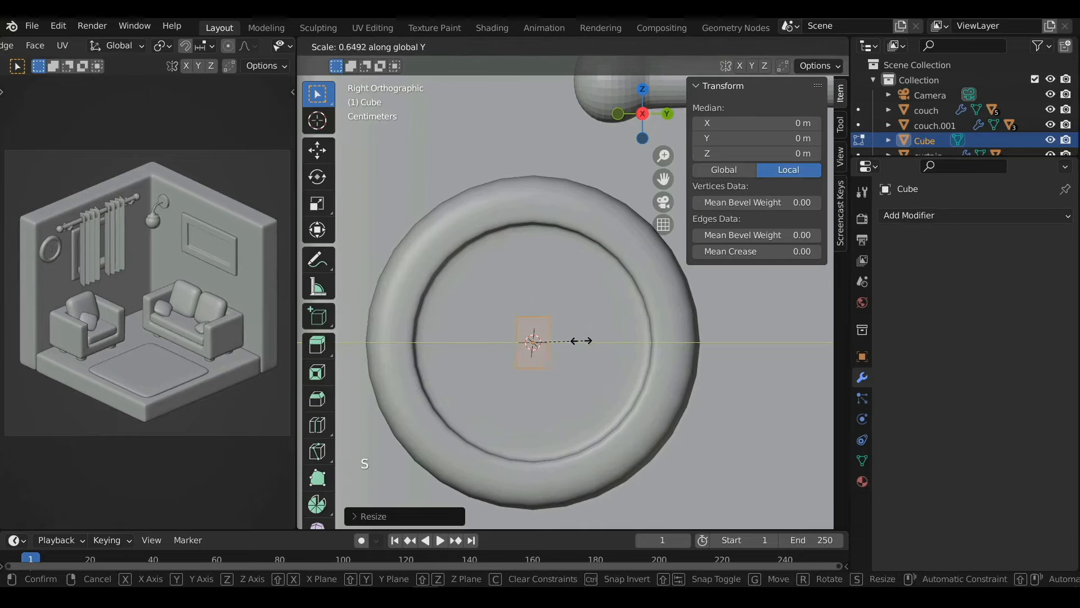
click(553, 336)
drag(526, 310, 525, 233)
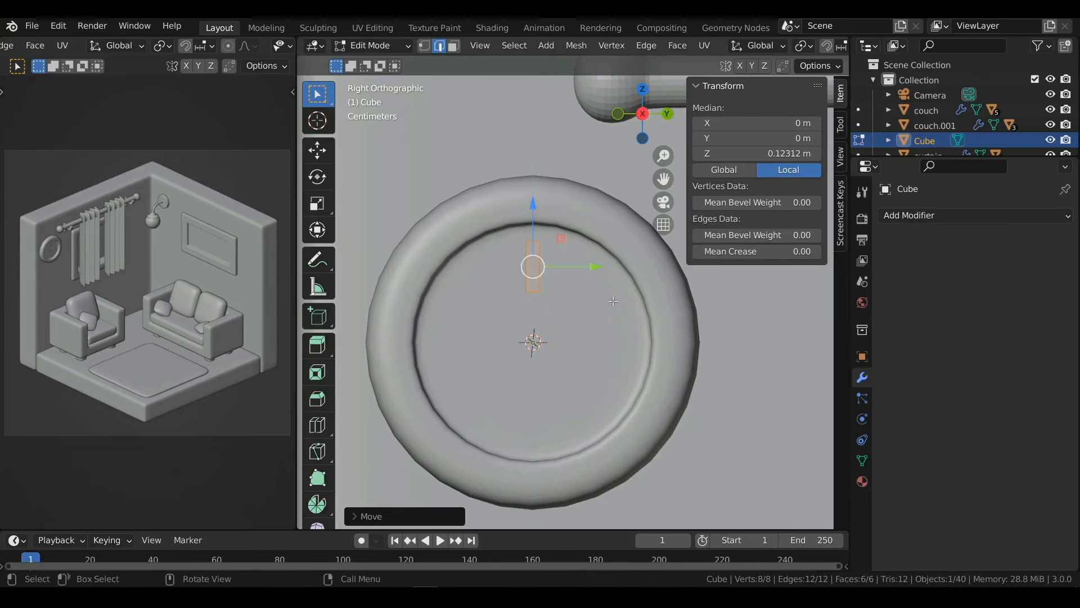
Step: Move the hour marker block out in front of the dial, to about 0.060 m in local X, and scale it down
middle_drag(555, 294, 613, 328)
scroll(613, 328, up, 2)
drag(566, 297, 592, 310)
key(s)
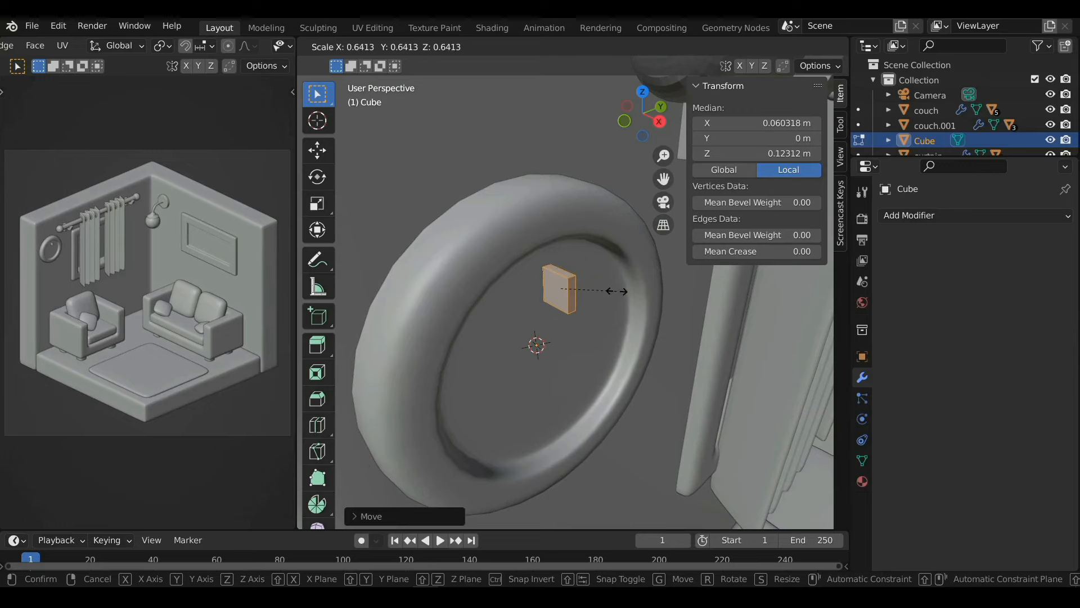
click(606, 299)
Step: In the right orthographic view, shrink the marker further, raise it to about 0.147 m in local Z and leave edit mode
click(659, 121)
scroll(604, 269, up, 2)
key(s)
click(624, 272)
drag(515, 210, 516, 189)
key(Tab)
scroll(559, 288, down, 1)
scroll(541, 279, up, 2)
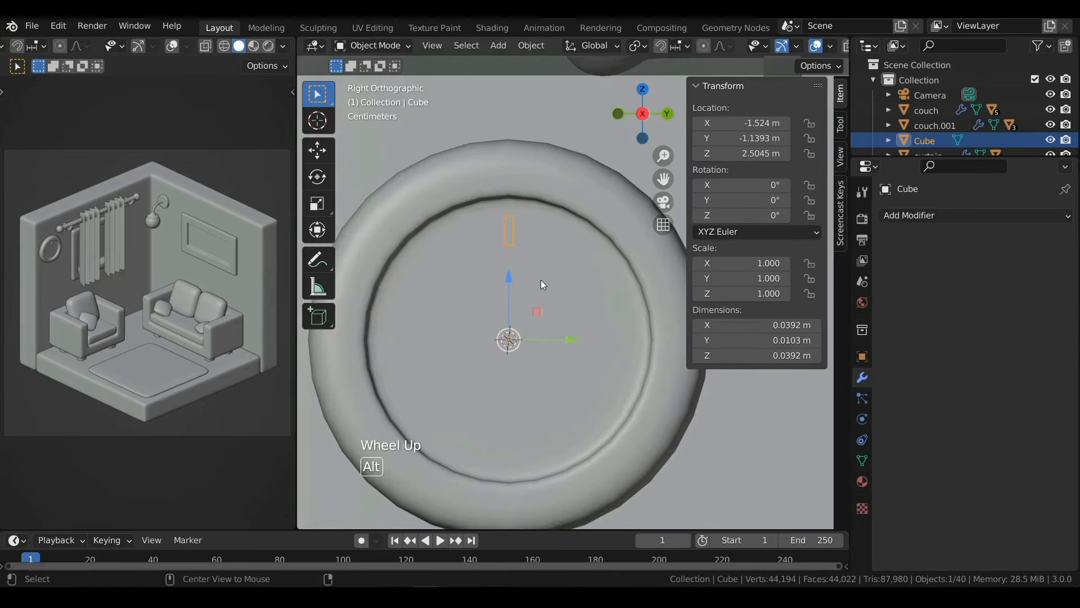
Step: Create two linked duplicates of the marker, rotated around the dial's centre to about -38° and -87° in X
key(alt+d)
key(r)
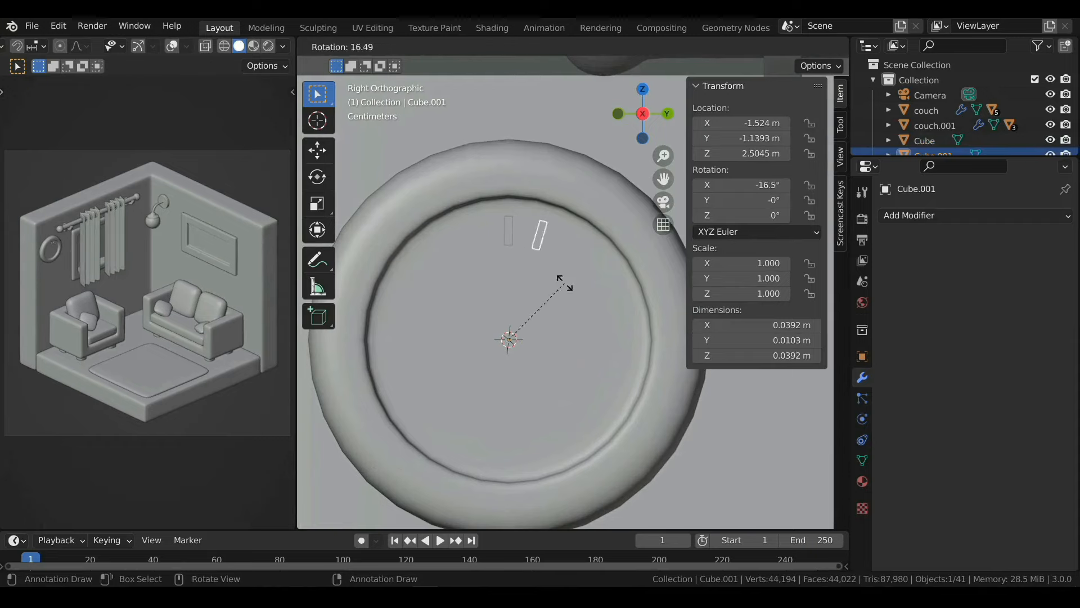
click(586, 305)
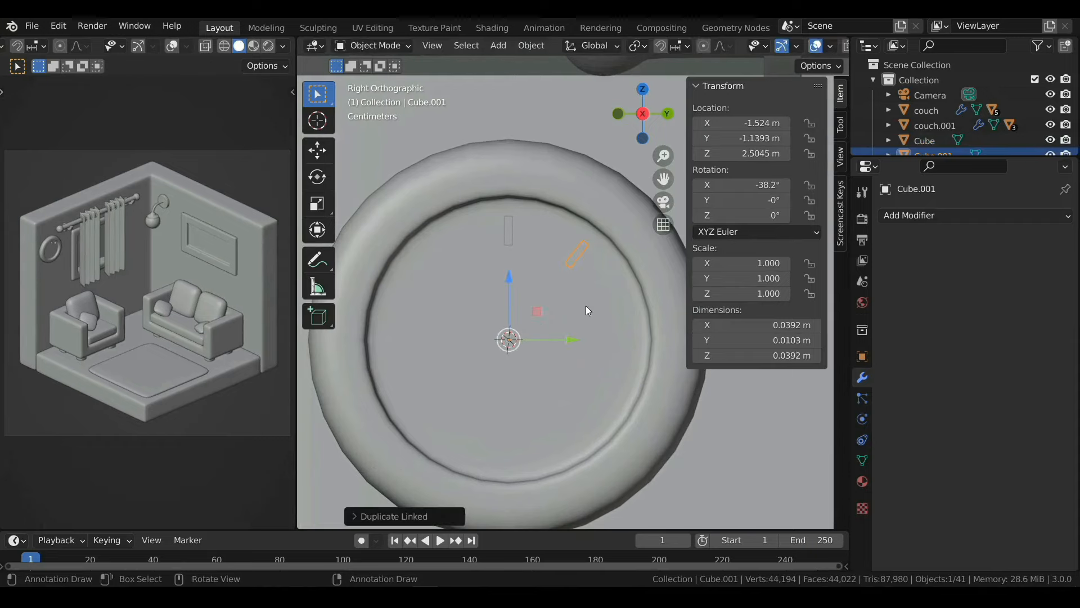
key(alt+d)
key(r)
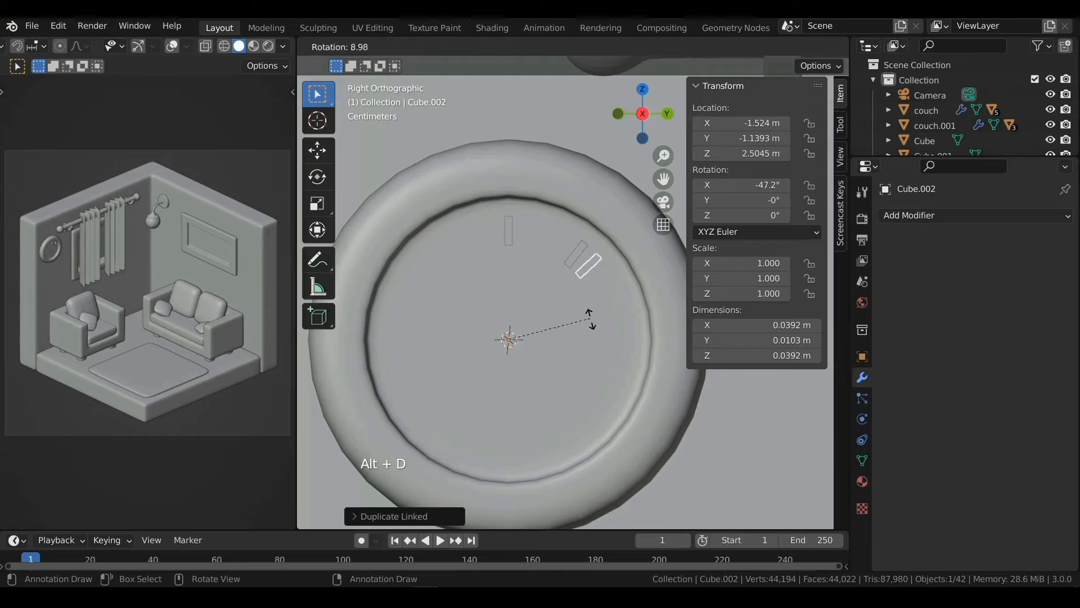
click(593, 378)
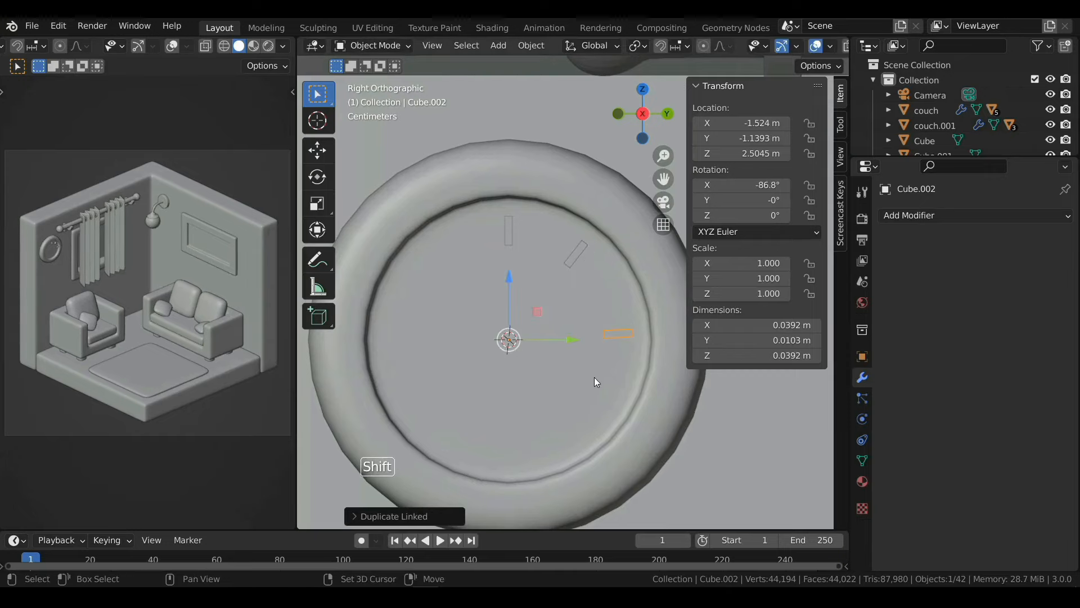
Step: Repeat the linked rotated duplication five times to continue the hour markers around the dial
key(shift+r)
key(shift+r)
key(shift+r)
key(shift+r)
key(shift+r)
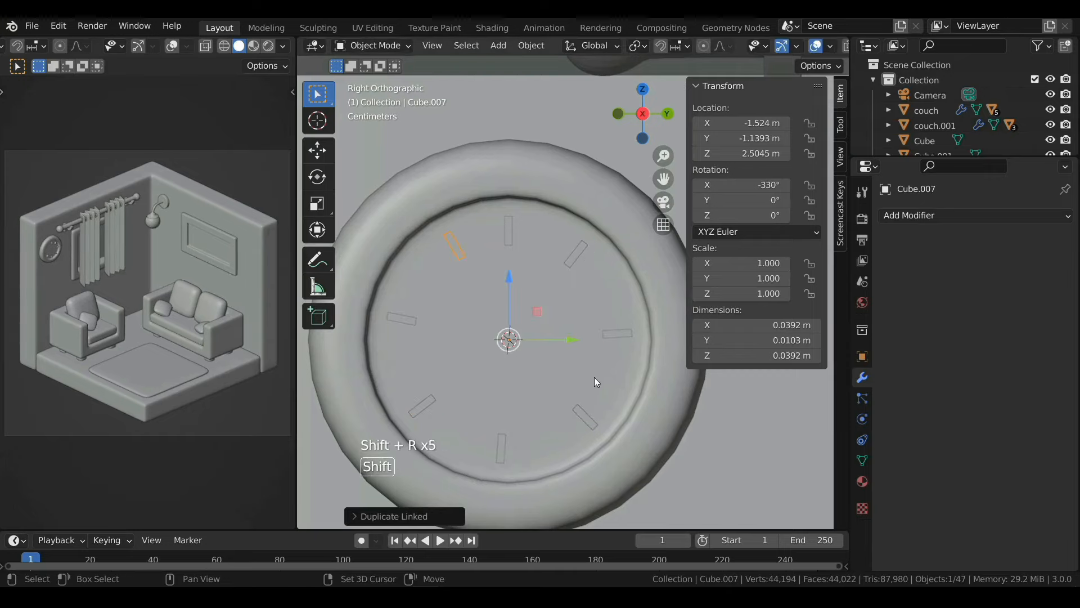
Step: Rotate individual markers around the dial's centre to even out their spacing, setting the upper-left one to about -318° and the upper-right one to about -40.4°
key(r)
click(568, 313)
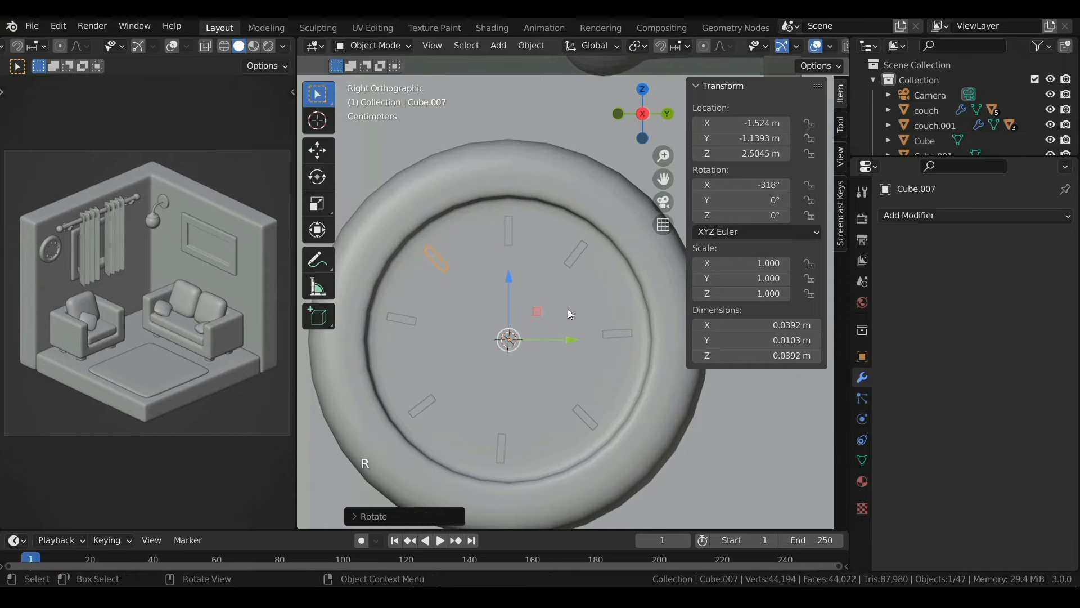
click(408, 318)
key(r)
click(563, 340)
click(500, 448)
key(r)
click(583, 389)
click(578, 255)
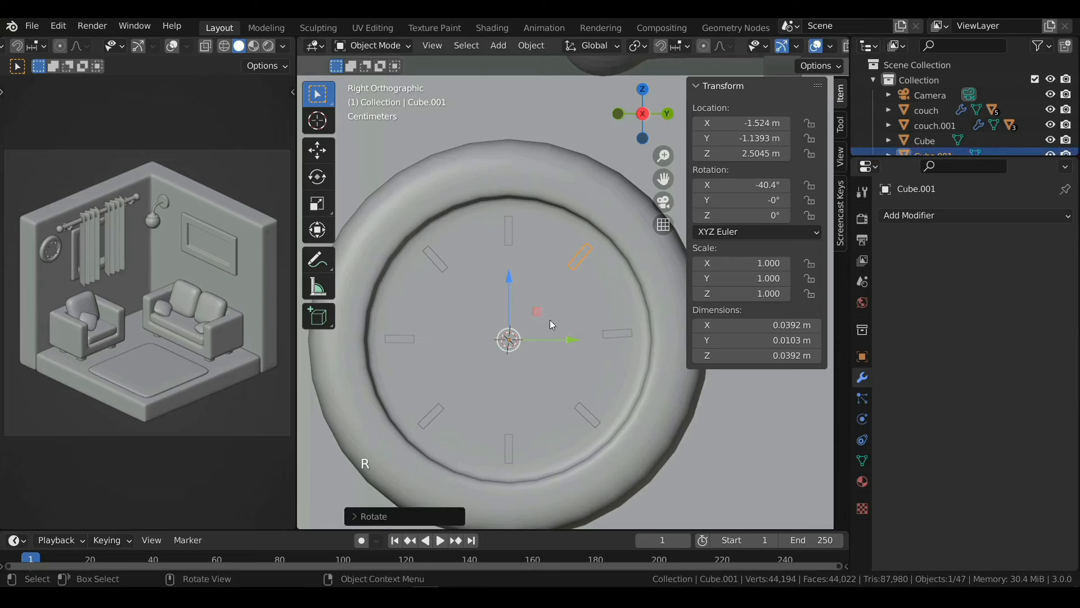
Step: In the shared marker mesh, adjust the scale, flatten it to about 0.34 along X and move the markers back towards the dial
key(Tab)
middle_drag(534, 298, 636, 315)
scroll(641, 338, up, 3)
key(s)
click(652, 348)
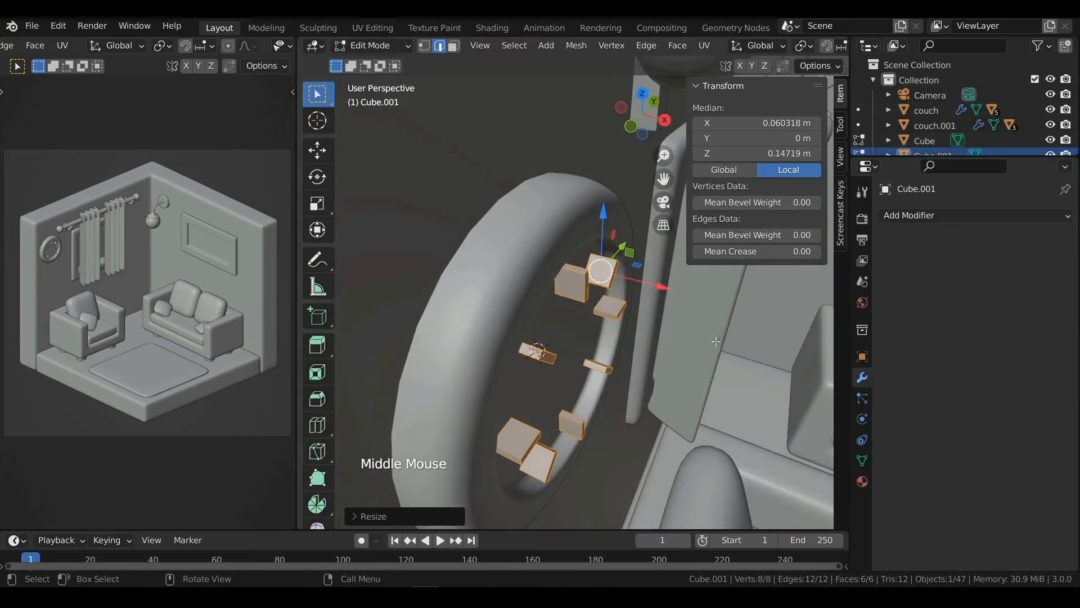
key(s)
key(x)
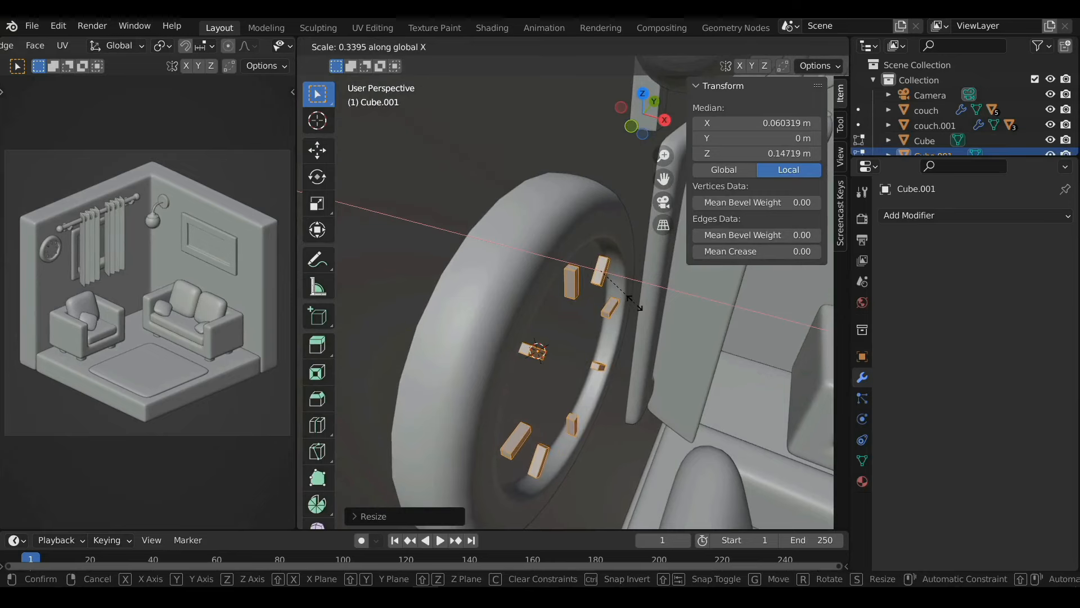
click(634, 304)
drag(655, 285, 640, 276)
key(Tab)
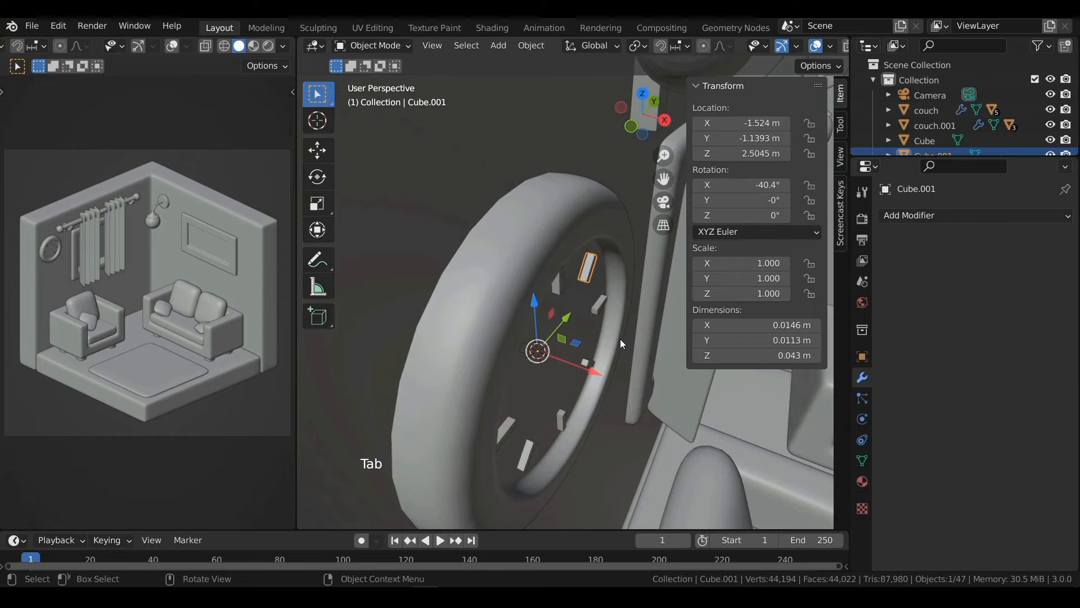
Step: In the right orthographic view, place the 3D cursor at the clock's centre, add a cube there and enter edit mode
click(665, 120)
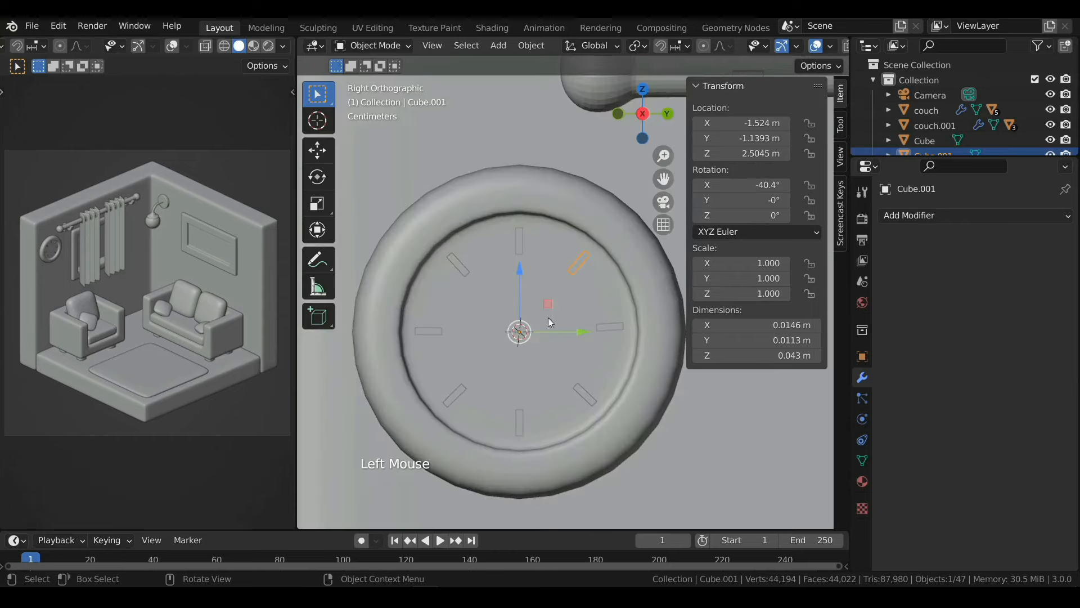
shift+right_click(519, 331)
key(shift+a)
mouse_move(519, 330)
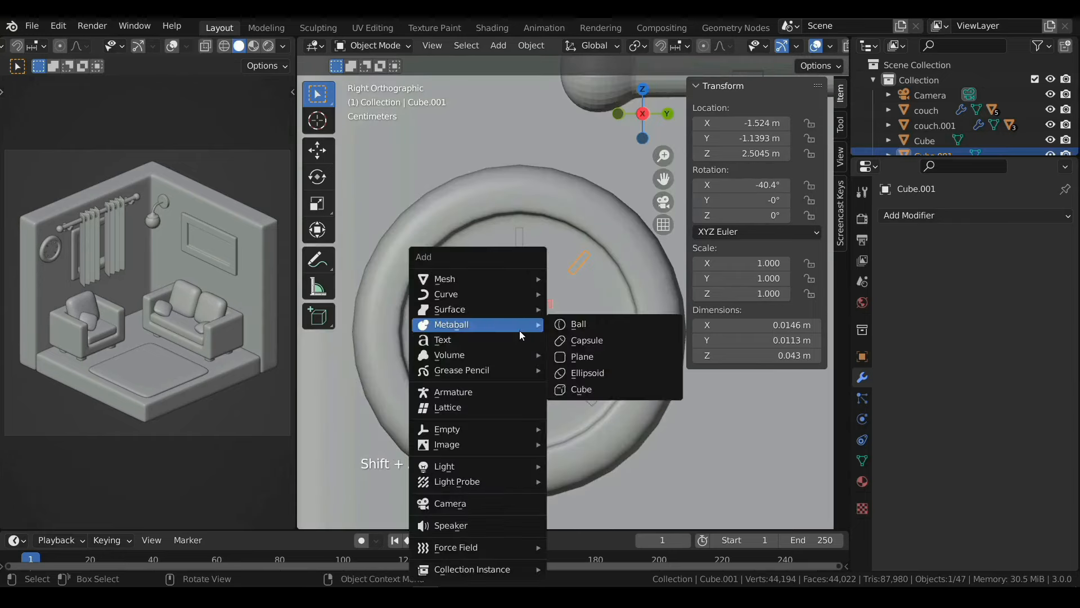
mouse_move(523, 279)
click(588, 295)
key(Tab)
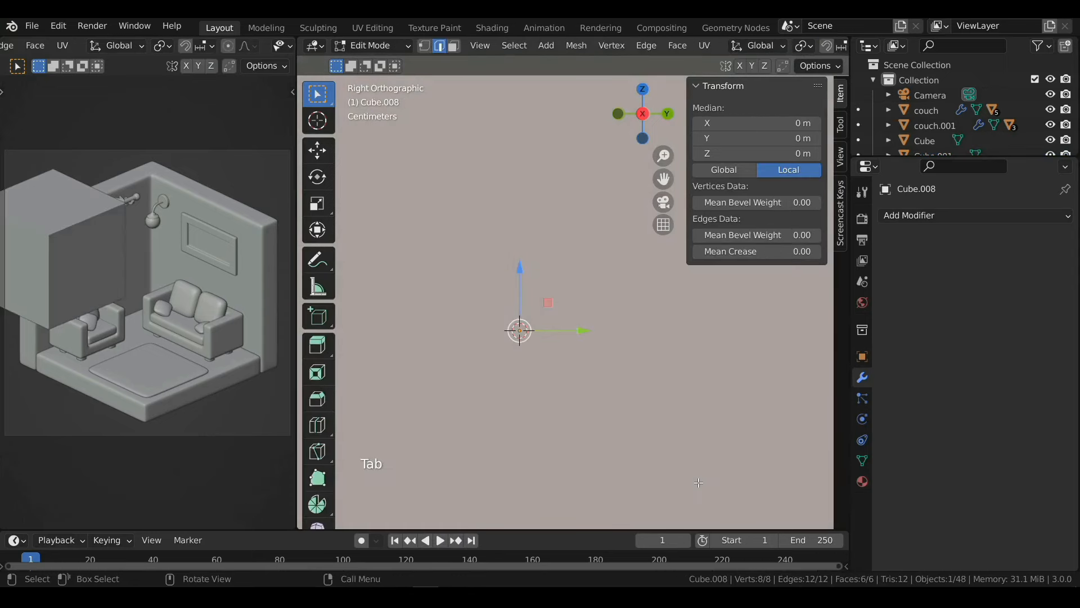
Step: Scale the cube down to a small block and stretch it about 4.4 times along Y into a horizontal bar for the hour hand
key(s)
click(596, 376)
key(s)
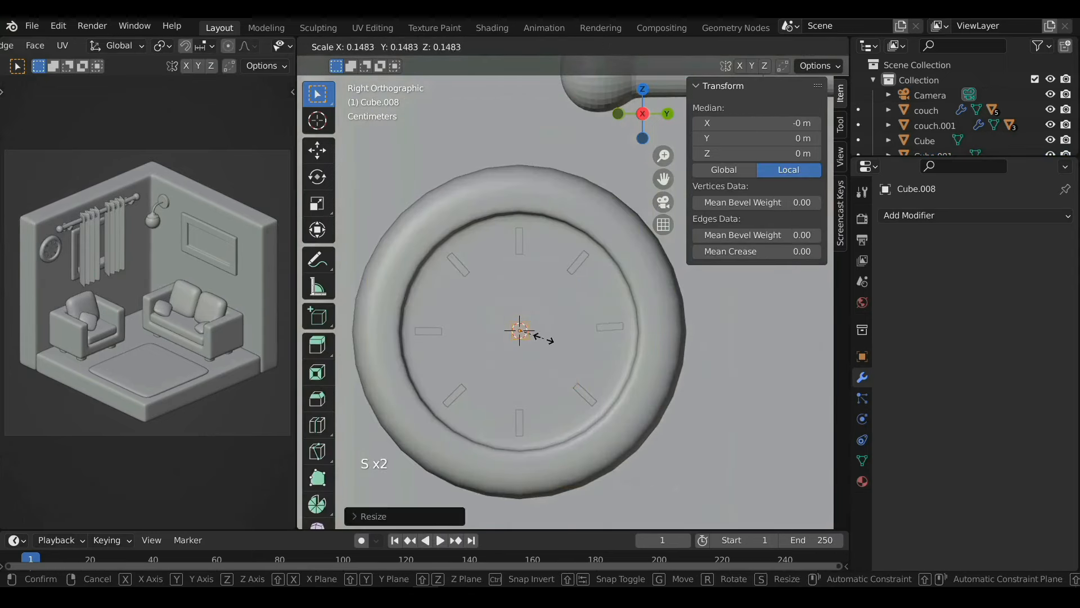
click(543, 338)
key(s)
key(y)
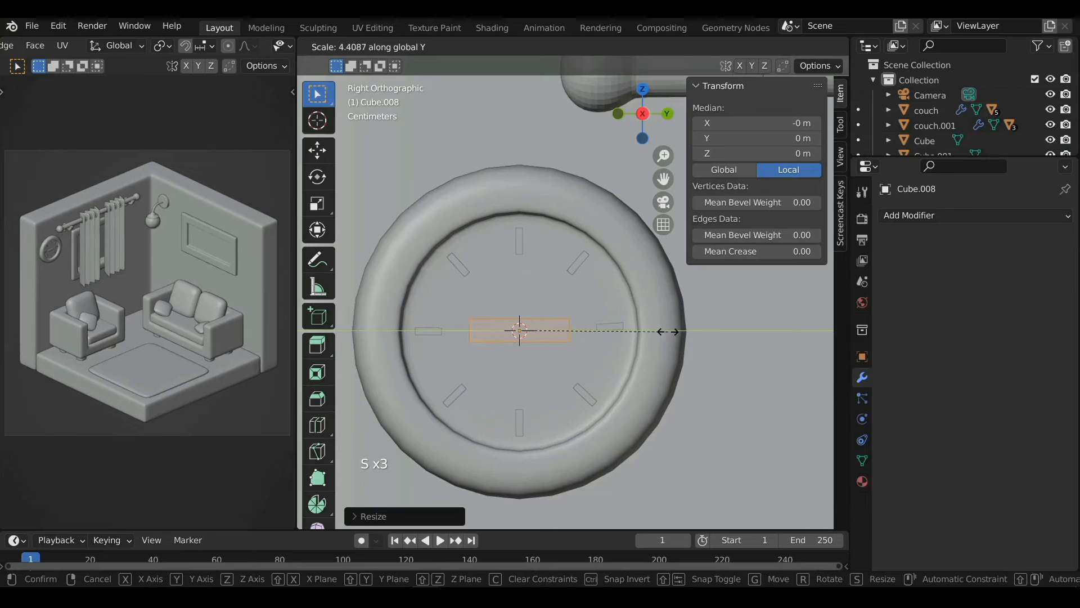
click(667, 331)
scroll(667, 354, up, 2)
key(s)
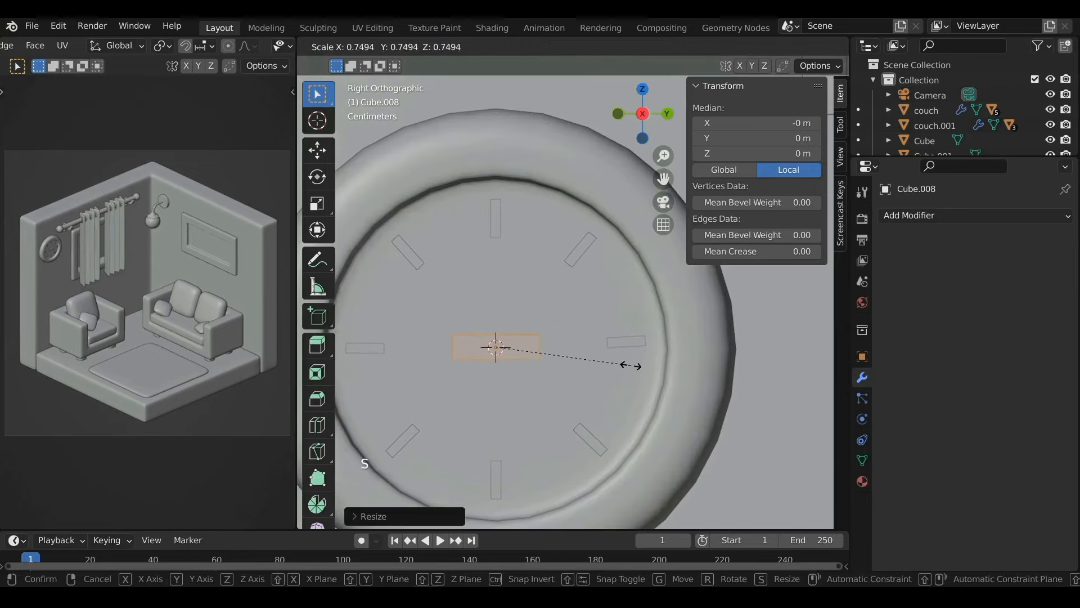
click(630, 365)
Step: Add a centred lengthwise loop cut to the bar and pull its middle end vertices out along Y to form a pointed tip
key(ctrl+r)
click(542, 345)
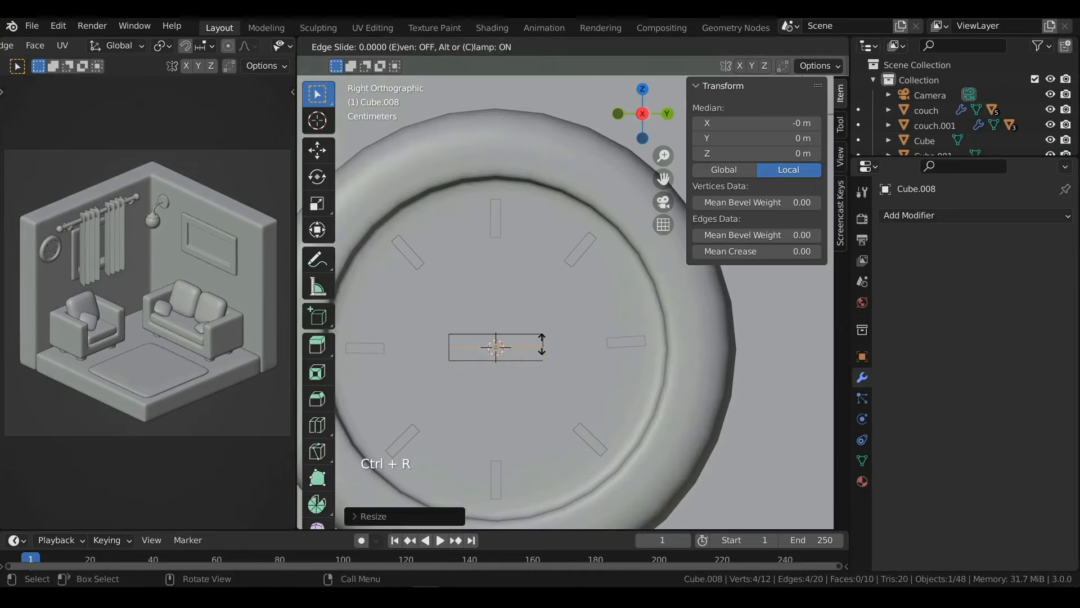
click(542, 346)
scroll(545, 351, up, 1)
key(alt+z)
key(1)
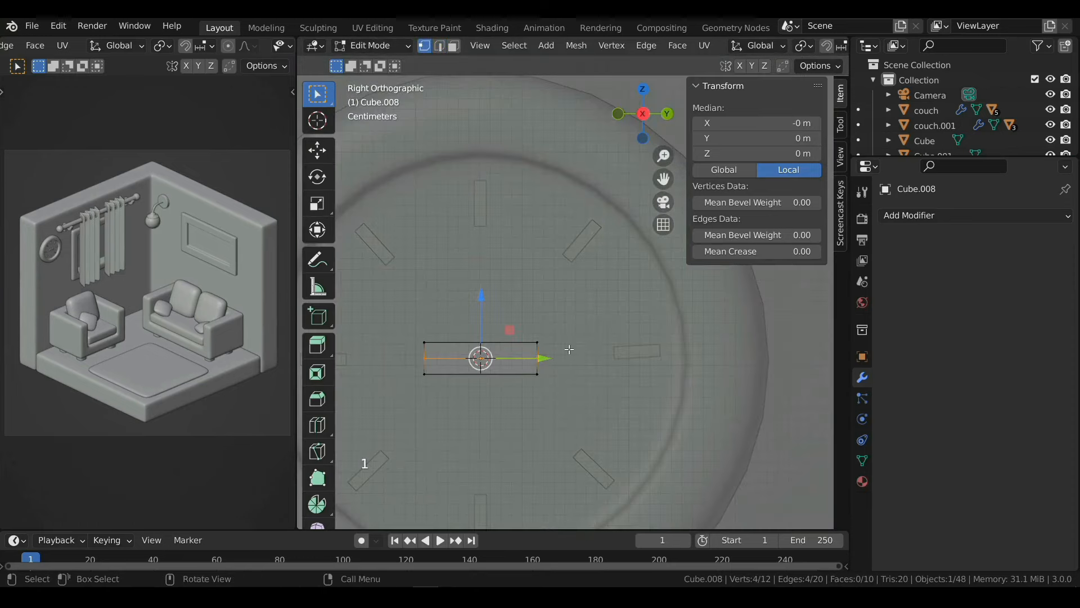
drag(565, 349, 512, 366)
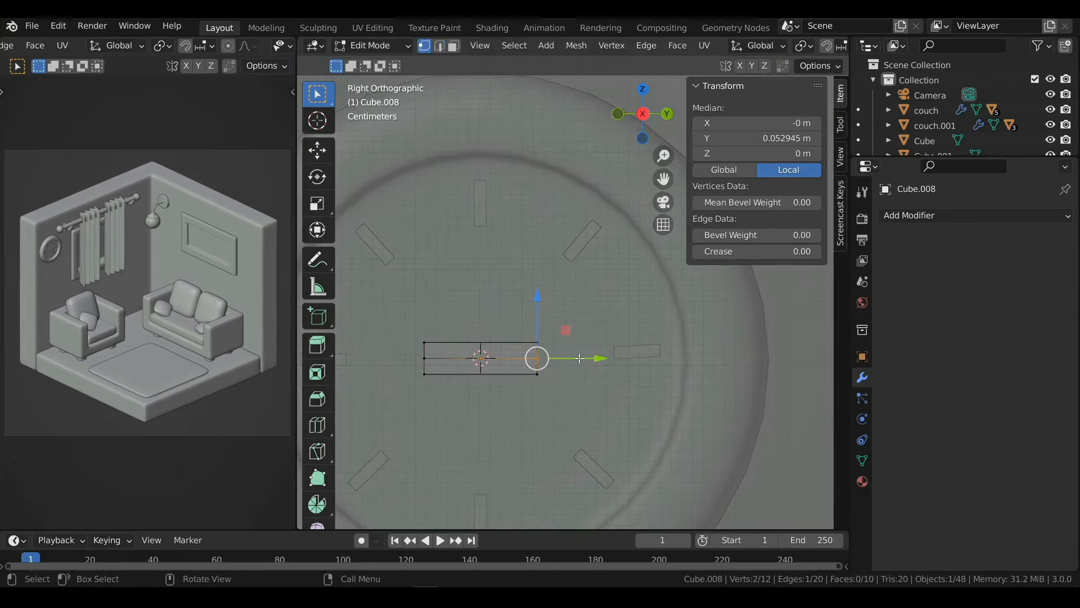
mouse_move(579, 358)
mouse_down()
mouse_move(602, 353)
mouse_move(551, 363)
mouse_move(600, 365)
mouse_move(577, 366)
mouse_up()
Step: Duplicate the whole hand in place, rotate the copy upright and move it over the dial's centre
key(a)
key(shift+d)
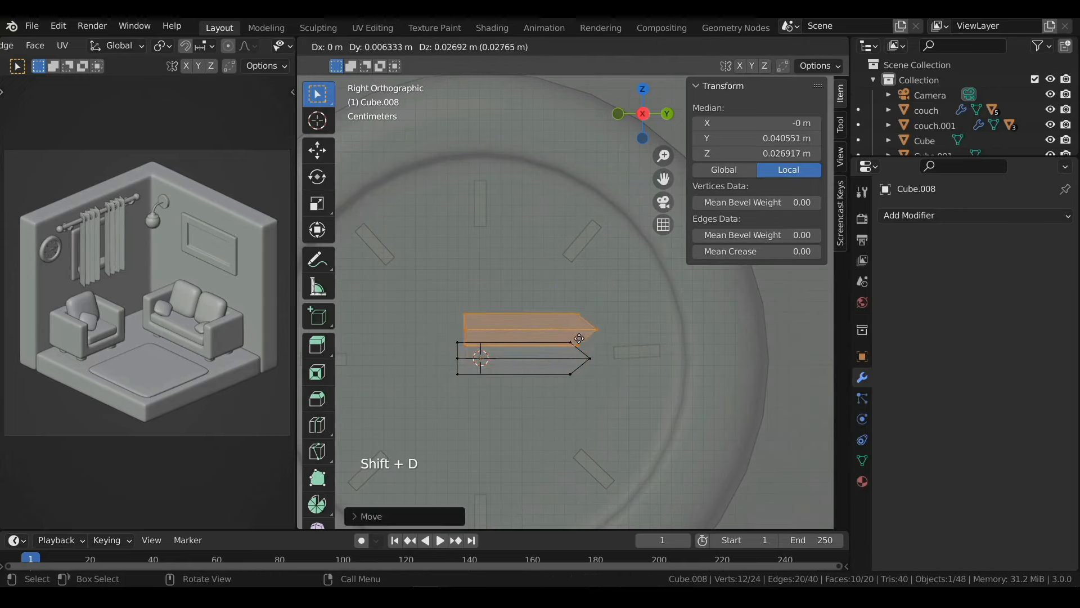
right_click(572, 353)
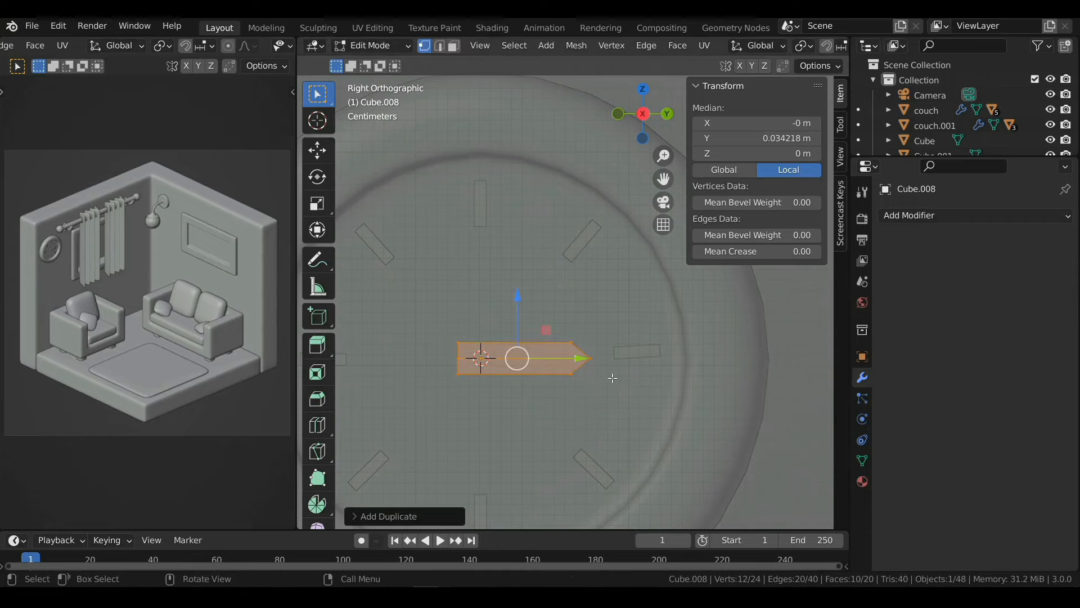
key(r)
click(532, 296)
drag(523, 357, 483, 330)
Step: Narrow the upright minute hand along Y, lengthen and raise it along Z, and extend the hour hand's tail
key(s)
key(y)
click(541, 335)
key(s)
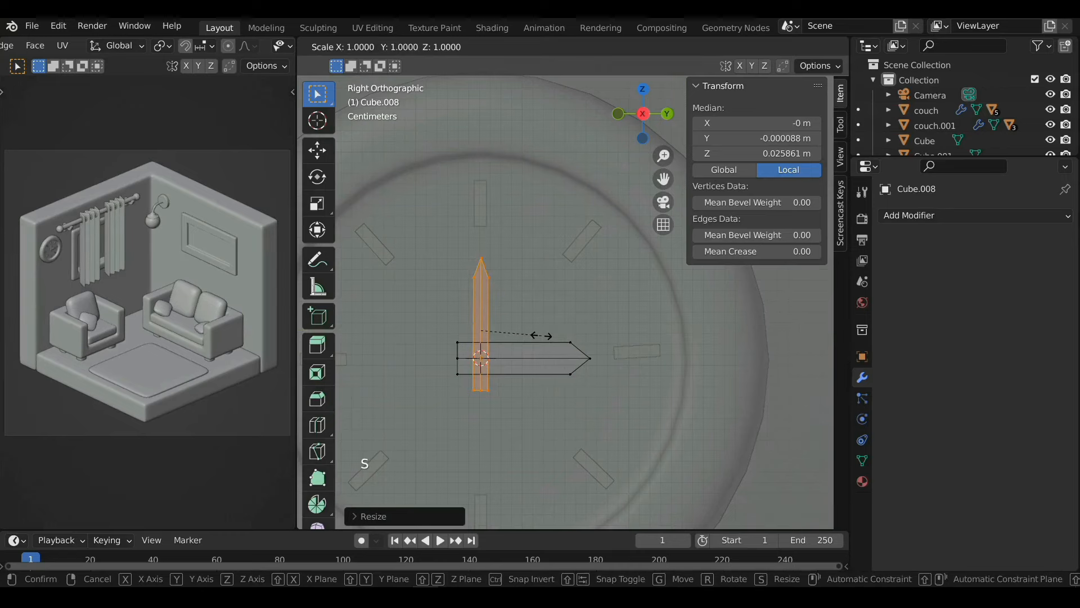
key(z)
click(479, 331)
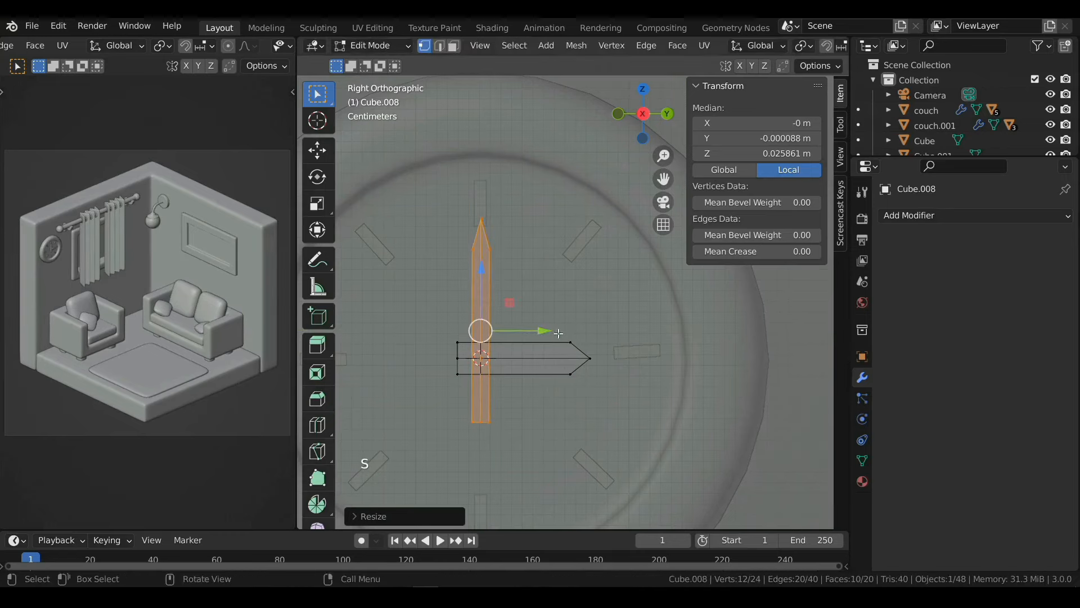
drag(480, 331, 478, 299)
drag(440, 331, 473, 360)
Step: Duplicate the minute hand beside itself and make the copy a much thinner second hand
drag(460, 188, 493, 438)
key(shift+d)
click(544, 355)
drag(588, 314, 549, 313)
drag(526, 253, 524, 198)
Step: Rotate the second hand diagonally towards the lower-right marker and move it across the dial's centre, to about Y 0.031 m, Z -0.030 m
drag(504, 194, 549, 427)
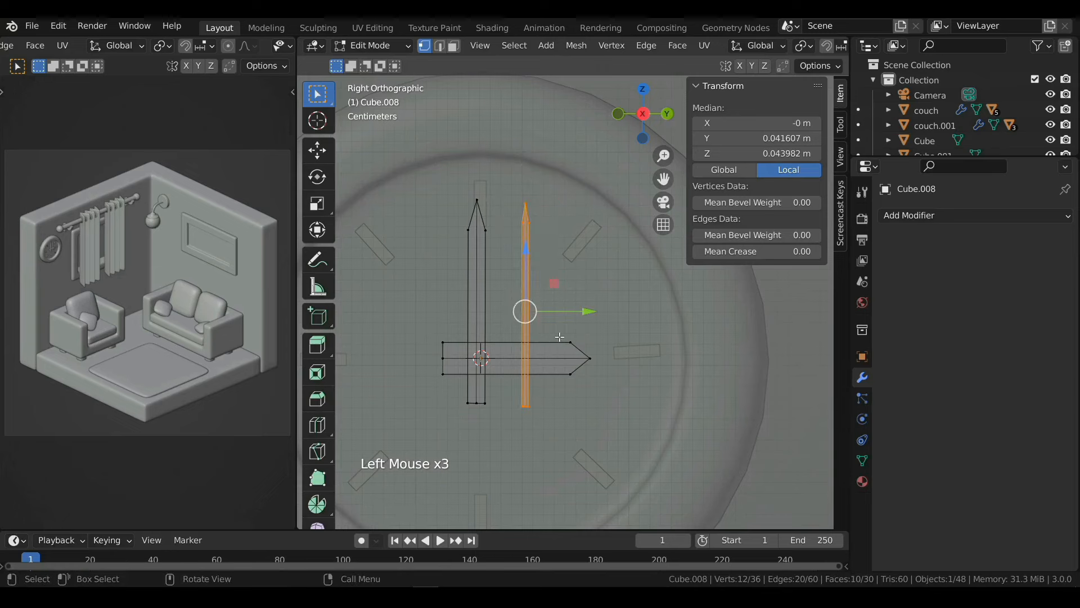
key(r)
click(458, 336)
drag(523, 326, 511, 404)
scroll(511, 404, down, 2)
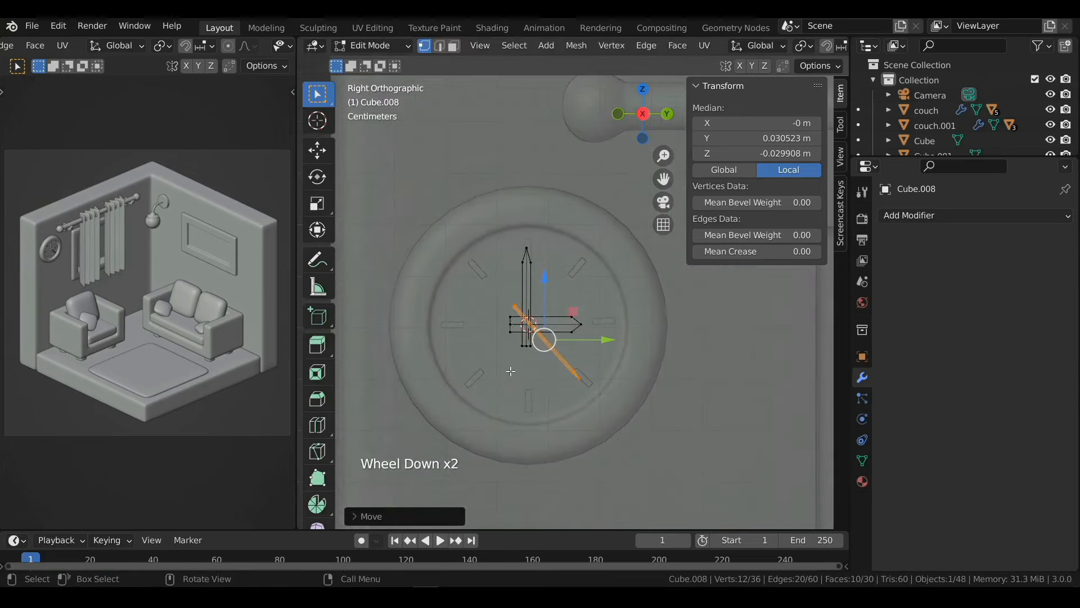
Step: Offset the second hand to about 0.015 m in local X, then select the linked hour hand and shift its depth along X
middle_drag(510, 378, 597, 387)
key(l)
drag(598, 386, 607, 389)
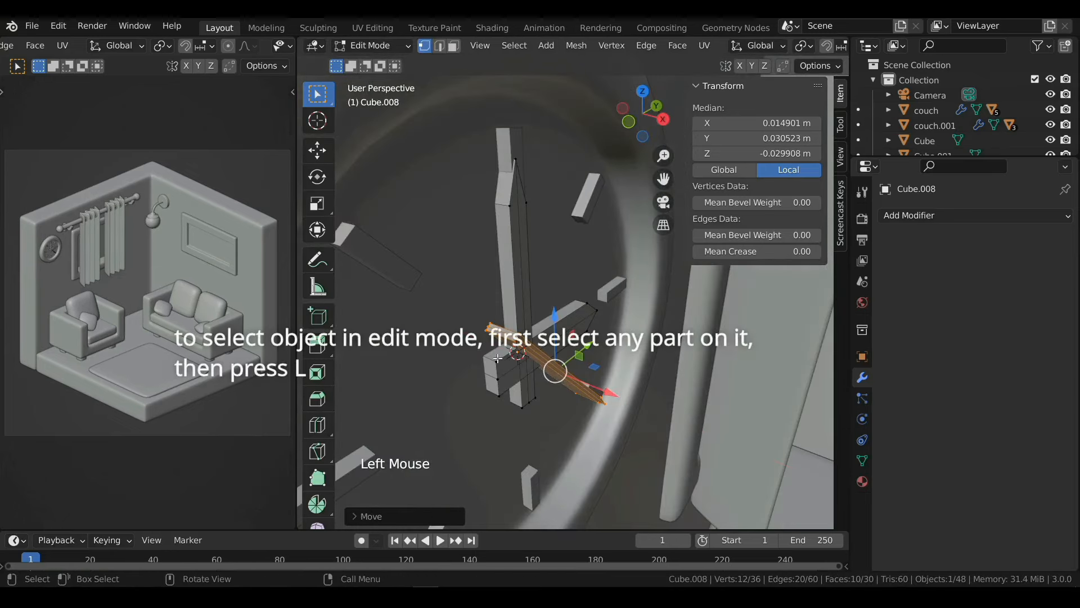
click(496, 362)
key(l)
drag(578, 357, 573, 357)
Step: Leave edit mode and rotate the clock hands to about 4.28° around X
middle_drag(574, 357, 487, 322)
key(Tab)
scroll(573, 322, up, 3)
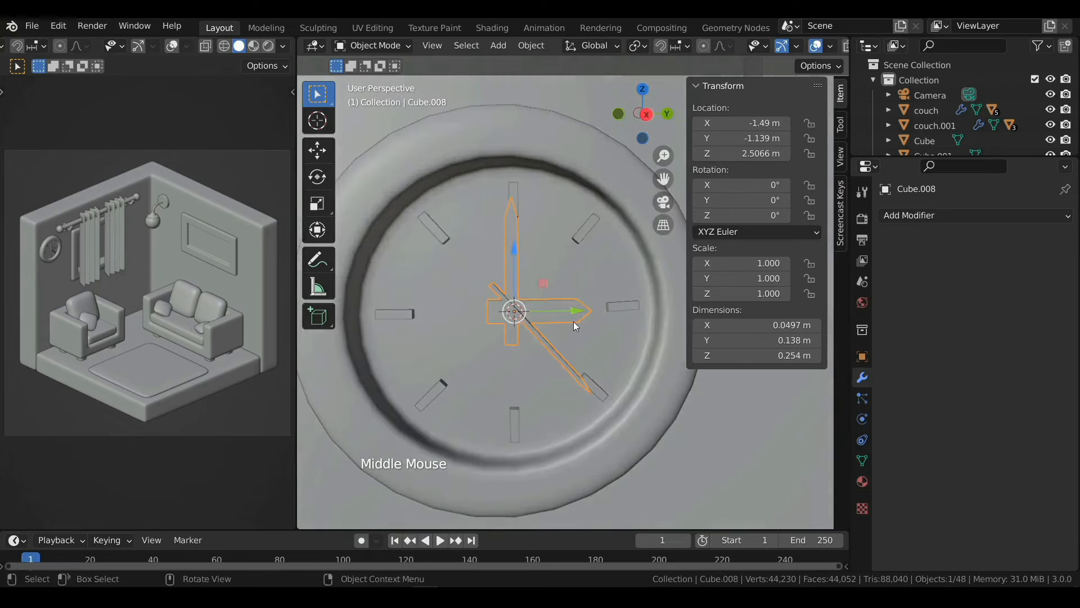
key(r)
key(x)
click(556, 285)
middle_drag(556, 286, 571, 306)
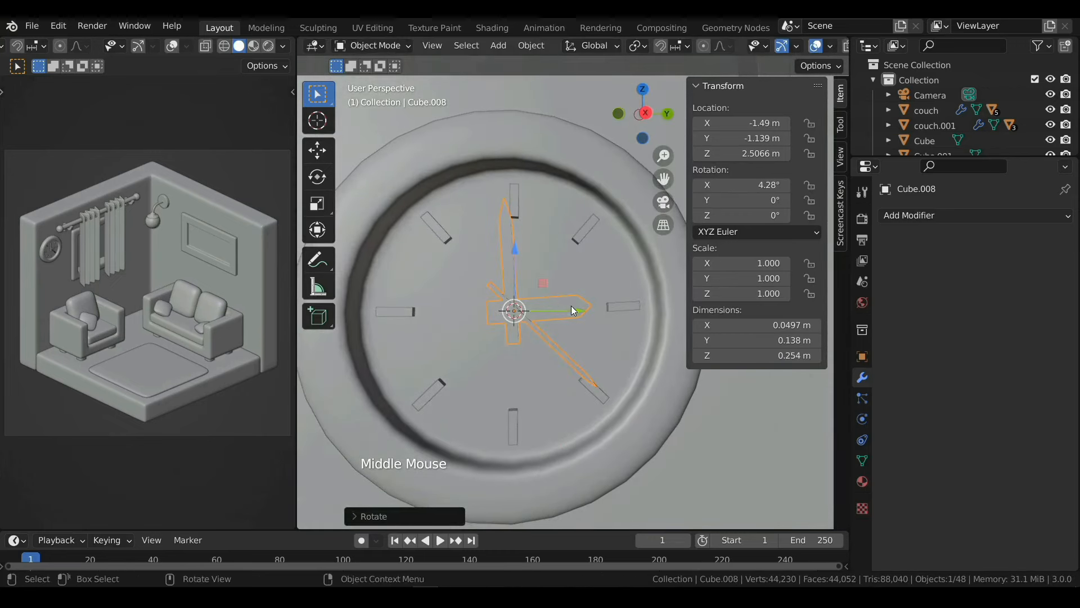
Step: Select all the hour markers and the hands plus the clock frame, and parent them to the frame with the Object option
click(588, 227)
middle_drag(588, 226, 531, 211)
shift+click(514, 198)
shift+click(430, 229)
shift+click(392, 324)
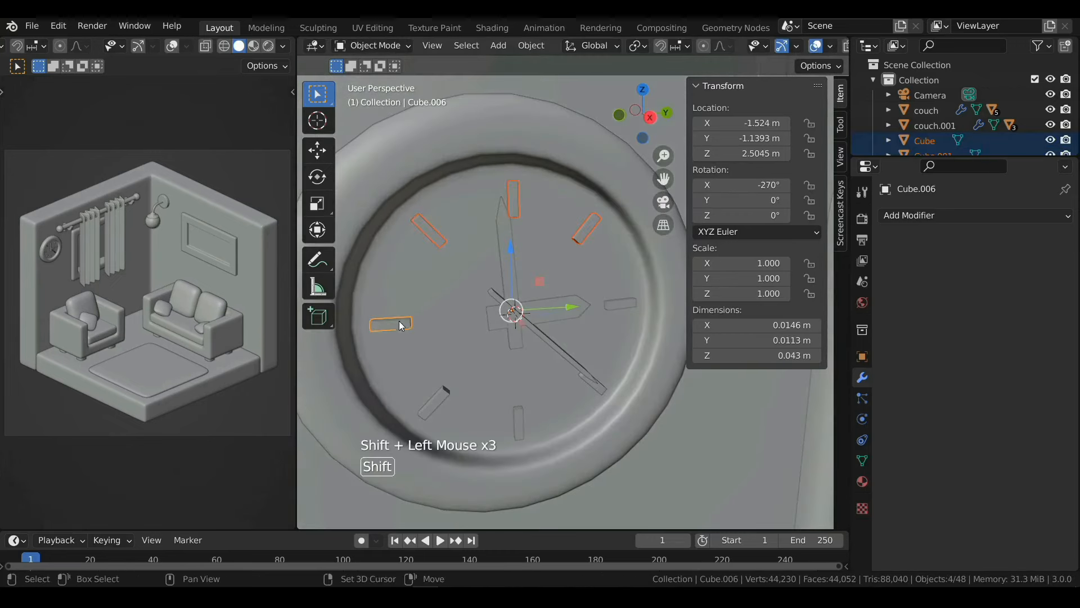
shift+click(440, 404)
shift+click(506, 331)
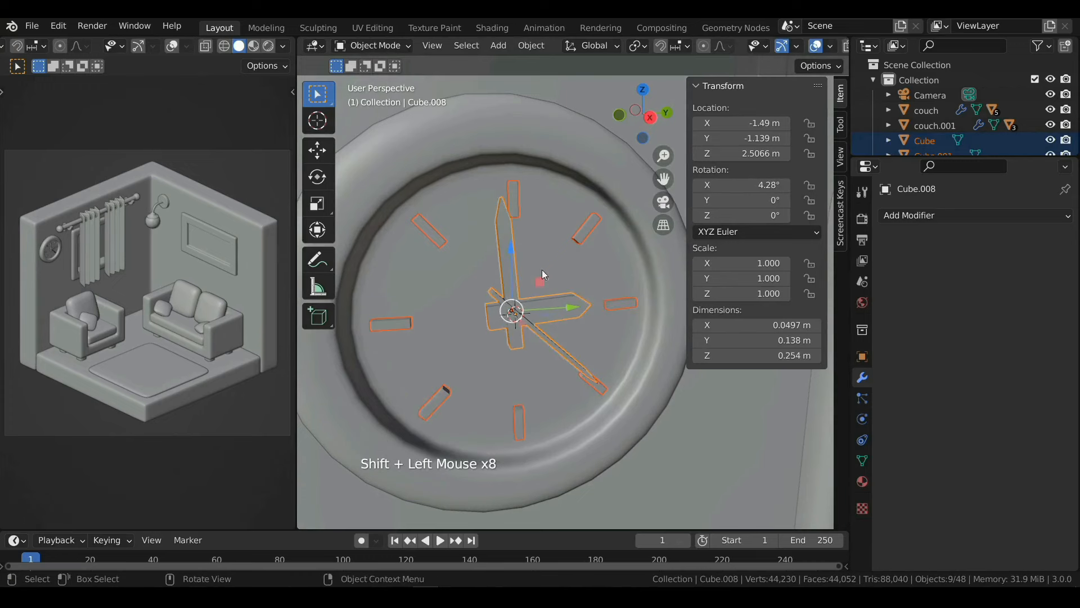
shift+click(591, 161)
scroll(591, 161, down, 1)
key(ctrl+p)
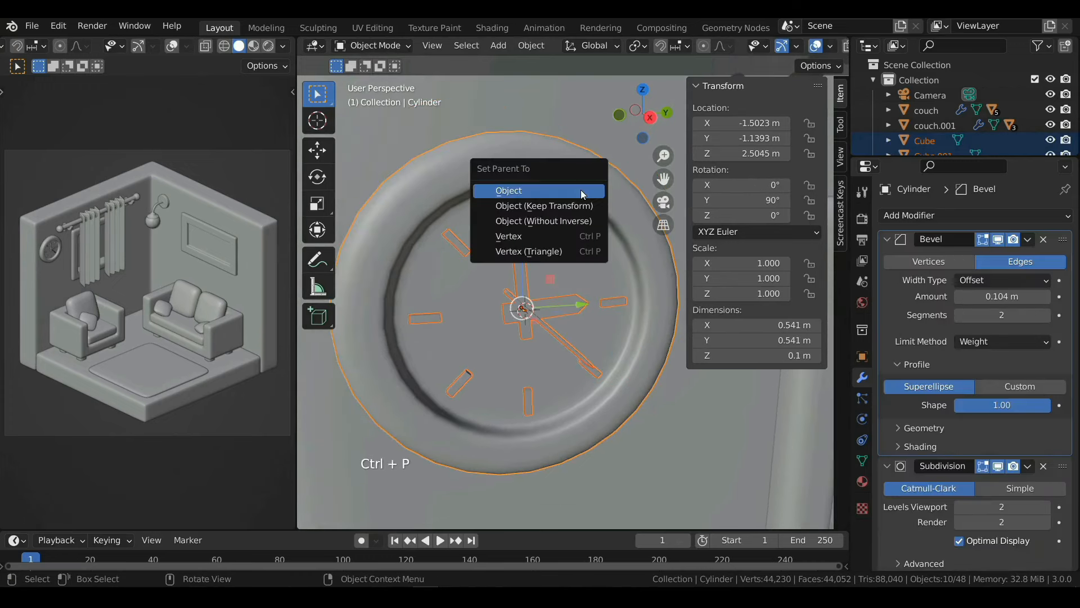
click(583, 193)
Step: Select only the clock frame cylinder
click(580, 177)
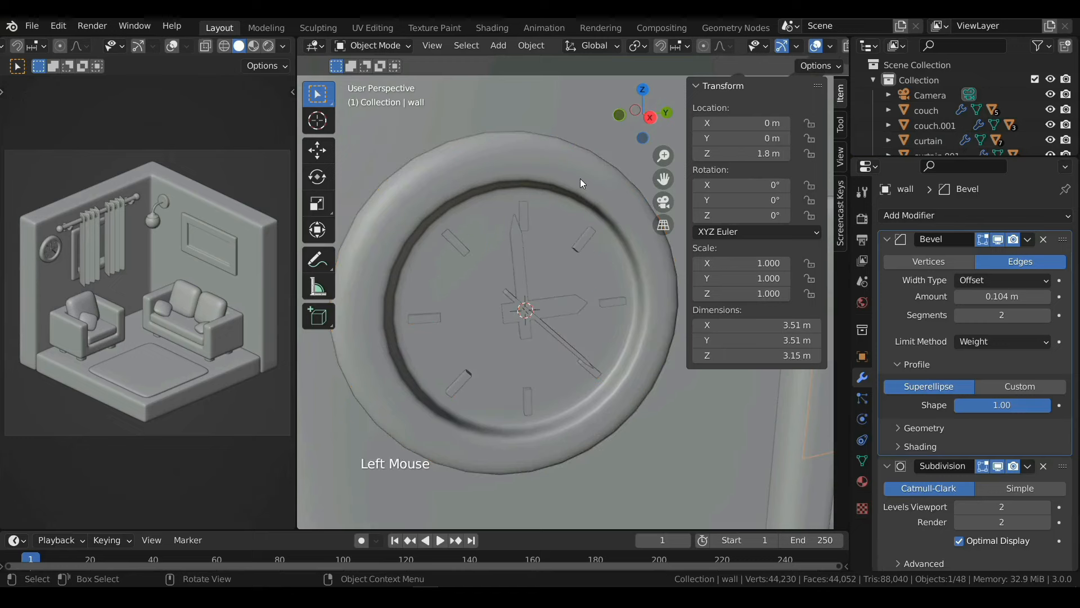
click(579, 177)
scroll(964, 107, down, 2)
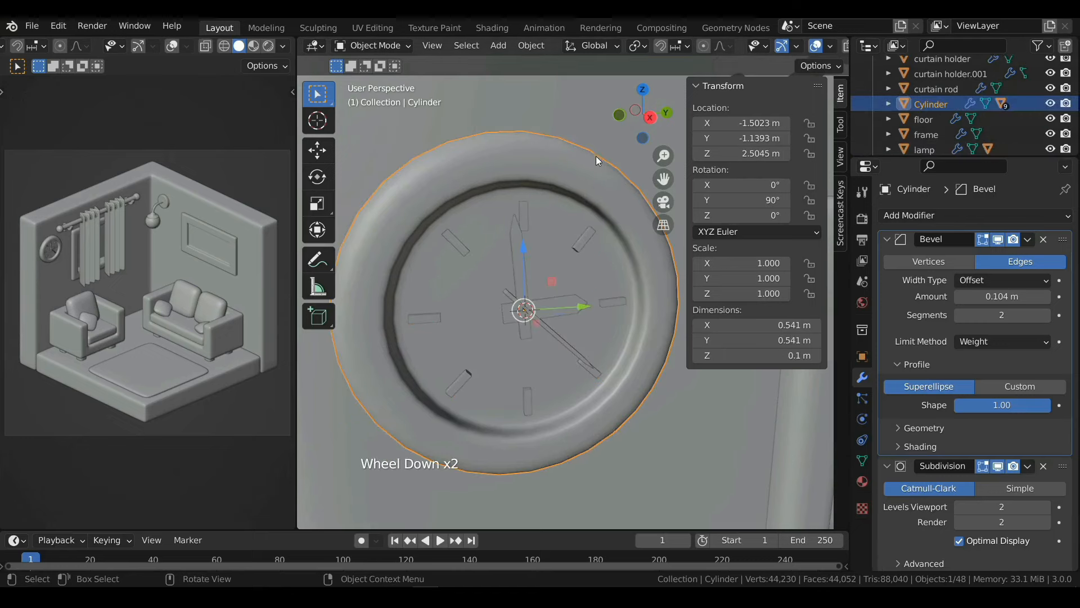
Step: Rename the selected clock frame cylinder as clock
key(F2)
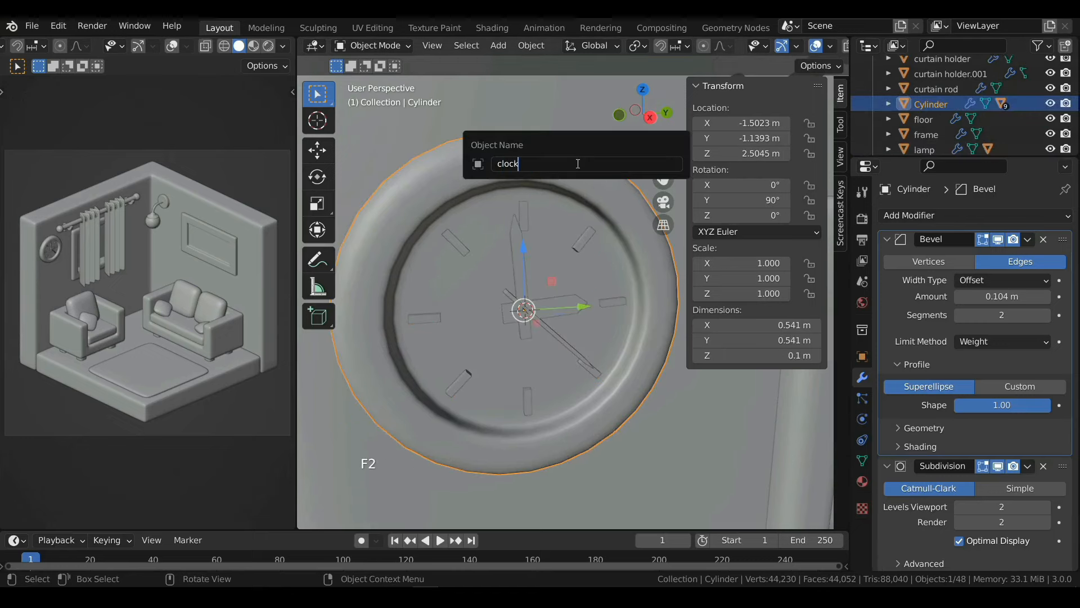
key(Return)
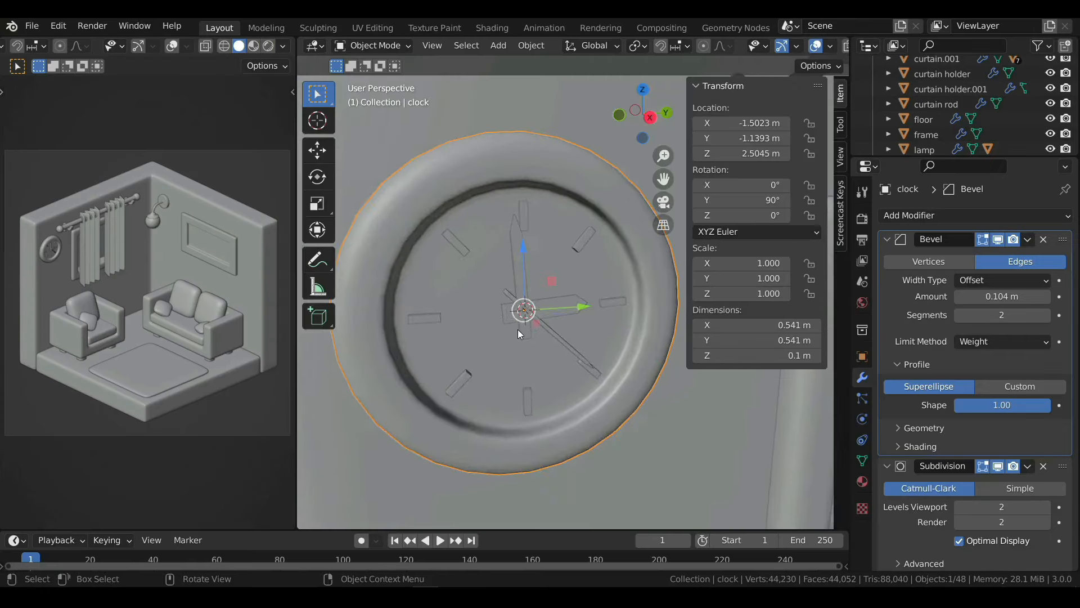
Step: Place the 3D cursor at the middle of the rug and add a mesh circle there
scroll(518, 329, down, 4)
shift+middle_drag(517, 329, 524, 358)
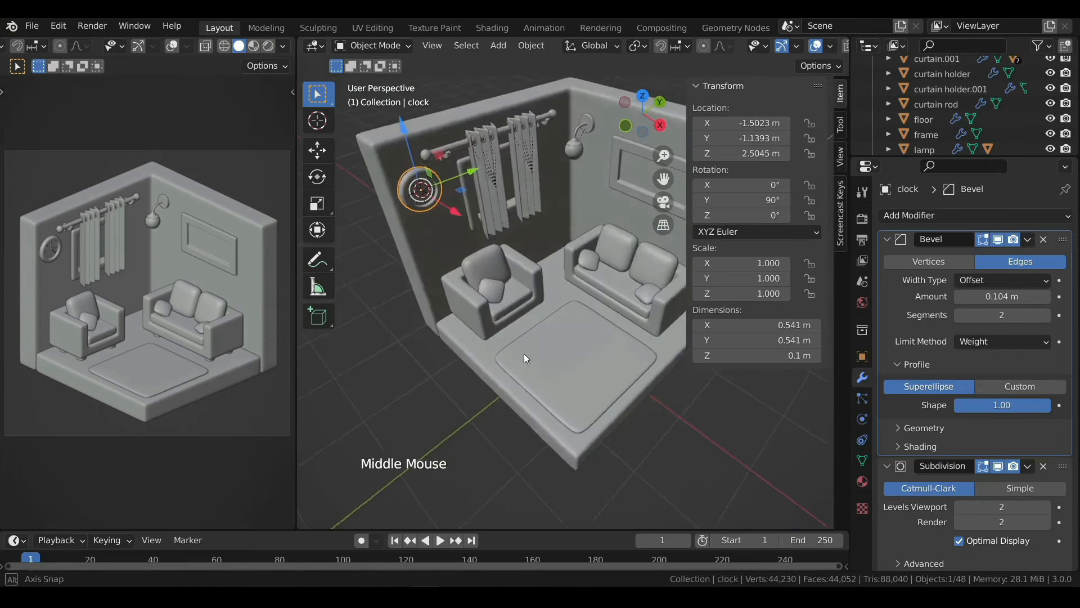
scroll(540, 365, up, 2)
shift+right_click(575, 364)
key(shift+a)
mouse_move(562, 278)
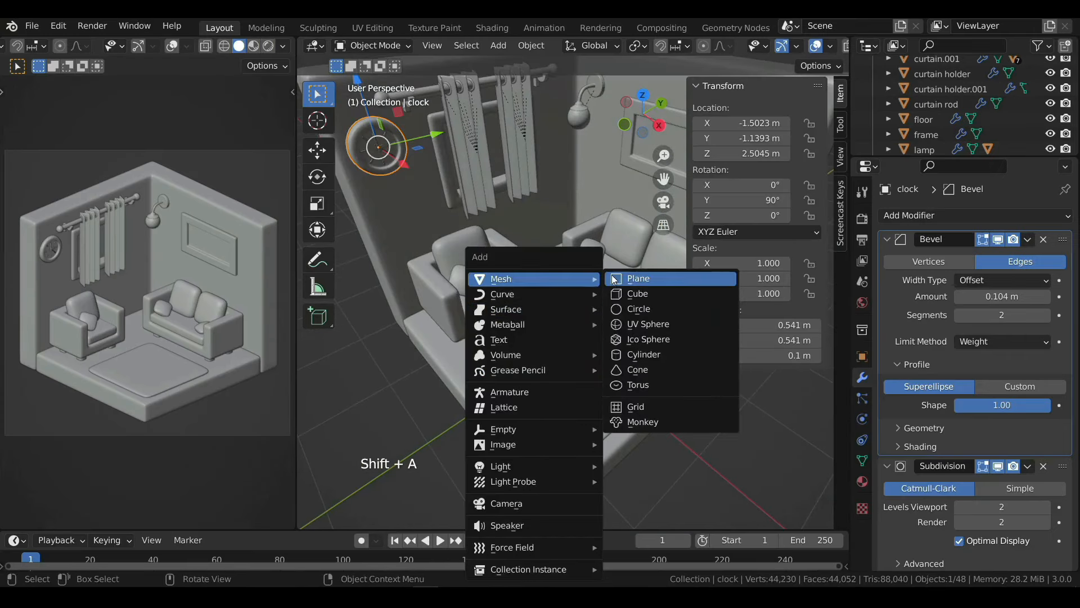
click(639, 308)
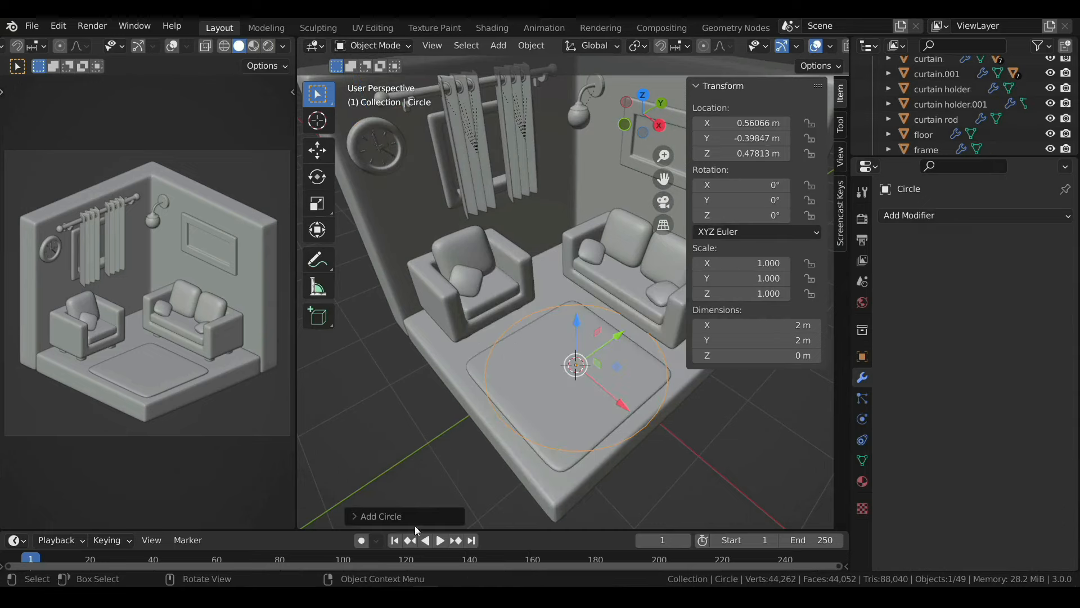
Step: Set the new circle to 8 vertices with an N-Gon fill
click(398, 516)
click(491, 354)
text(8)
key(Return)
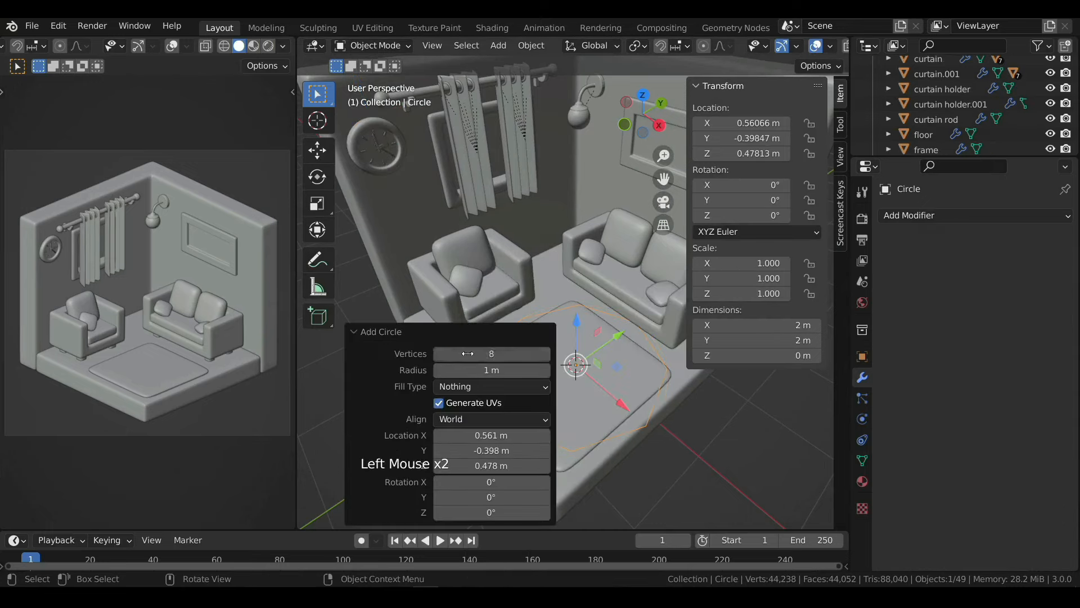
click(469, 386)
click(455, 419)
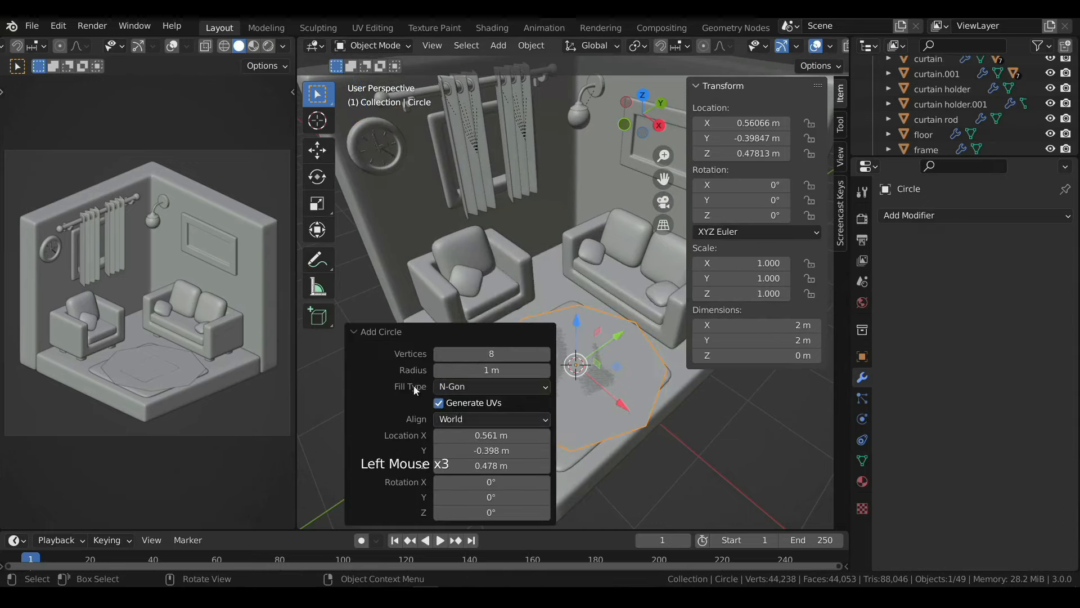
click(378, 333)
Step: In edit mode, shrink the octagon to tabletop size on the rug and stretch it along global X
scroll(596, 411, up, 3)
shift+middle_drag(596, 411, 561, 352)
key(Tab)
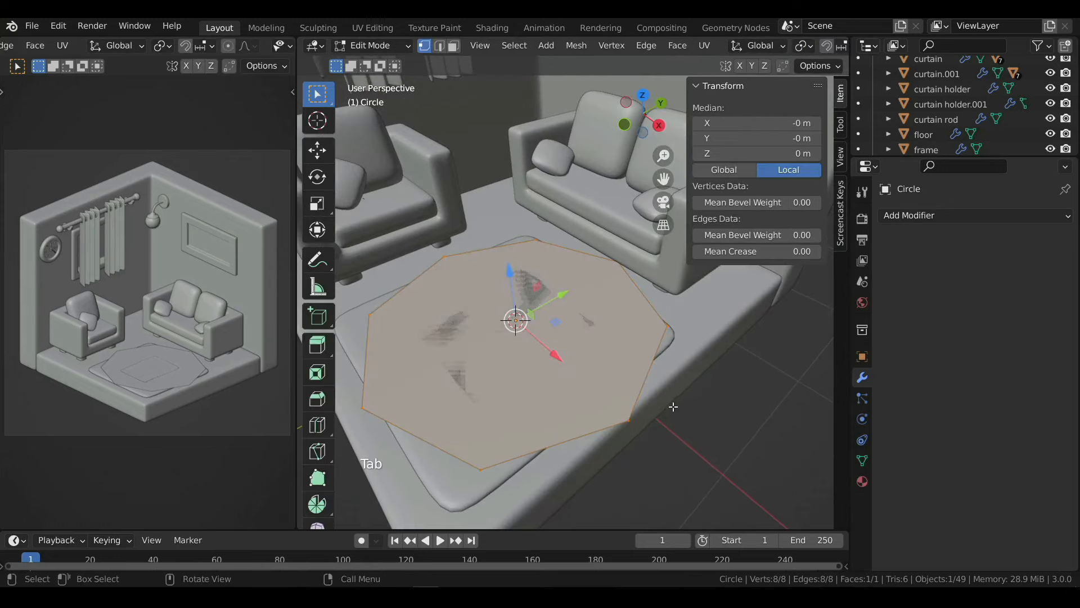
key(s)
click(552, 350)
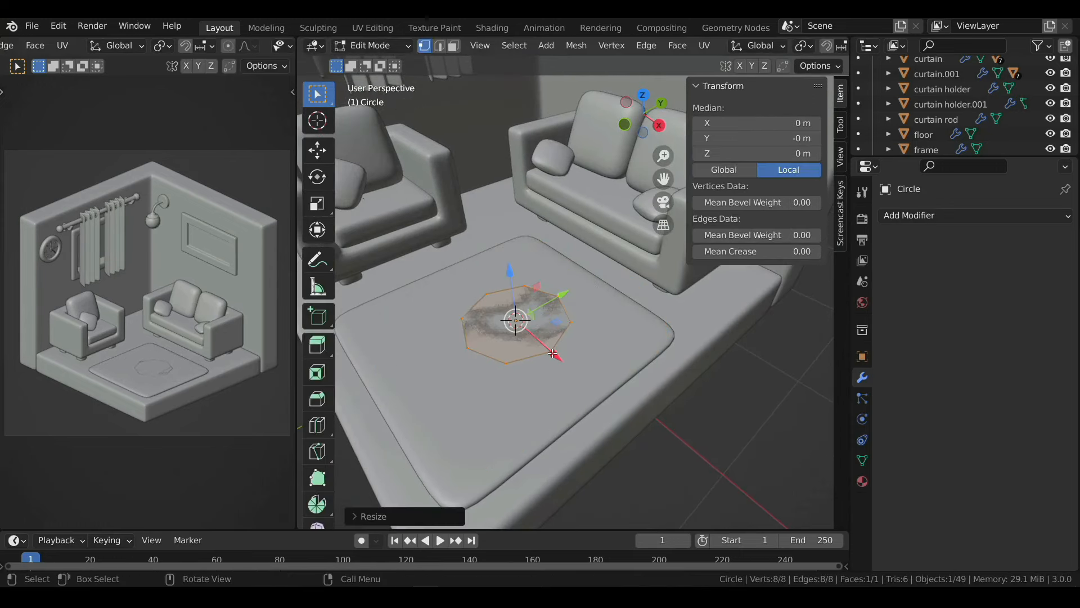
key(s)
key(x)
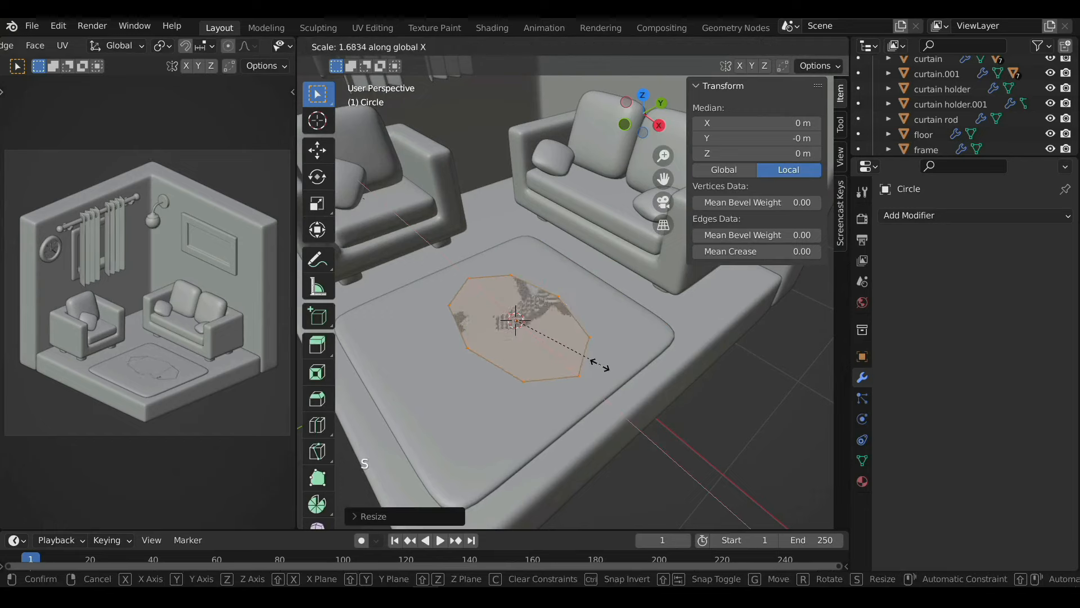
click(594, 360)
Step: In the right view, raise the octagon about 0.19 m above the rug and extrude it upward about 0.13 m
scroll(567, 361, up, 2)
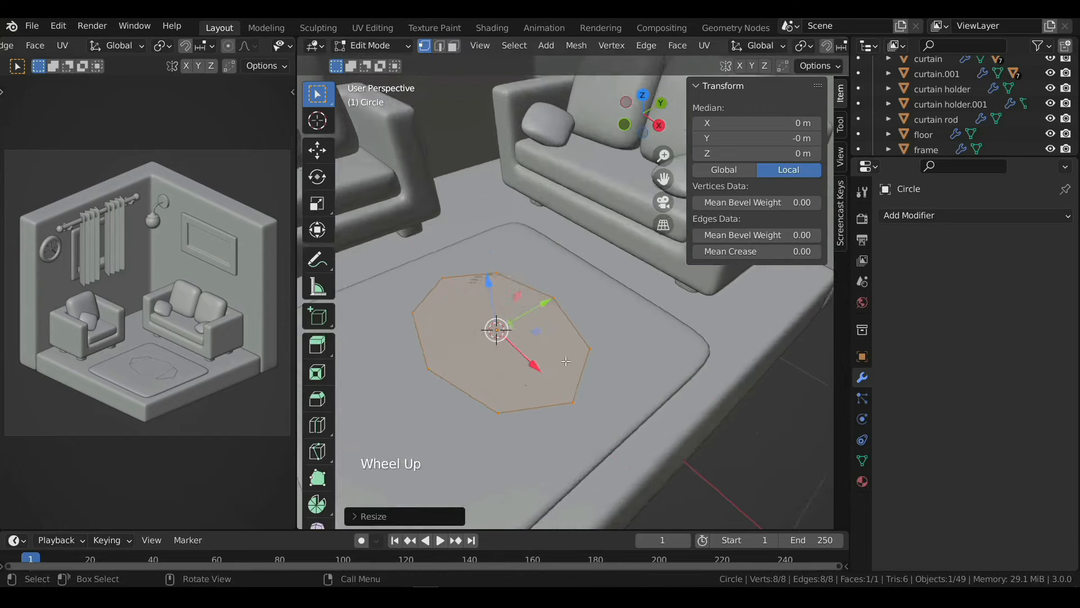
middle_drag(567, 362, 529, 251)
click(662, 120)
shift+middle_drag(458, 225, 494, 284)
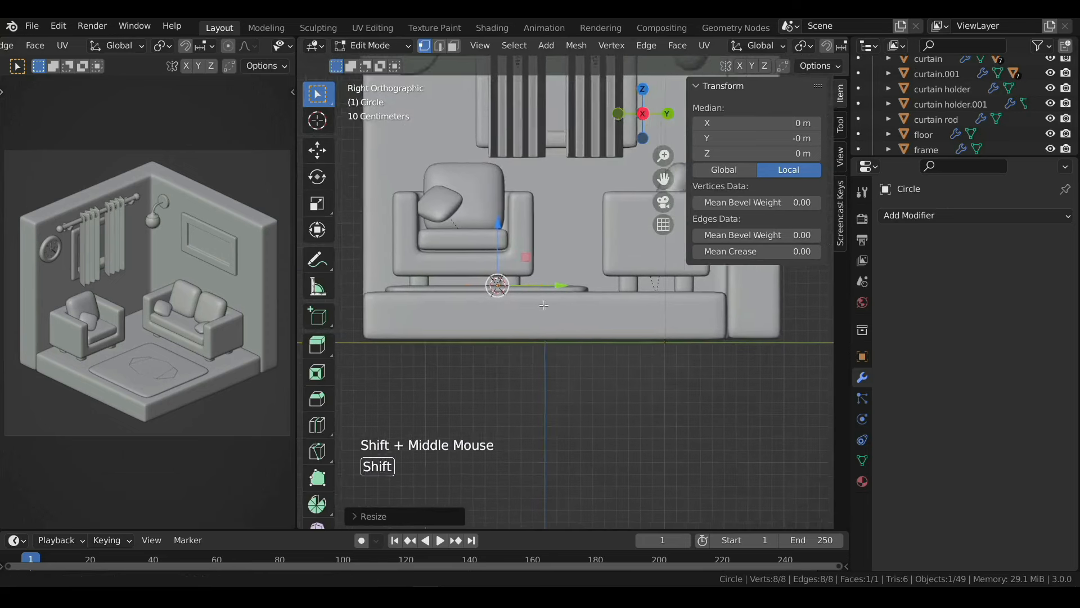
scroll(492, 290, up, 2)
drag(490, 288, 489, 255)
key(e)
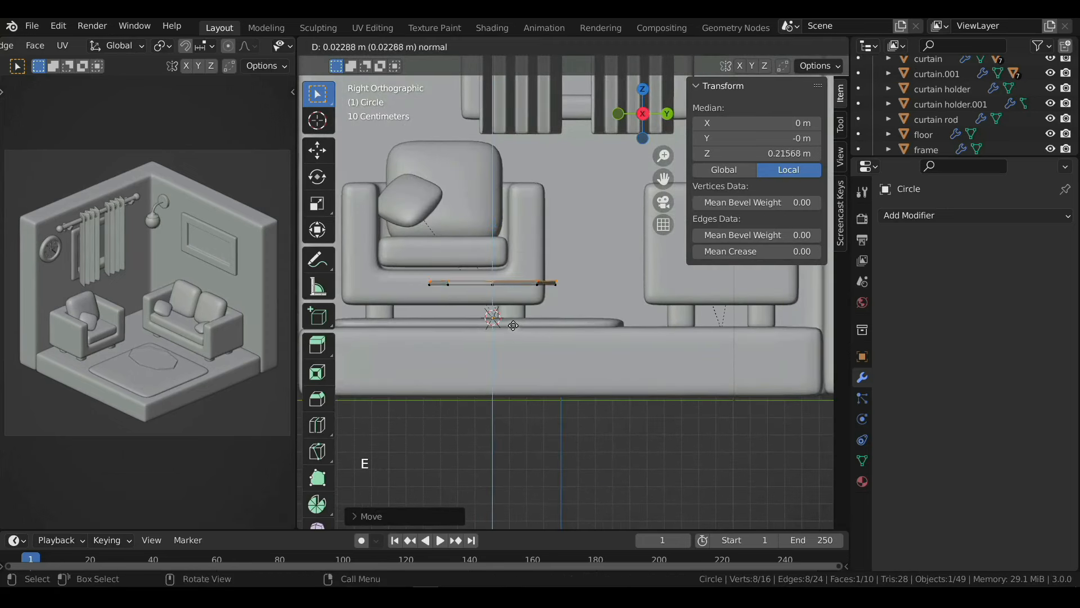
click(505, 311)
Step: Select the top and bottom faces of the tabletop and inset both slightly
middle_drag(505, 312, 557, 336)
scroll(563, 338, up, 2)
key(3)
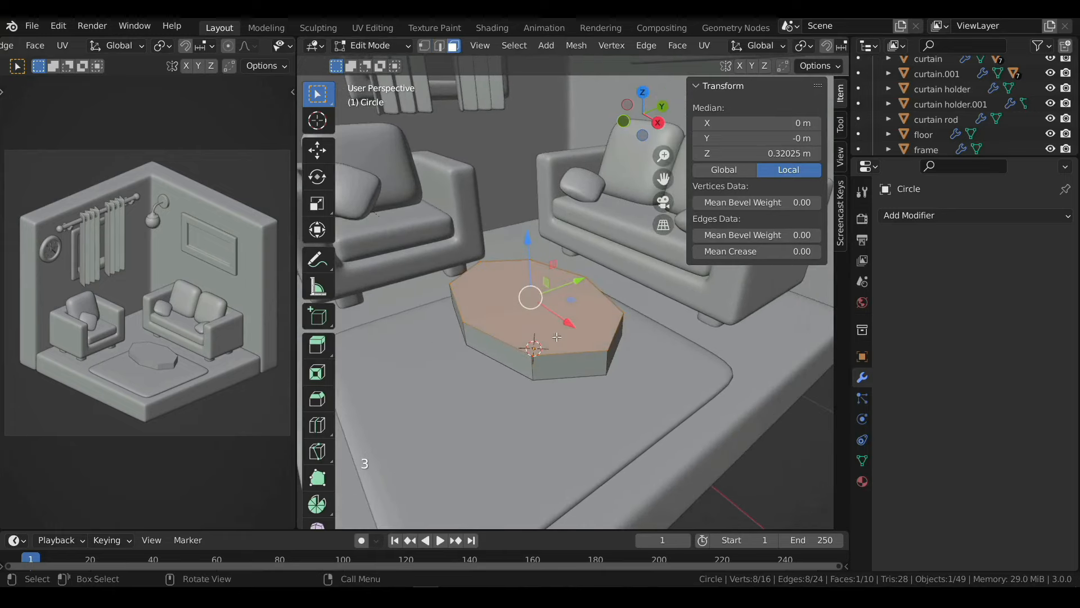
middle_drag(579, 387, 571, 330)
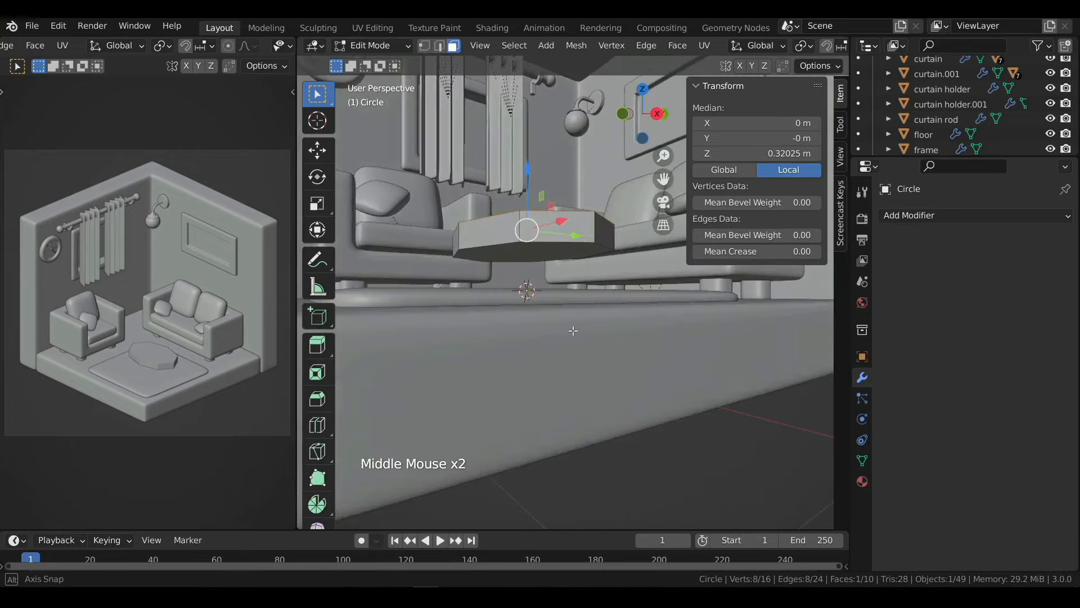
scroll(571, 331, up, 2)
shift+click(536, 240)
middle_drag(536, 240, 563, 315)
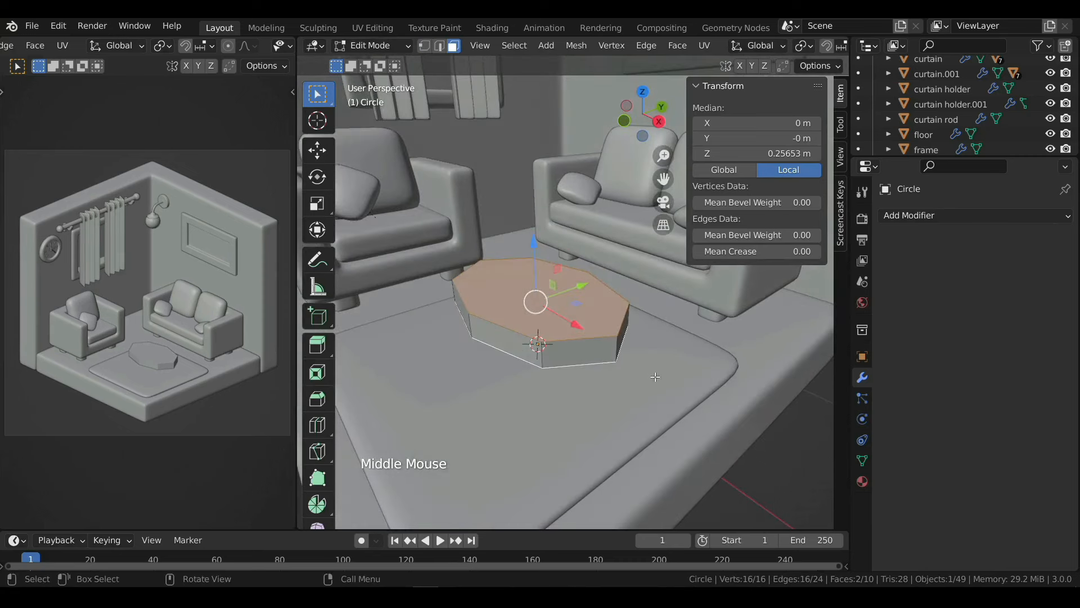
key(i)
click(679, 374)
Step: Add one centred horizontal loop cut around the side of the tabletop
key(ctrl+r)
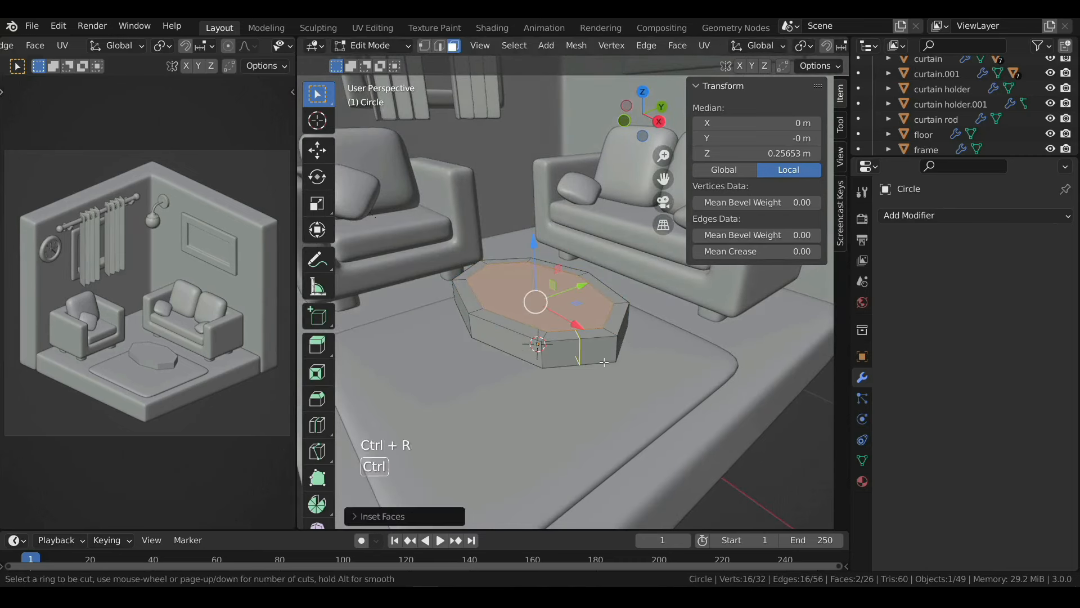
click(611, 351)
right_click(613, 356)
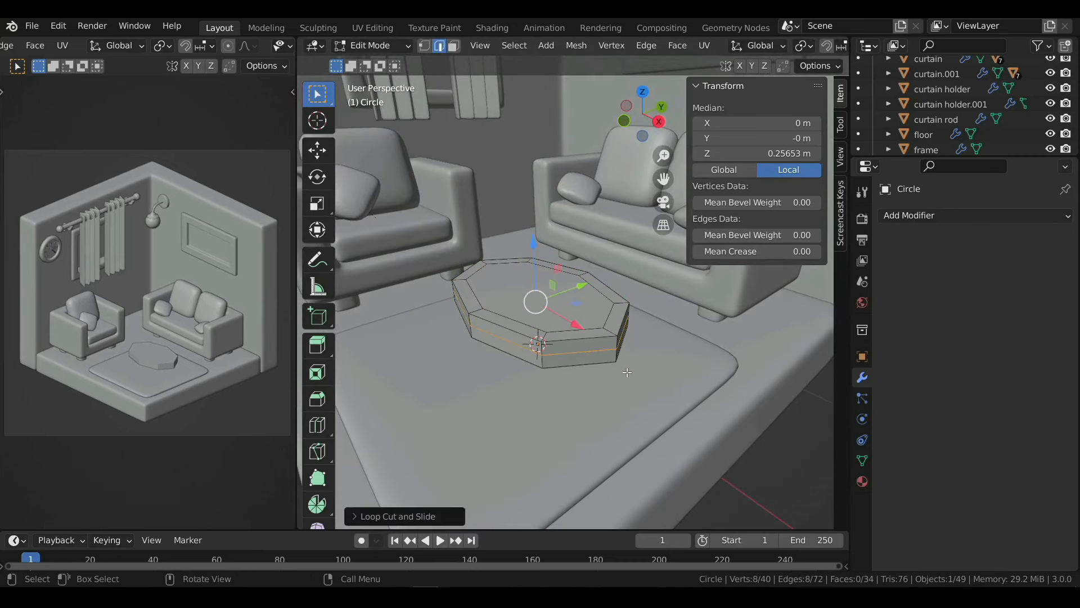
Step: Leave edit mode, add a level 2 Subdivision modifier to the tabletop and shade it smooth
key(Tab)
key(ctrl+2)
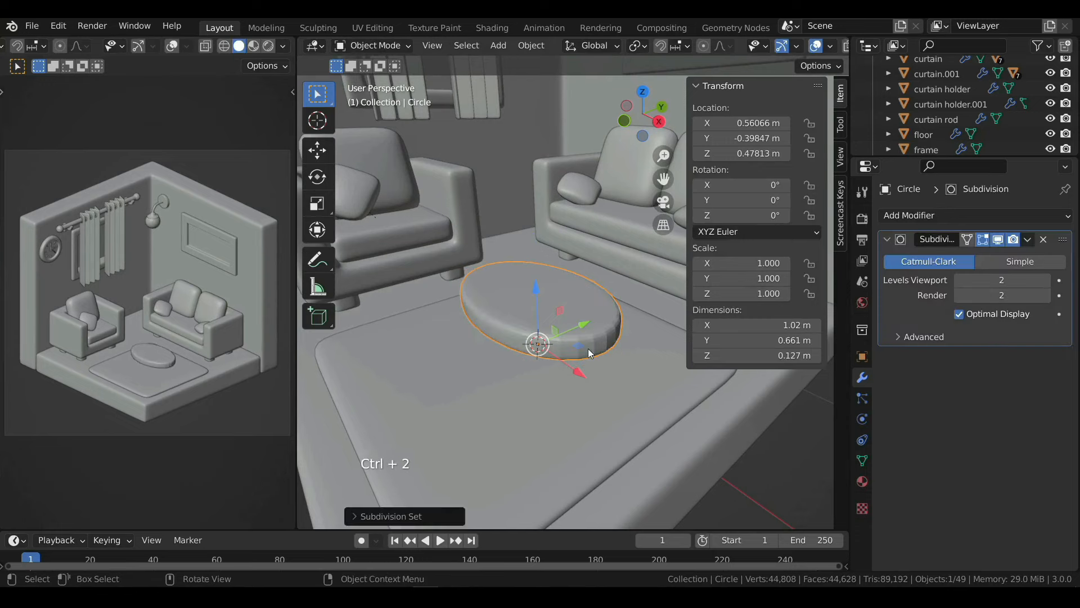
right_click(569, 301)
click(569, 298)
scroll(604, 366, up, 2)
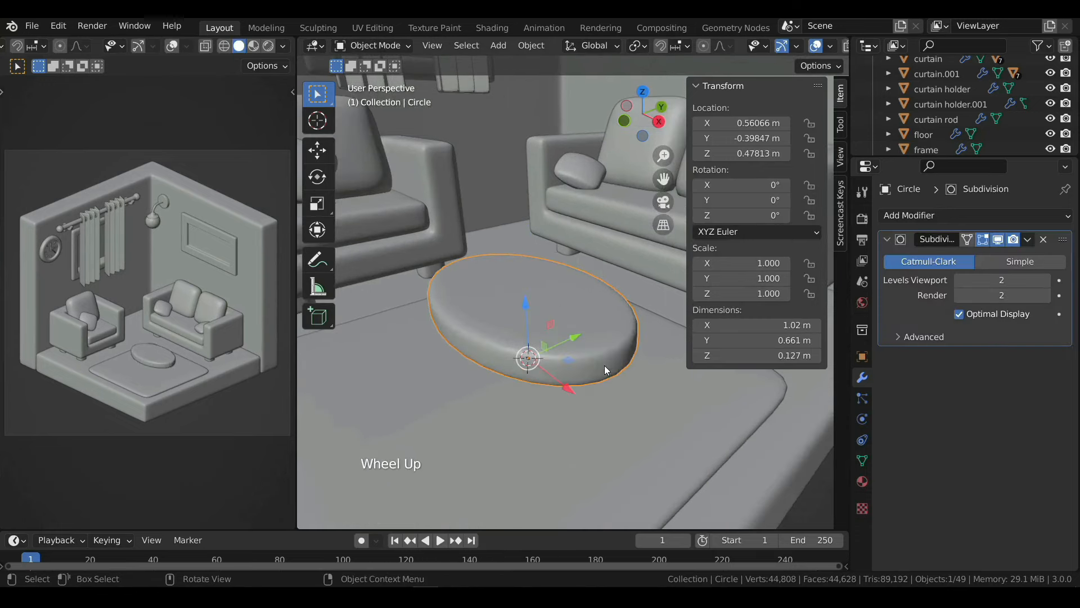
Step: Scale the tabletop's middle edge loop slightly outward and return to object mode
key(Tab)
key(s)
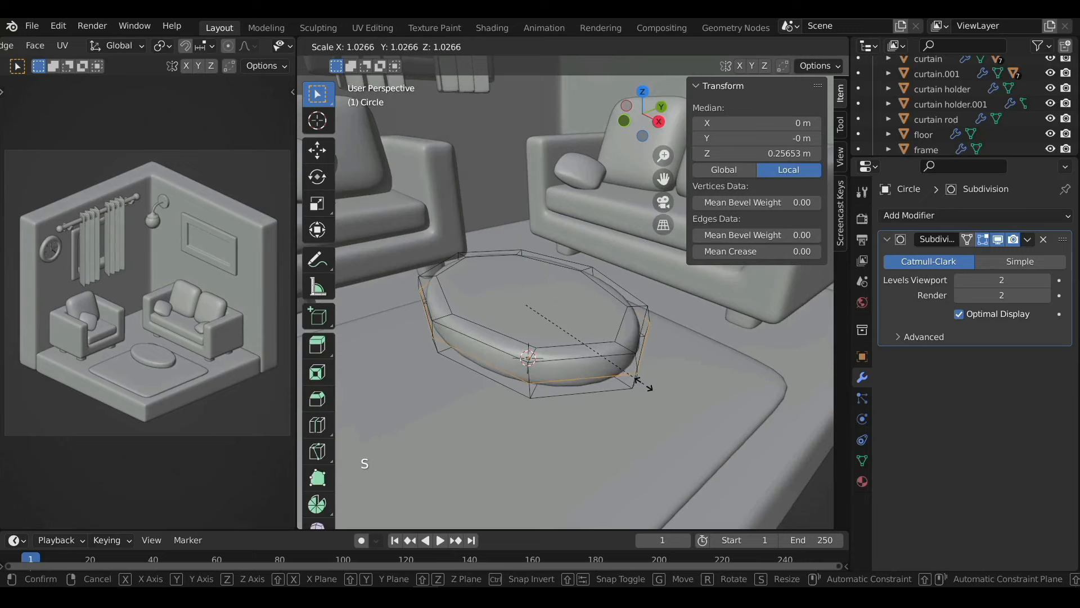
click(653, 385)
key(Tab)
Step: In edit mode, scale the whole tabletop mesh down so it takes up less of the rug
shift+middle_drag(576, 363, 555, 378)
key(Tab)
key(s)
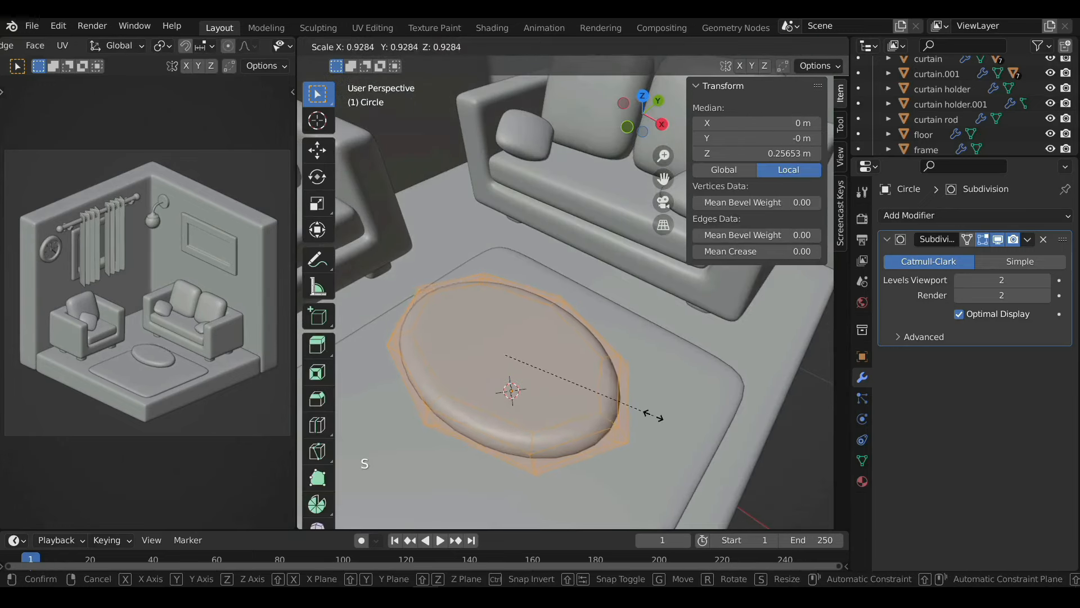
click(629, 404)
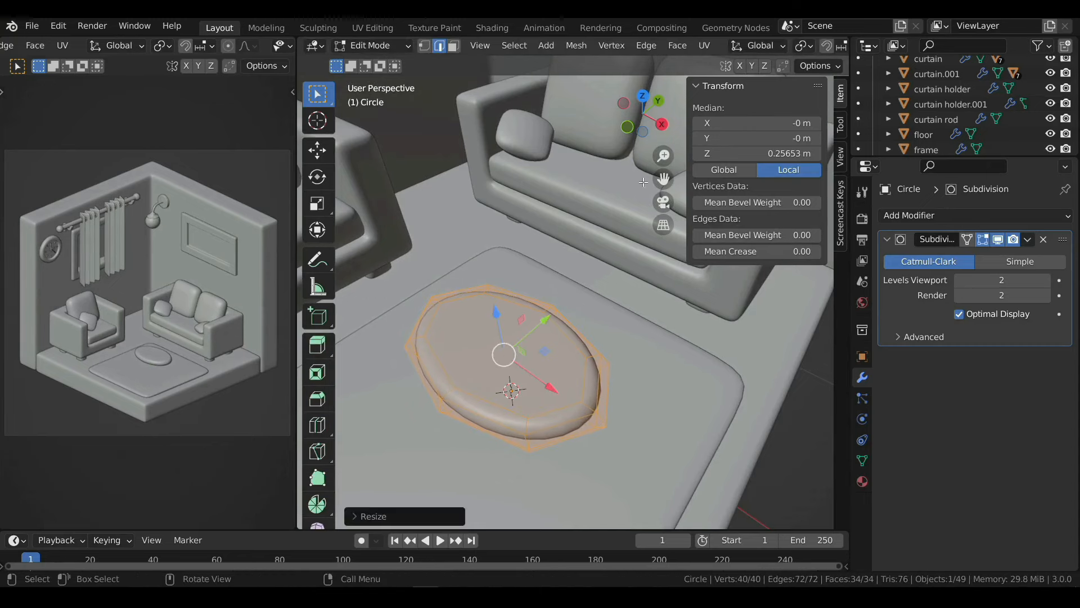
Step: In the top view, duplicate the tabletop mesh and place the copy at about X 0.874 m, Y -0.349 m
click(643, 97)
shift+middle_drag(611, 447, 538, 363)
key(shift+d)
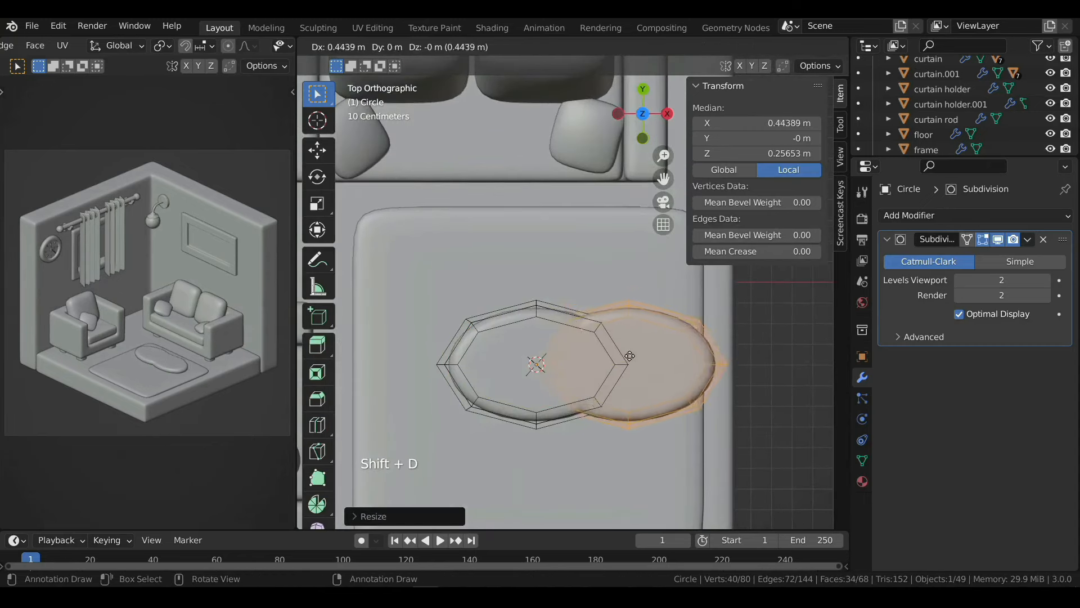
click(716, 435)
Step: Scale the copy to about 0.71 along X to make it round, then shrink it to the thickness of a table leg
shift+middle_drag(809, 421, 693, 368)
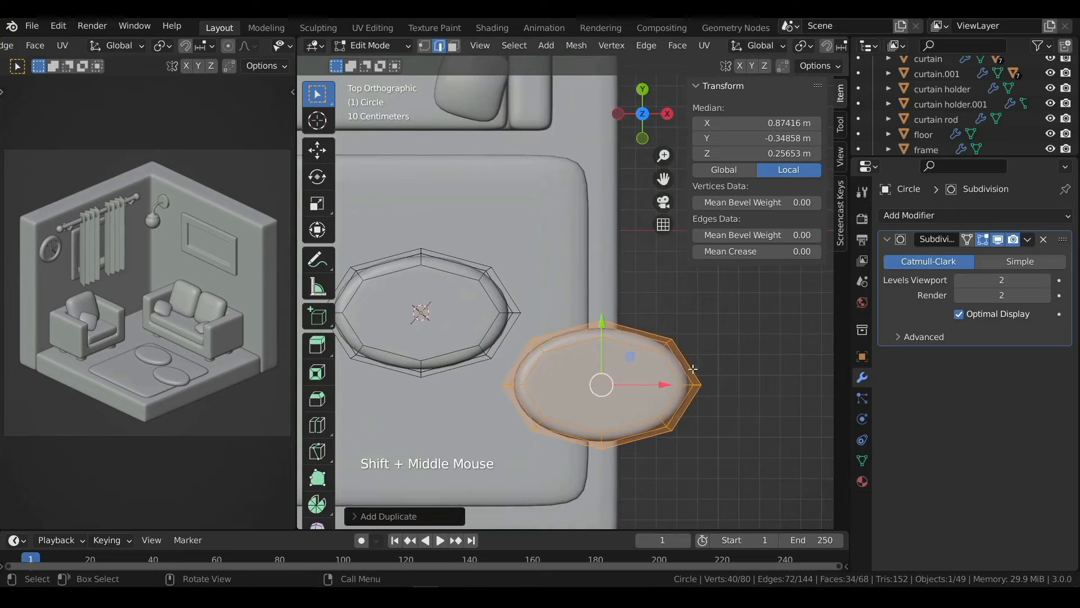
key(s)
key(x)
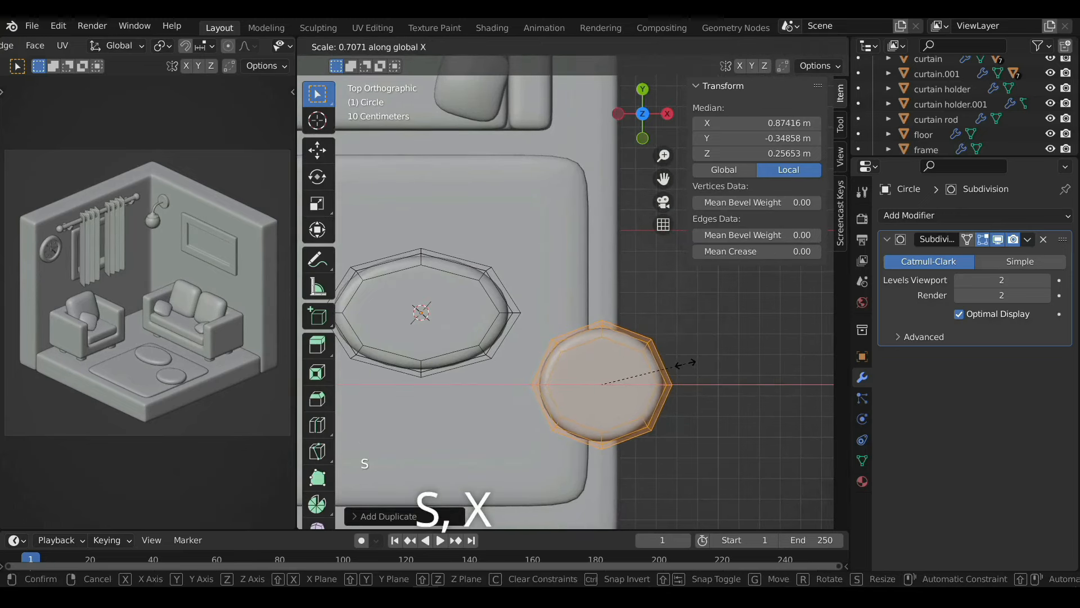
click(685, 363)
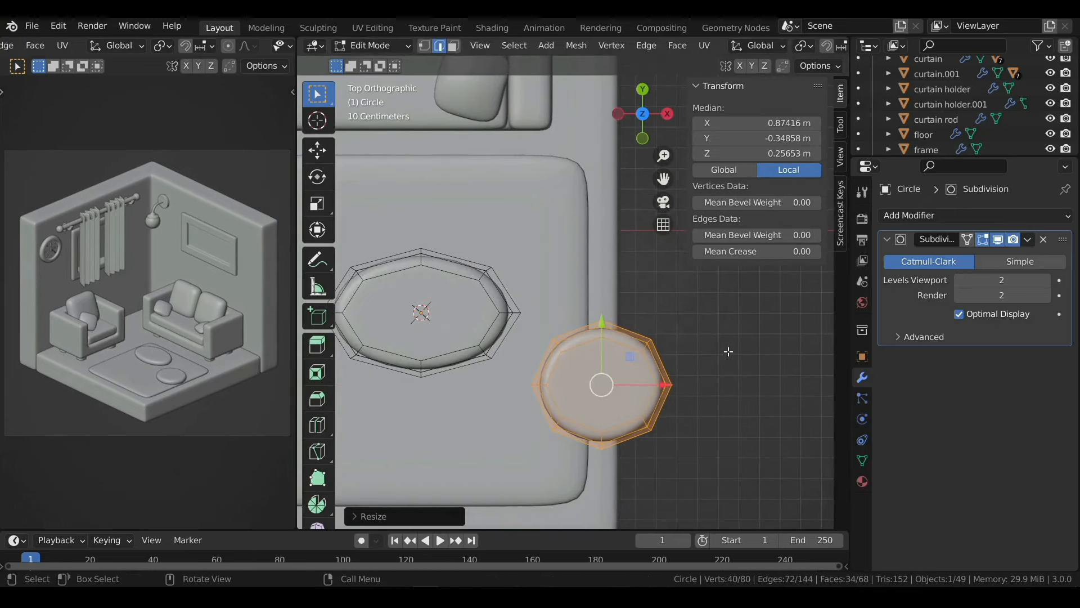
key(s)
click(660, 372)
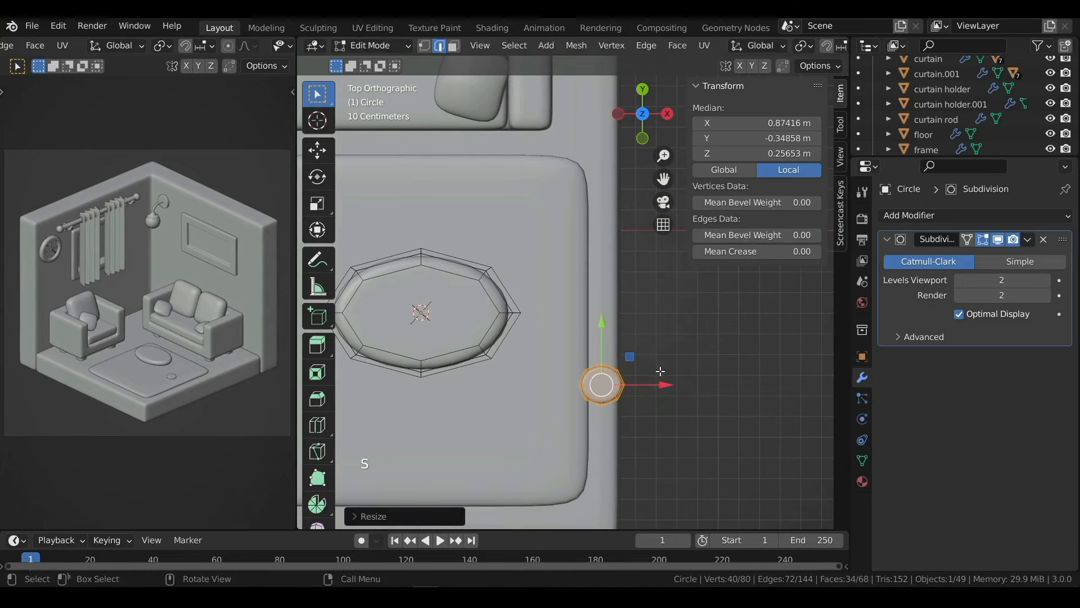
key(s)
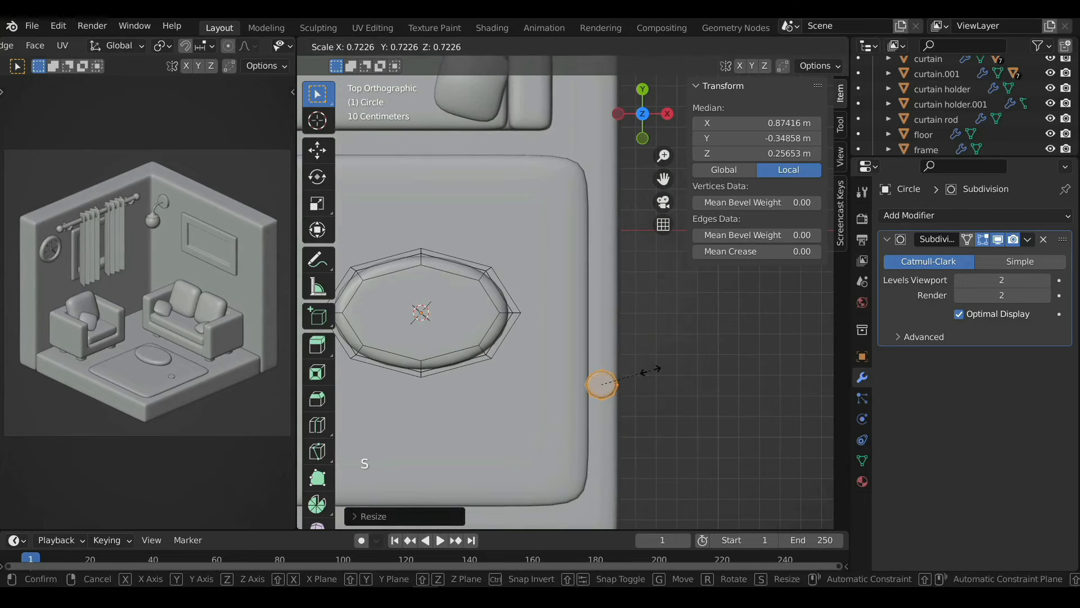
click(650, 370)
Step: With X-ray and vertex selection on, move the small disc in the right view to about Y -0.423 m, Z 0.219 m
key(alt+z)
key(1)
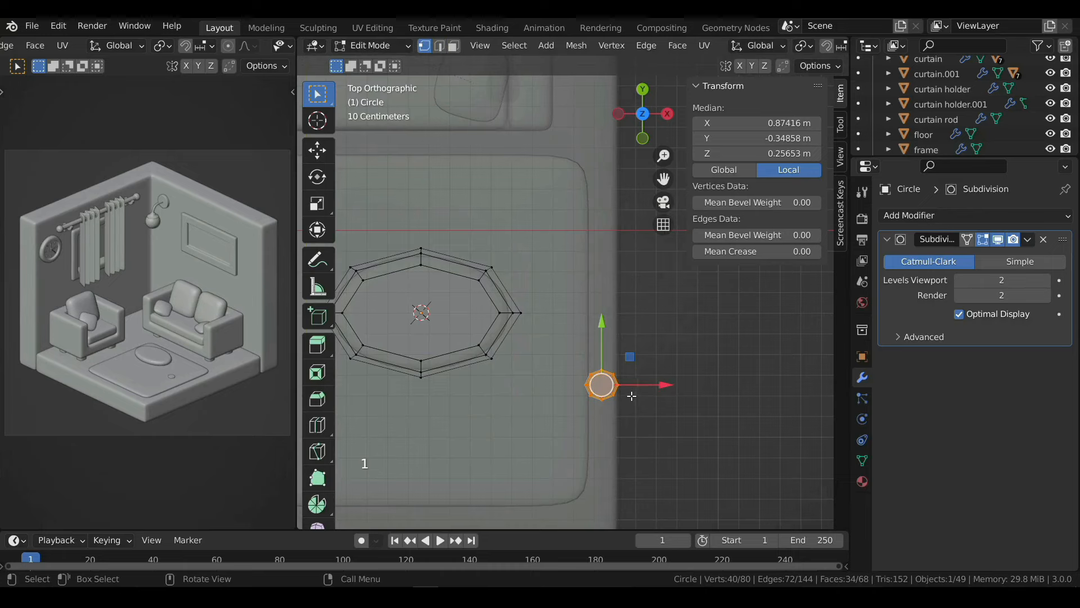
click(665, 117)
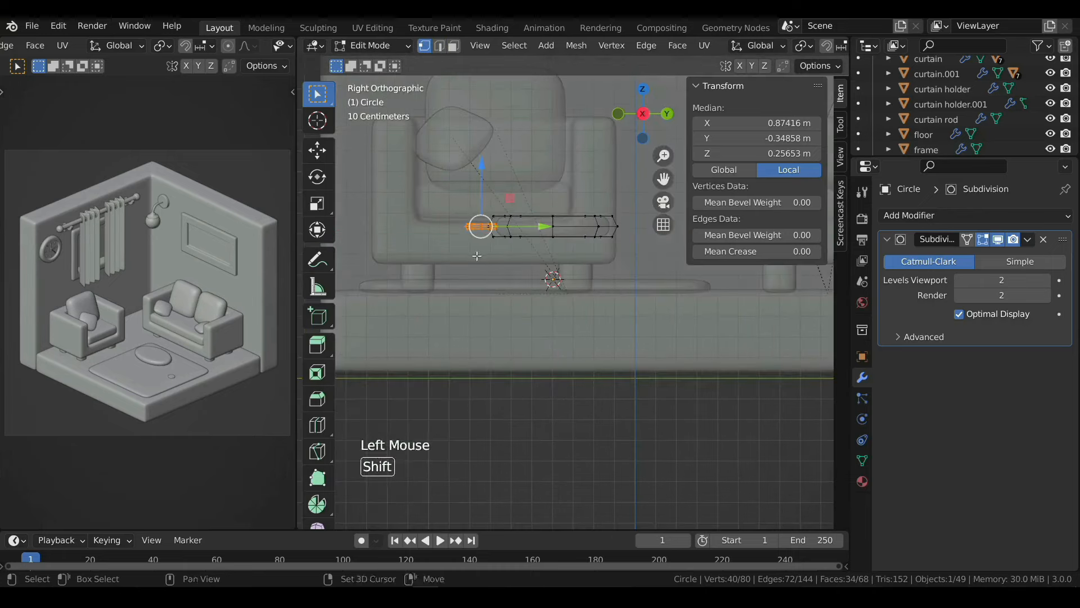
shift+middle_drag(480, 227, 574, 221)
scroll(574, 221, up, 3)
drag(576, 167, 550, 181)
Step: Stretch the disc along Z into a table leg and lower it to about Z 0.108 m
shift+middle_drag(557, 200, 511, 206)
key(s)
key(z)
click(497, 392)
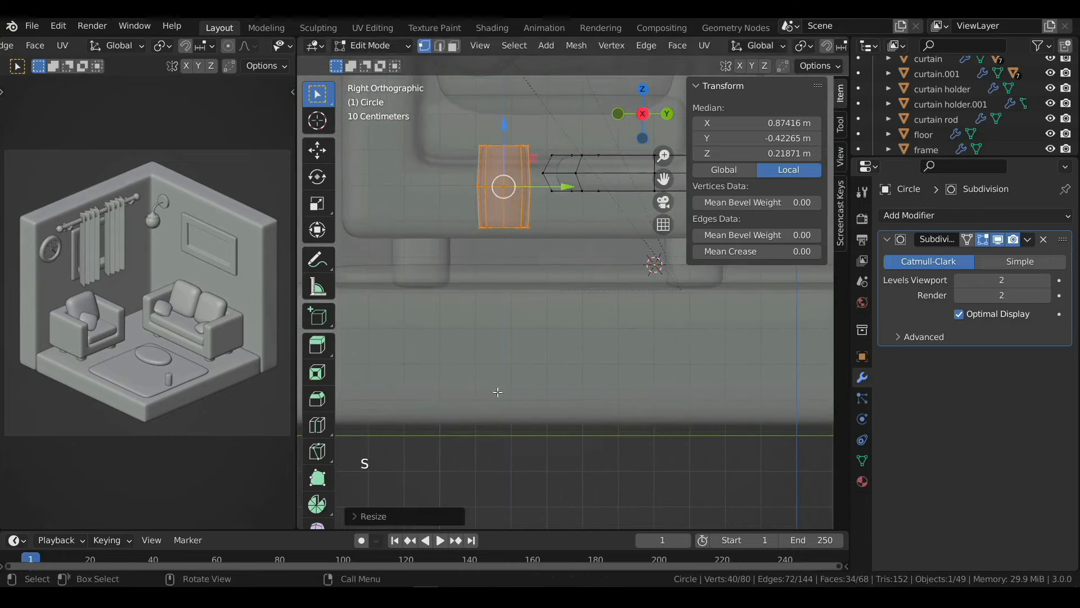
drag(506, 135, 503, 177)
Step: Select the middle edge loop of the leg and dissolve it to straighten the sides
scroll(502, 178, up, 1)
shift+middle_drag(448, 242, 436, 282)
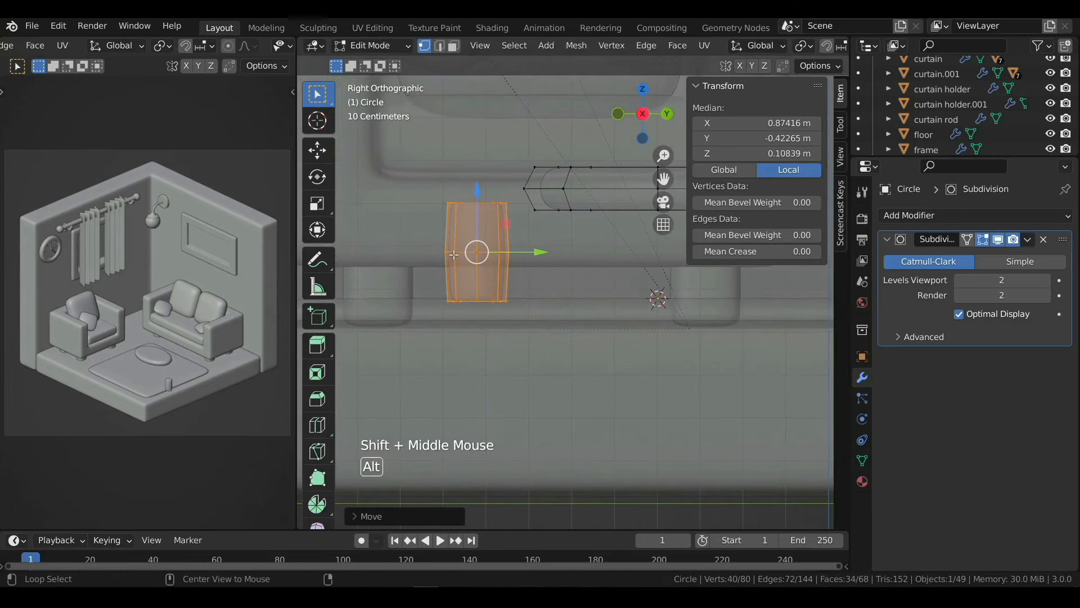
alt+click(475, 248)
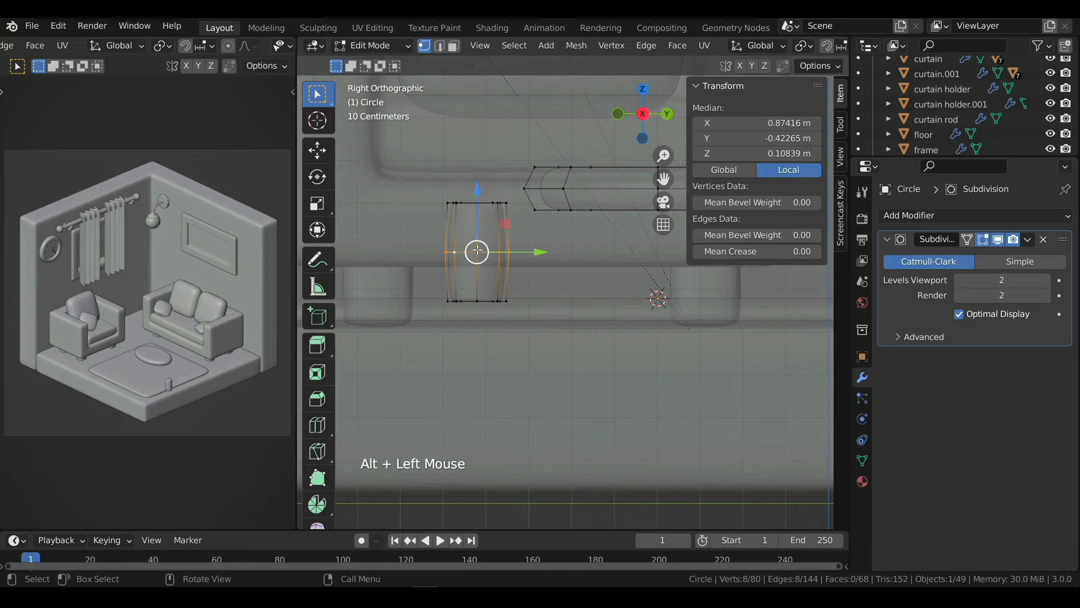
key(x)
click(474, 249)
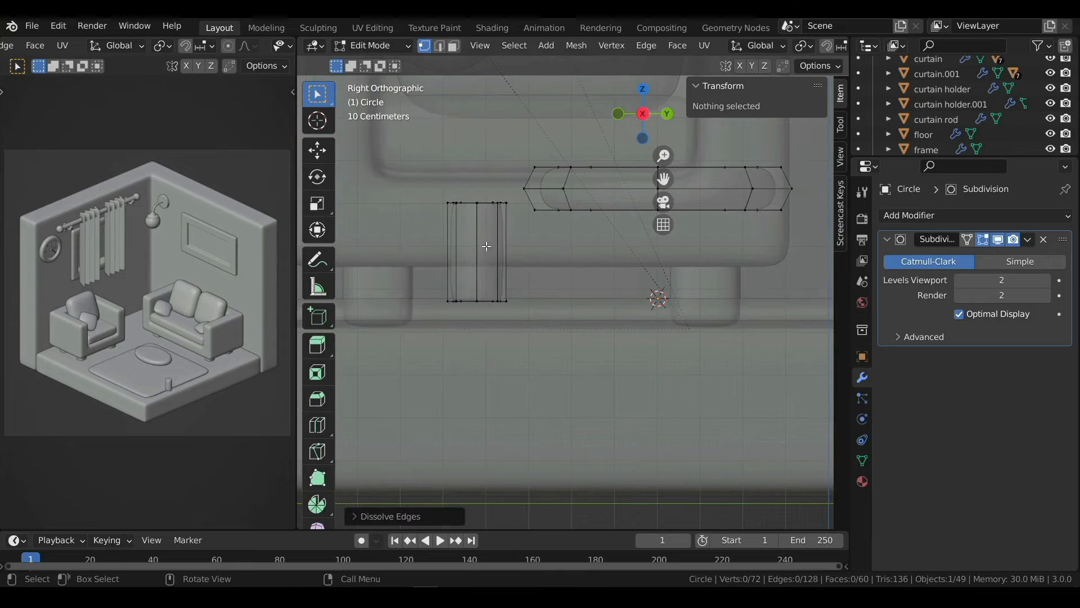
Step: In top view, select the table leg and move it beneath the tabletop's +X end
click(644, 91)
scroll(600, 333, down, 3)
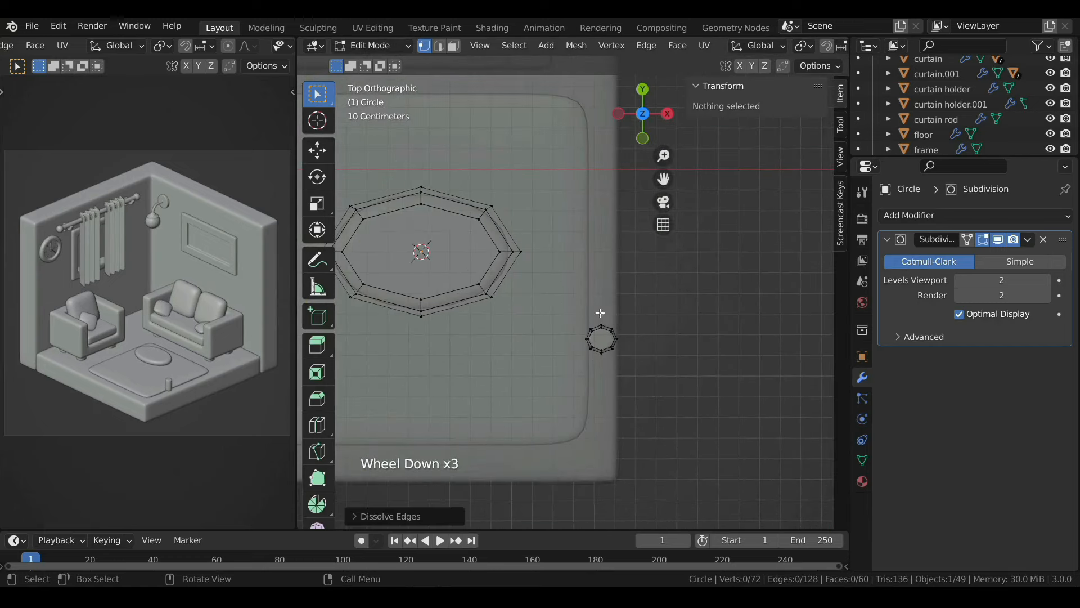
click(600, 337)
shift+middle_drag(562, 332, 713, 414)
drag(751, 418, 578, 281)
Step: Duplicate the leg three times, placing the copies beneath the tabletop's back, -X end and front
key(shift+d)
click(493, 246)
key(shift+d)
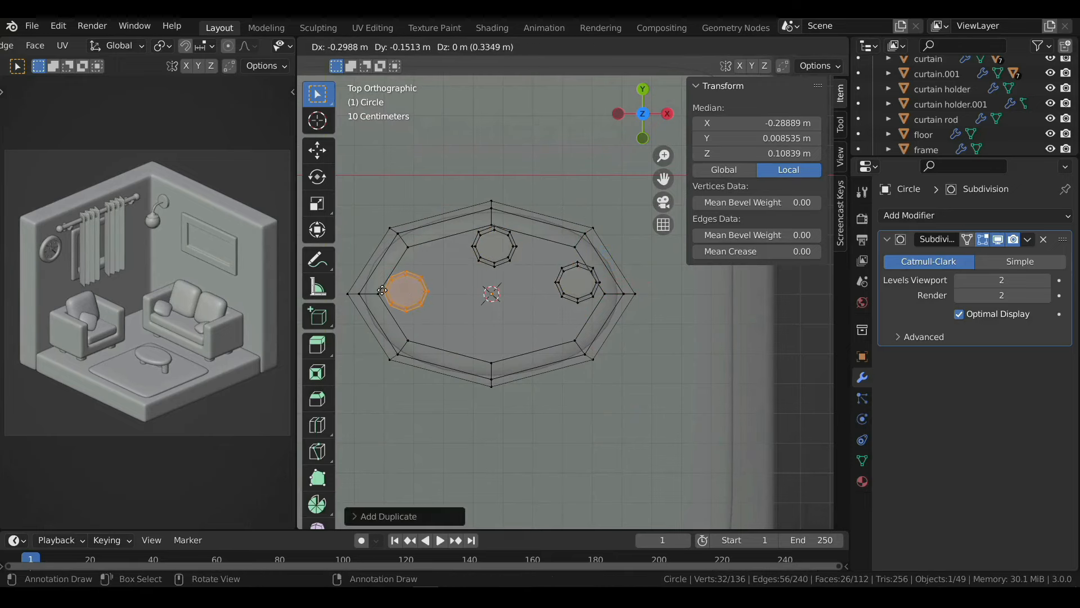
click(382, 290)
key(shift+d)
click(472, 326)
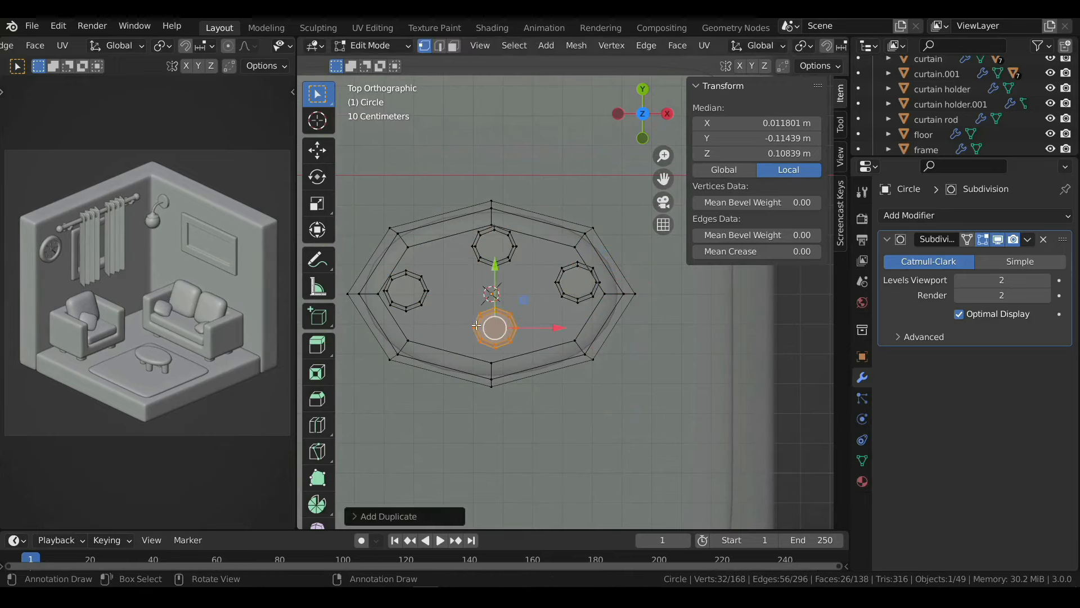
Step: Turn off X-ray, leave mesh editing and adjust the table's height to about Z 0.476 m
key(alt+z)
key(Tab)
middle_drag(475, 324, 529, 239)
scroll(529, 239, up, 1)
drag(531, 238, 532, 238)
scroll(532, 281, down, 2)
middle_drag(533, 301, 539, 342)
Step: Rename the table object as coffee table
key(F2)
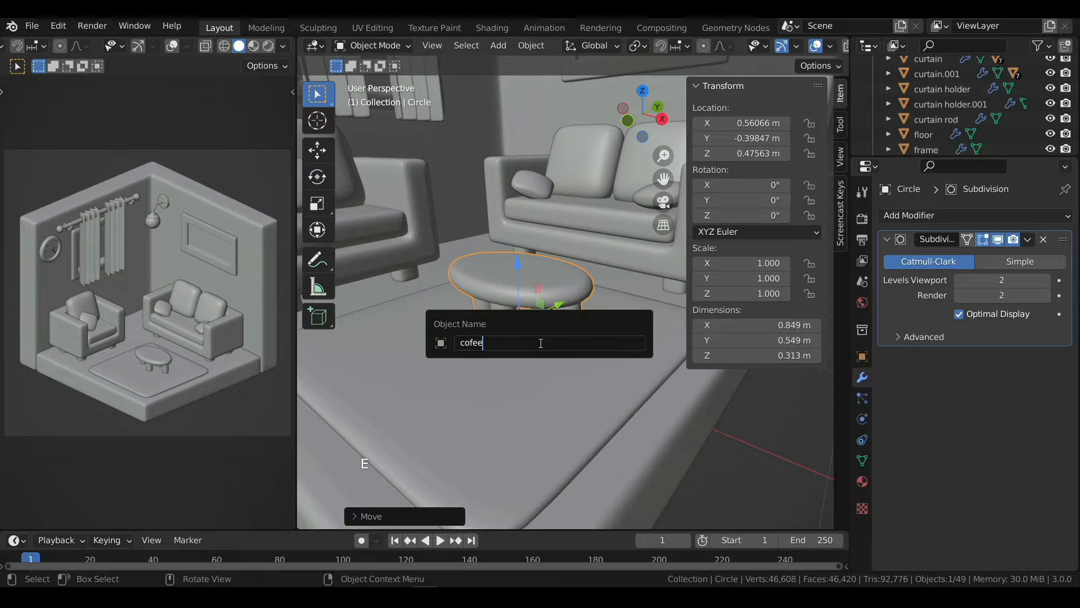
text(coffee table)
key(Return)
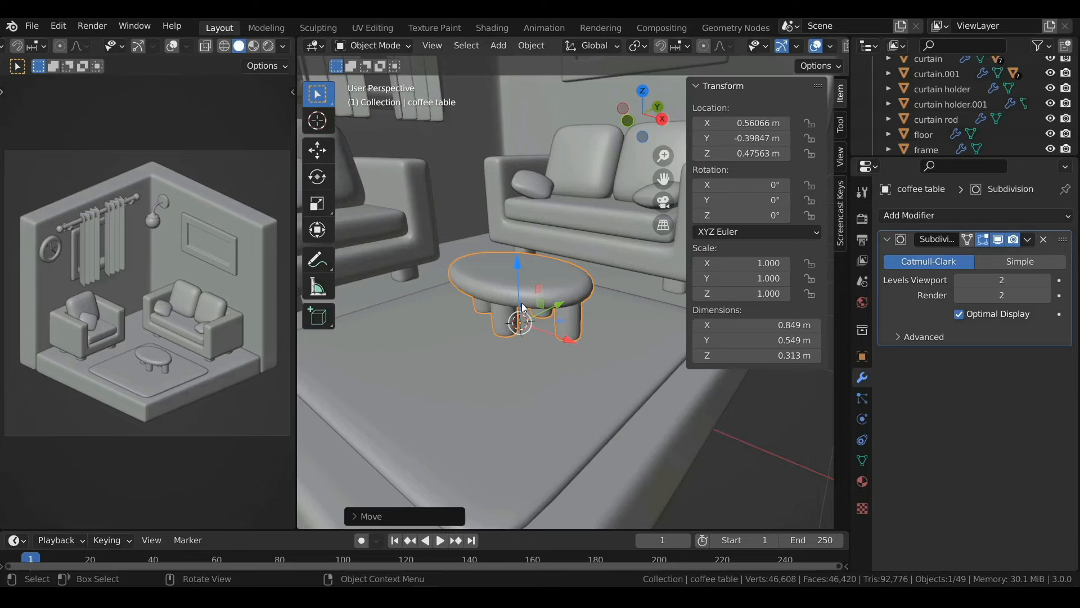
Step: Add a filled 8-vertex mesh circle on the coffee table's top and scale it down to a cup base
middle_click(524, 304)
shift+middle_drag(523, 304, 514, 311)
shift+scroll(517, 321, up, 2)
key(shift+a)
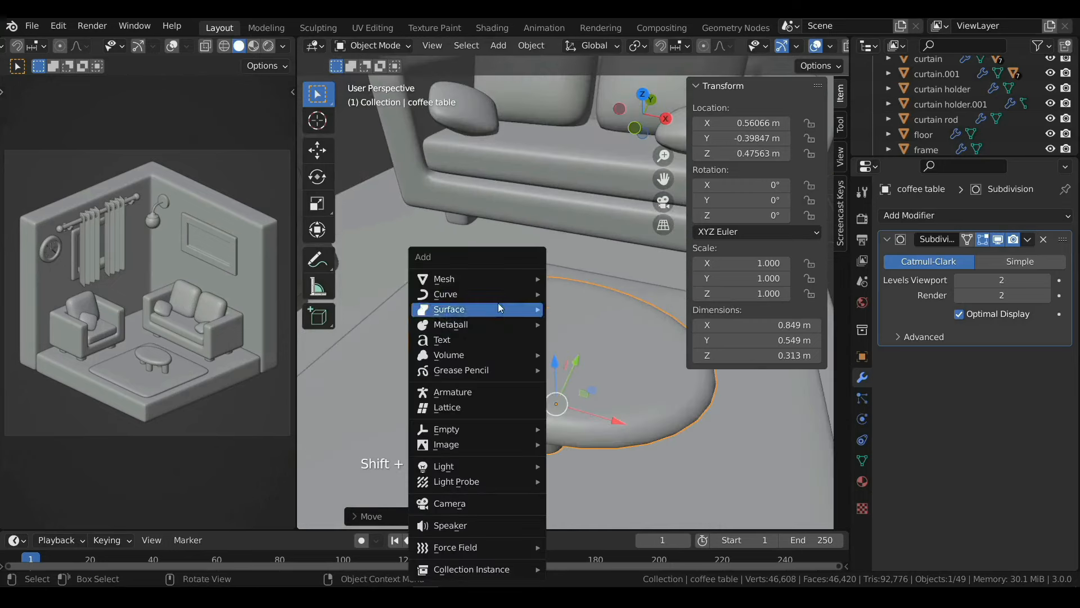
mouse_move(450, 279)
click(579, 308)
key(Tab)
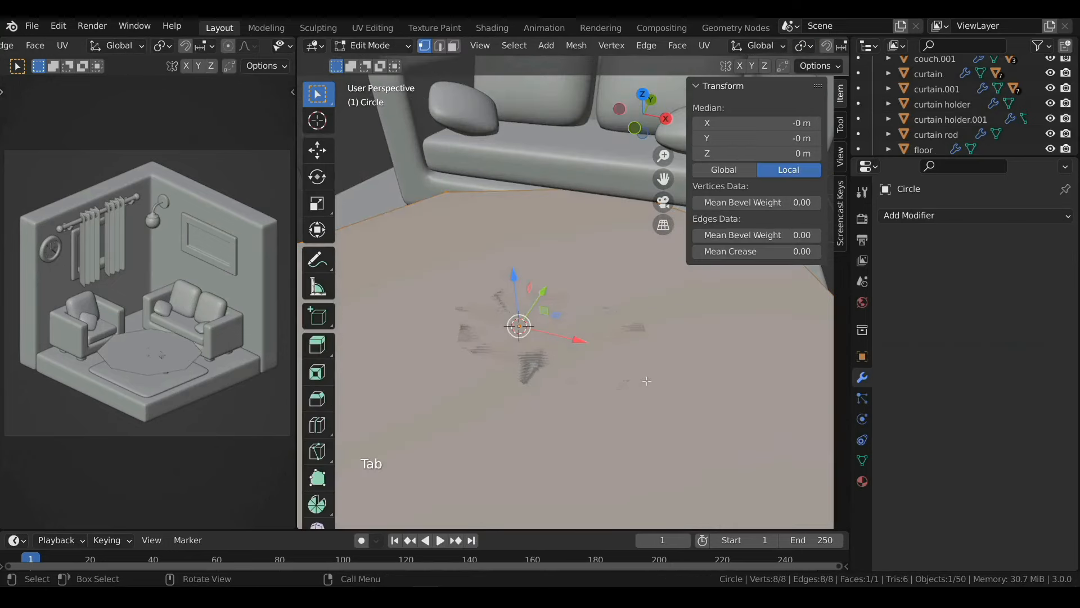
key(s)
click(527, 326)
scroll(517, 329, up, 2)
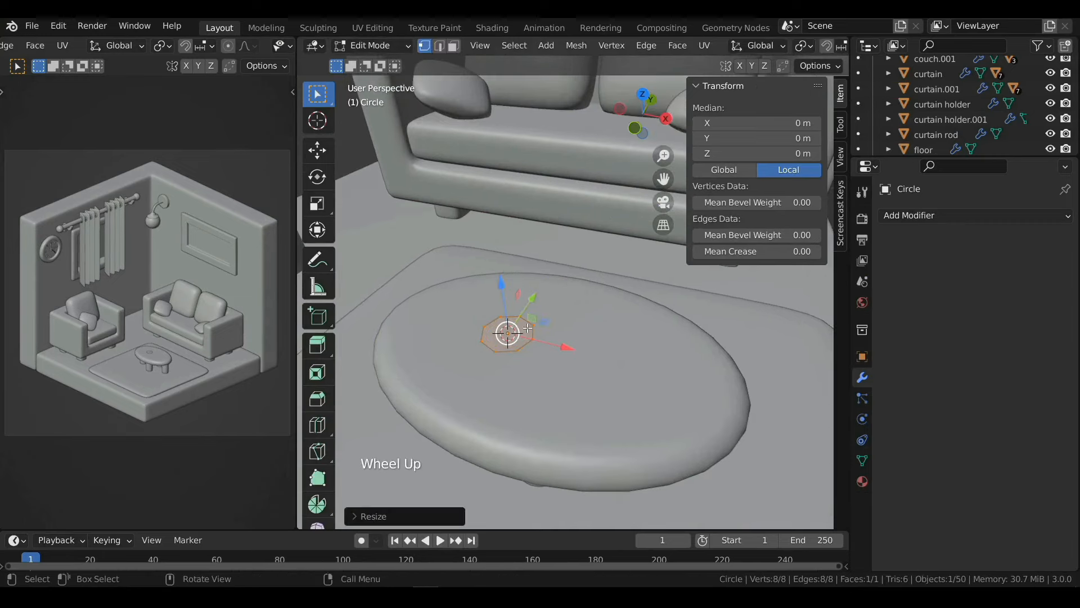
Step: Extrude the disc up about 0.053 m, widen its top, and extrude again to a height of about 0.118 m
shift+middle_drag(506, 332, 596, 323)
scroll(554, 360, up, 2)
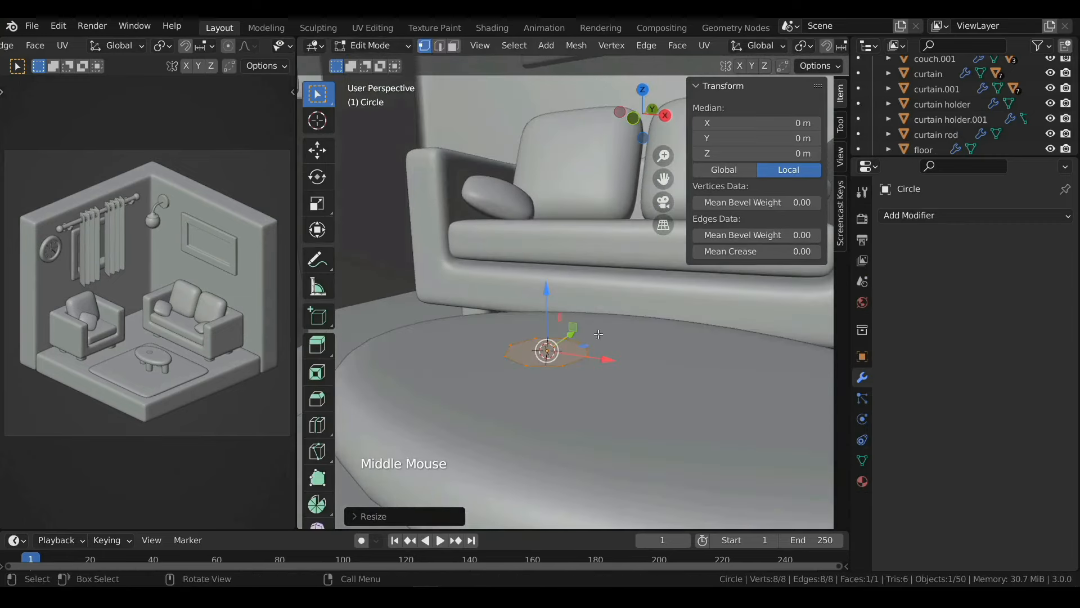
key(e)
click(597, 321)
key(s)
click(600, 324)
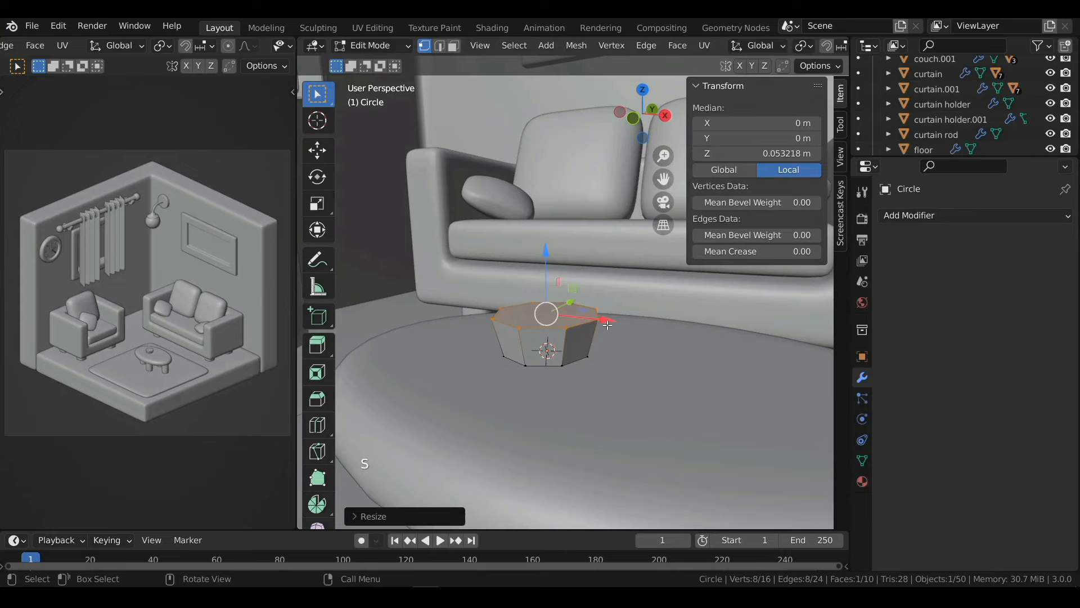
key(e)
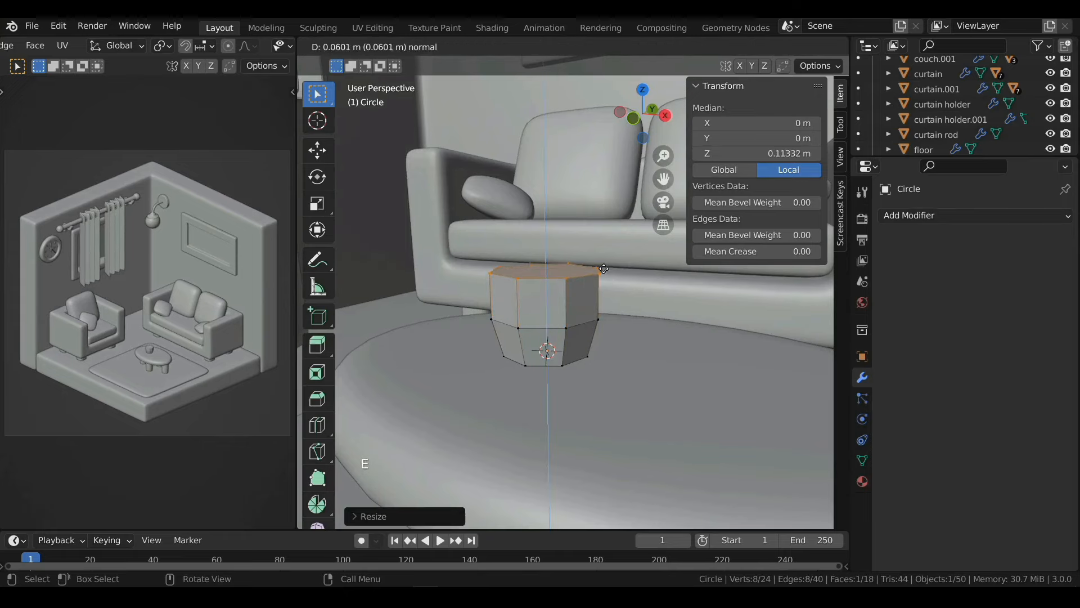
click(604, 269)
Step: Inset the cup's top face about 0.017 m, extrude it down about 0.086 m and resize the inner floor
middle_drag(544, 260, 514, 289)
key(i)
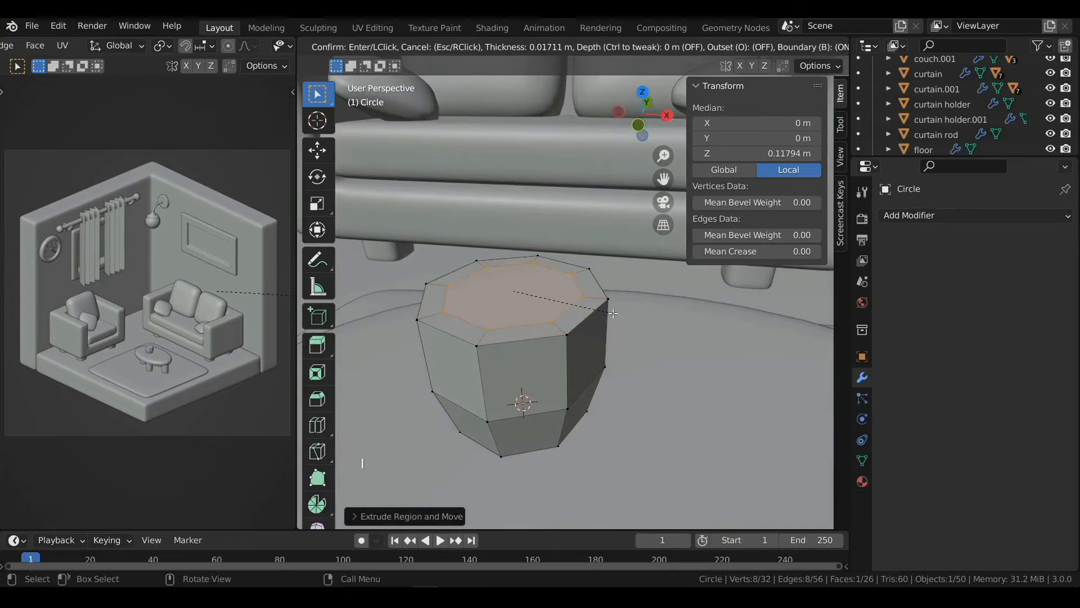
click(613, 312)
key(e)
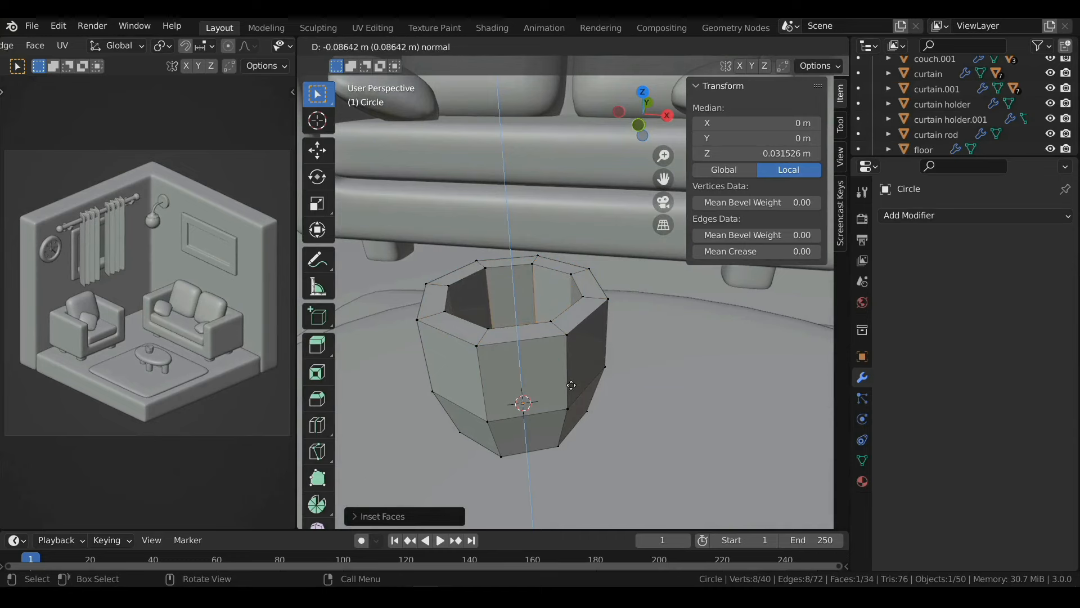
click(571, 385)
middle_drag(571, 385, 576, 407)
key(s)
click(641, 378)
Step: Add a level 2 Subdivision modifier to the cup and resume editing its mesh
mouse_move(582, 360)
middle_down()
mouse_move(579, 325)
mouse_move(559, 349)
mouse_move(577, 352)
middle_up()
key(Tab)
key(ctrl+2)
key(Tab)
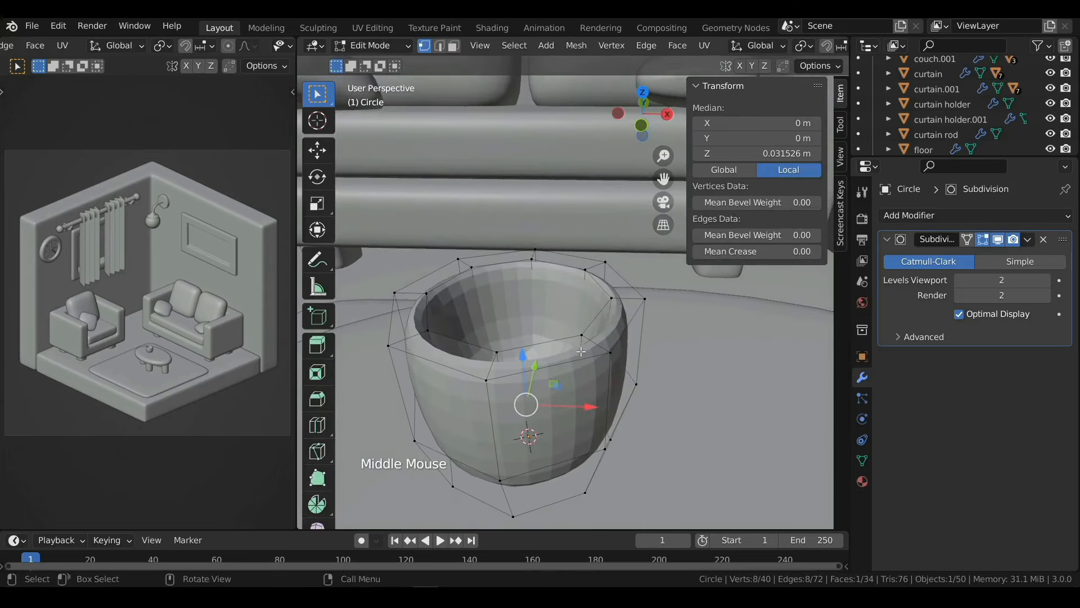
Step: Add a loop cut on the rim slid about 0.6 toward the outer edge, and another around the inner wall at about Z 0.048 m
key(ctrl)
key(ctrl+r)
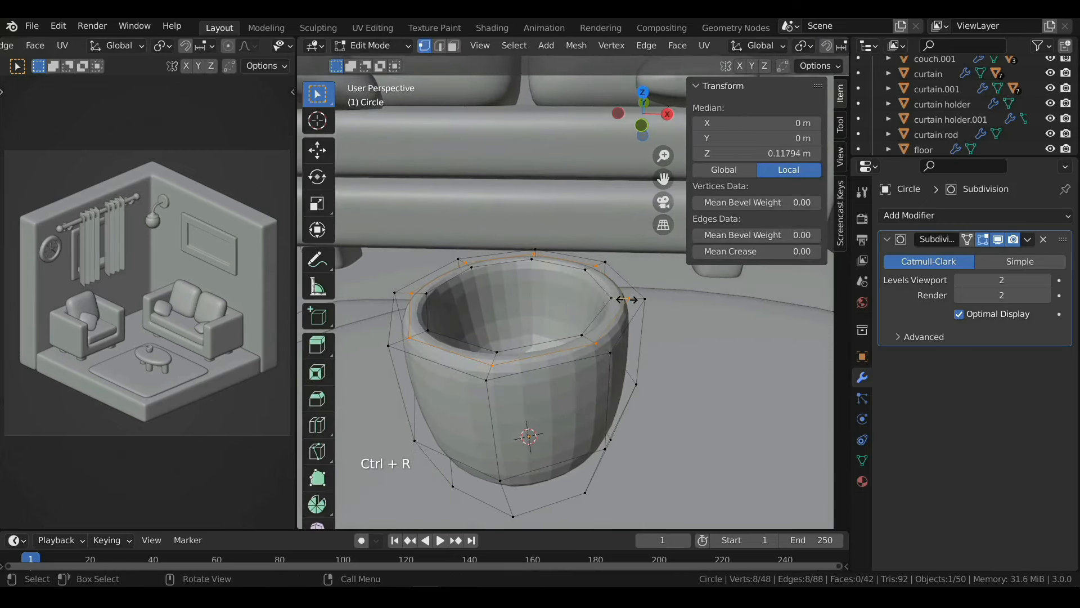
click(627, 301)
drag(627, 300, 638, 307)
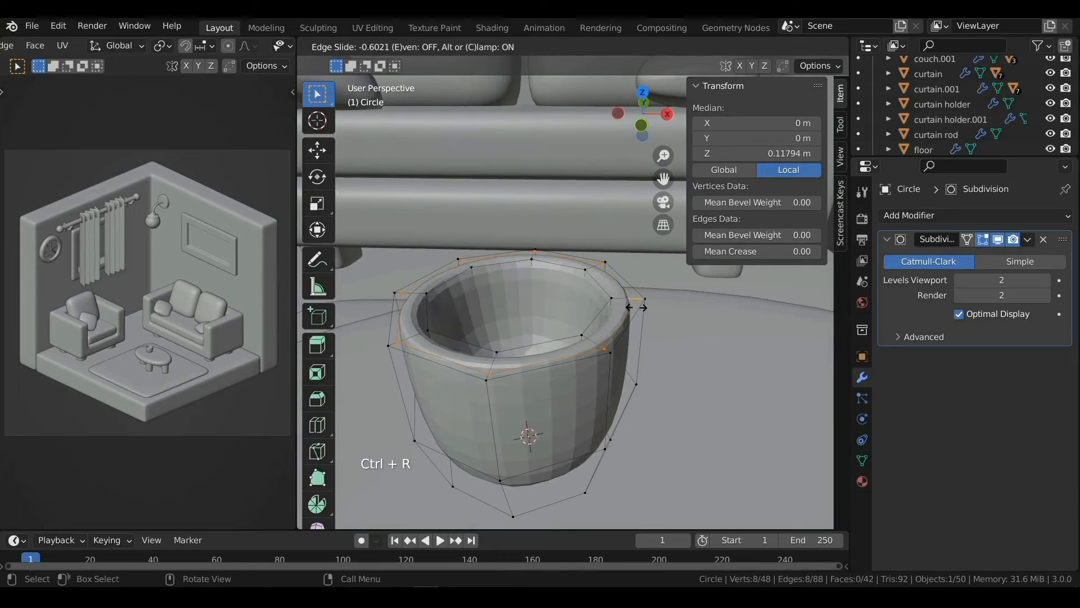
click(635, 307)
middle_drag(616, 315, 559, 303)
key(ctrl+r)
click(545, 328)
click(546, 328)
Step: Shade the cup smooth in Object Mode and return to editing its mesh
key(Tab)
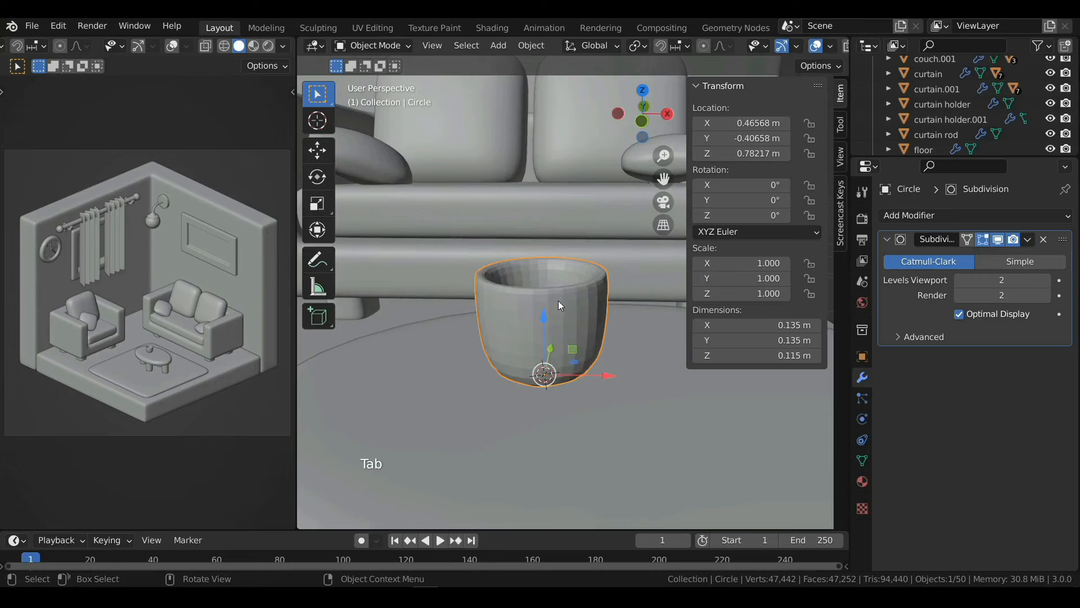
scroll(559, 304, down, 1)
scroll(547, 309, up, 2)
key(Tab)
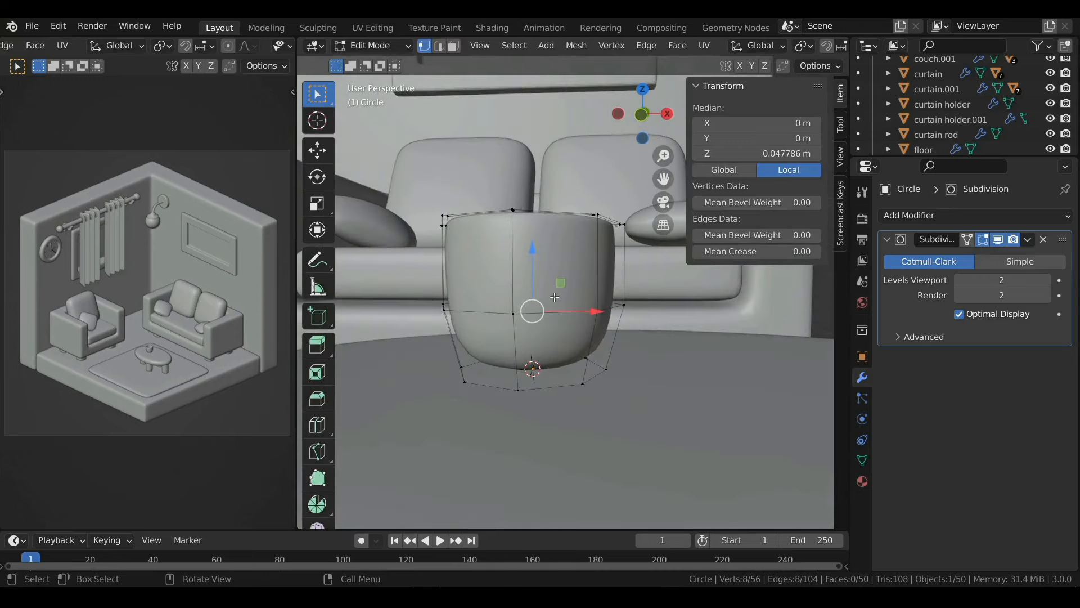
Step: In front view with X-ray on, select the cup's middle vertex rows and scale them by about 1.15
click(619, 114)
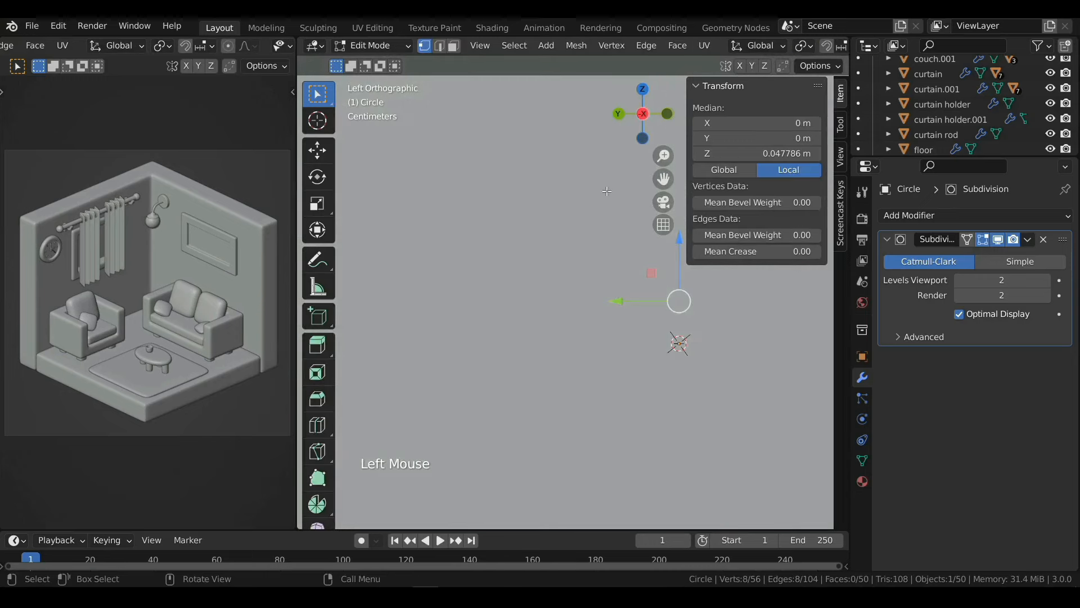
click(668, 115)
scroll(592, 295, up, 1)
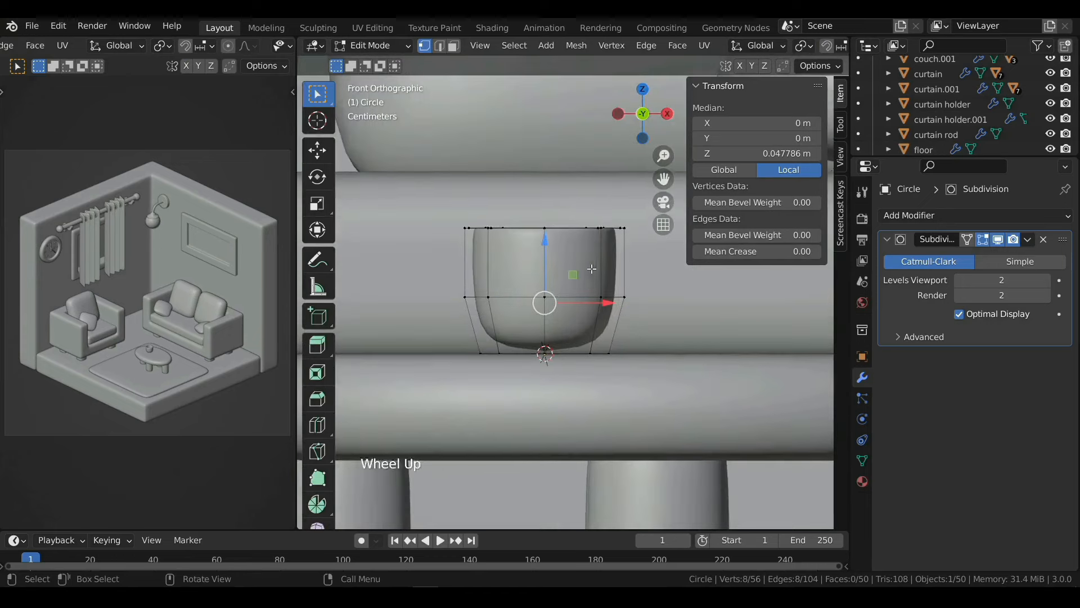
shift+middle_drag(592, 294, 556, 331)
key(alt+z)
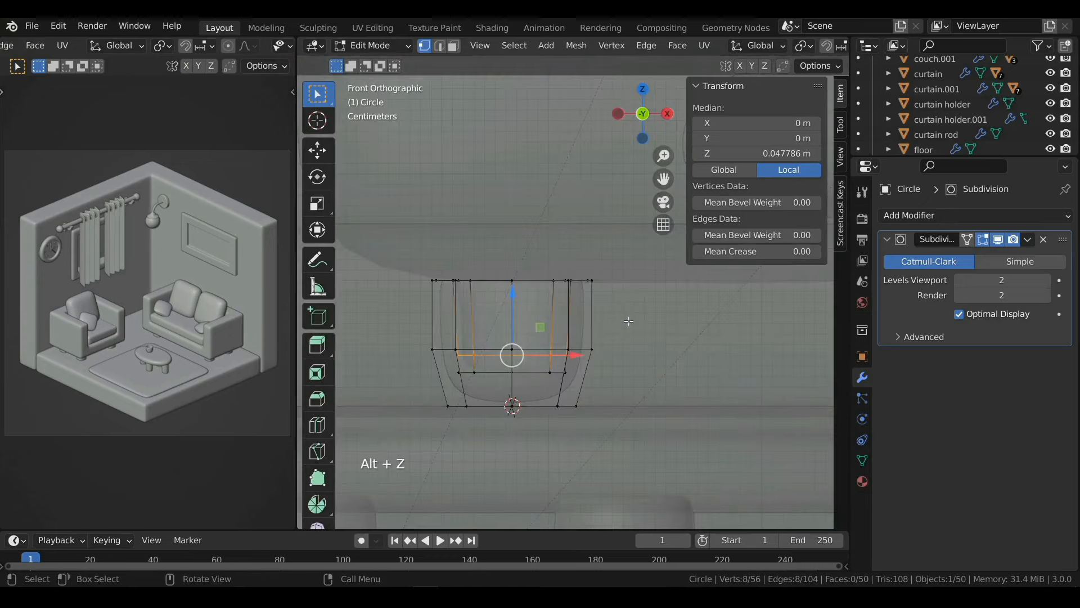
click(412, 348)
key(s)
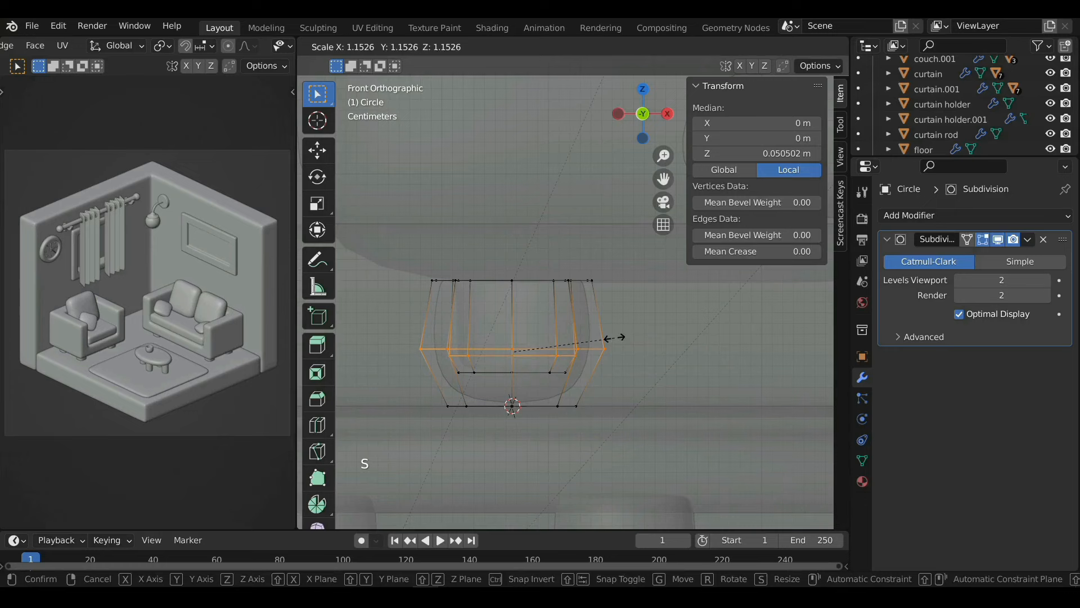
click(614, 338)
Step: Scale the cup's bottom vertex ring slightly narrower with X-ray on, then turn X-ray off
drag(361, 369, 639, 463)
key(s)
click(716, 360)
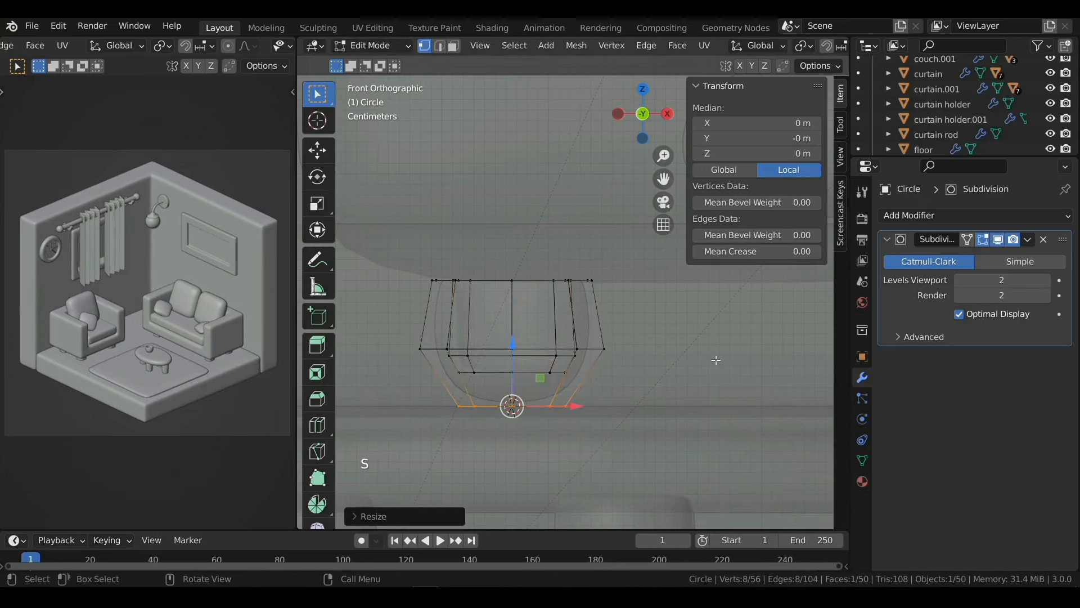
key(alt+z)
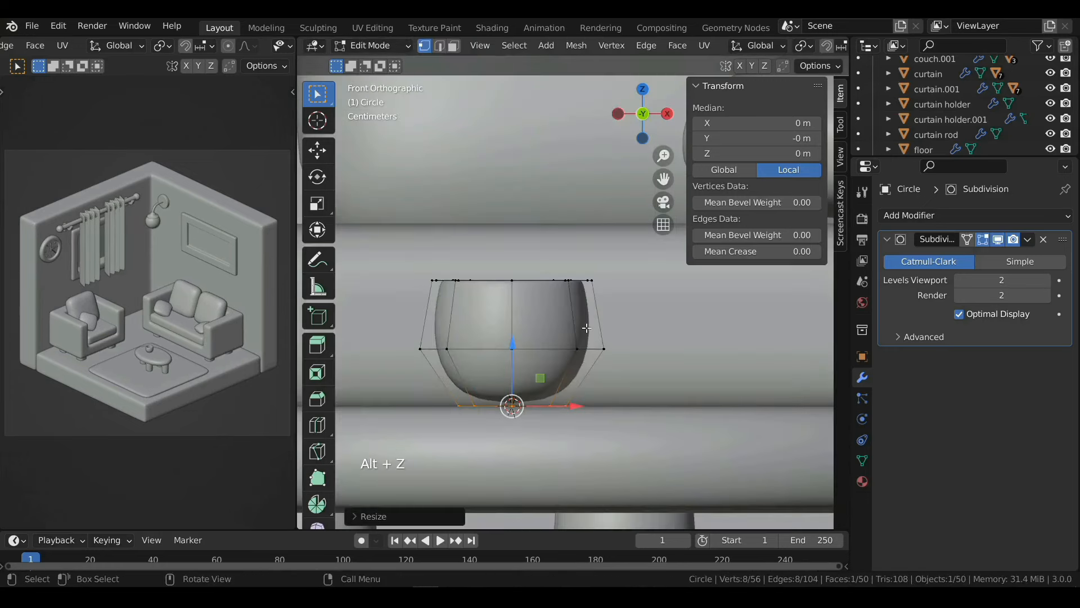
key(Tab)
shift+scroll(589, 329, down, 1)
scroll(568, 373, up, 2)
key(Tab)
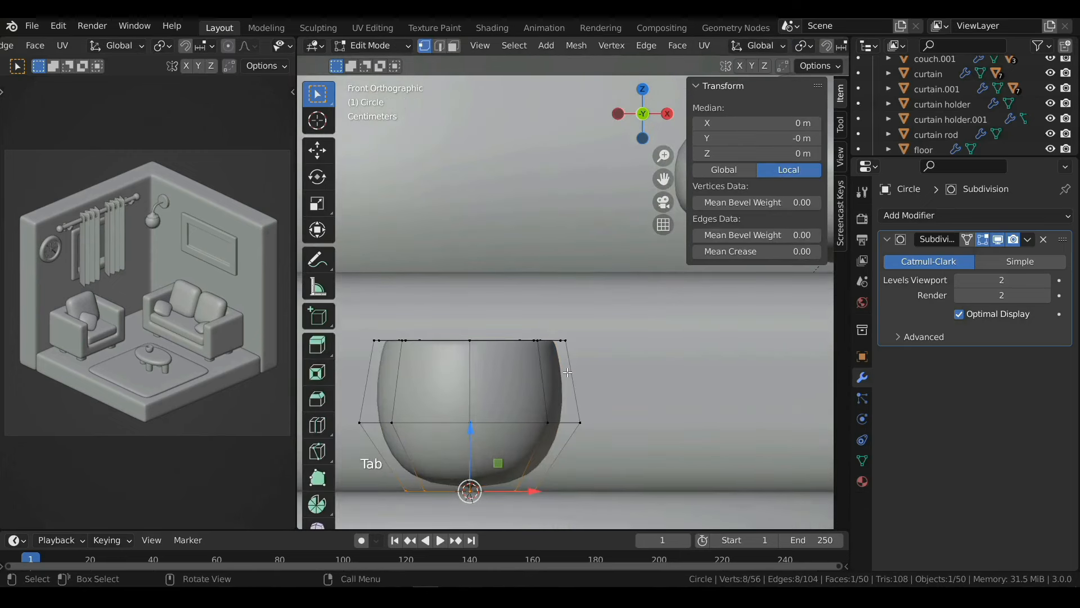
Step: Select an upper outer side face of the cup, duplicate it in place and scale the copy down
middle_drag(570, 373, 534, 371)
click(509, 369)
scroll(534, 372, up, 2)
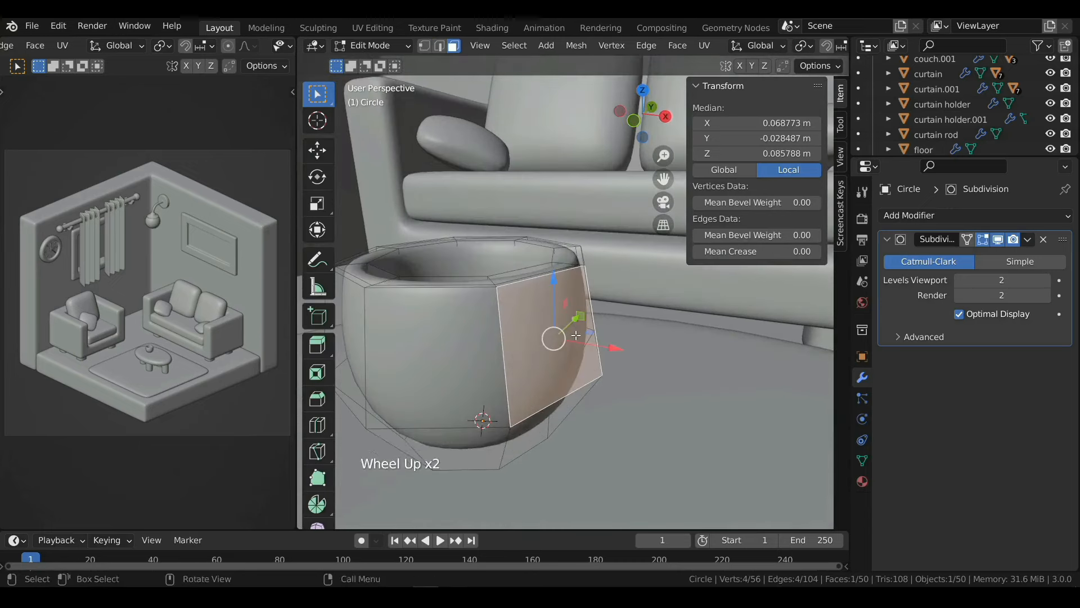
key(shift+d)
right_click(572, 350)
key(s)
click(602, 333)
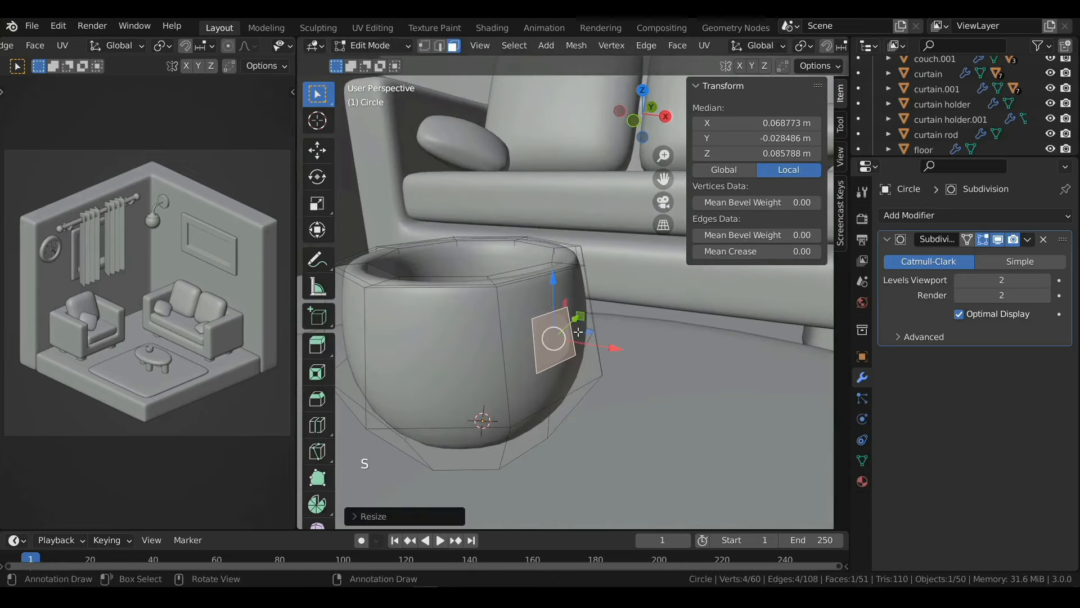
Step: Separate the small duplicated face into its own object and leave mesh editing
middle_drag(602, 333, 600, 325)
key(p)
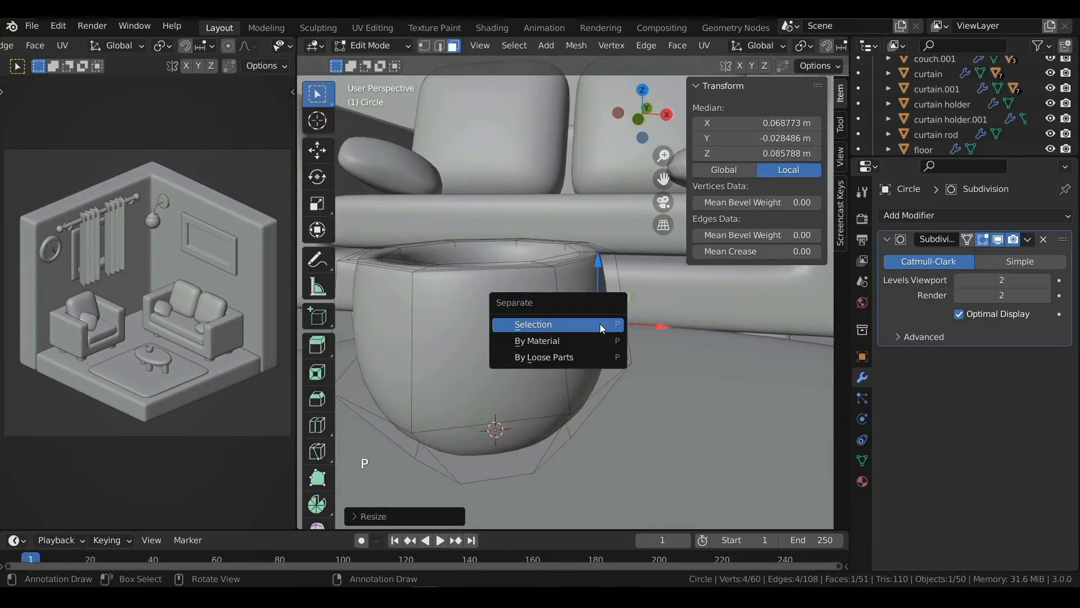
click(599, 323)
key(Tab)
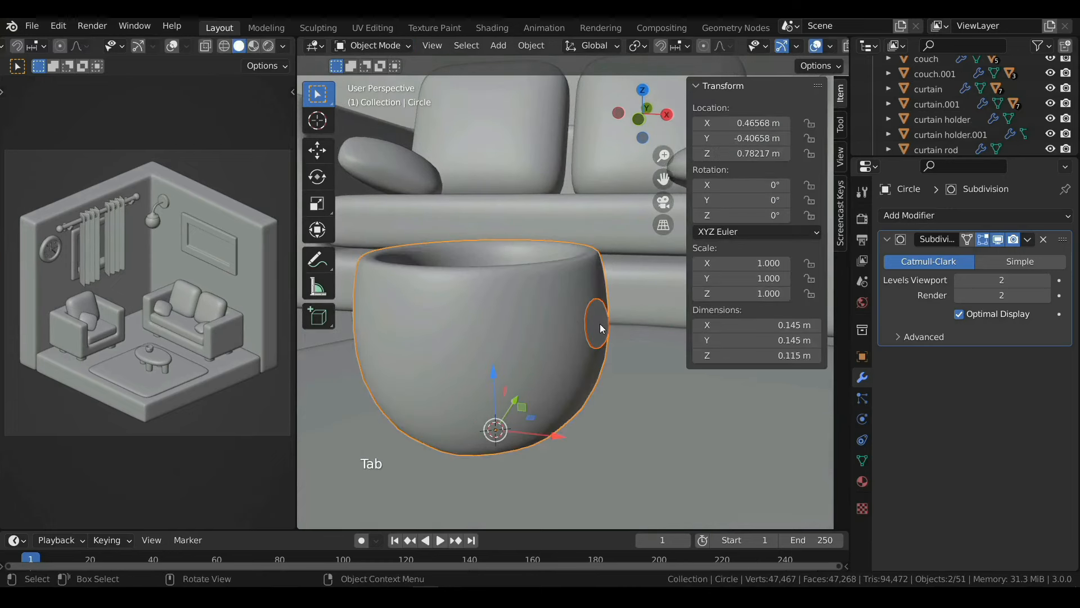
Step: In top view, rotate the separated face to point along X and move it to about X 0.075 m, Y -0.003 m
click(600, 322)
mouse_move(599, 323)
middle_down()
mouse_move(588, 319)
mouse_move(585, 337)
middle_up()
key(Tab)
mouse_move(585, 337)
middle_down()
mouse_move(582, 307)
mouse_move(593, 332)
middle_up()
click(642, 90)
drag(570, 376, 572, 340)
key(r)
click(703, 324)
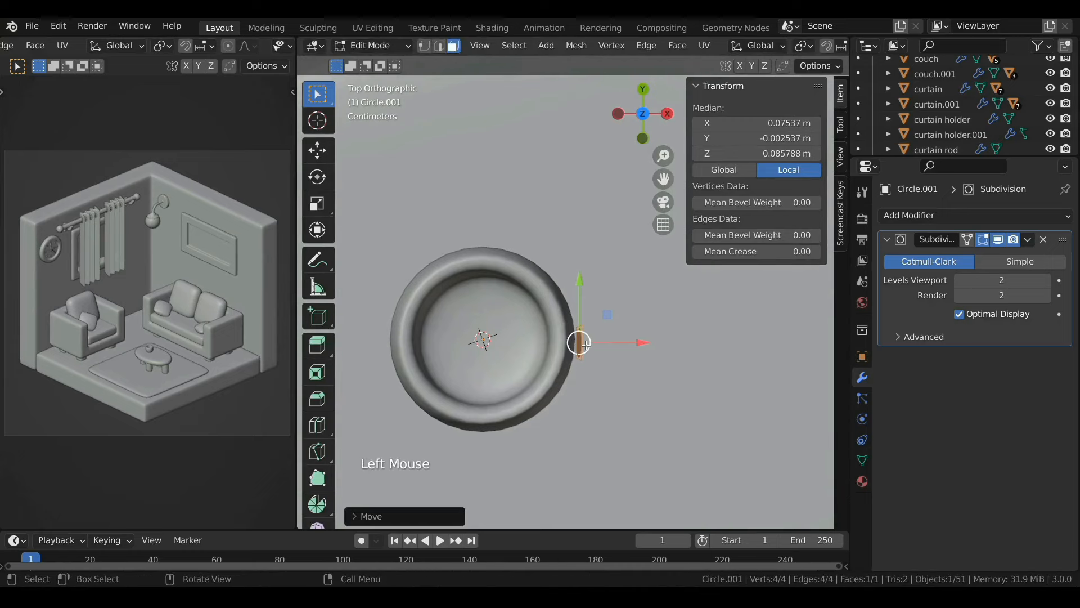
Step: In front view, extrude the face five times into a C-shaped handle and move its lower end into the cup wall at about X 0.060 m, Z 0.040 m
middle_drag(600, 256, 563, 215)
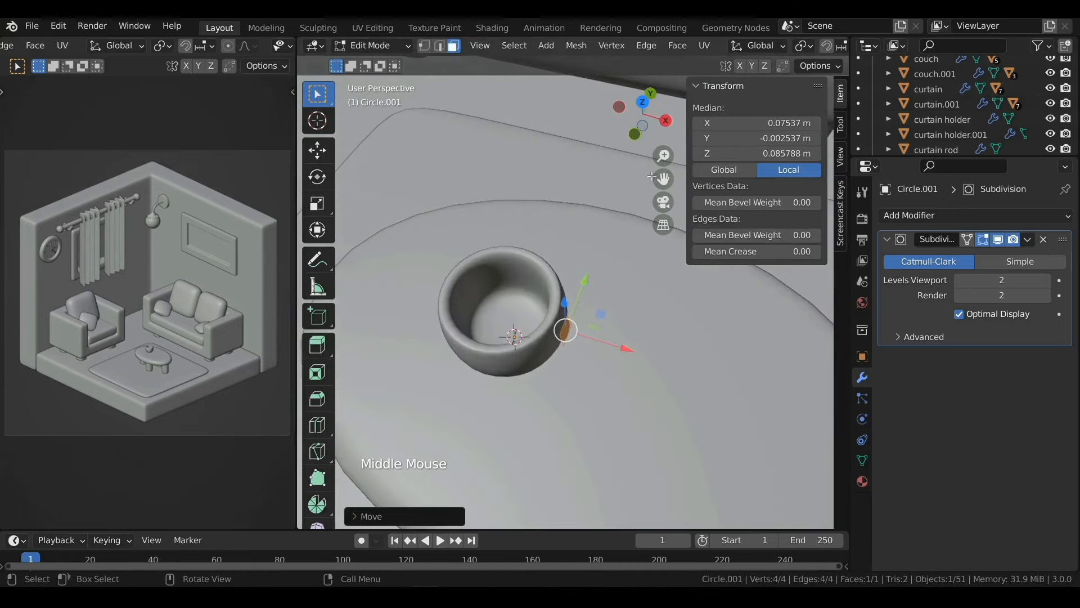
click(635, 133)
scroll(592, 341, up, 3)
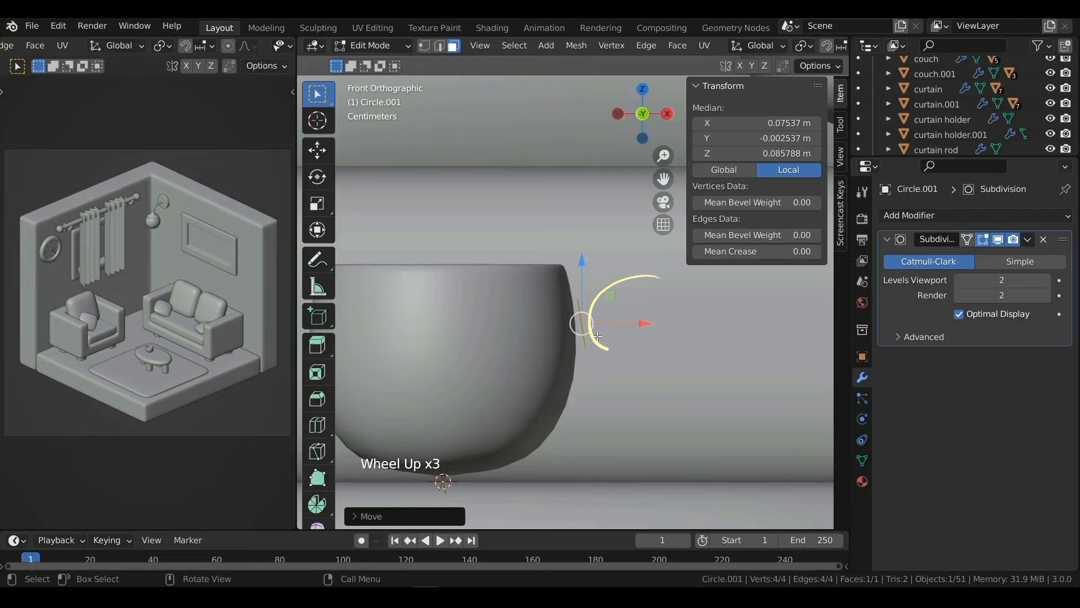
ctrl+right_click(616, 304)
ctrl+right_click(646, 345)
ctrl+right_click(636, 384)
ctrl+right_click(596, 401)
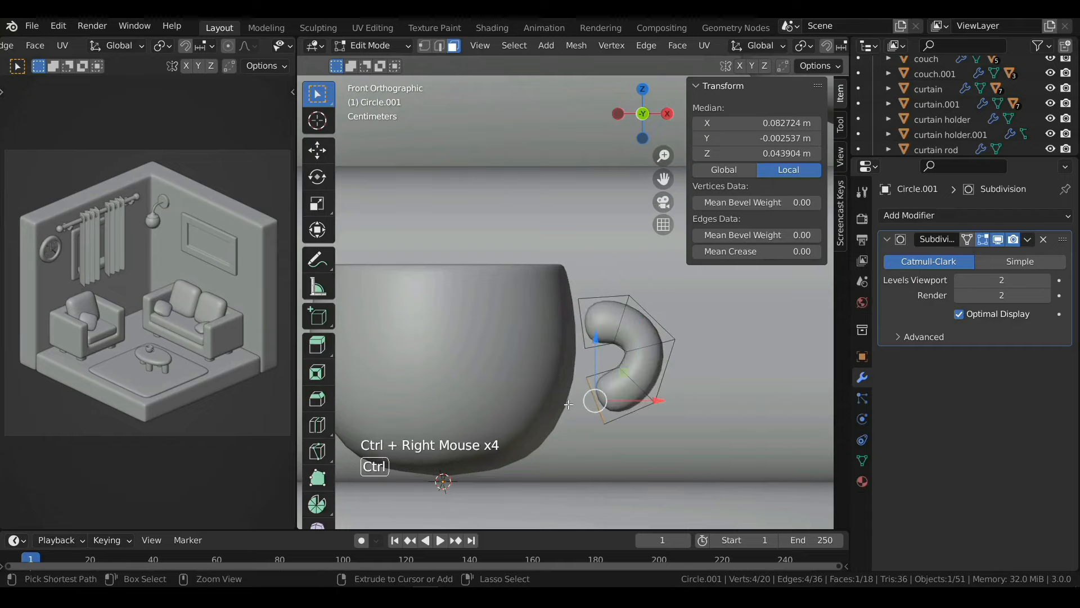
ctrl+right_click(568, 404)
key(g)
click(552, 407)
Step: With X-ray shading on, select the handle's upper end face and move it along X into the cup wall
key(alt+z)
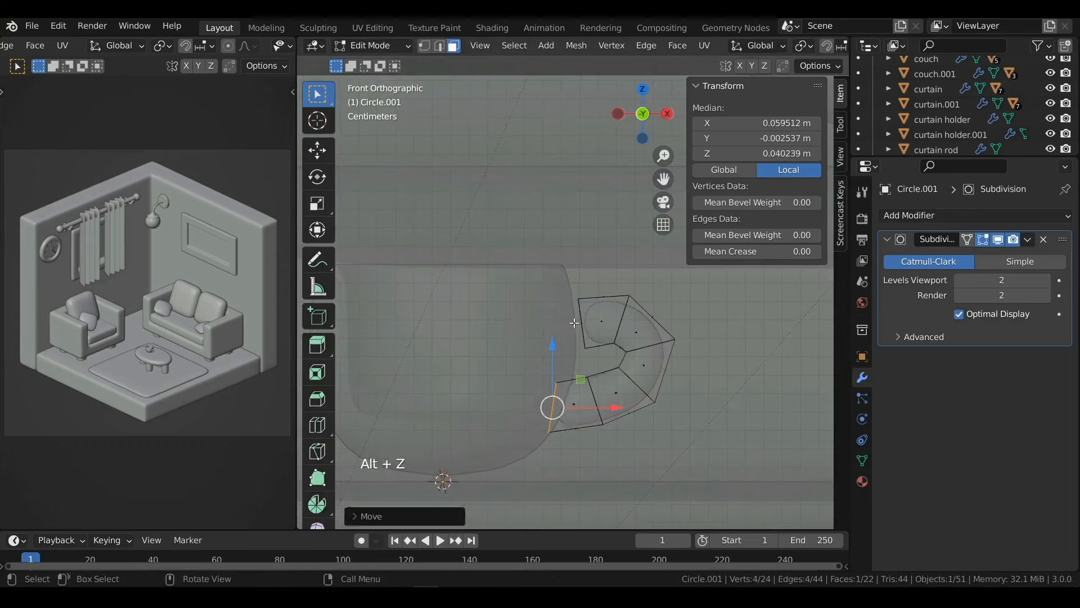
click(575, 322)
drag(574, 322, 559, 322)
Step: Add an edge loop close to each end of the handle where it meets the cup, and leave mesh editing
key(ctrl+r)
click(569, 328)
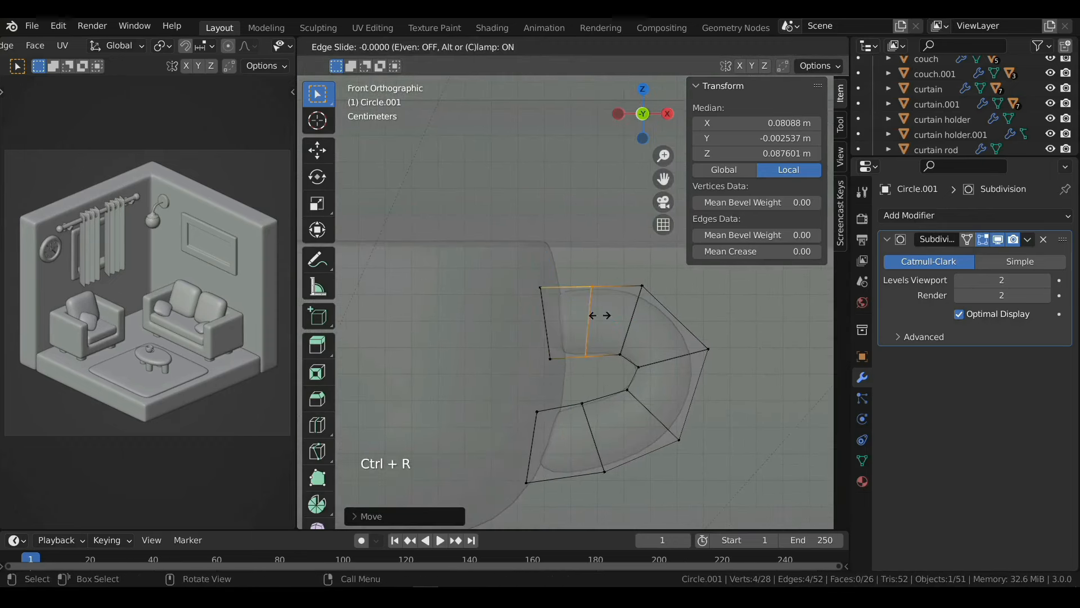
click(559, 321)
key(ctrl+r)
click(566, 441)
click(537, 419)
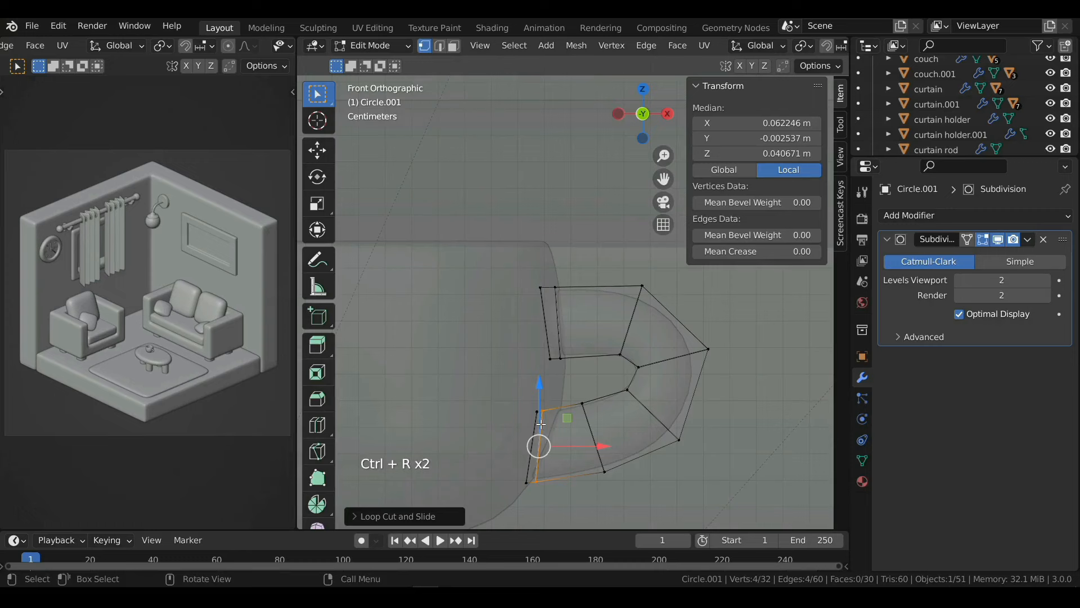
key(Tab)
Step: Select the whole handle mesh and shrink it along its normals to make the handle thinner
middle_drag(542, 427, 568, 375)
scroll(569, 376, up, 3)
key(Tab)
key(a)
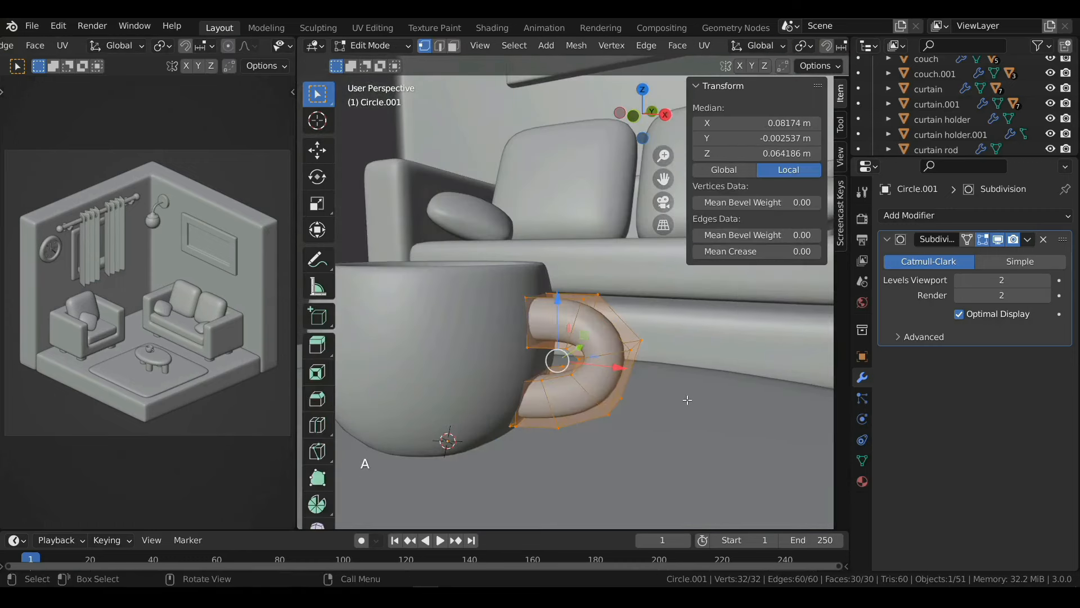
key(alt+s)
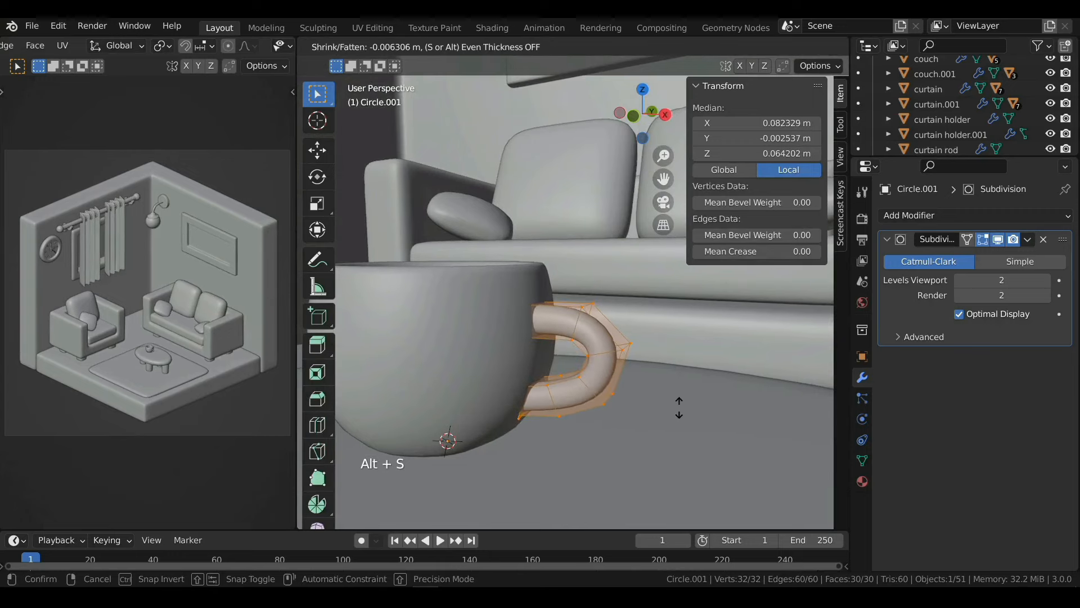
click(678, 404)
middle_drag(625, 378, 602, 332)
key(Tab)
scroll(568, 348, down, 2)
scroll(602, 332, up, 3)
Step: In front view with X-ray, reposition the handle's vertex rings for an even curve, keeping its lower end in the cup, and return to solid object display
key(Tab)
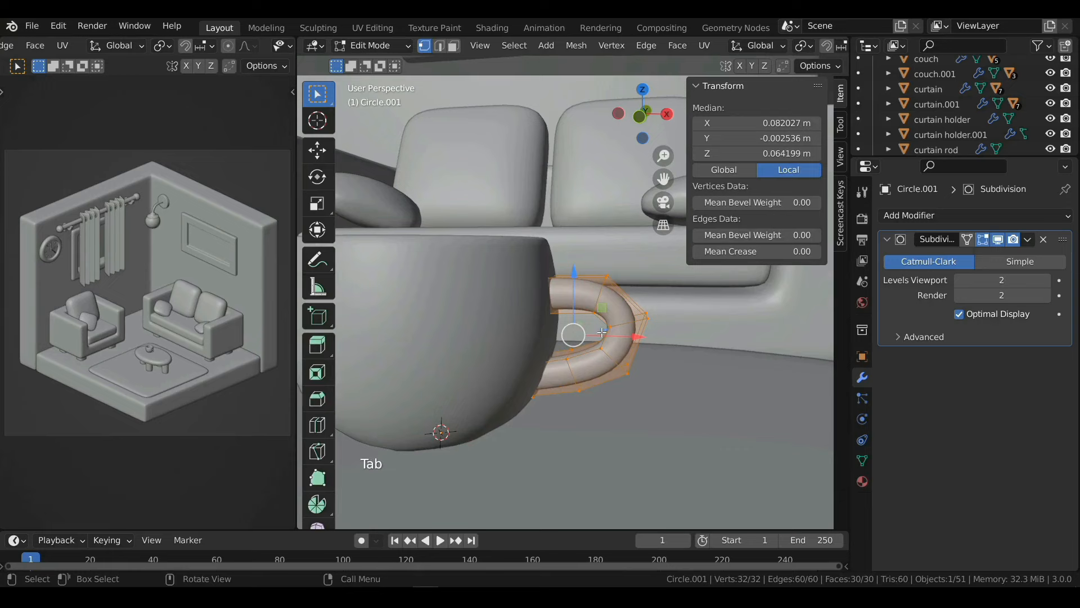
click(639, 116)
scroll(662, 268, up, 3)
key(alt+z)
key(1)
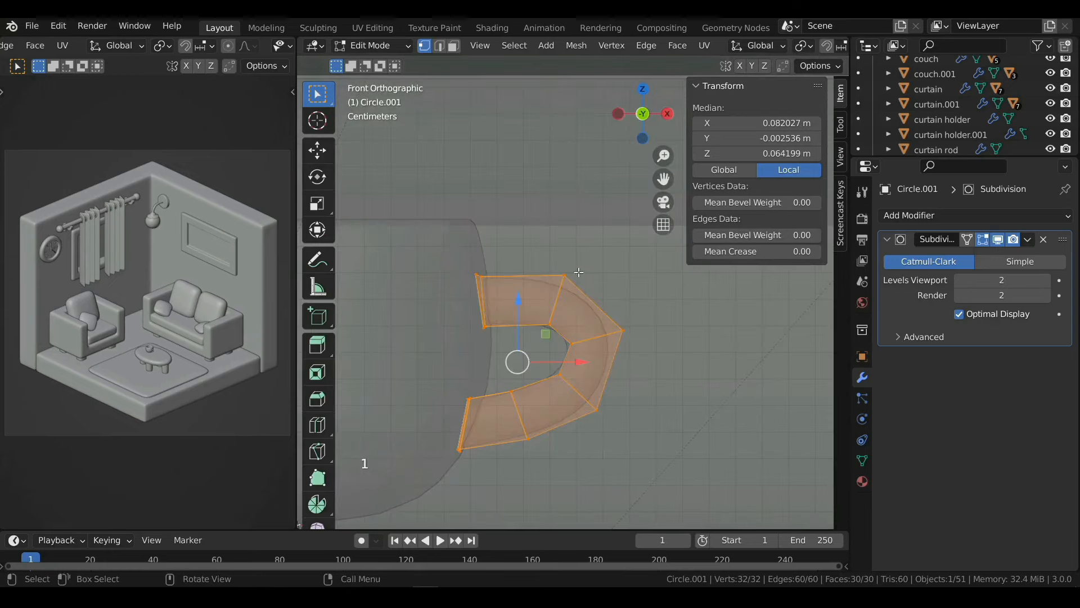
drag(580, 247, 538, 330)
drag(557, 300, 548, 268)
drag(635, 312, 613, 340)
drag(606, 365, 548, 432)
drag(574, 399, 565, 422)
drag(436, 458, 547, 379)
drag(483, 429, 482, 446)
shift+middle_drag(446, 462, 565, 347)
click(495, 400)
key(Tab)
key(alt+z)
Step: Parent the handle to the cup body as an object
shift+click(551, 313)
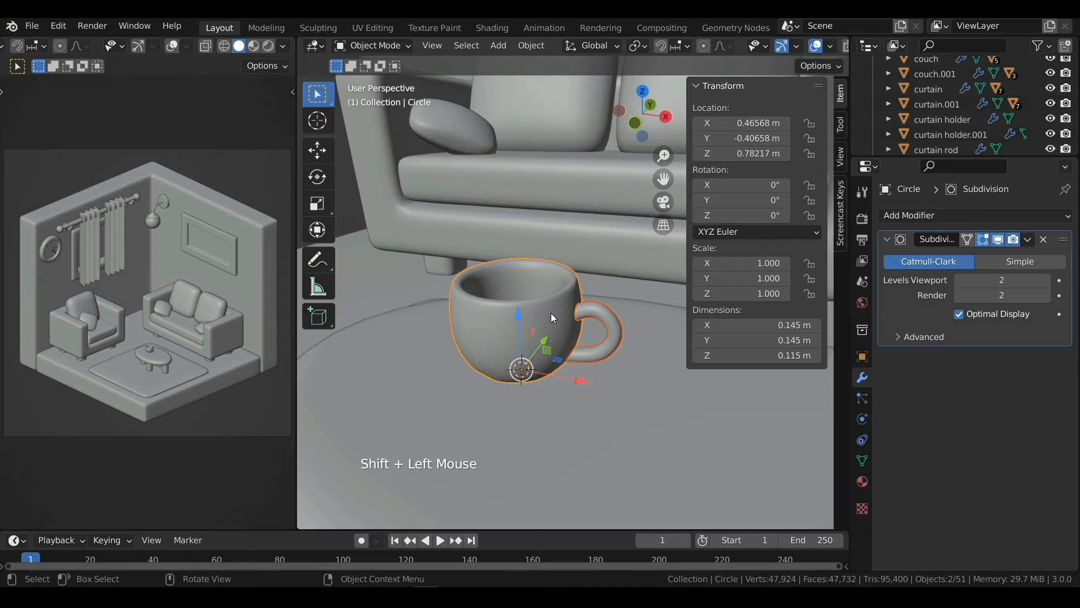
key(ctrl+p)
click(551, 313)
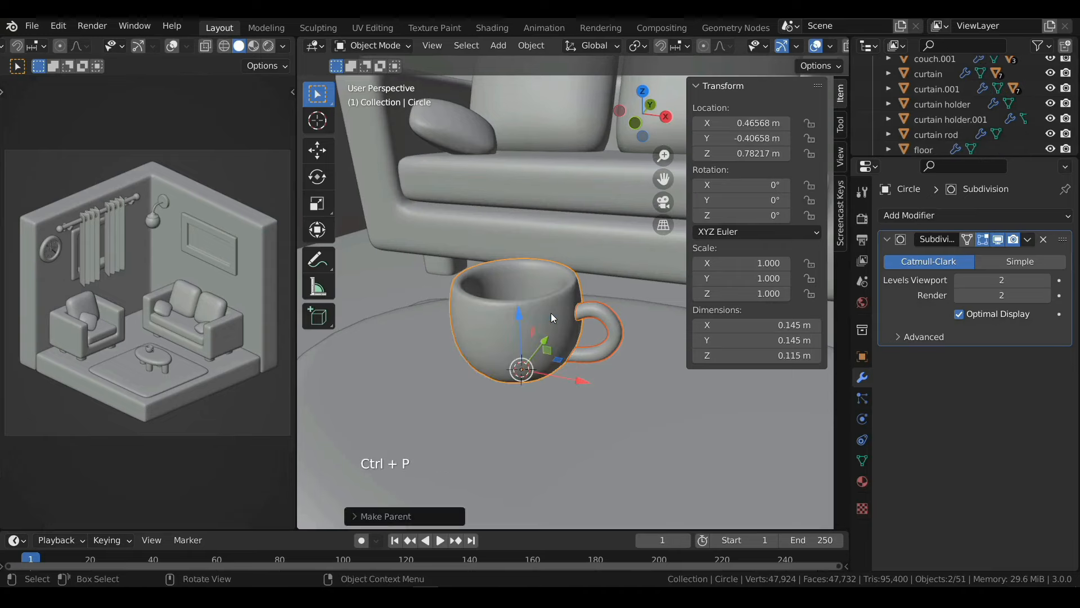
Step: Select the cup body and rename it cup
click(552, 312)
click(551, 312)
click(551, 312)
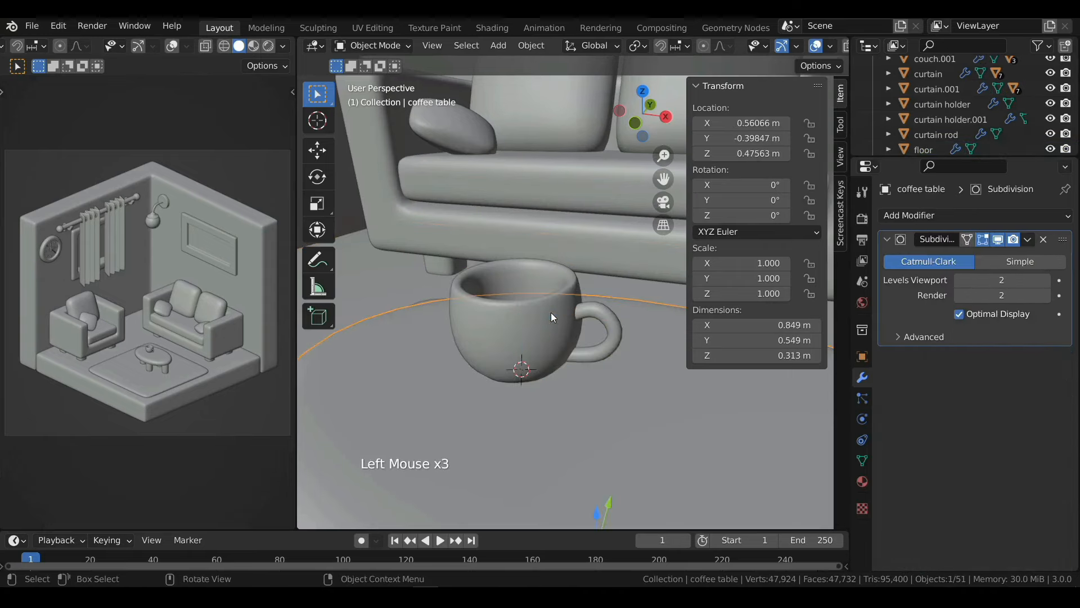
click(551, 312)
key(F2)
text(cu)
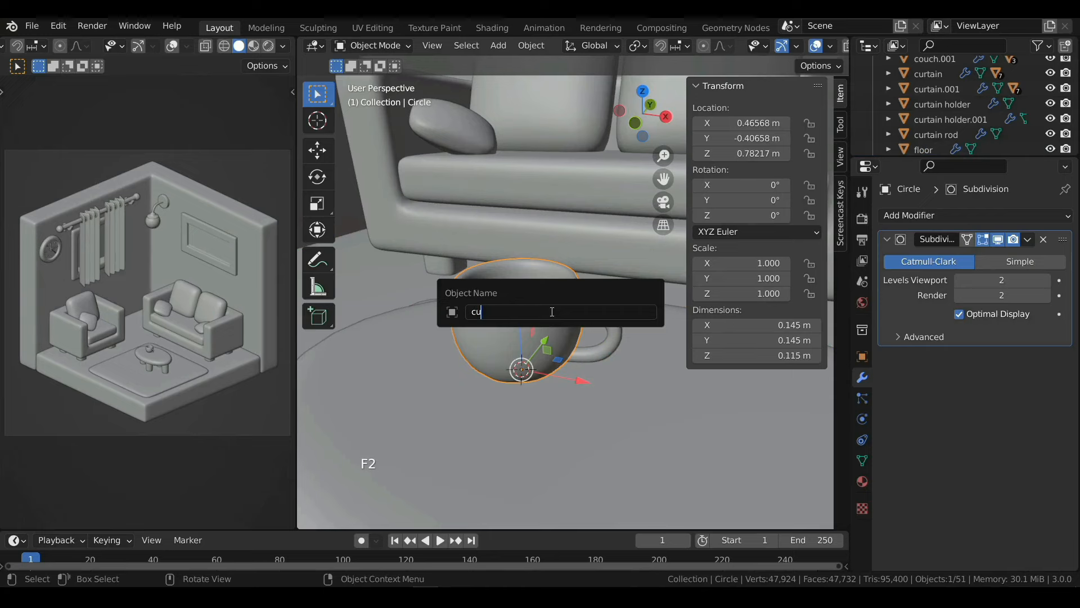
text(op)
key(Return)
Step: Edit the cup's mesh, select the edge loop of its inner rim and duplicate the loop in place
middle_drag(551, 311, 562, 325)
scroll(544, 330, up, 3)
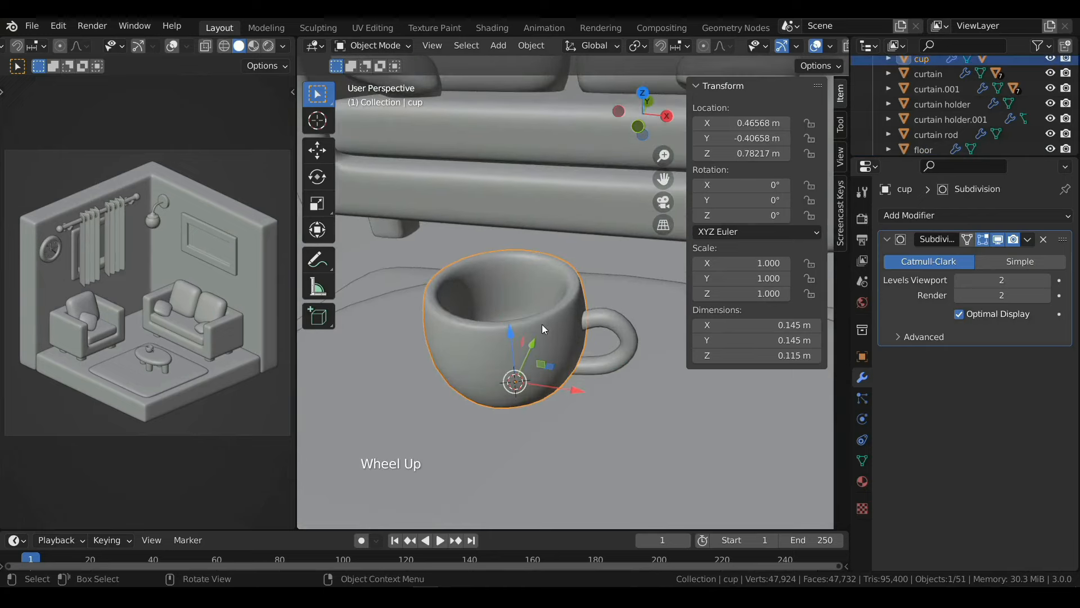
key(Tab)
scroll(542, 324, up, 2)
alt+click(475, 294)
key(shift+d)
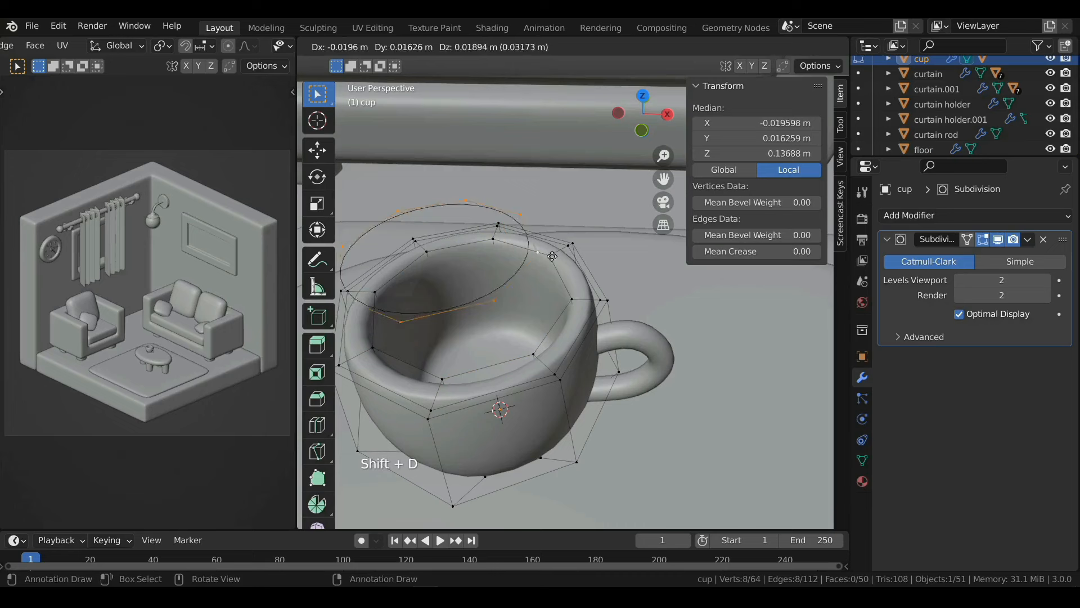
right_click(552, 256)
Step: Lower the duplicated loop to about Z 0.098 m, then fill and scale it to form the drink's surface inside the cup
drag(471, 266, 467, 284)
key(f)
key(s)
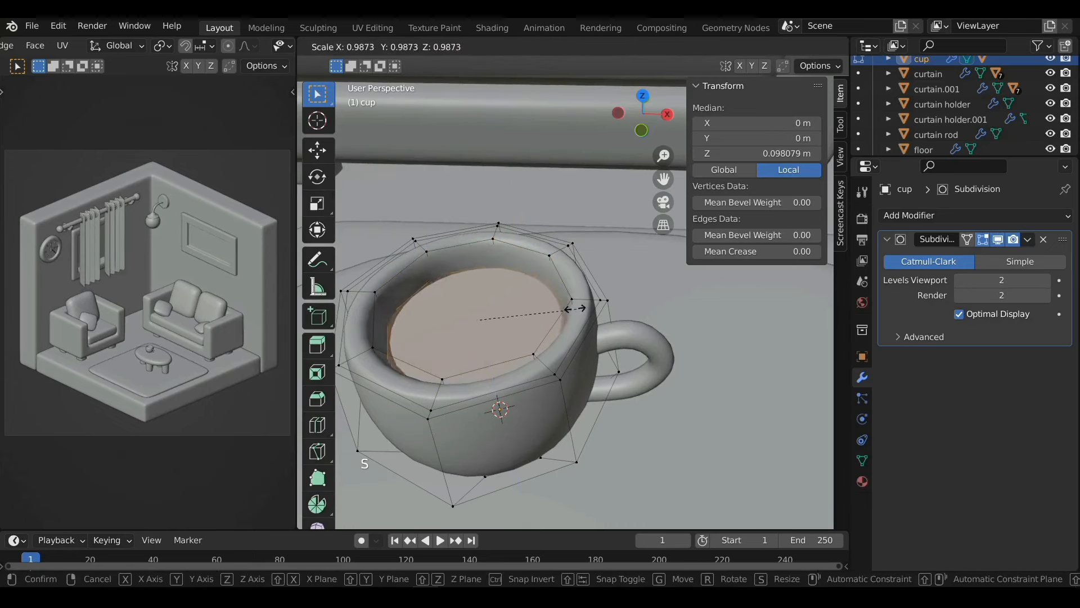
click(580, 307)
key(Tab)
middle_drag(580, 306, 555, 337)
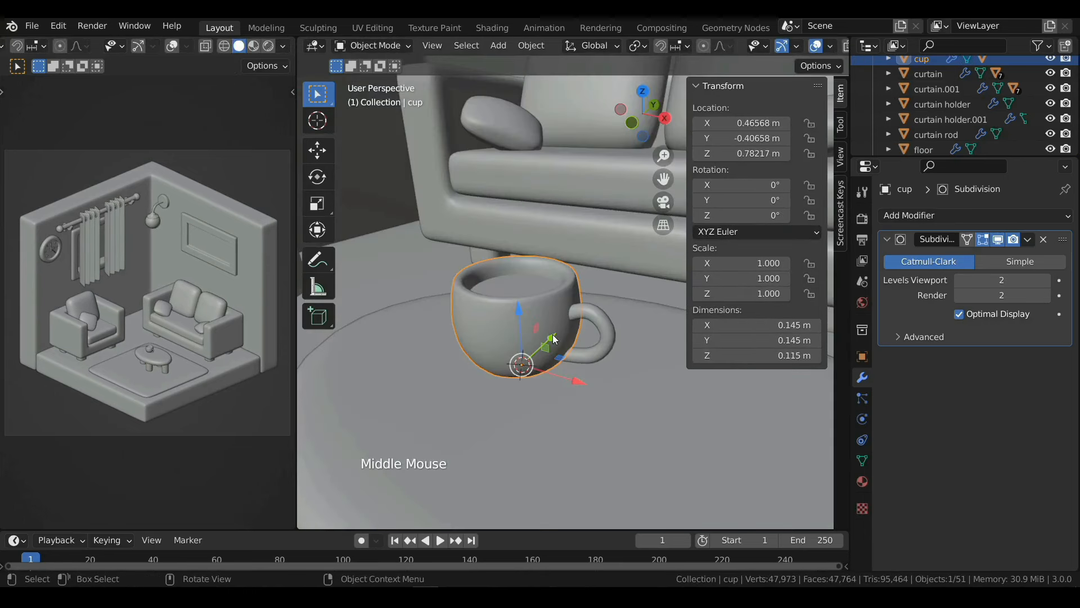
Step: Add a filled eight-vertex mesh circle at the cup's base and scale its mesh down to about the cup's bottom width
key(shift+a)
mouse_move(544, 273)
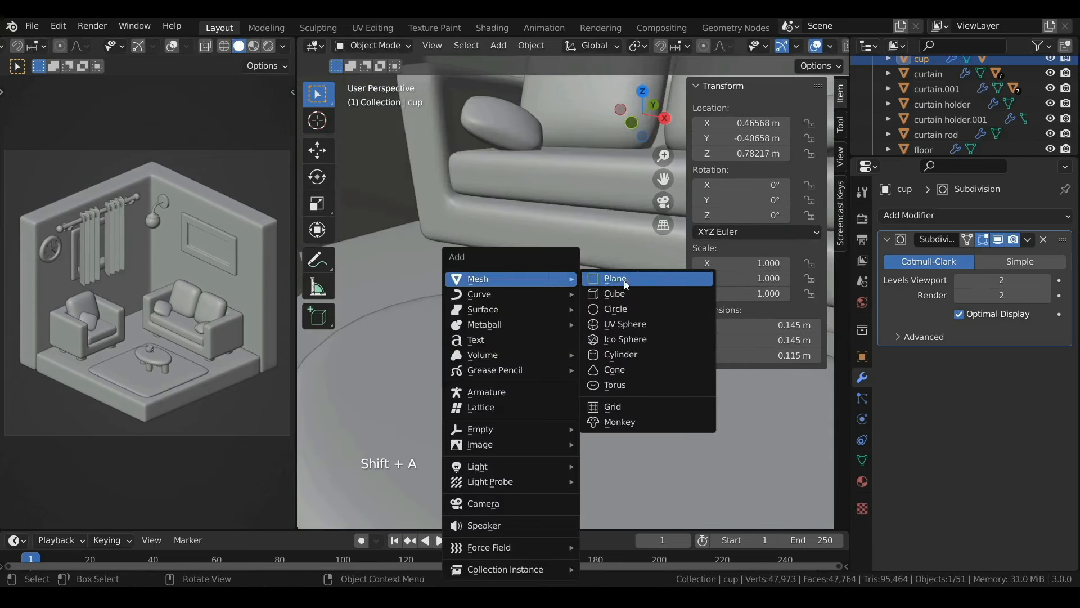
click(625, 309)
scroll(606, 341, down, 3)
key(Tab)
key(s)
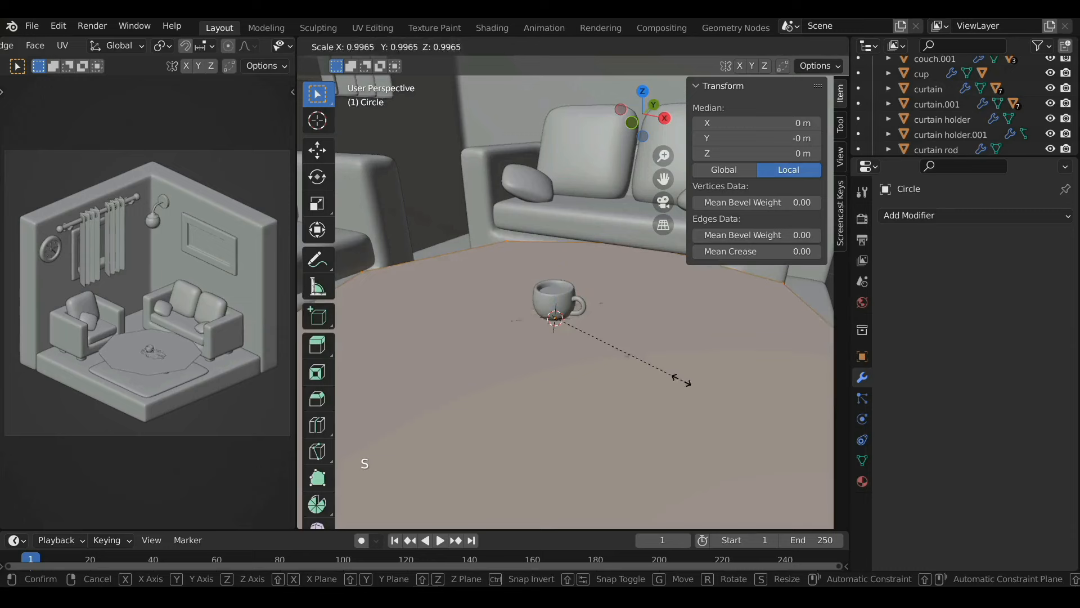
click(580, 328)
key(s)
click(579, 323)
scroll(580, 321, up, 5)
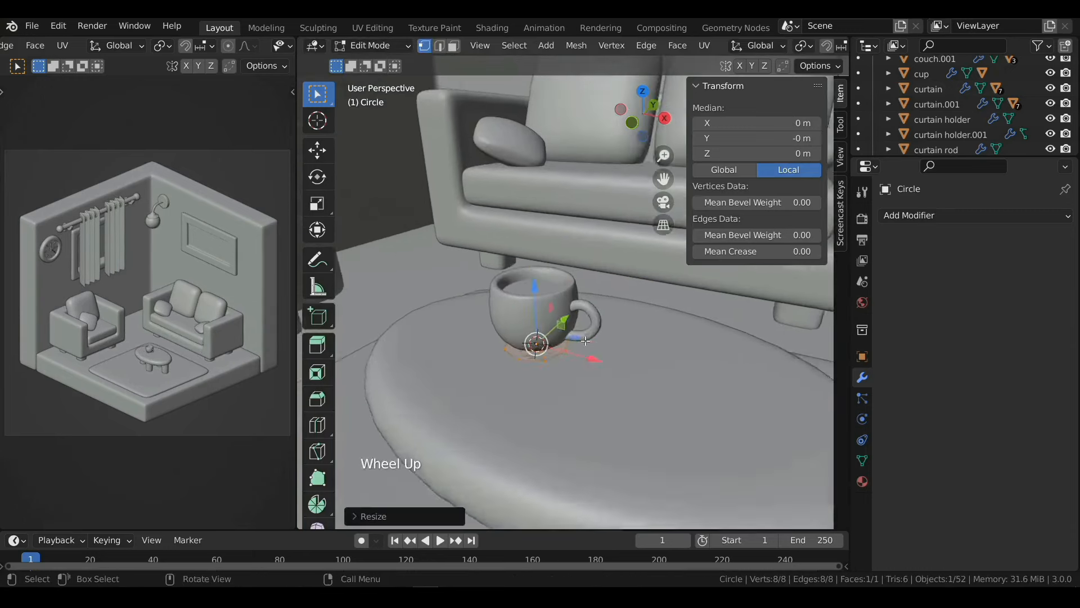
Step: Extrude the circle up about 0.020 m, flare it to about 0.32 m across and extrude a rim about 0.010 m high
mouse_move(585, 351)
middle_down()
mouse_move(591, 366)
mouse_move(603, 351)
middle_up()
key(e)
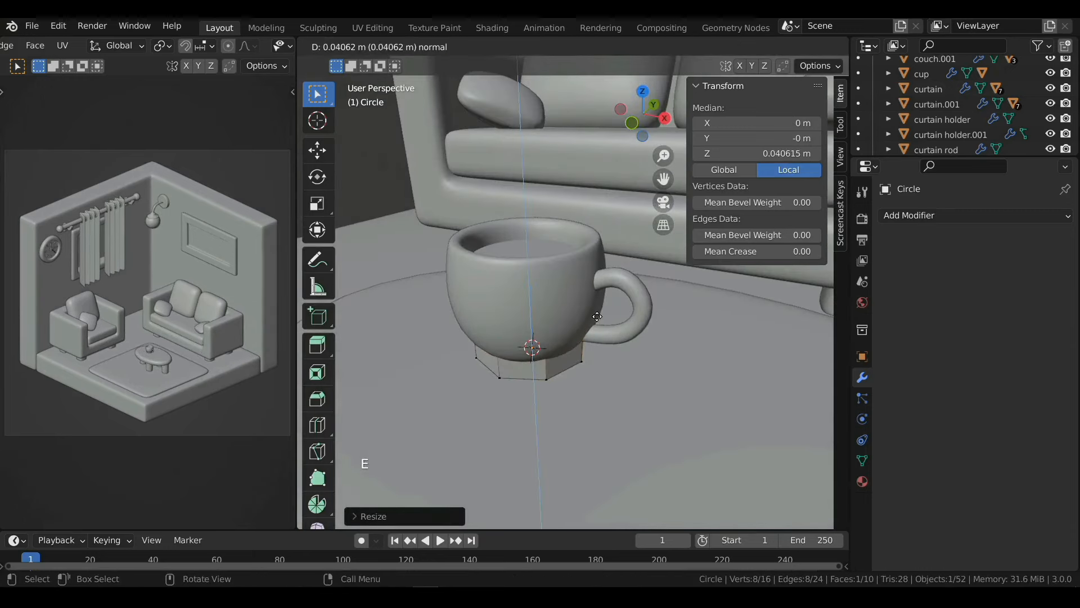
click(581, 336)
key(s)
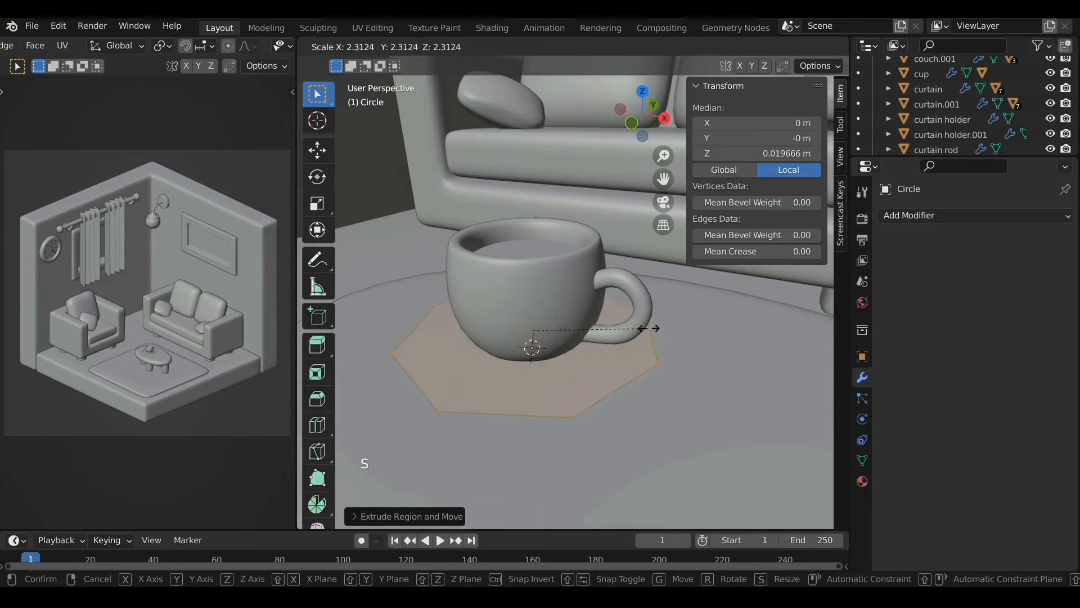
click(675, 321)
key(e)
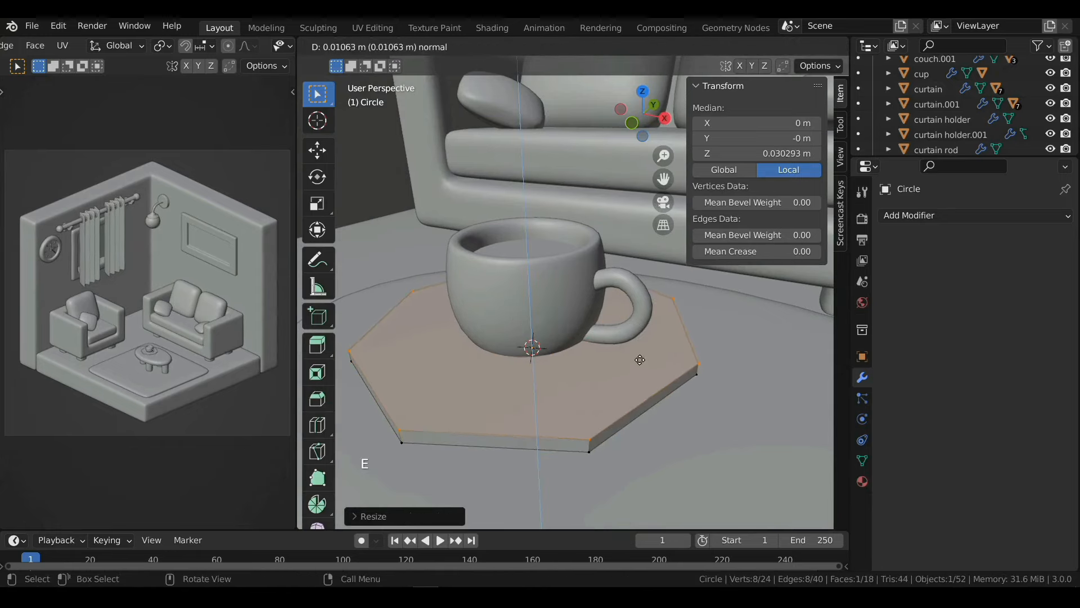
click(639, 361)
Step: Inset the saucer's upper face by about 0.076 m, lower the inner face to about Z 0.009 m and leave mesh editing
key(i)
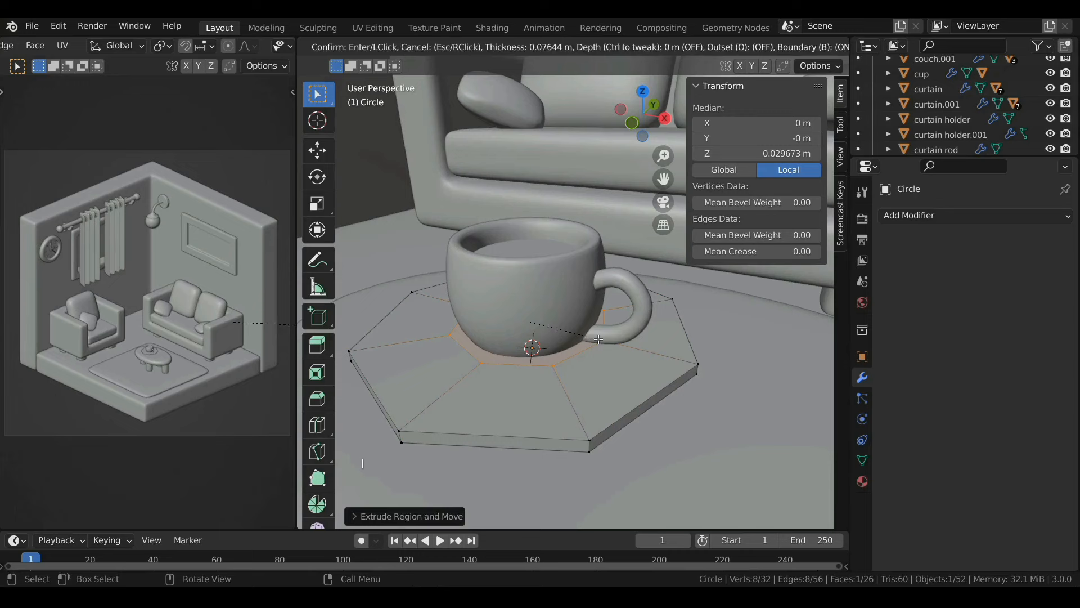
click(598, 338)
drag(528, 269, 529, 286)
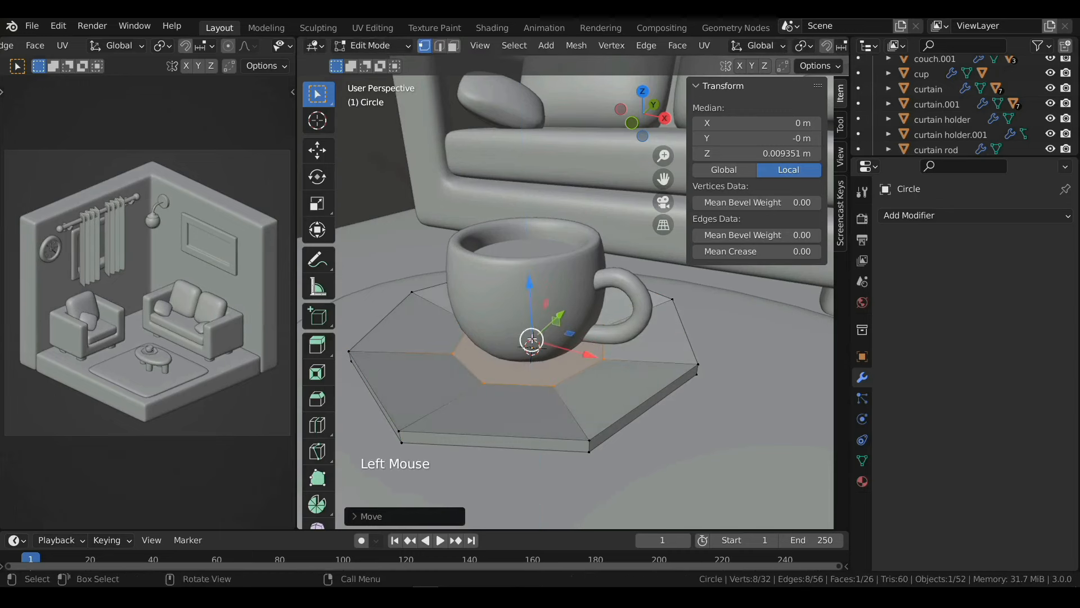
key(Tab)
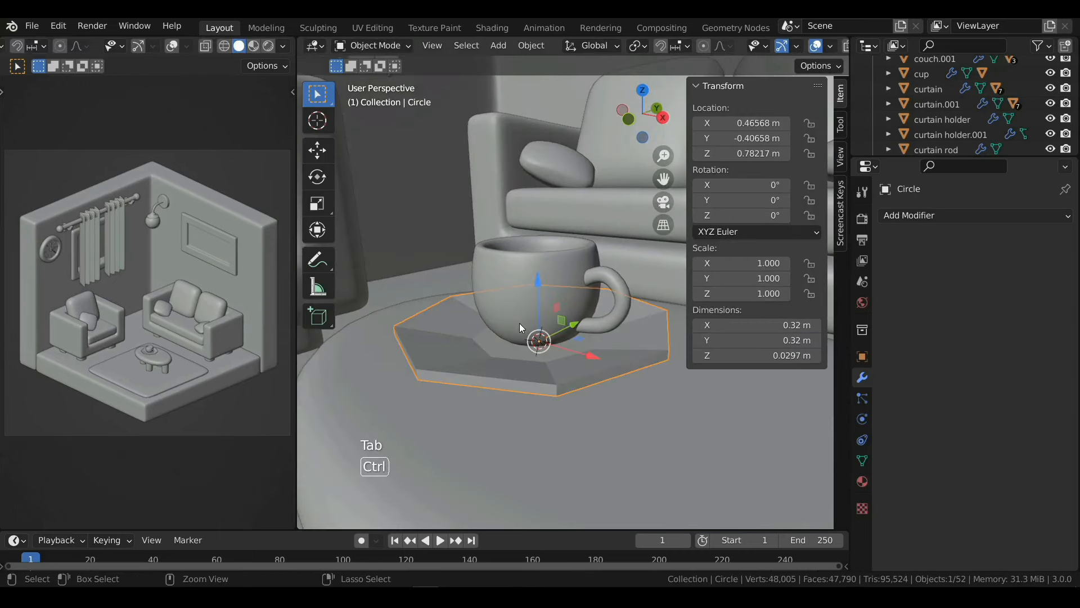
Step: Add a level 2 Subdivision modifier to the saucer, shade it smooth and name it plate
key(ctrl+2)
middle_drag(519, 323, 567, 369)
right_click(531, 350)
click(500, 309)
Step: Hide the plate's subdivision in mesh editing, then enlarge its central face and inset it slightly
key(Tab)
click(982, 240)
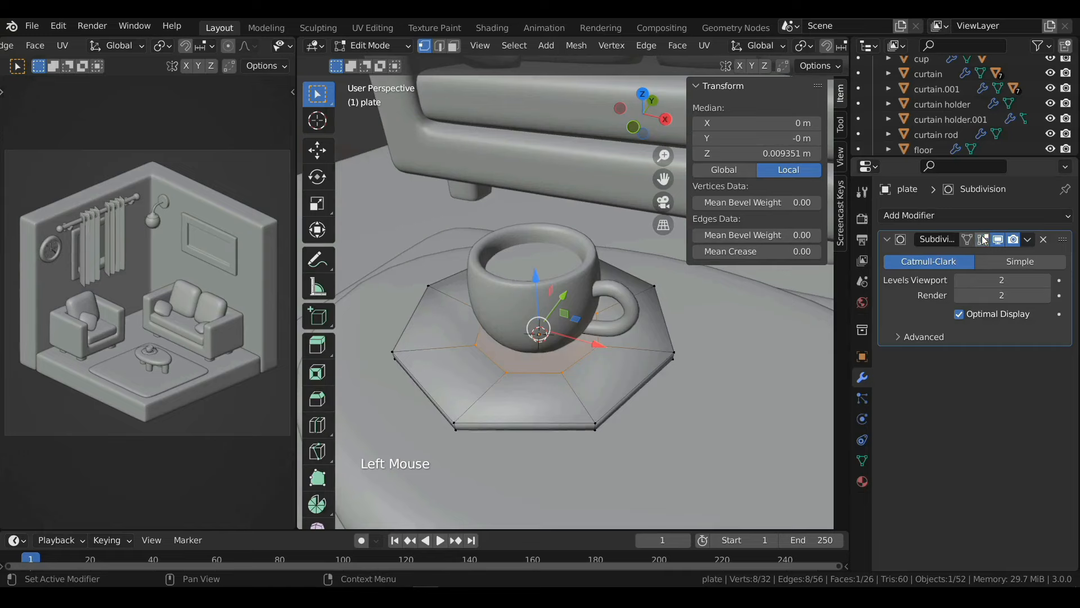
key(s)
click(652, 350)
key(i)
click(649, 351)
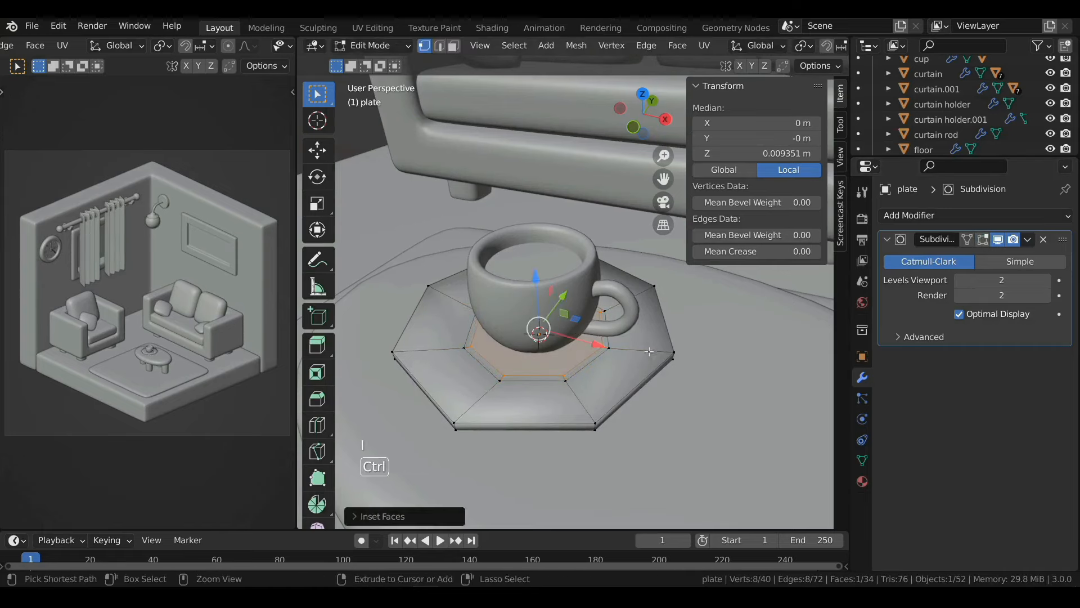
Step: Add an edge loop just outside the plate's central recess and leave mesh editing
key(ctrl+r)
click(624, 347)
click(609, 340)
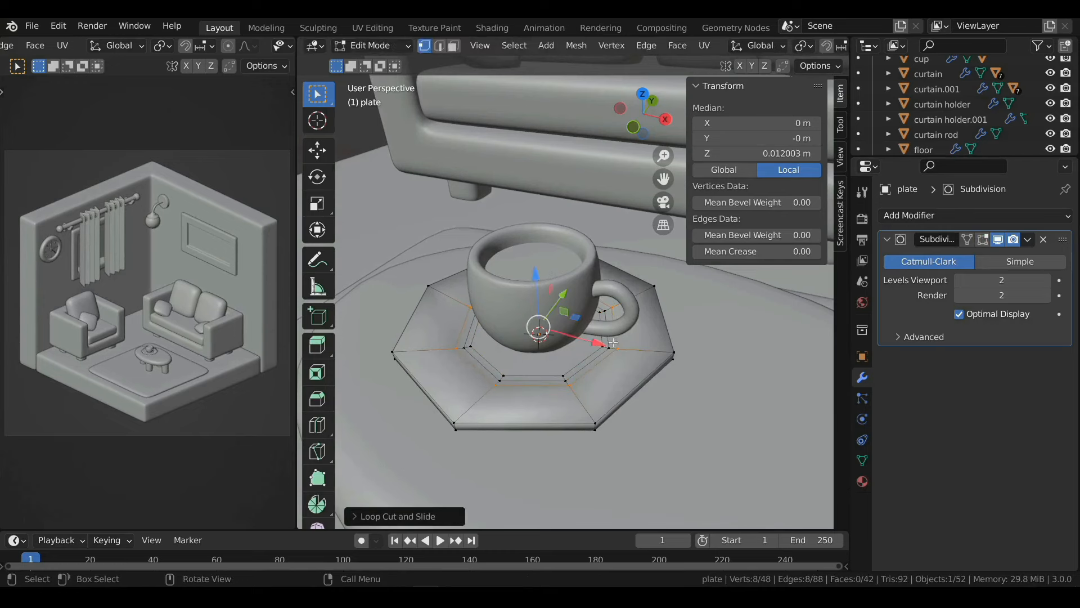
key(Tab)
Step: Make a linked duplicate of the plate and place it on the empty part of the tabletop beside the cup
scroll(607, 353, down, 2)
shift+middle_drag(605, 354, 505, 336)
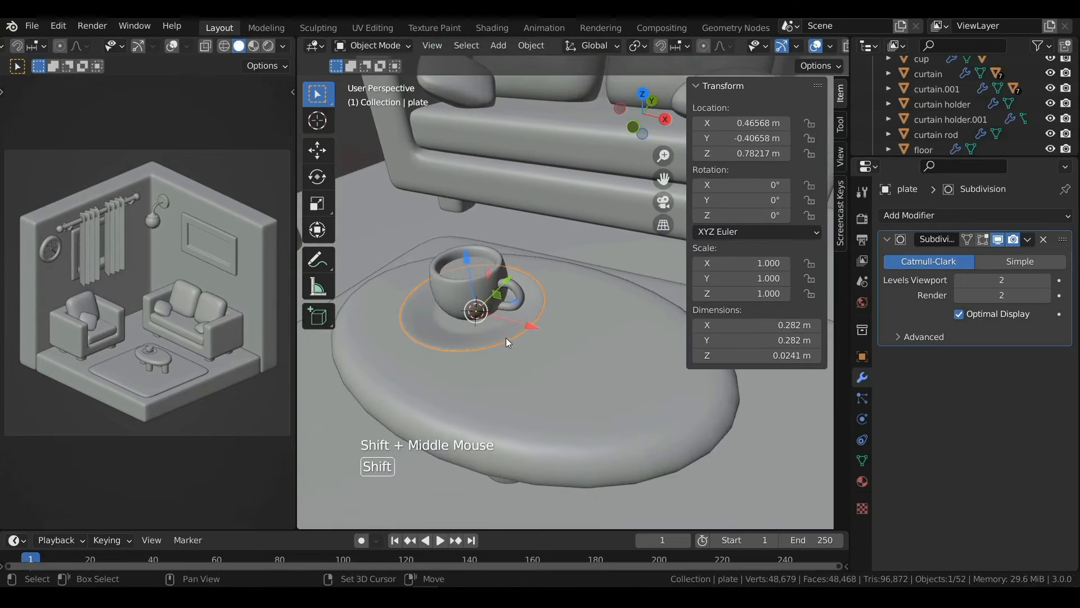
key(alt+d)
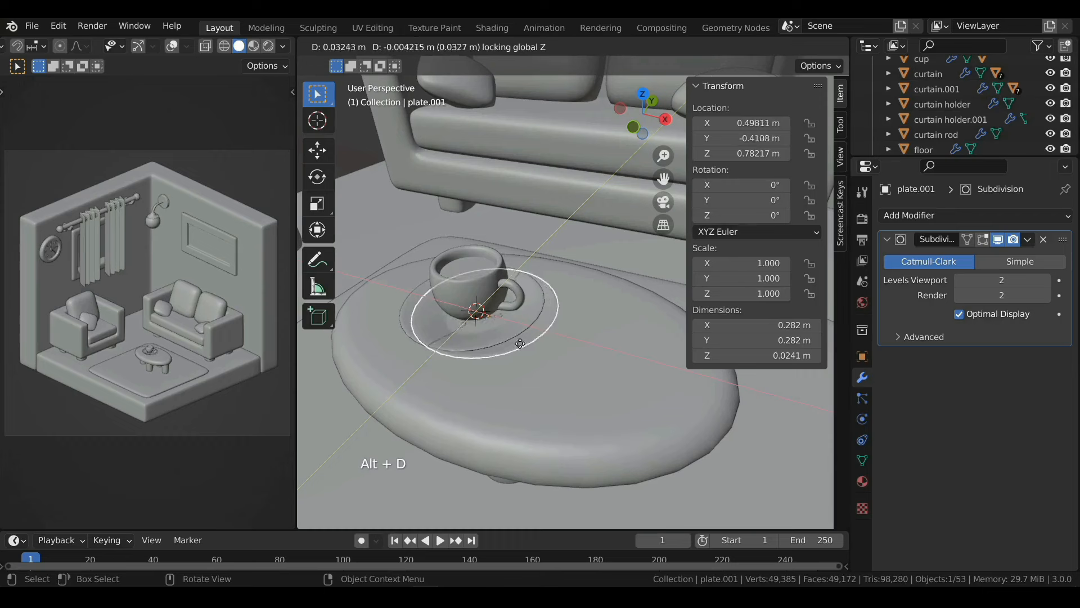
click(670, 402)
shift+middle_drag(671, 403, 673, 445)
Step: Select the cup with its plate, move them along X toward the table's edge and scale them down slightly
shift+click(505, 376)
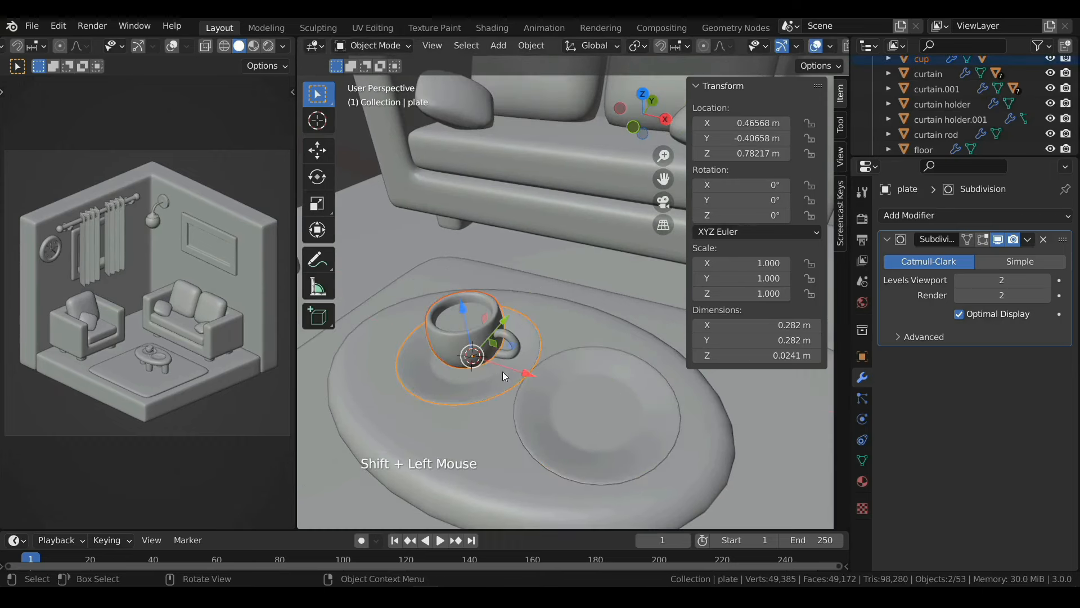
drag(525, 373, 506, 367)
key(s)
click(556, 319)
Step: Scale the second plate to 0.943 and move it to about X 0.702 m, Y -0.439 m on the table
click(633, 426)
drag(646, 430, 639, 428)
key(s)
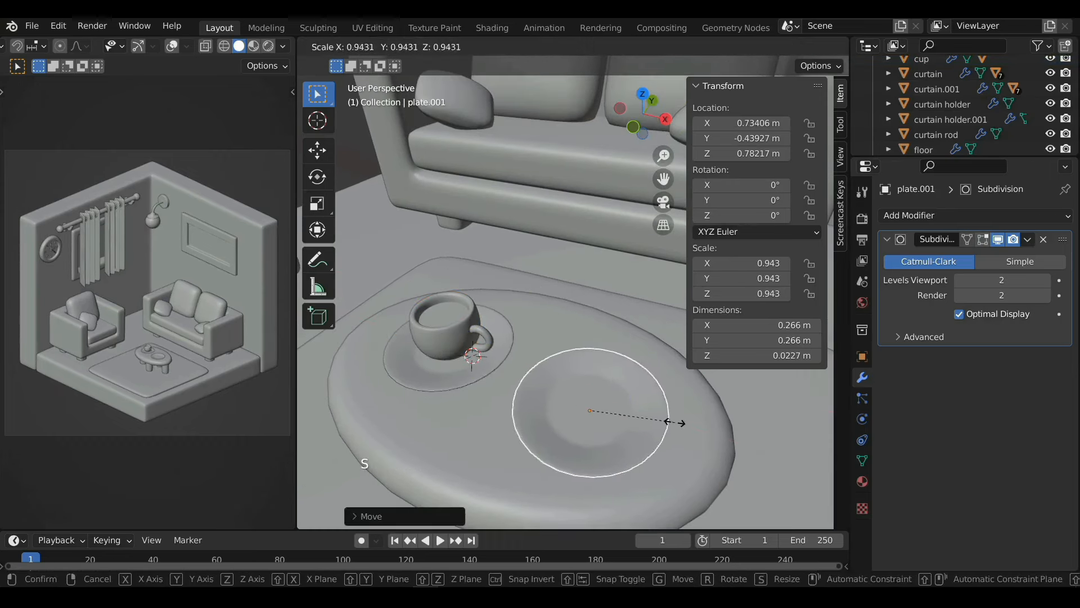
click(607, 408)
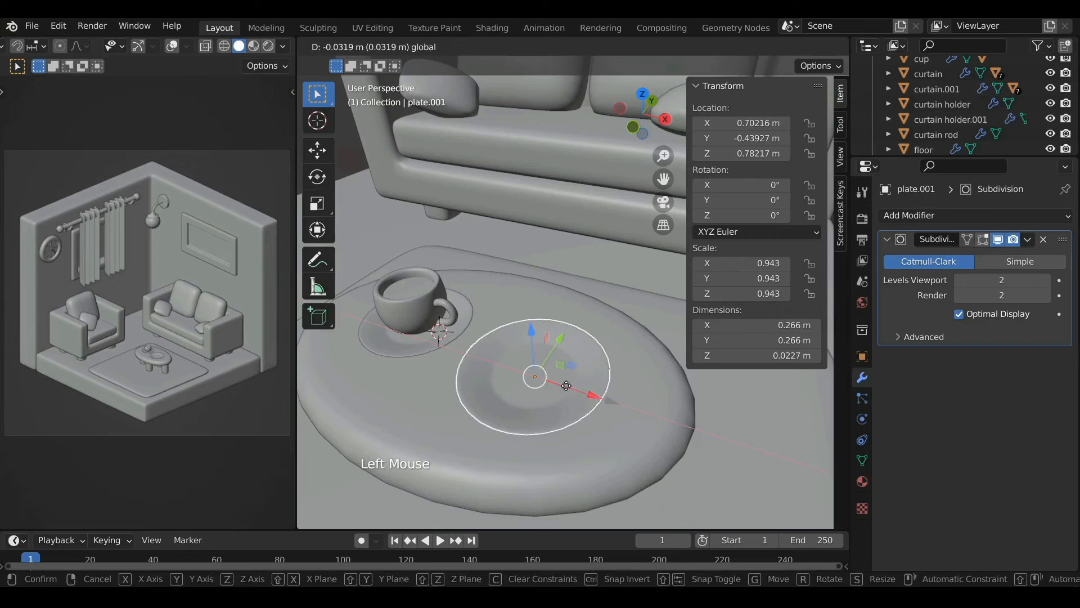
Step: Place the 3D cursor at the centre of the second plate and add a torus mesh there
click(534, 372)
shift+right_click(534, 372)
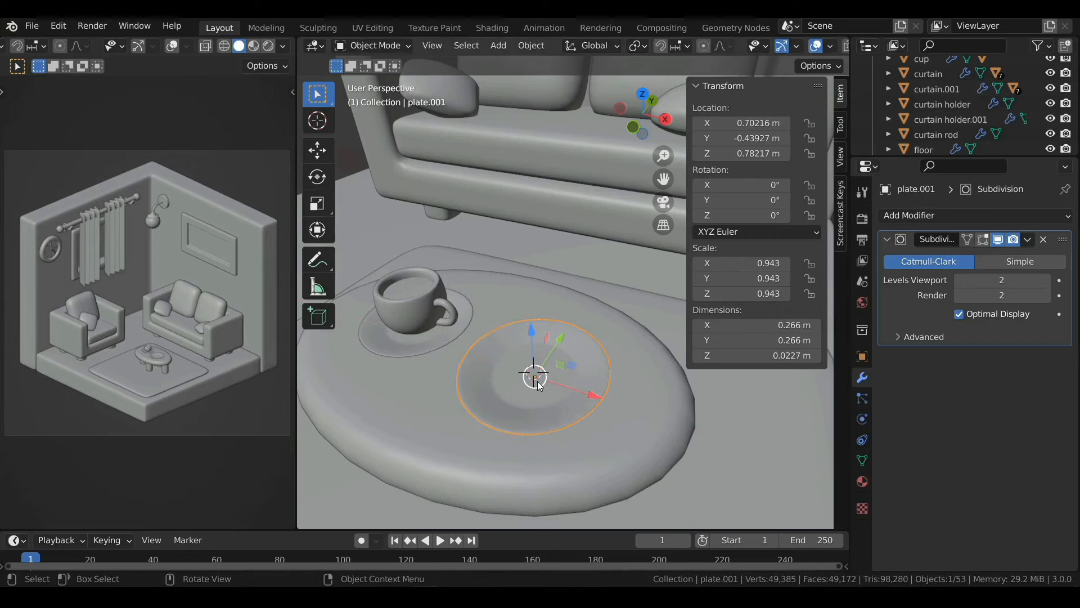
key(shift+a)
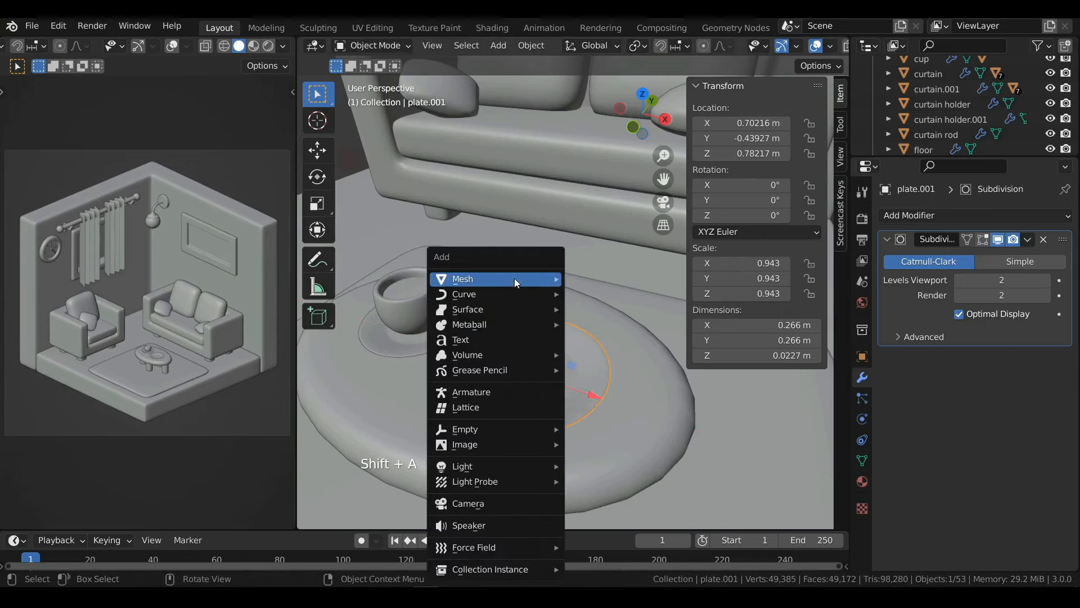
mouse_move(514, 277)
click(607, 384)
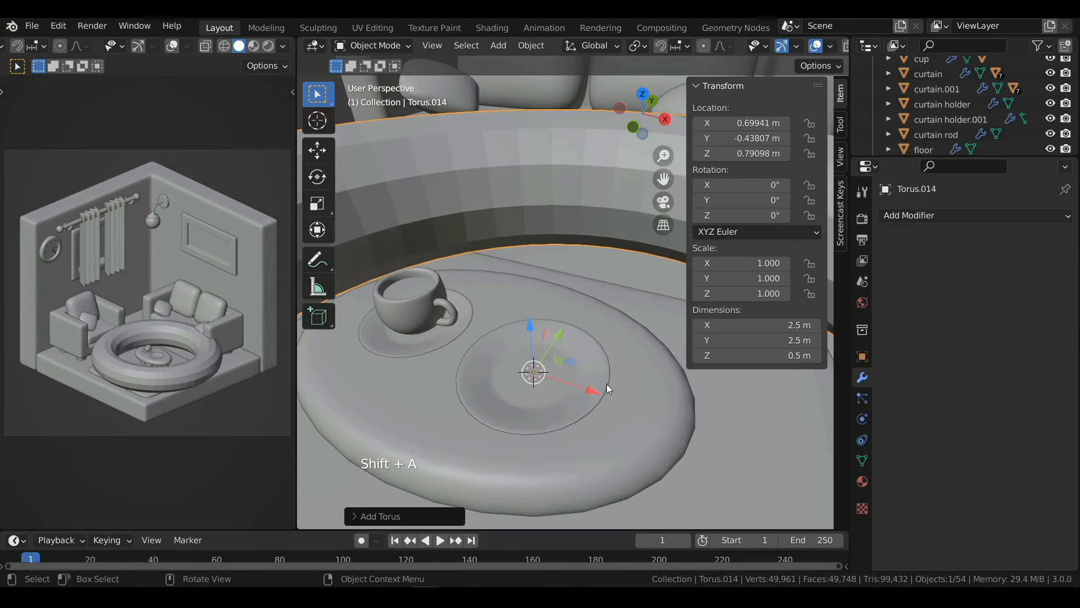
Step: Set the new torus to 12 major and 6 minor segments, with a 0.1 m major radius and a 0.05 m minor radius
scroll(531, 379, down, 3)
scroll(531, 380, down, 1)
click(393, 516)
click(492, 310)
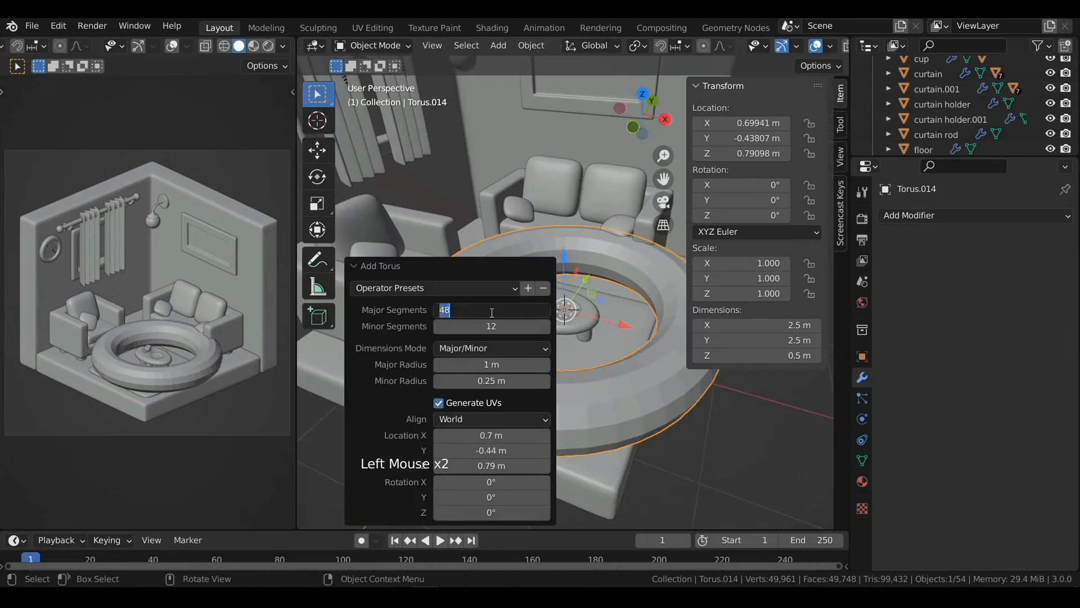
text(12)
click(485, 326)
click(487, 364)
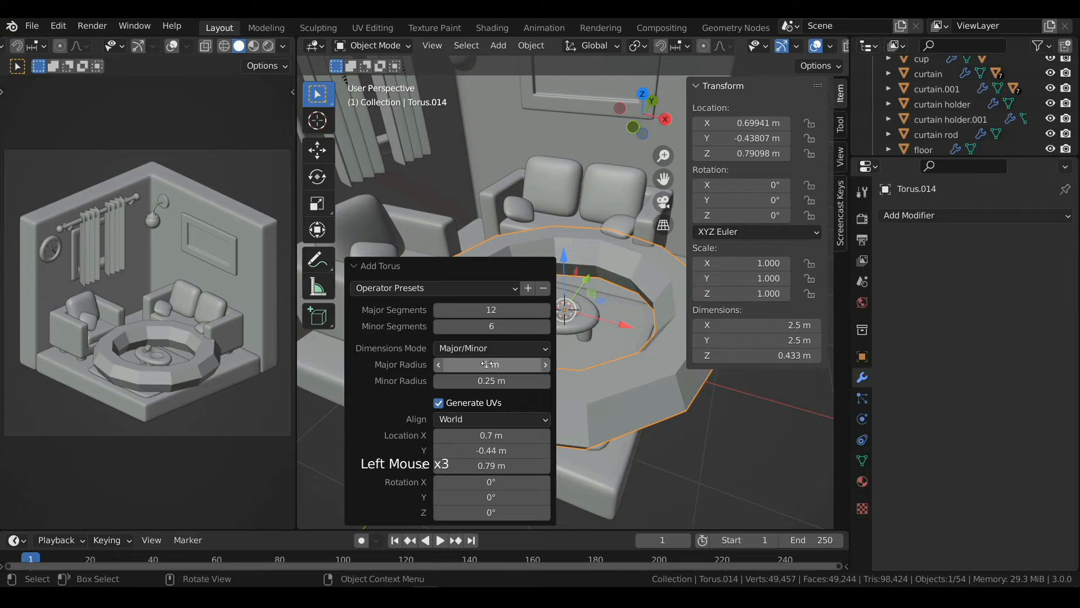
text(.1)
key(Return)
click(487, 380)
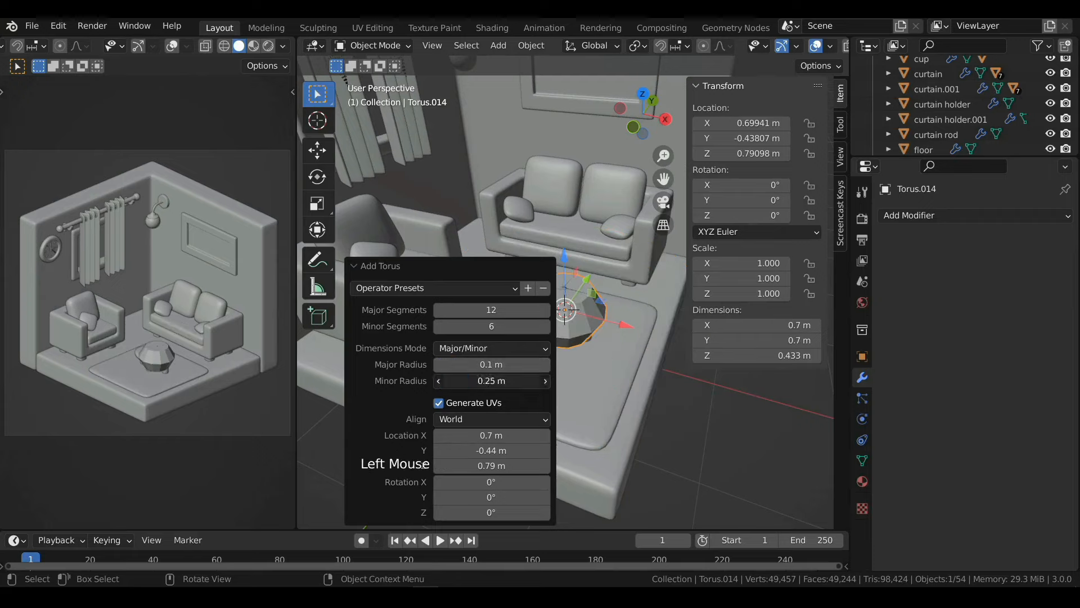
key(Return)
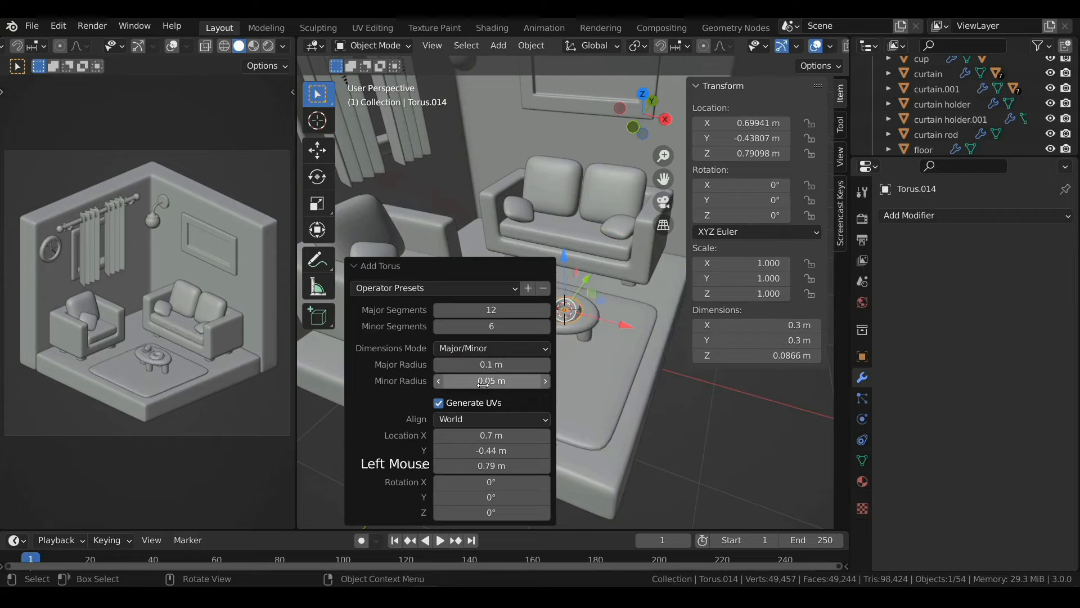
click(376, 269)
Step: Add a level 2 subdivision surface to the torus
scroll(581, 352, up, 4)
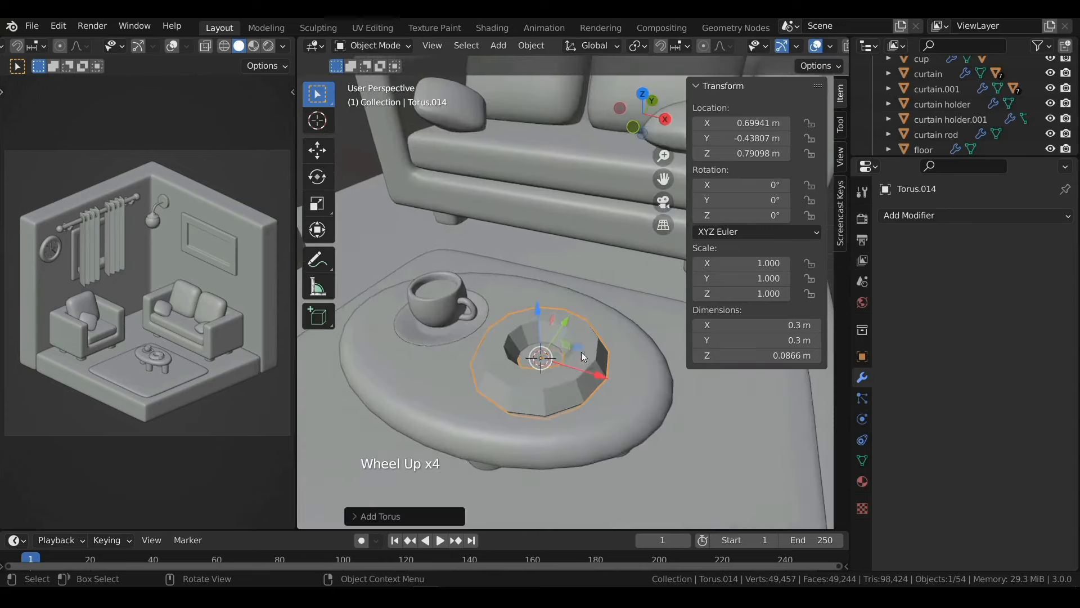
middle_drag(581, 352, 576, 353)
key(ctrl+2)
Step: Raise the torus along Z to about 0.838 m so it rests on the plate, and shade it smooth
scroll(576, 353, up, 1)
drag(528, 353, 529, 329)
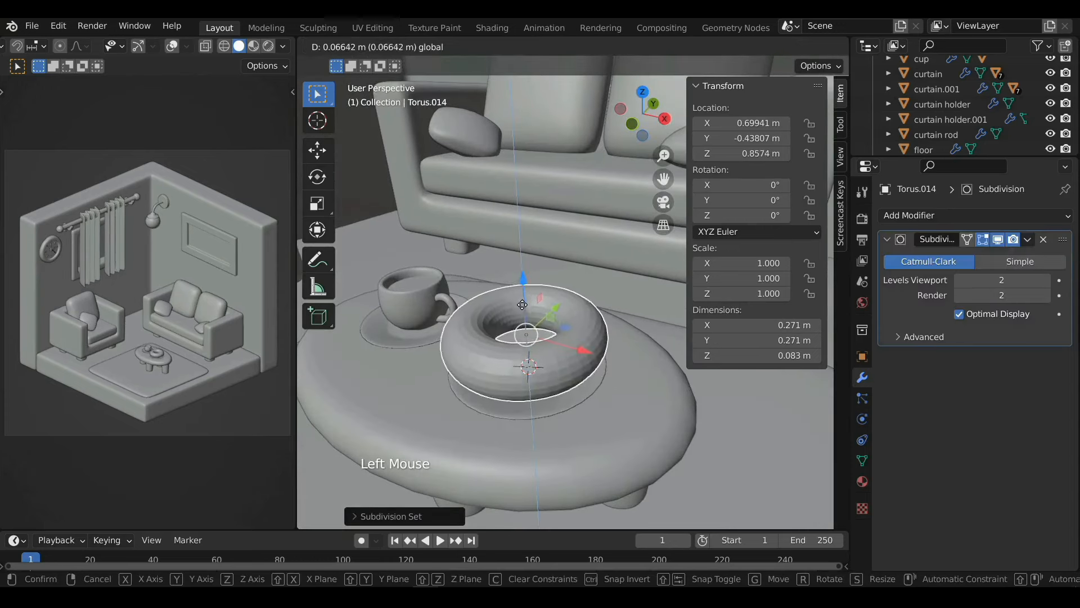
middle_drag(529, 329, 570, 327)
scroll(572, 343, up, 2)
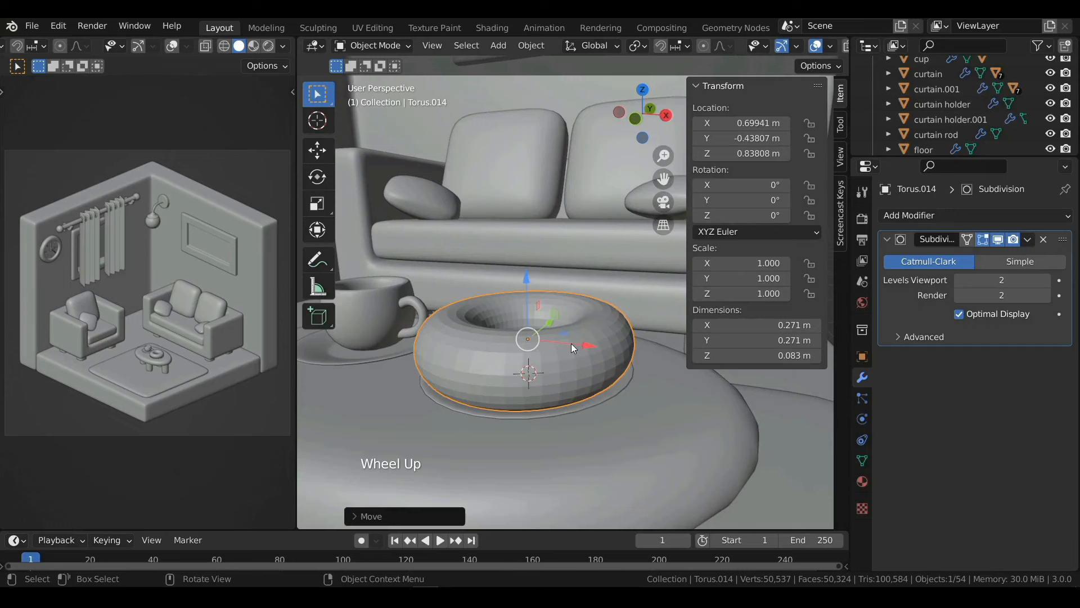
right_click(572, 343)
click(563, 307)
Step: Select the top ring of faces in the torus mesh and grow the selection by one ring on each side
key(Tab)
key(3)
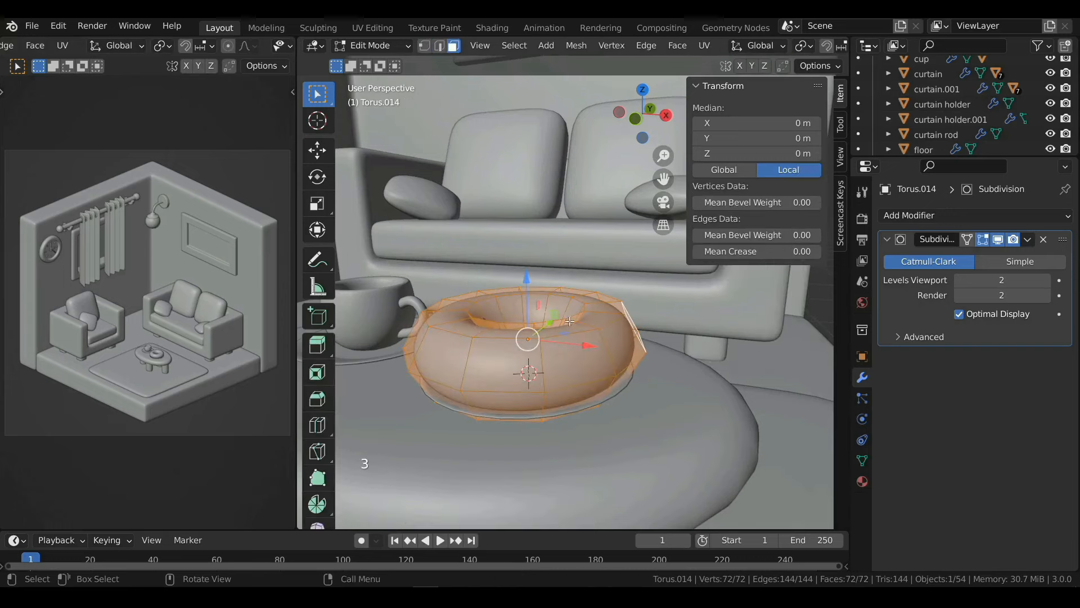
mouse_move(614, 340)
middle_down()
mouse_move(631, 344)
mouse_move(631, 358)
mouse_move(623, 344)
middle_up()
alt+click(631, 354)
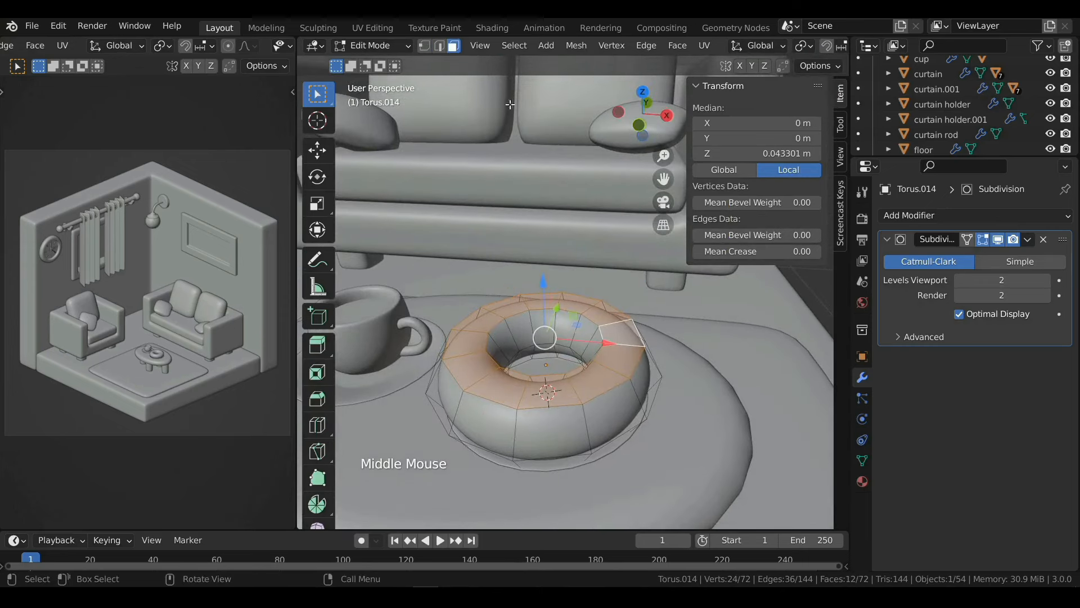
click(511, 46)
mouse_move(536, 233)
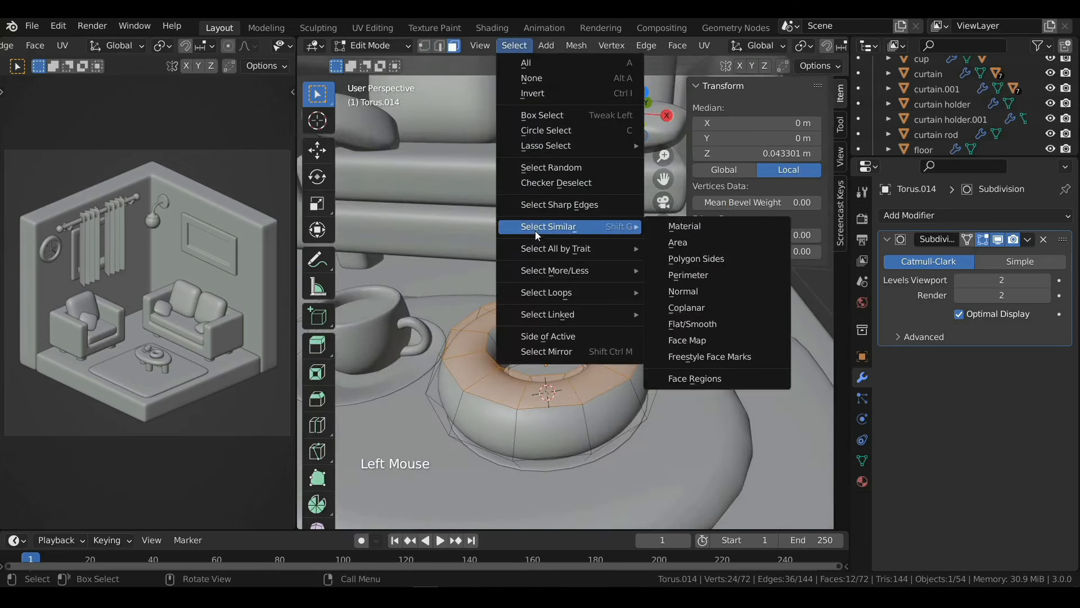
mouse_move(541, 272)
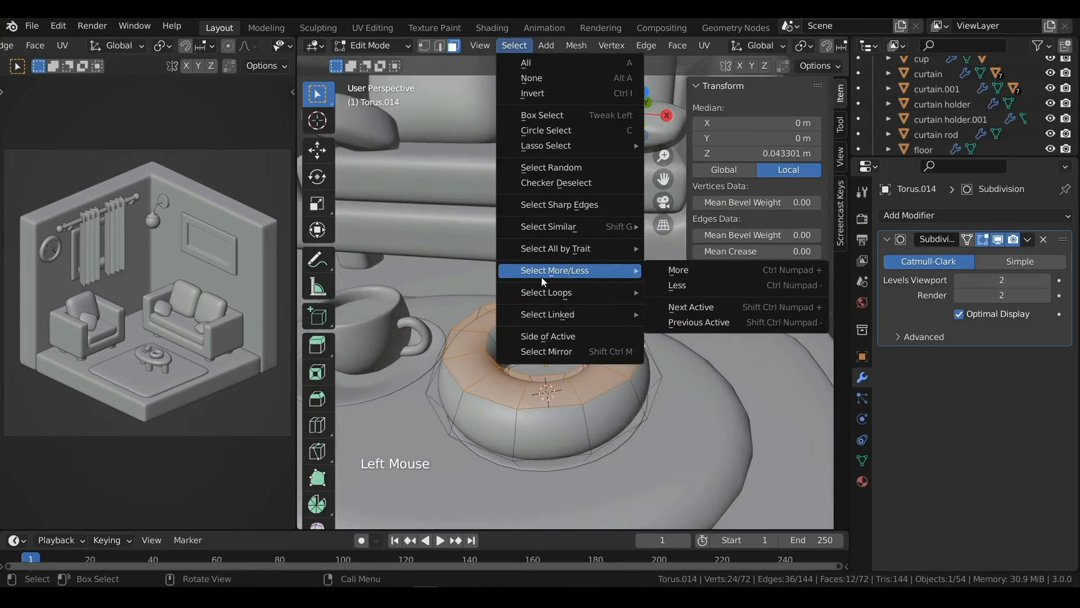
click(678, 271)
mouse_move(626, 342)
middle_down()
mouse_move(623, 293)
mouse_move(621, 334)
middle_up()
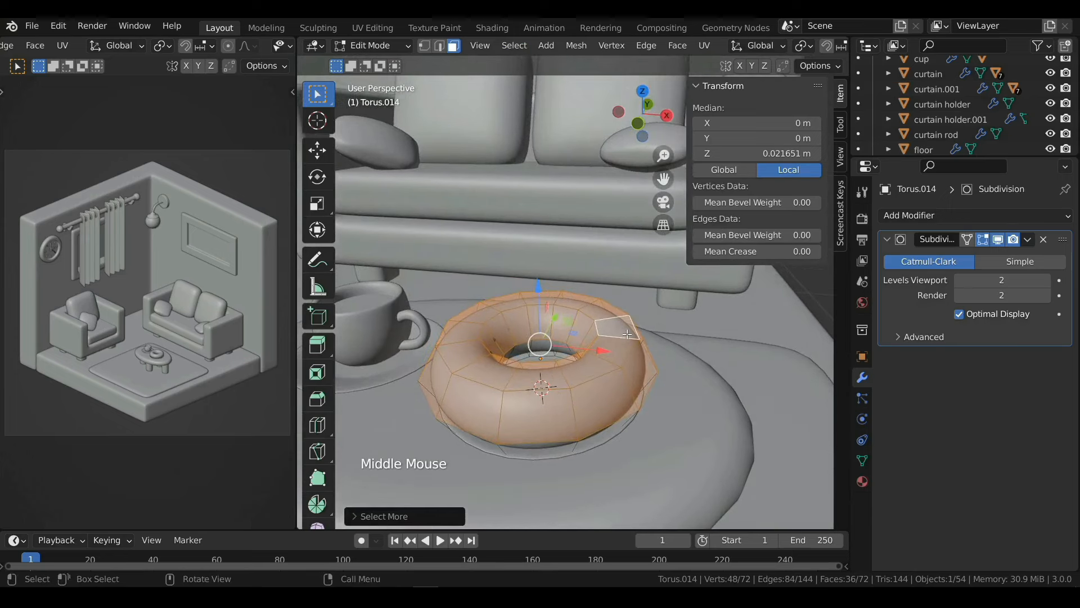
Step: Duplicate the selected upper faces in place and separate them into their own object to form the icing
key(shift+d)
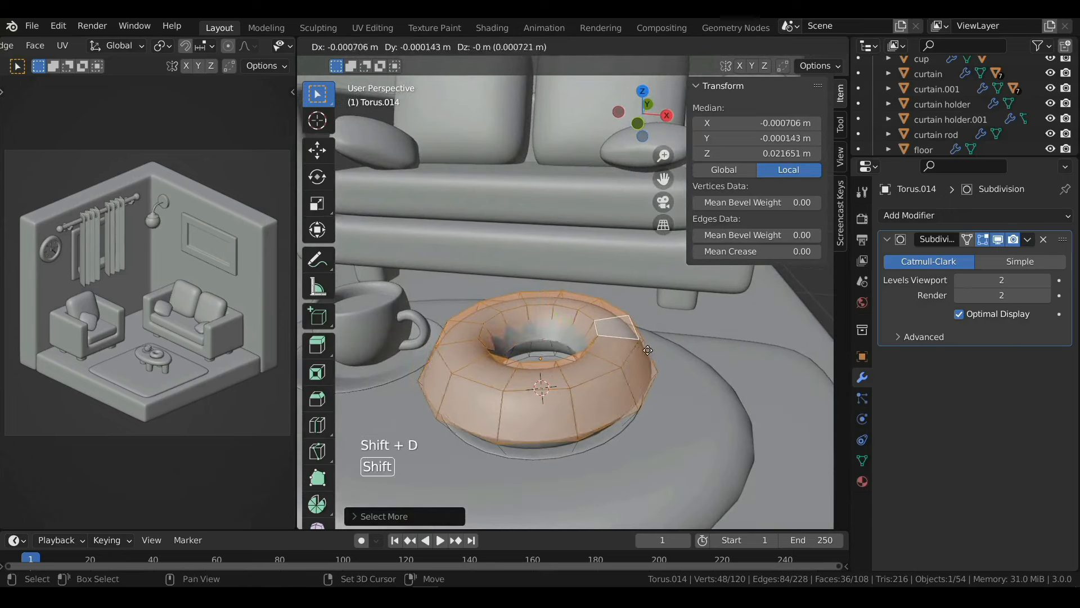
right_click(604, 276)
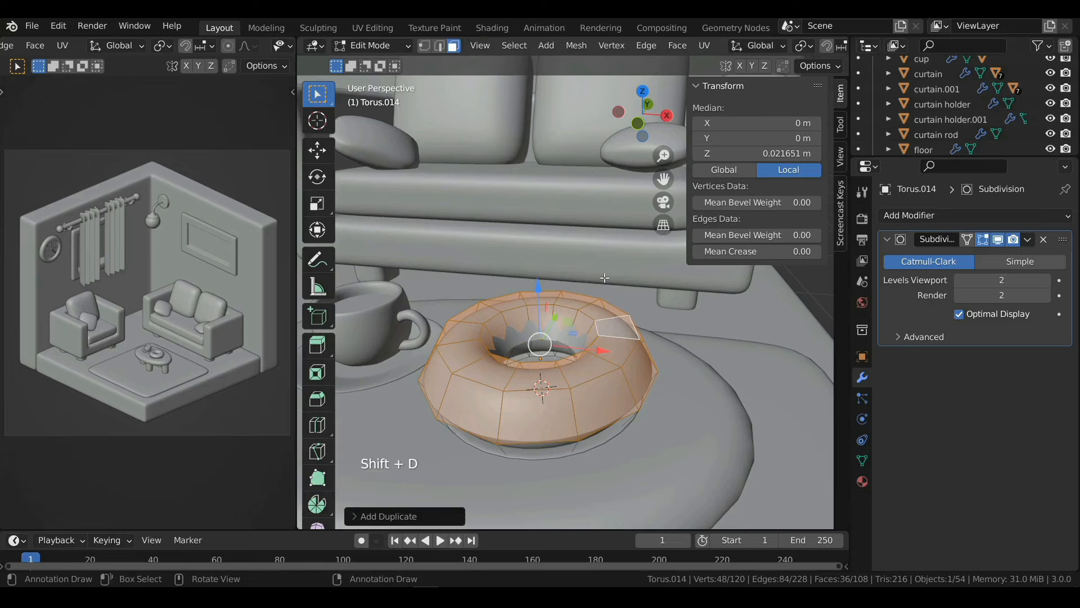
key(p)
click(604, 277)
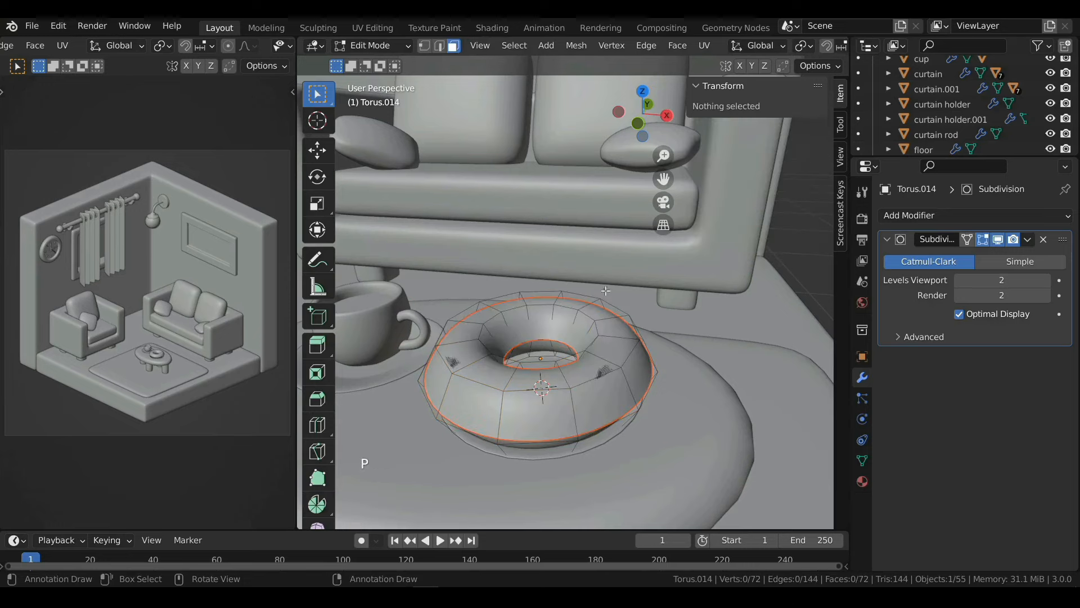
key(Tab)
Step: Scale the outer lower edge loop of the separated icing shell inward to about 0.896
click(626, 343)
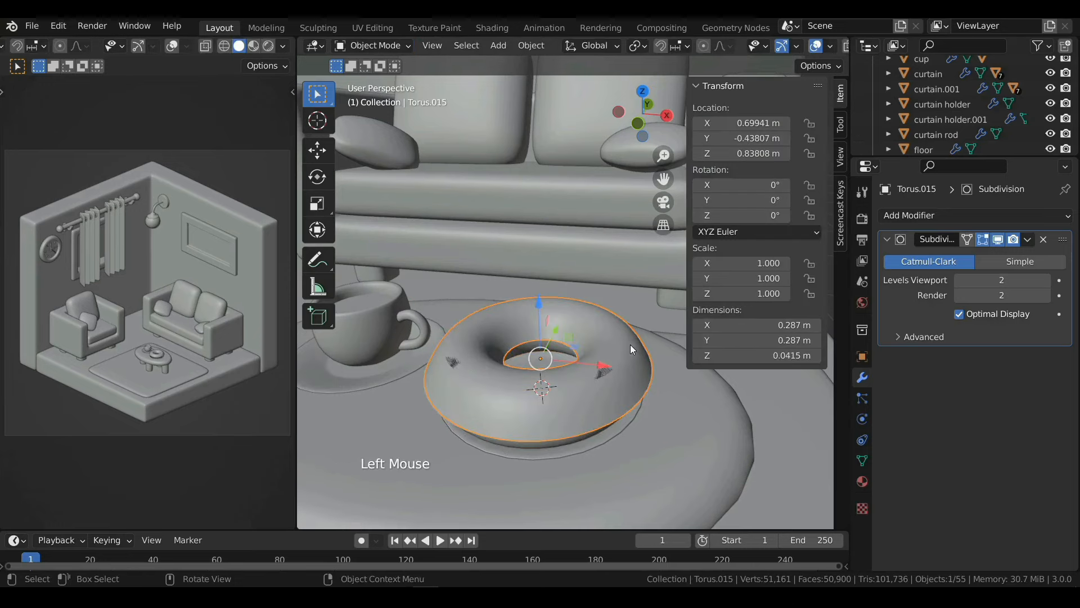
middle_drag(626, 350, 563, 322)
key(Tab)
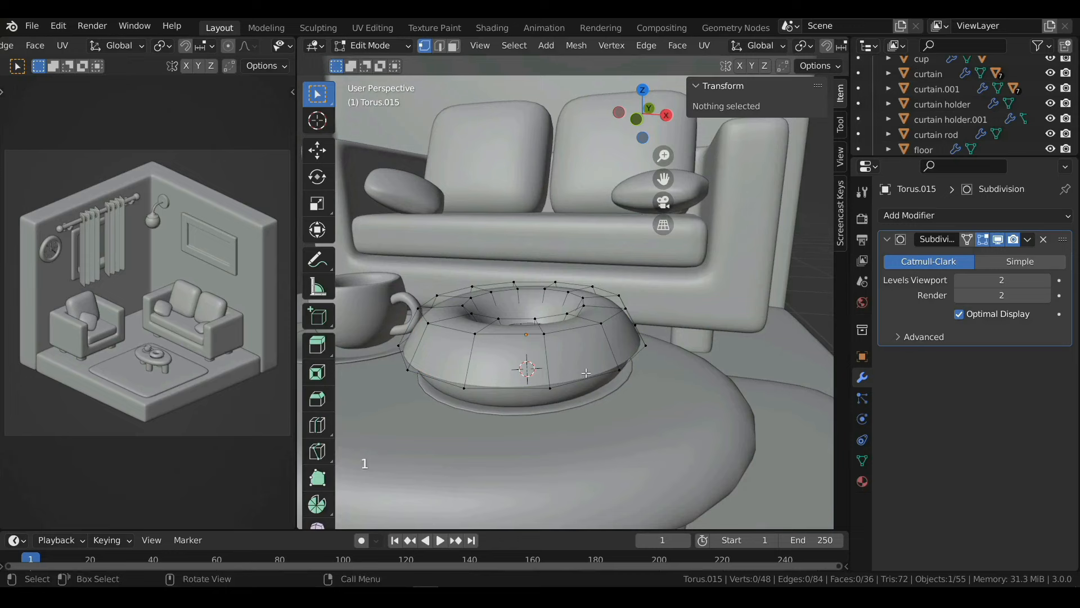
alt+click(614, 373)
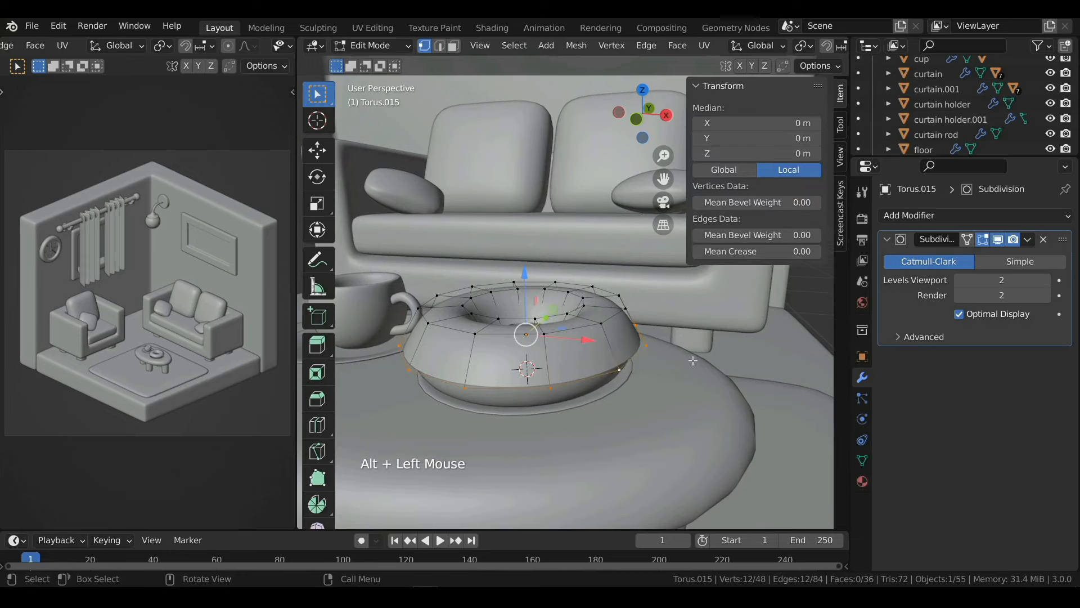
key(s)
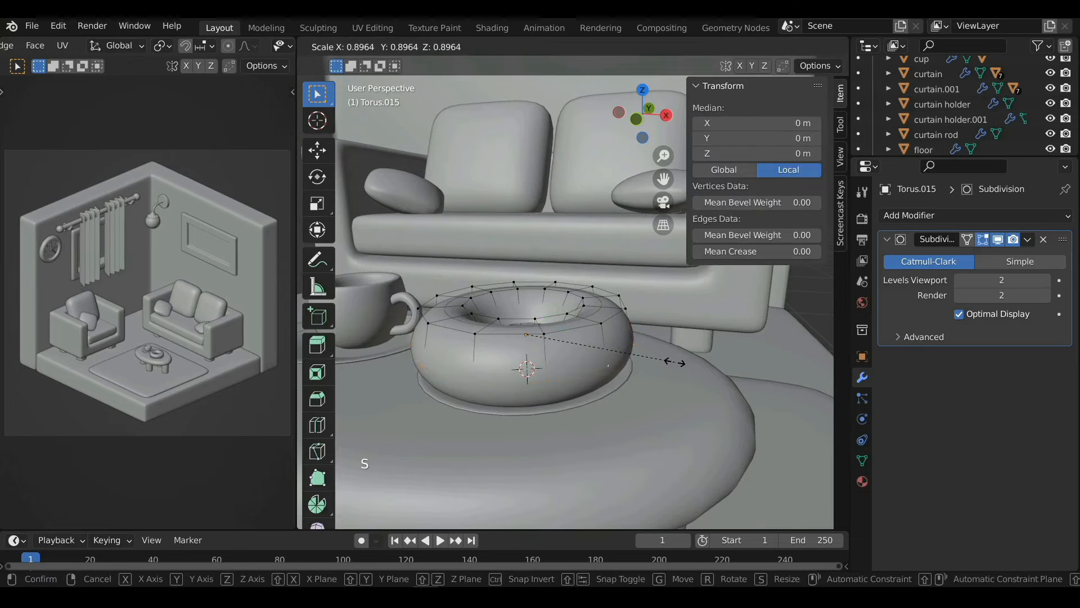
click(674, 362)
Step: Extrude all faces of the icing shell outward along their normals by about 0.013 m
key(a)
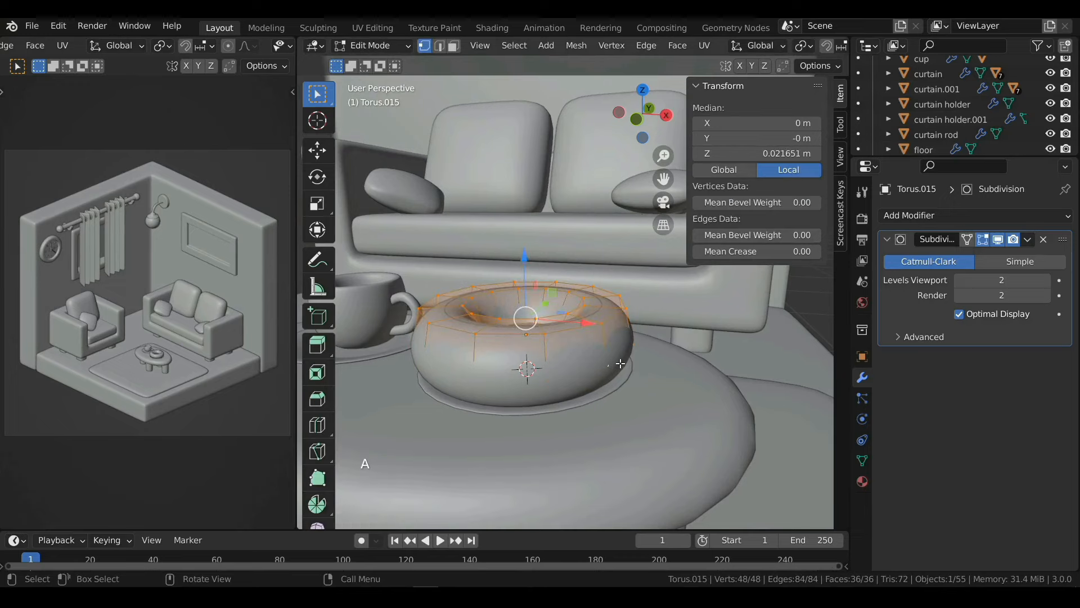
key(alt+e)
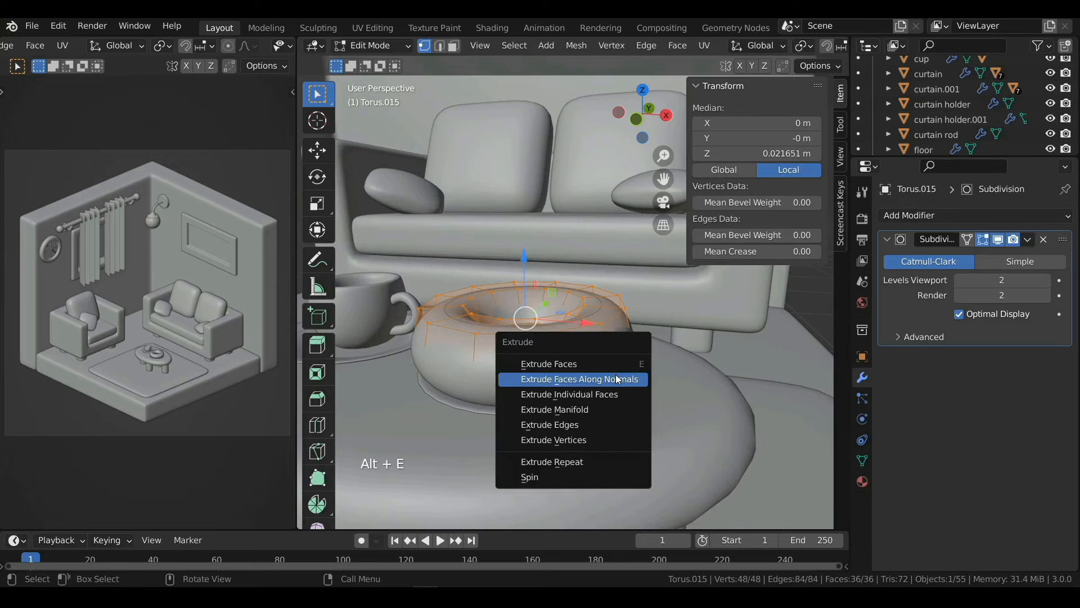
click(618, 380)
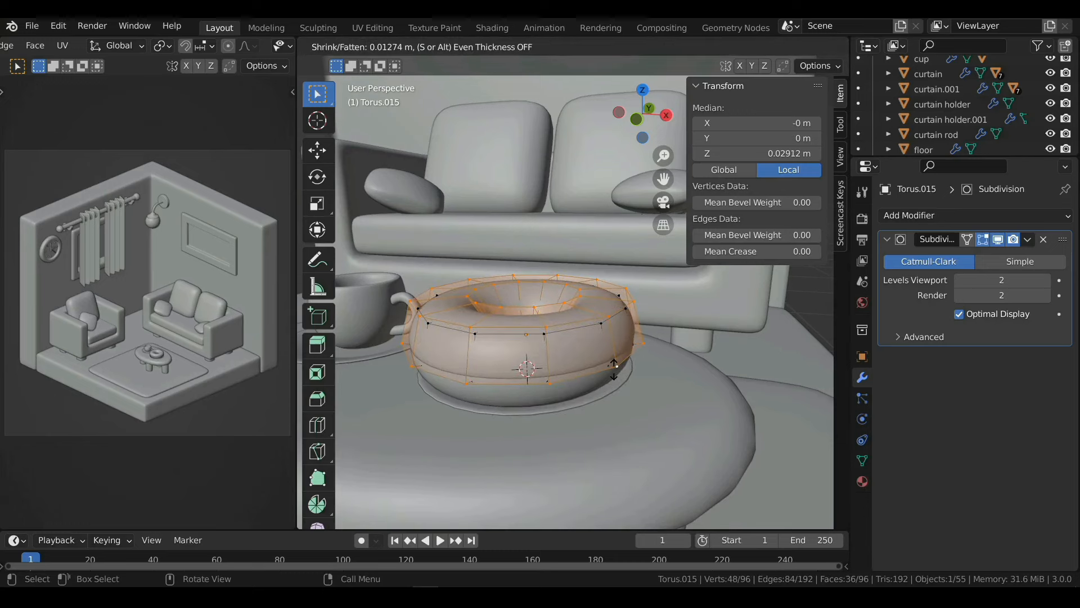
click(614, 369)
Step: Raise the extruded icing faces slightly along Z and scale the whole icing mesh up slightly
drag(524, 267, 524, 264)
key(s)
right_click(618, 347)
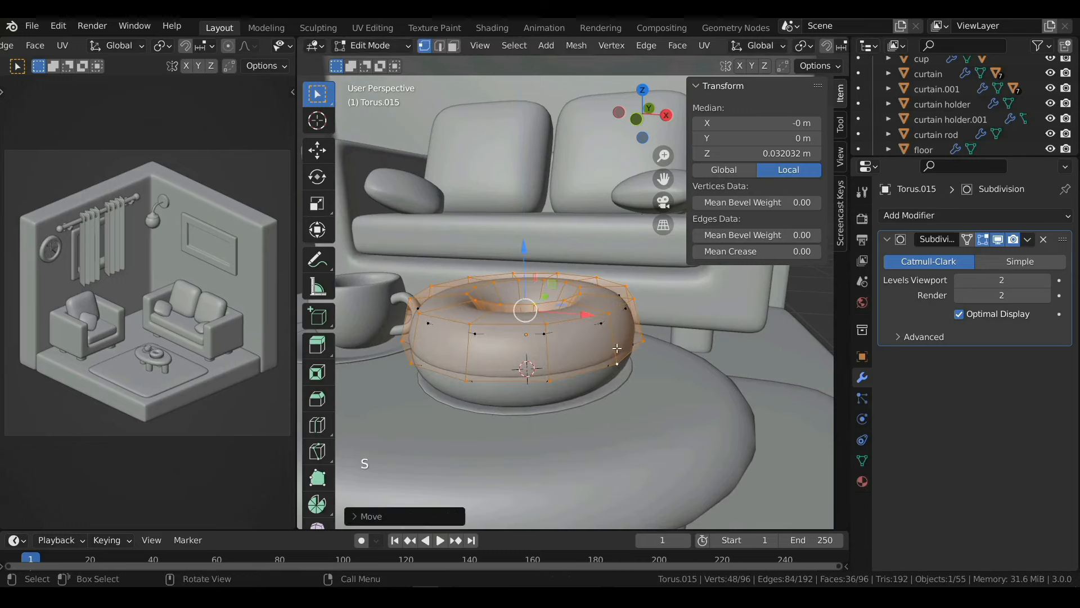
key(a)
key(s)
click(636, 351)
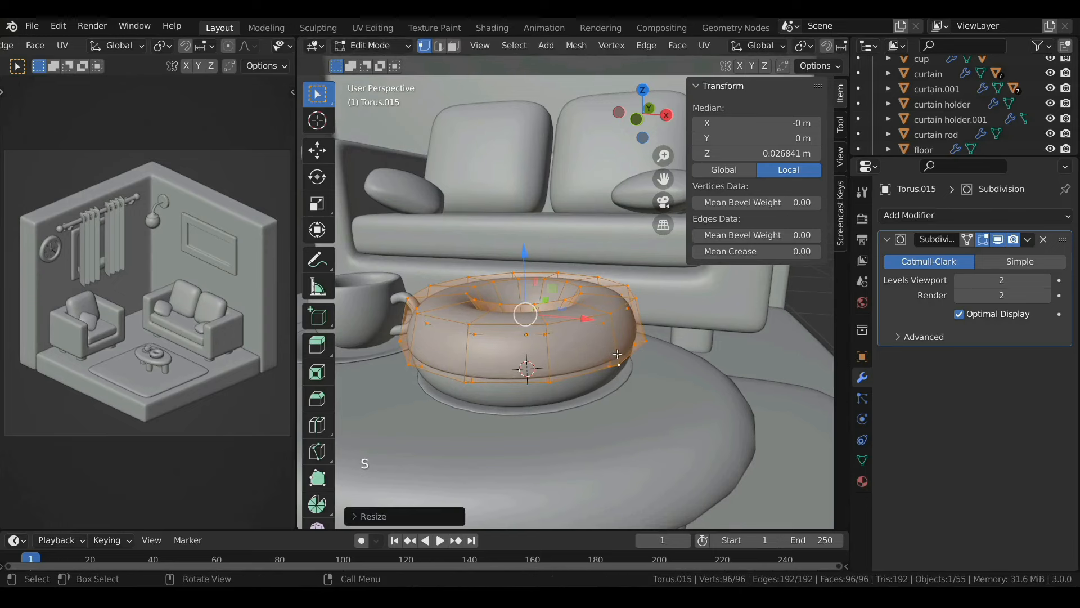
Step: Isolate the icing and select every other face of its outer bottom rim using a loop selection and Checker Deselect
key(slash)
key(3)
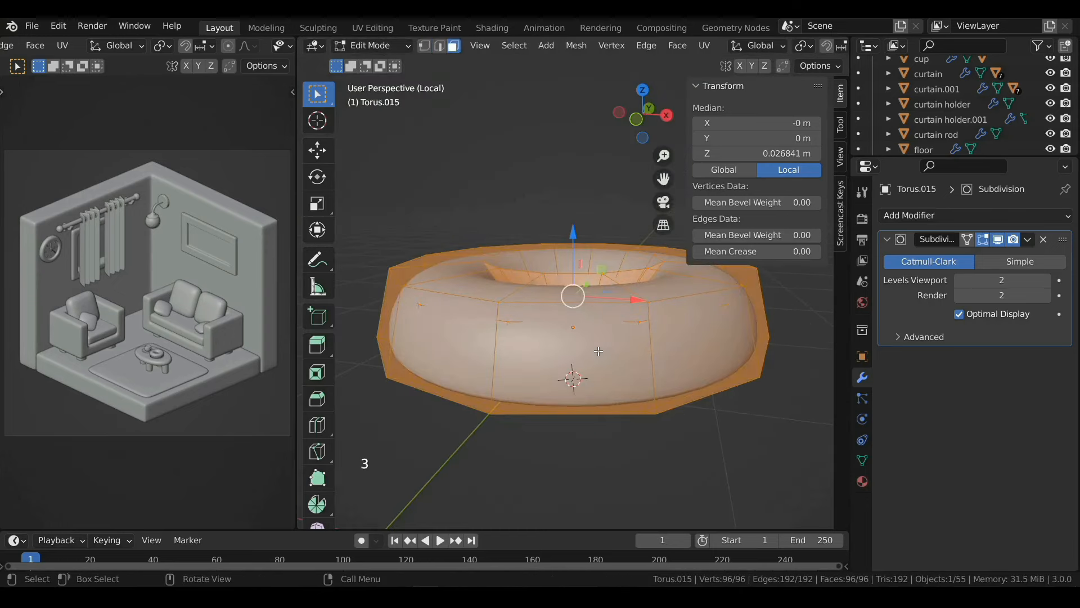
scroll(599, 351, down, 2)
middle_drag(599, 351, 570, 276)
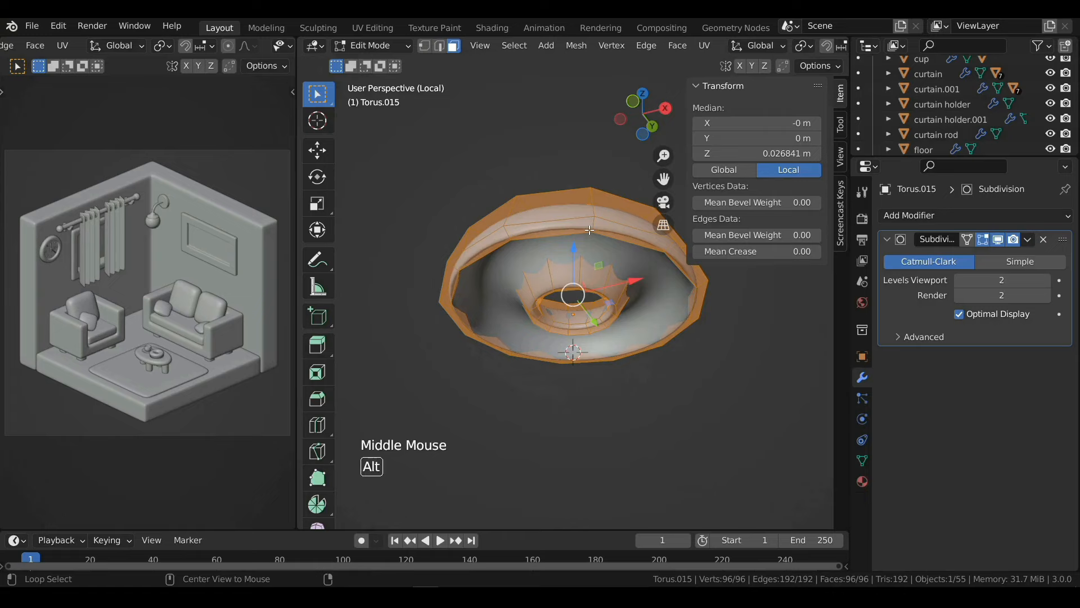
alt+click(566, 232)
shift+middle_drag(613, 328, 584, 344)
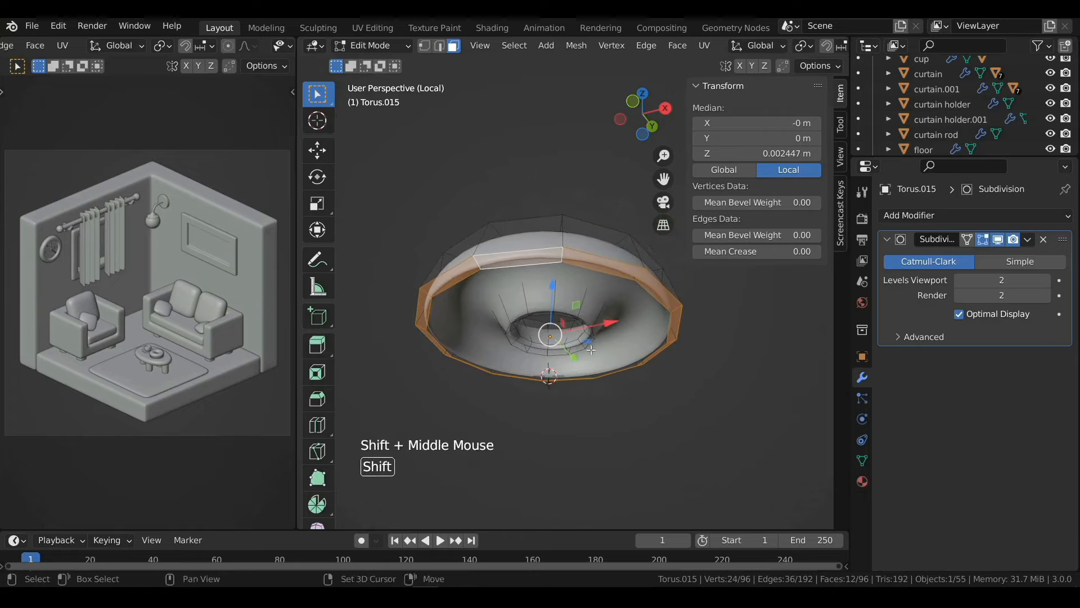
click(514, 45)
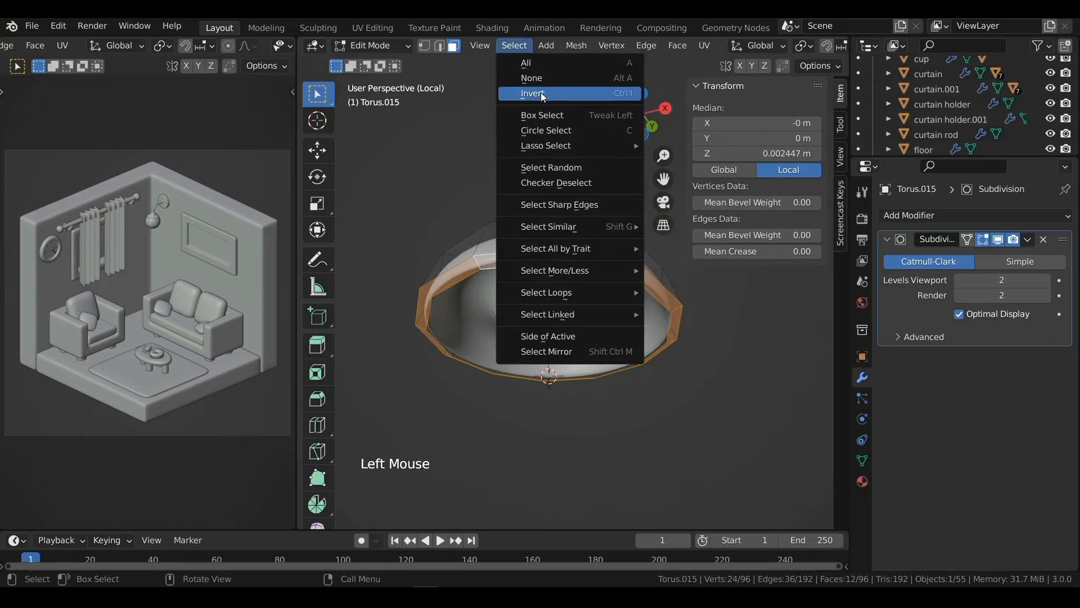
click(540, 181)
middle_drag(535, 245, 549, 315)
scroll(549, 315, up, 3)
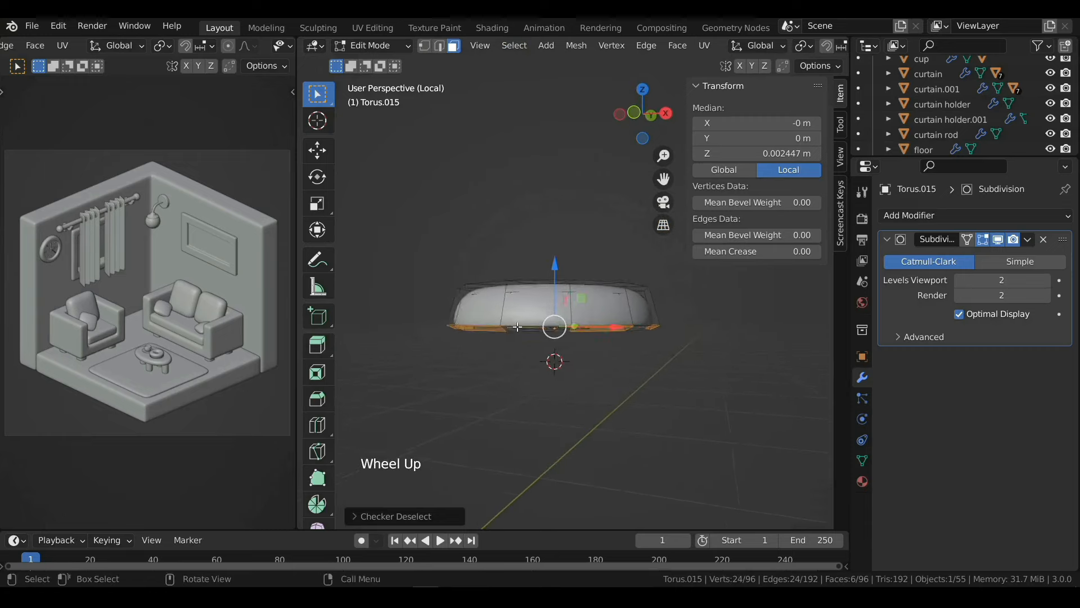
Step: Extrude the alternate rim faces down into drips ending at about local Z -0.023 m, and scale their ends inward to about 0.955
key(e)
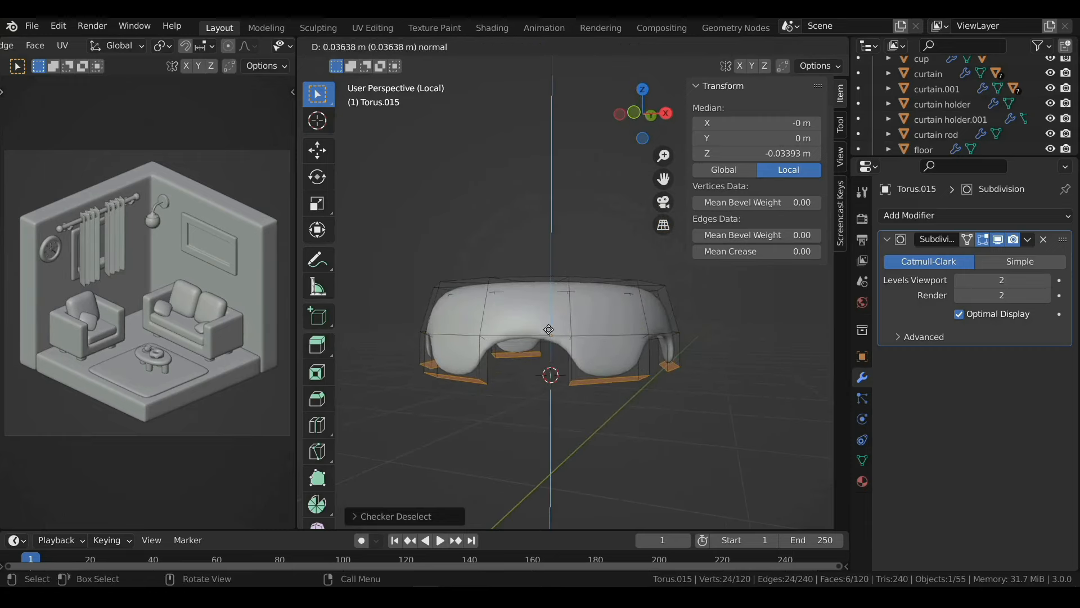
click(549, 330)
key(KP_Divide)
middle_drag(570, 348, 521, 316)
drag(521, 317, 522, 298)
key(s)
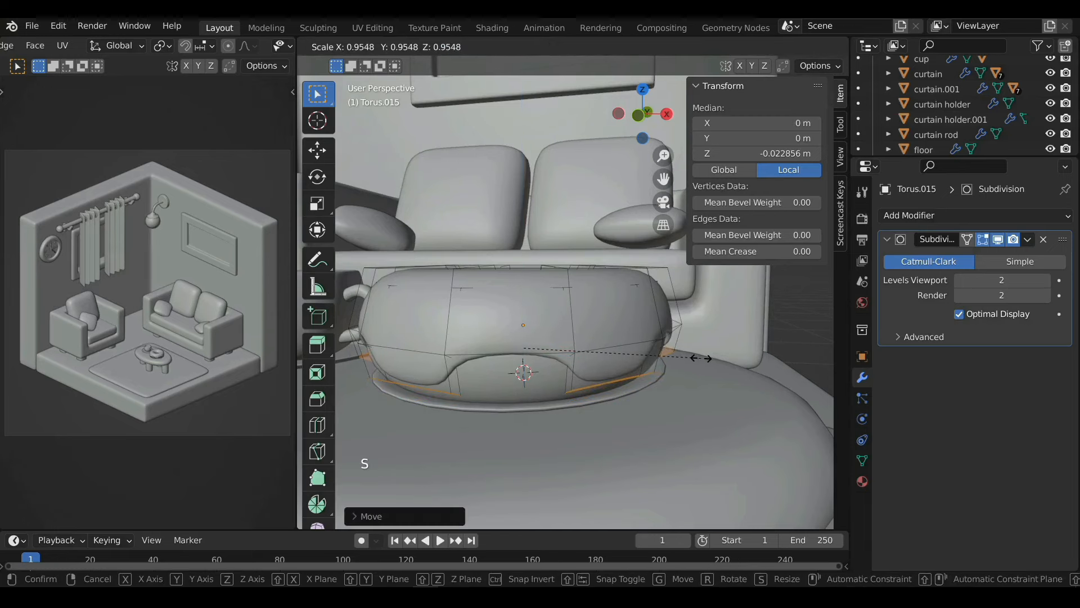
click(701, 358)
Step: Add a centred vertical loop cut through one of the front icing drips
scroll(683, 356, down, 2)
middle_drag(682, 357, 659, 373)
scroll(675, 360, up, 3)
key(ctrl+r)
click(568, 337)
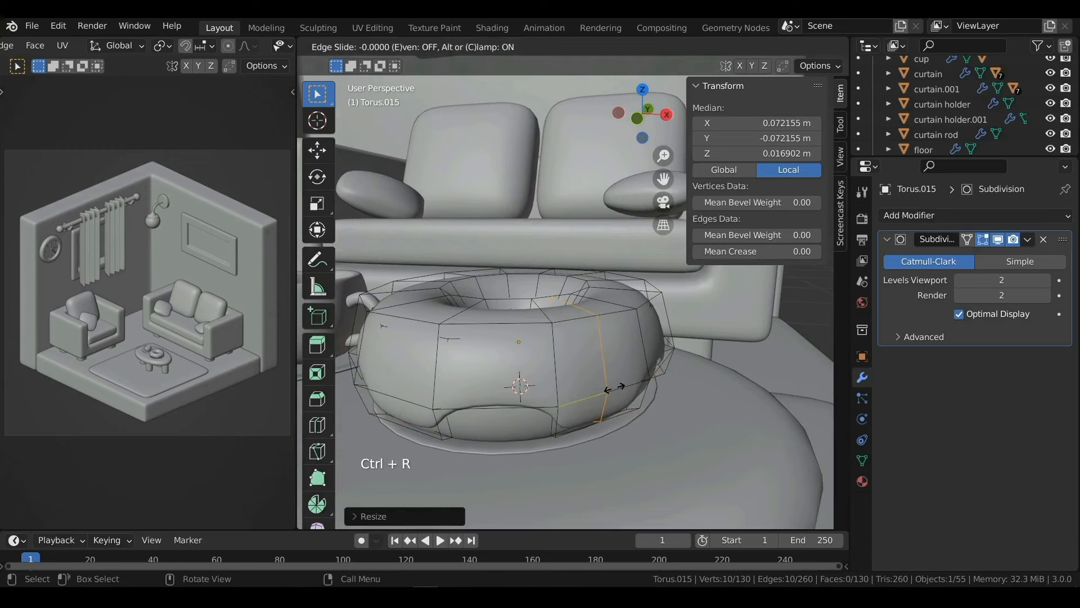
click(569, 340)
Step: Narrow the tip of that drip by scaling its bottom vertices to about 0.58
middle_drag(569, 340, 598, 387)
key(alt+z)
key(1)
drag(594, 381, 463, 438)
key(s)
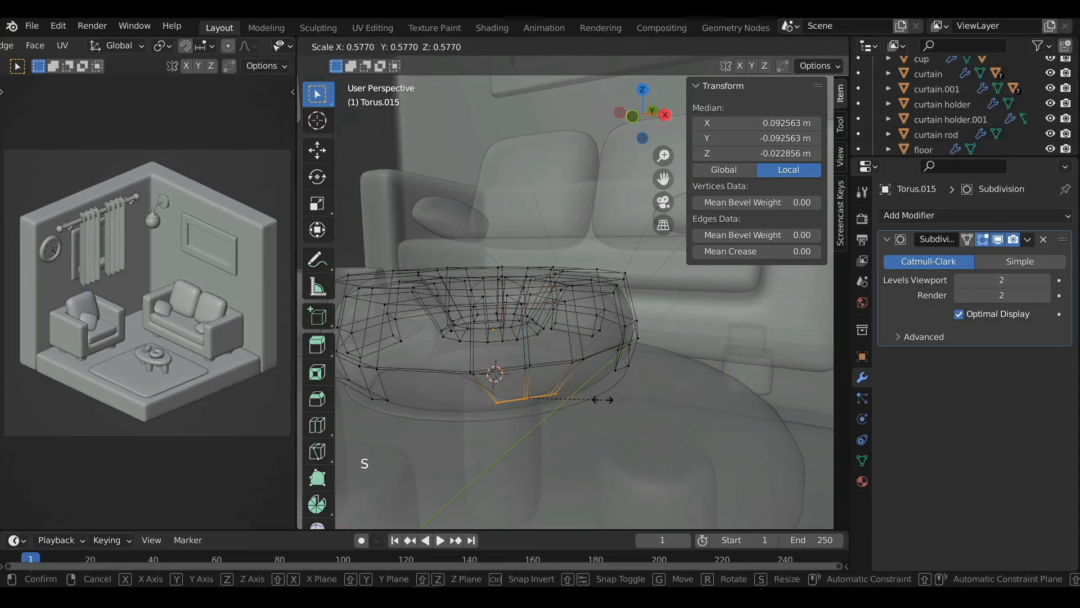
click(603, 399)
key(alt+z)
key(Tab)
key(Tab)
Step: Add a centred loop cut through the adjacent icing drip and scale its bottom vertices down to narrow the tip
middle_drag(593, 398, 643, 394)
key(ctrl+r)
click(574, 378)
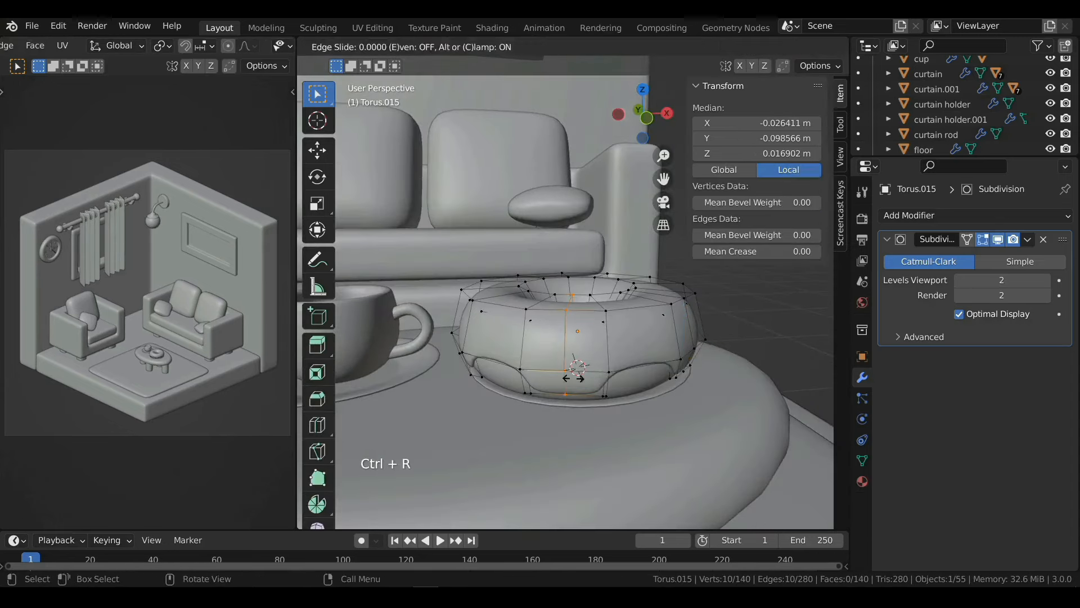
click(573, 378)
key(alt+z)
drag(623, 386, 514, 405)
key(s)
click(605, 398)
key(alt+z)
key(Tab)
Step: Add a centred vertical loop cut through the next icing drip around the donut's rim
middle_drag(535, 346, 630, 354)
key(Tab)
key(ctrl+r)
click(598, 349)
click(597, 348)
Step: Scale down the bottom vertices of the newly cut drip to narrow its tip
key(alt+z)
drag(675, 433, 575, 394)
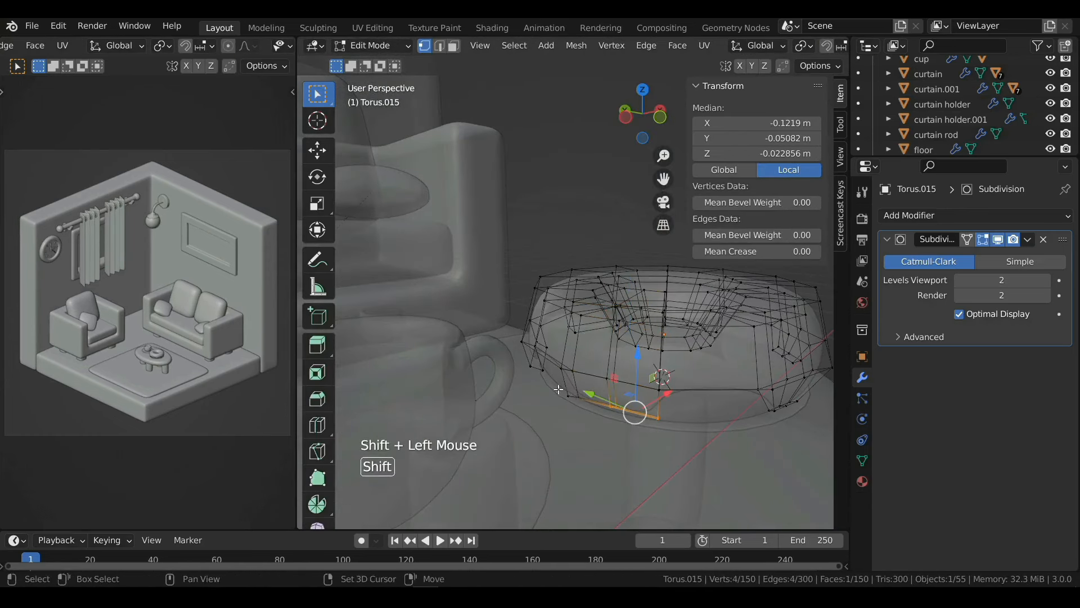
shift+click(559, 389)
key(s)
click(643, 402)
key(alt+z)
key(Tab)
middle_drag(610, 399, 550, 392)
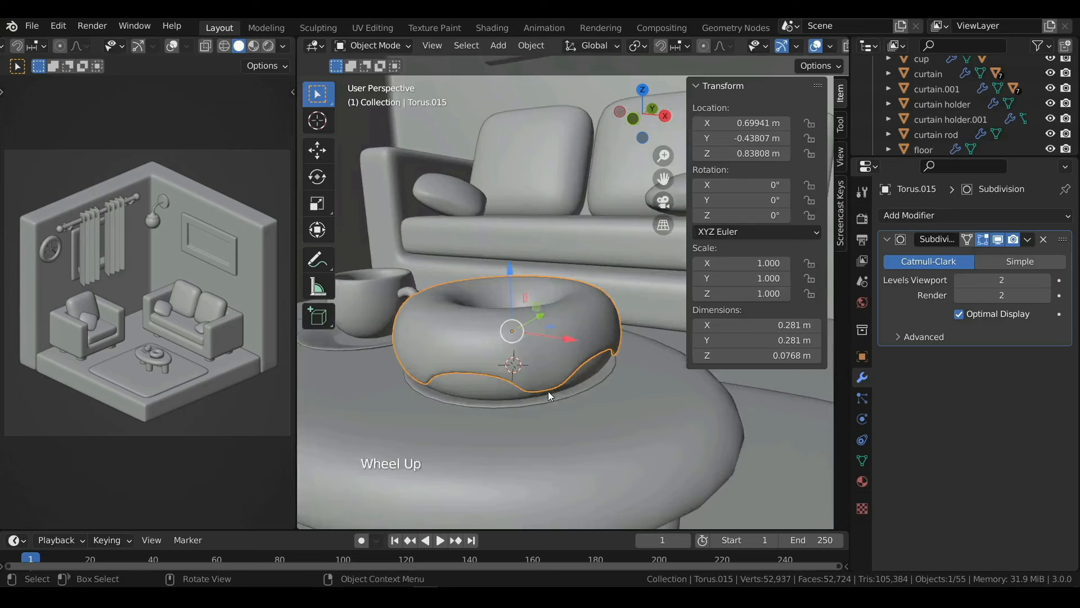
Step: Narrow the tip of another icing drip at the front by scaling its bottom vertices inward
key(Tab)
key(alt+z)
drag(566, 372, 494, 406)
key(s)
click(620, 393)
key(alt+z)
key(Tab)
scroll(584, 383, up, 2)
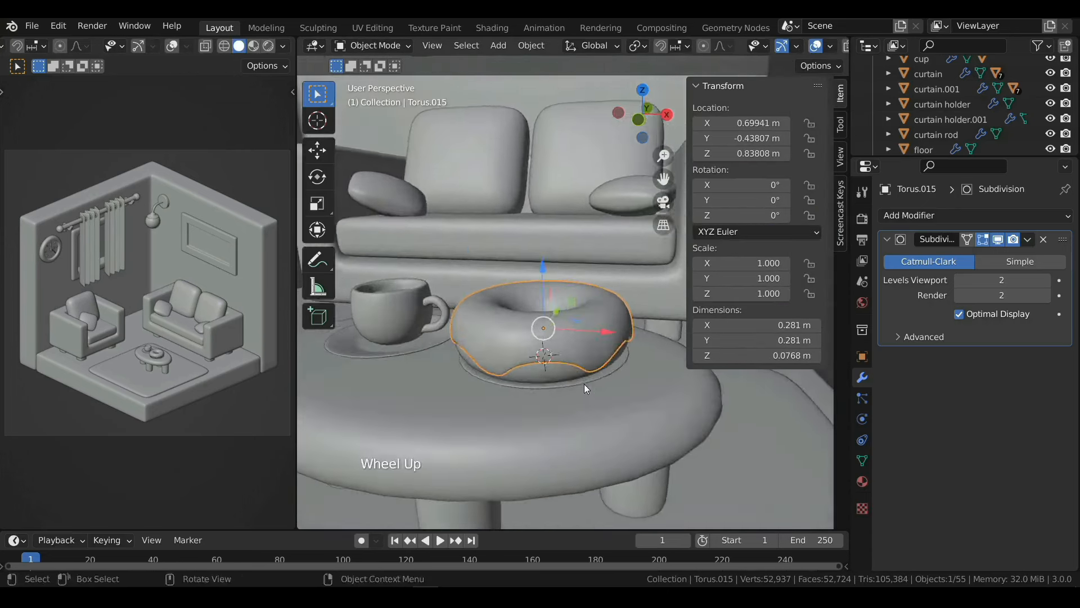
Step: Parent the donut base to the icing using the Object option
middle_drag(584, 384, 590, 380)
scroll(580, 356, up, 2)
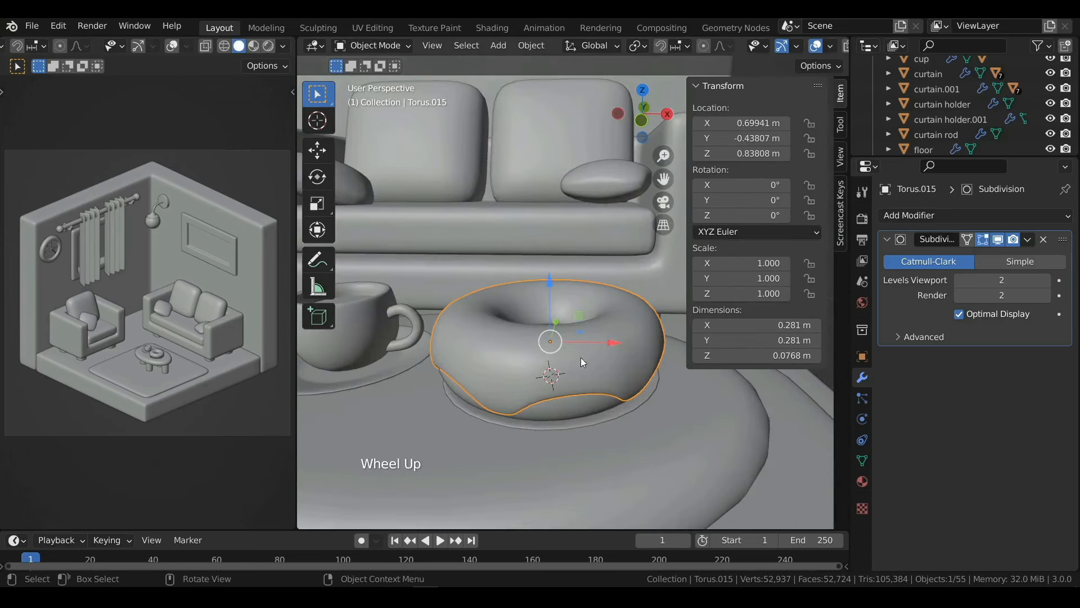
click(573, 409)
shift+click(617, 361)
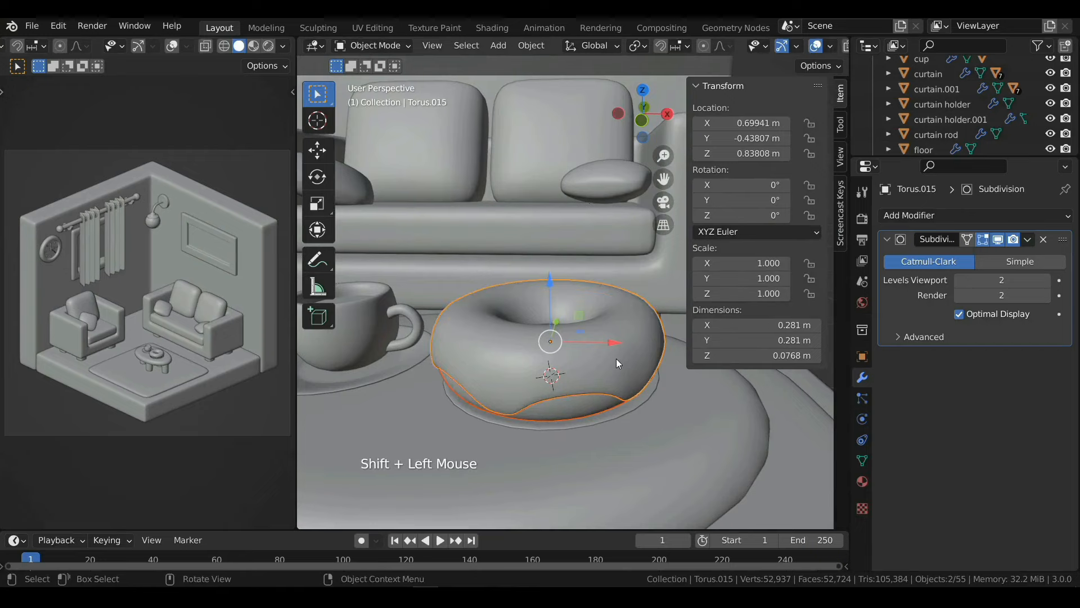
key(ctrl+p)
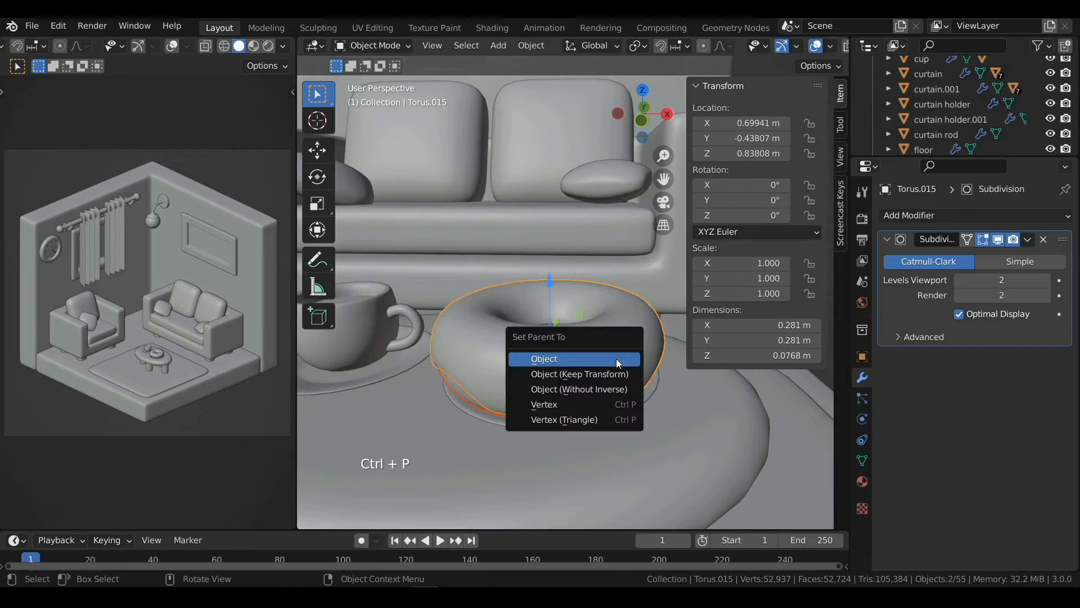
click(618, 363)
Step: Rename the icing object as donut
click(600, 346)
click(599, 346)
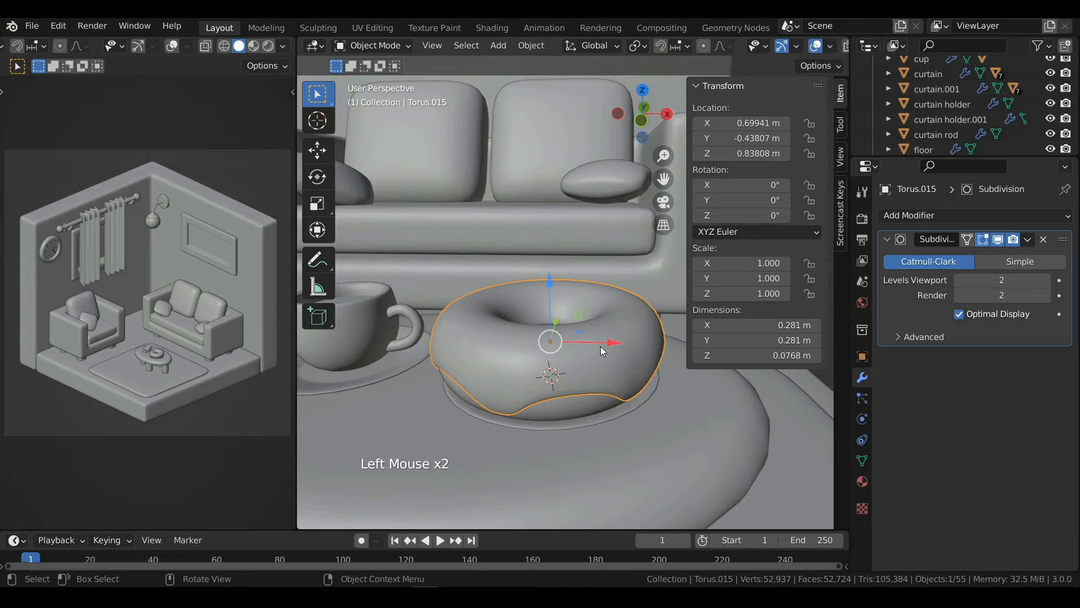
key(F2)
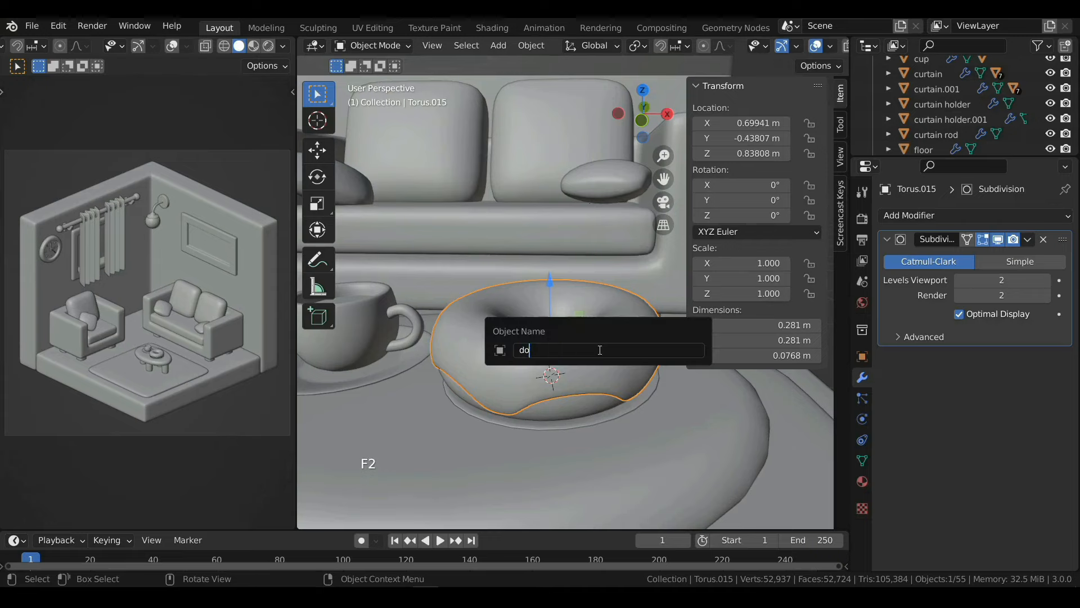
text(donut)
key(Return)
Step: Scale the donut and its base down to about 0.839
scroll(598, 349, down, 1)
key(s)
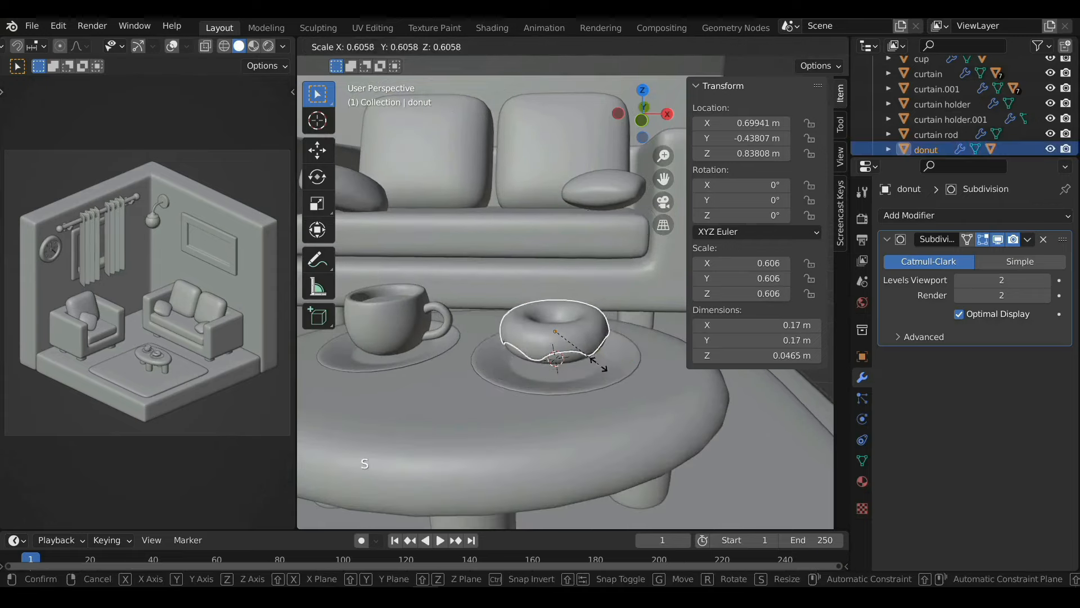
key(Escape)
key(s)
click(613, 378)
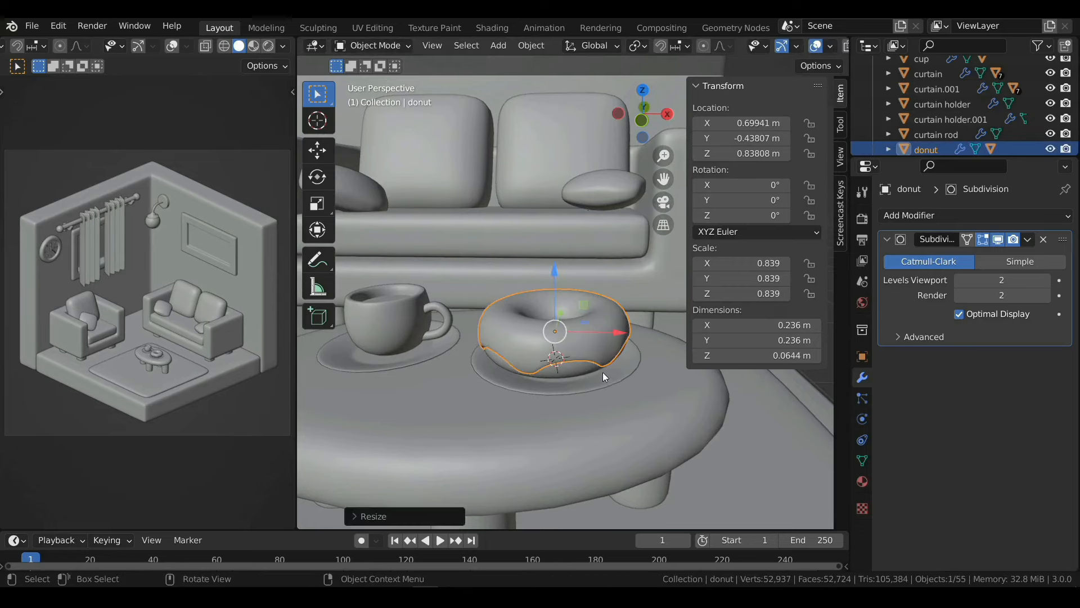
Step: Resize the plate beneath the donut to suit the smaller donut
click(603, 373)
middle_drag(603, 374, 572, 419)
key(s)
click(617, 404)
middle_drag(587, 373, 554, 346)
Step: Scale the coffee table up to about 1.158
click(485, 401)
middle_drag(484, 401, 549, 397)
key(s)
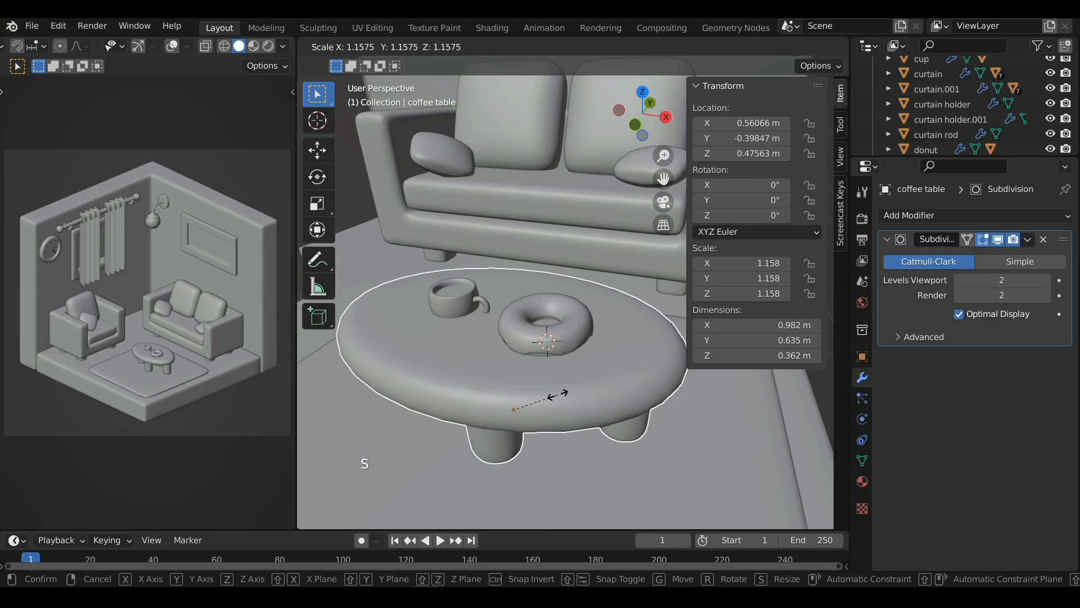
click(563, 394)
Step: Shorten the coffee table's legs by raising their bottom vertices to about local Z 0.013 m
key(Tab)
key(a)
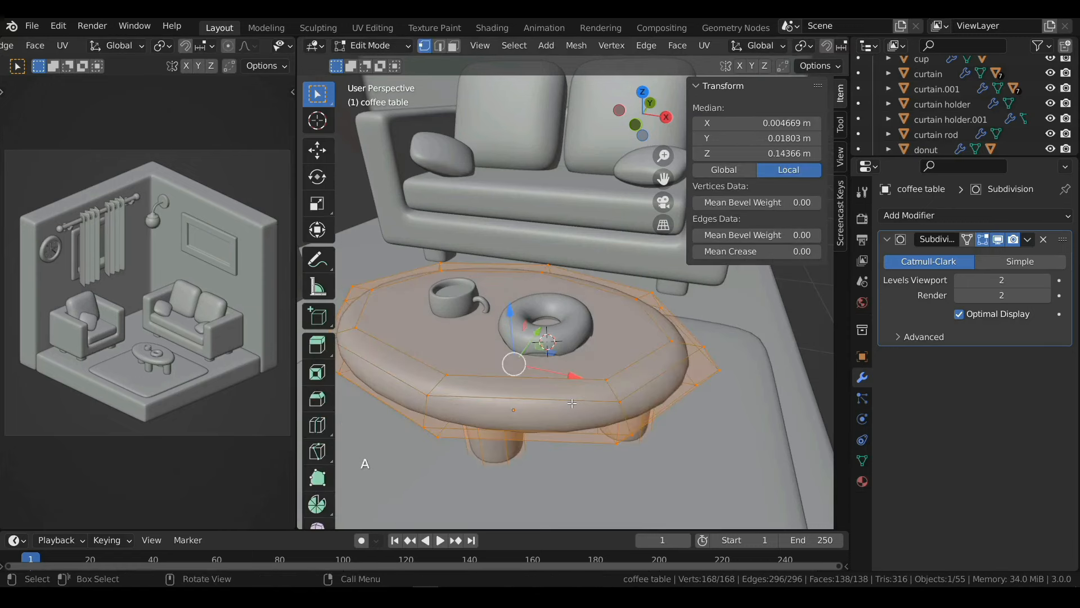
key(ctrl+z)
key(alt+z)
scroll(571, 403, down, 3)
middle_drag(572, 402, 540, 320)
drag(429, 341, 716, 414)
click(642, 111)
drag(534, 363, 534, 349)
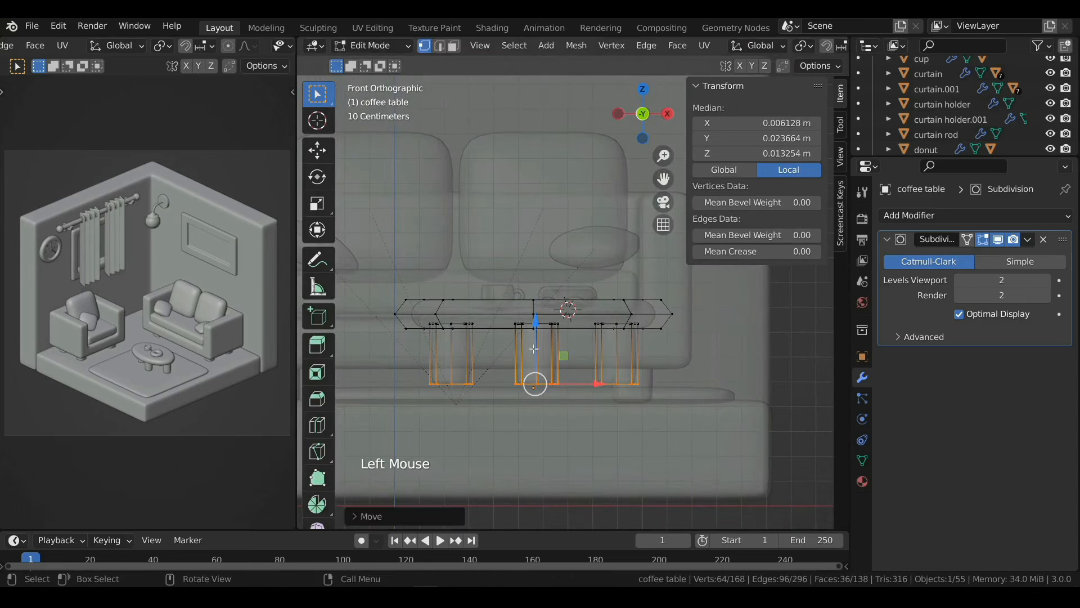
Step: Move the two legs at the ends of the oval table inward along its long axis
click(631, 382)
key(ctrl+l)
click(643, 88)
drag(635, 313, 617, 327)
scroll(616, 327, down, 1)
click(447, 323)
key(l)
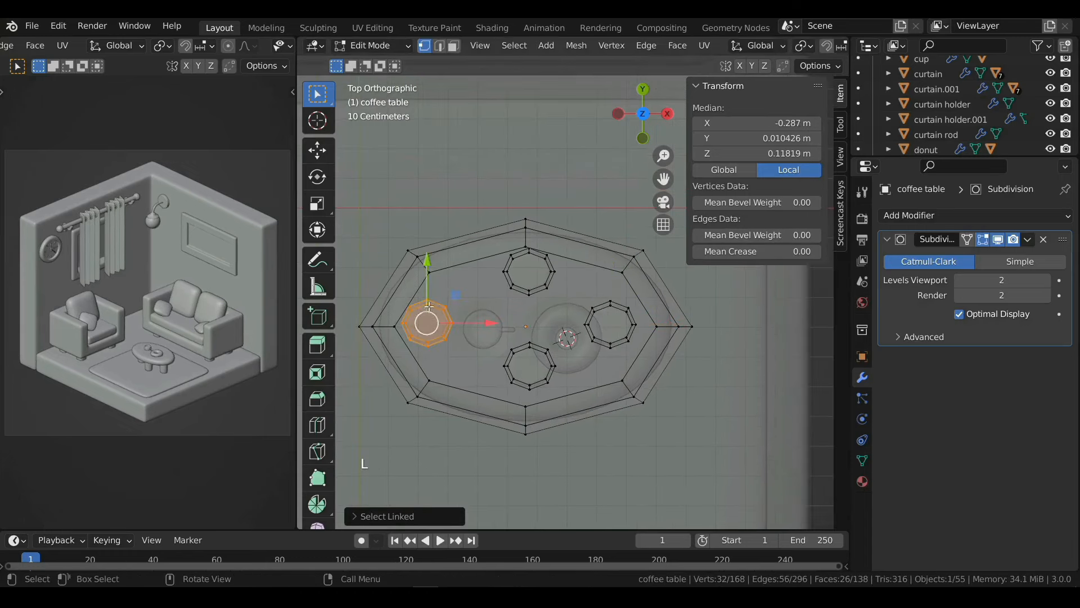
drag(431, 321, 449, 325)
Step: Move the coffee table's front leg slightly inward to about local Y -0.106 m, and return to Object Mode
click(529, 381)
key(l)
drag(529, 367, 525, 362)
key(alt+z)
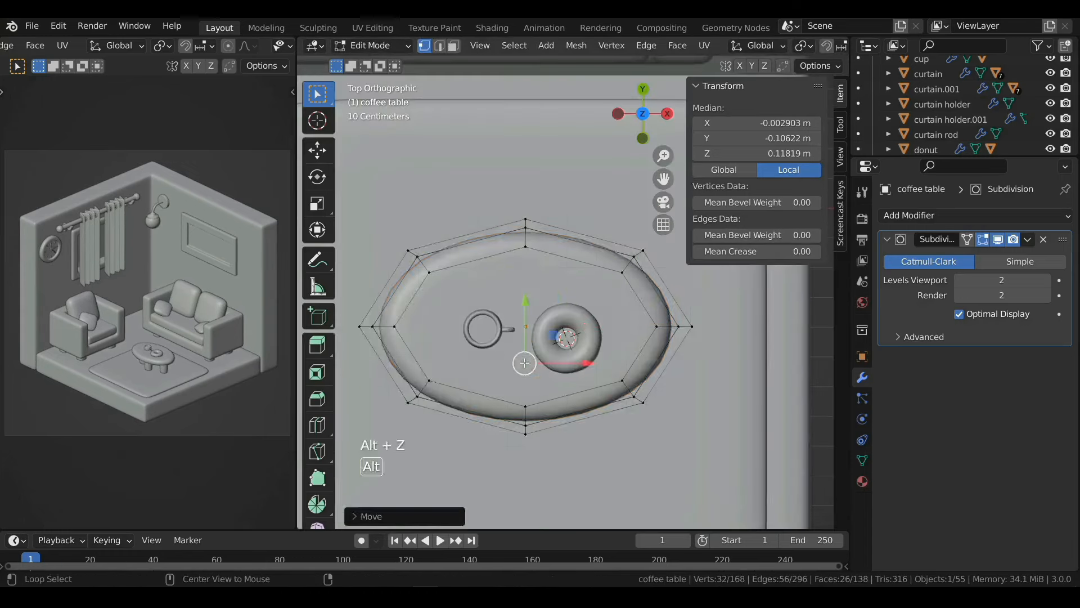
key(Tab)
Step: Raise the cup and its saucer together onto the tabletop, with the cup at about Z 0.832 m
scroll(564, 303, up, 2)
middle_drag(528, 383, 563, 290)
click(497, 338)
shift+click(508, 317)
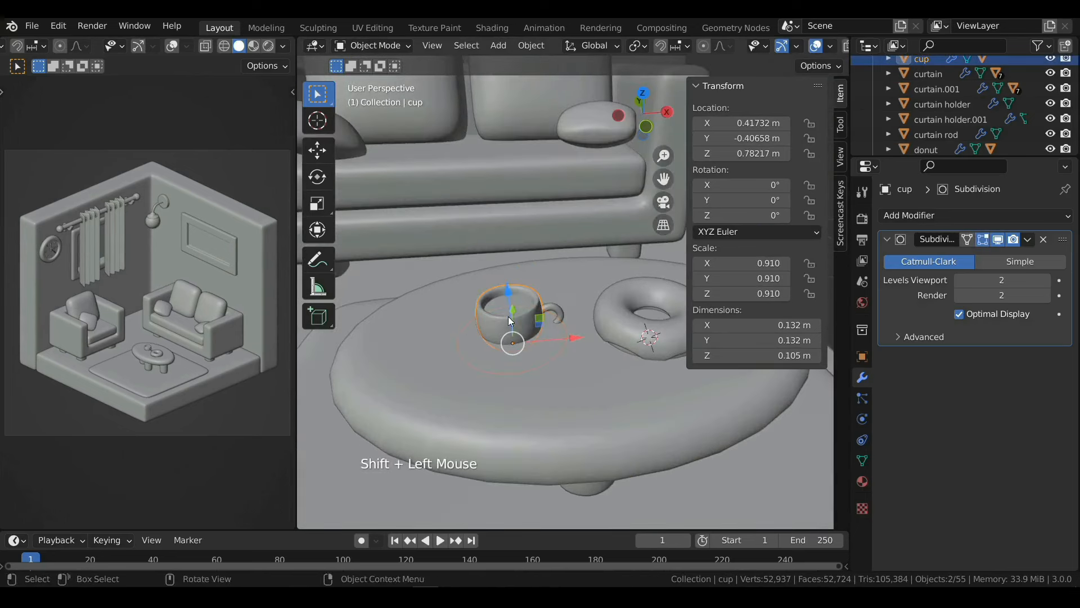
middle_drag(508, 316, 509, 290)
drag(503, 263, 502, 243)
Step: Raise the donut and its plate together onto the tabletop, with the donut at about Z 0.871 m
middle_drag(521, 293, 608, 356)
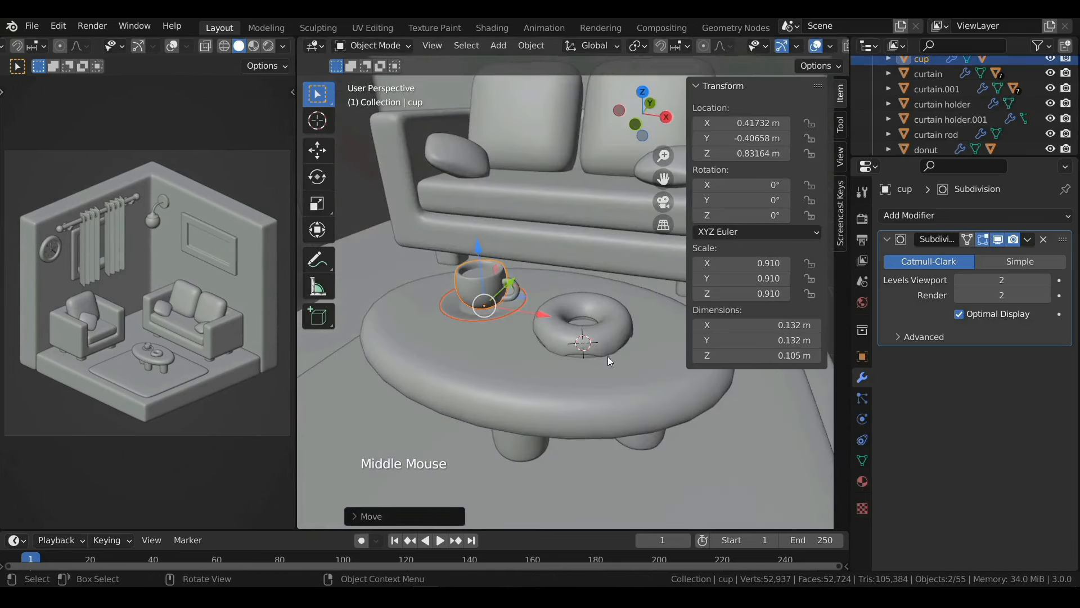
double_click(583, 318)
shift+click(581, 301)
drag(580, 283, 580, 271)
middle_drag(580, 271, 562, 249)
drag(562, 249, 562, 246)
Step: Scale up the donut's plate so its rim extends further beyond the donut
middle_drag(562, 245, 563, 353)
click(612, 360)
key(s)
click(647, 376)
Step: Move the donut along X to about 0.732 m and tilt it roughly 10° so it leans on the plate's rim
click(556, 337)
drag(585, 325, 609, 326)
middle_drag(676, 395, 691, 361)
key(r)
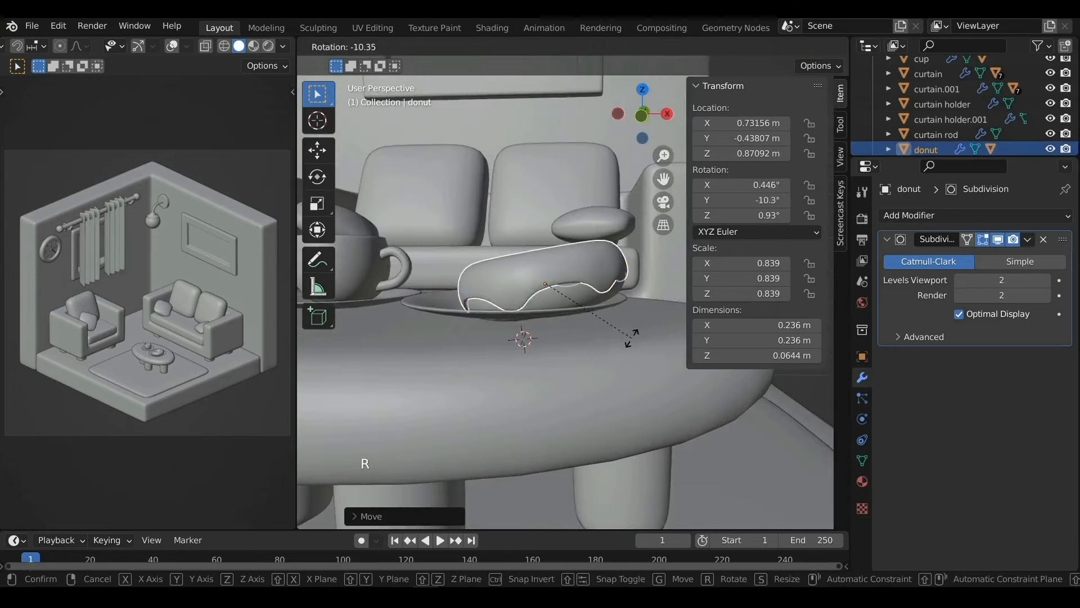
click(629, 328)
Step: Shift the donut along X to about 0.727 m and adjust its Y tilt to about -9°
shift+middle_drag(600, 287, 591, 363)
drag(591, 363, 589, 363)
key(r)
click(607, 372)
scroll(552, 365, down, 2)
middle_drag(551, 364, 549, 382)
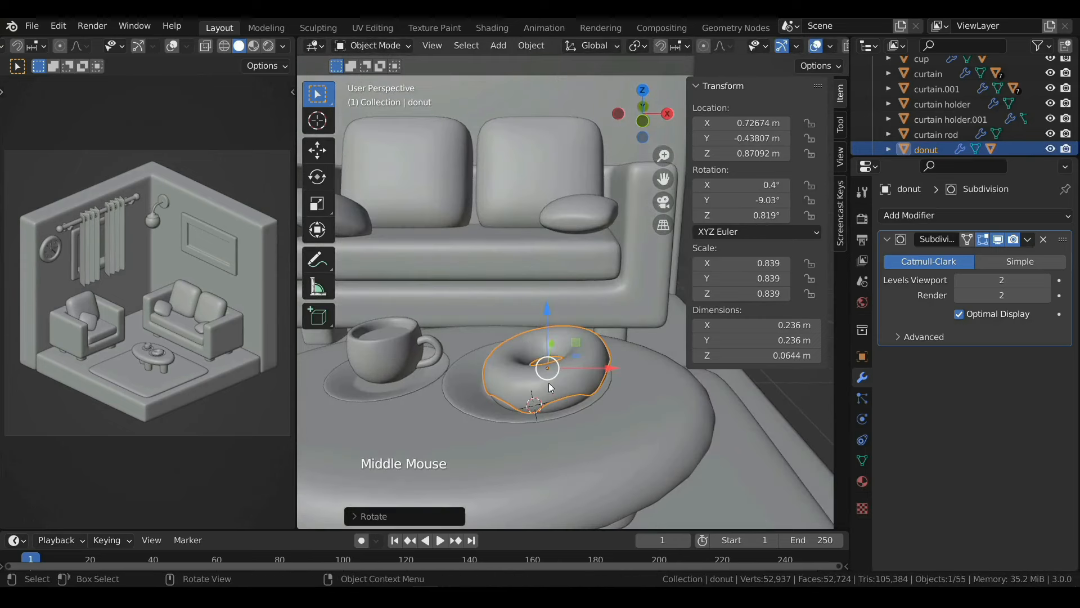
click(585, 390)
Step: Scale the coffee table up further to about 1.31
click(641, 90)
scroll(531, 294, down, 3)
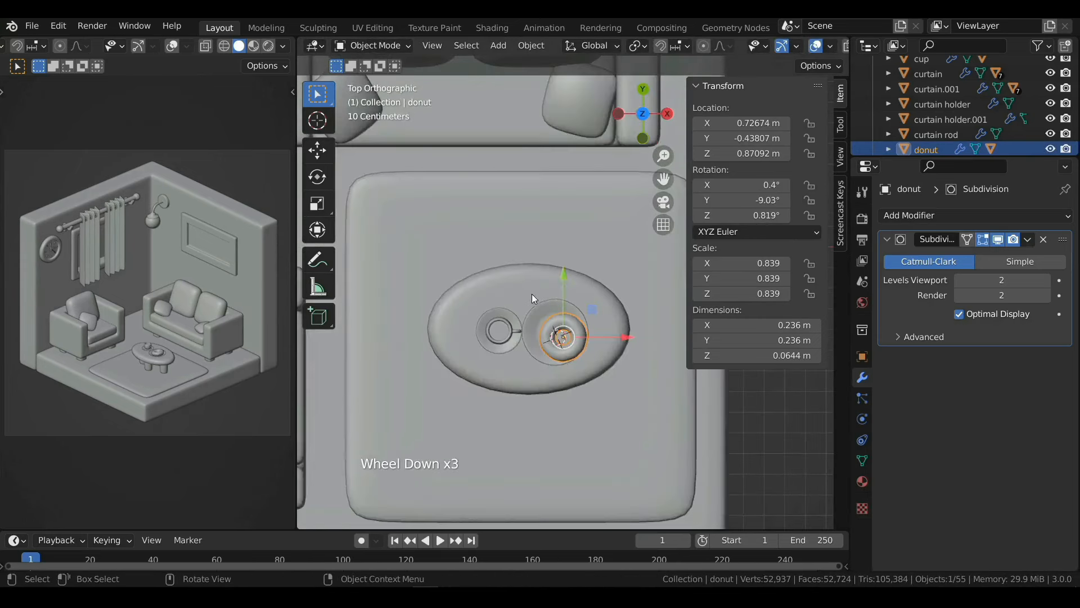
click(531, 298)
key(s)
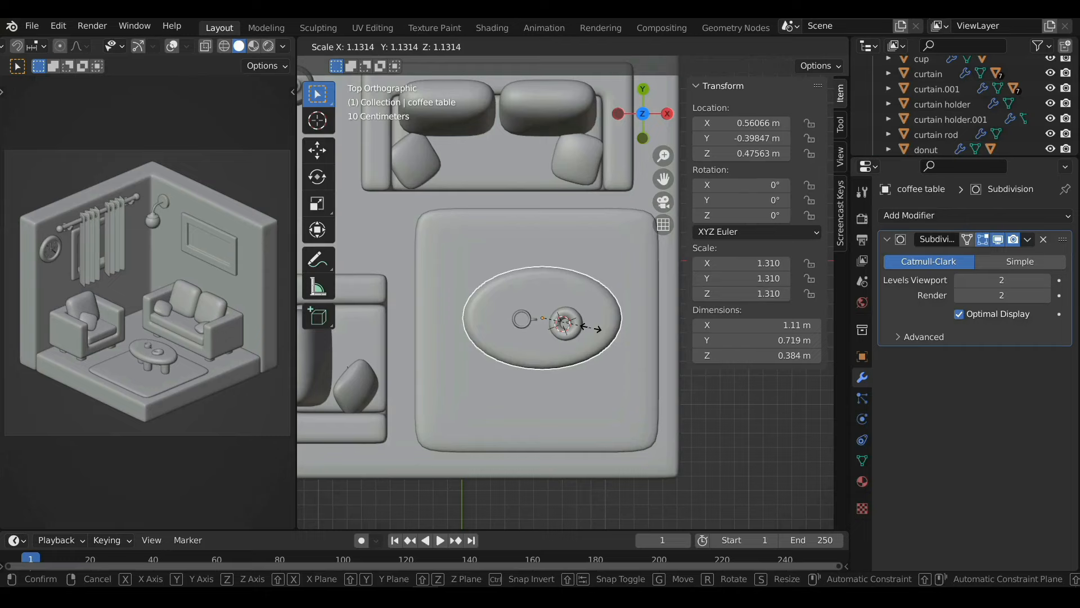
click(591, 329)
Step: Lower the enlarged coffee table until its top sits just under the plates
middle_drag(568, 366, 573, 191)
drag(524, 344, 524, 356)
scroll(524, 356, up, 3)
mouse_move(529, 341)
middle_down()
mouse_move(521, 360)
mouse_move(541, 352)
middle_up()
drag(546, 377, 546, 380)
Step: Raise the bottom vertices of the coffee table's legs slightly to shorten them above the rug
scroll(547, 380, down, 3)
middle_drag(549, 378, 554, 329)
key(Tab)
key(alt+z)
key(1)
drag(690, 345, 428, 410)
key(alt+z)
drag(553, 349, 553, 339)
key(Tab)
Step: Move the donut and its plate together along X, away from the cup
scroll(571, 353, up, 2)
middle_drag(555, 315, 569, 362)
click(579, 327)
shift+click(609, 320)
drag(635, 318, 649, 319)
Step: Reposition the cup and saucer together along X, with the cup at about 0.411 m
shift+middle_drag(579, 321, 567, 315)
scroll(567, 316, up, 1)
click(510, 298)
shift+click(499, 286)
drag(528, 297, 537, 299)
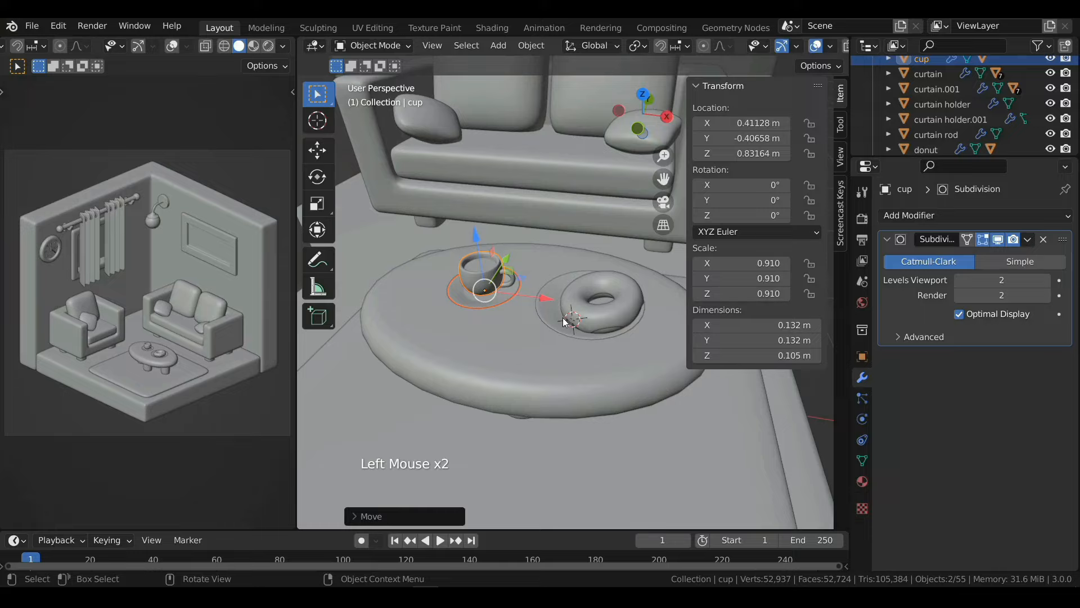